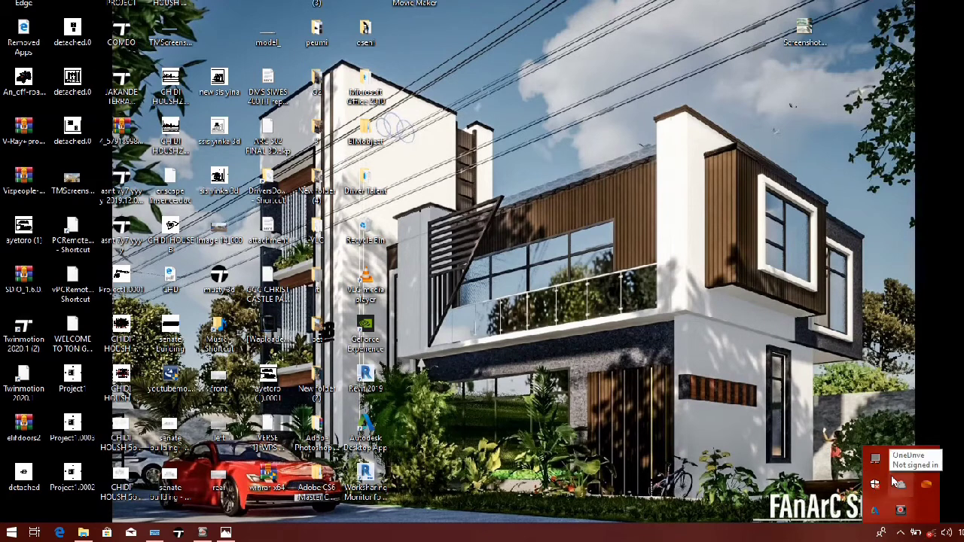
Step: Create a new project based on the Architectural Template
{"action": "left_click", "coordinate": [904, 534]}
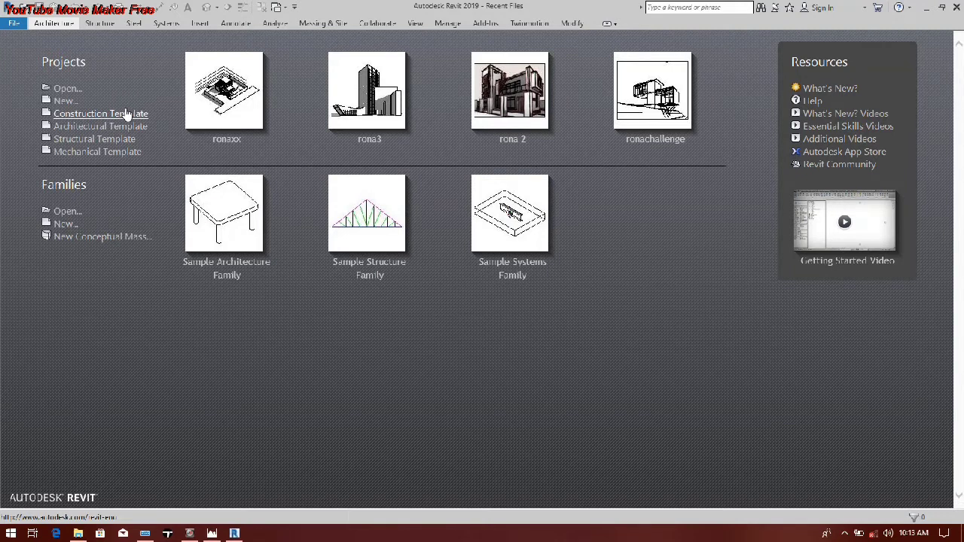
{"action": "left_click", "coordinate": [126, 113]}
{"action": "left_click", "coordinate": [60, 101]}
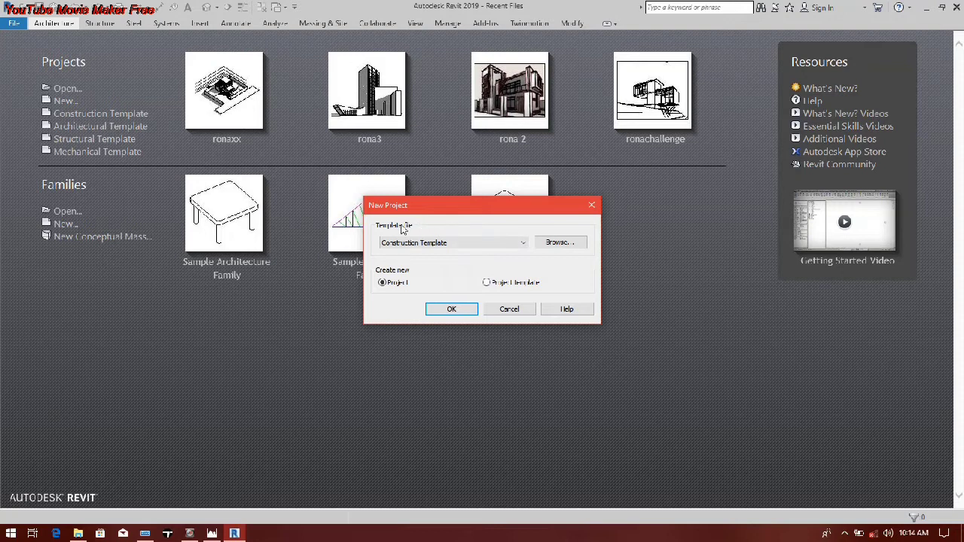
{"action": "left_click", "coordinate": [455, 245]}
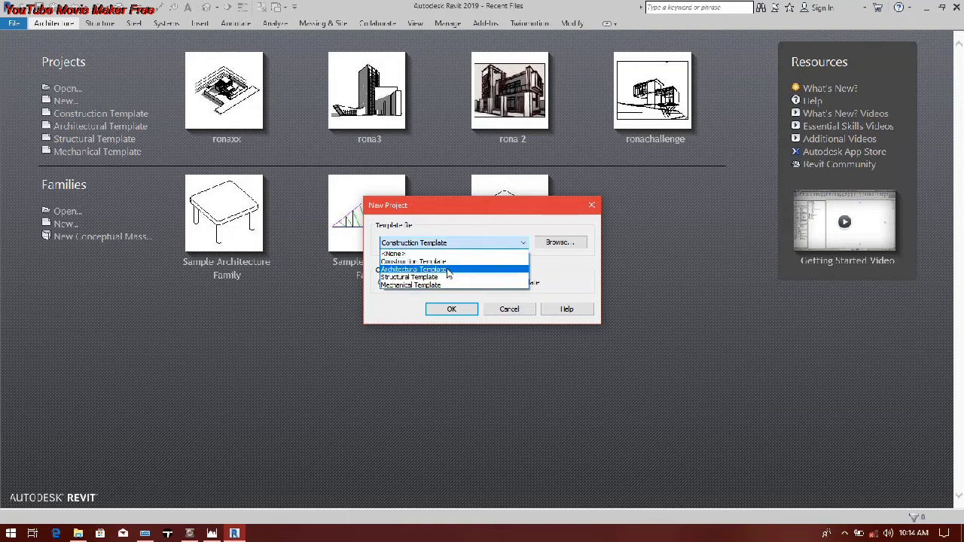
{"action": "left_click", "coordinate": [448, 270]}
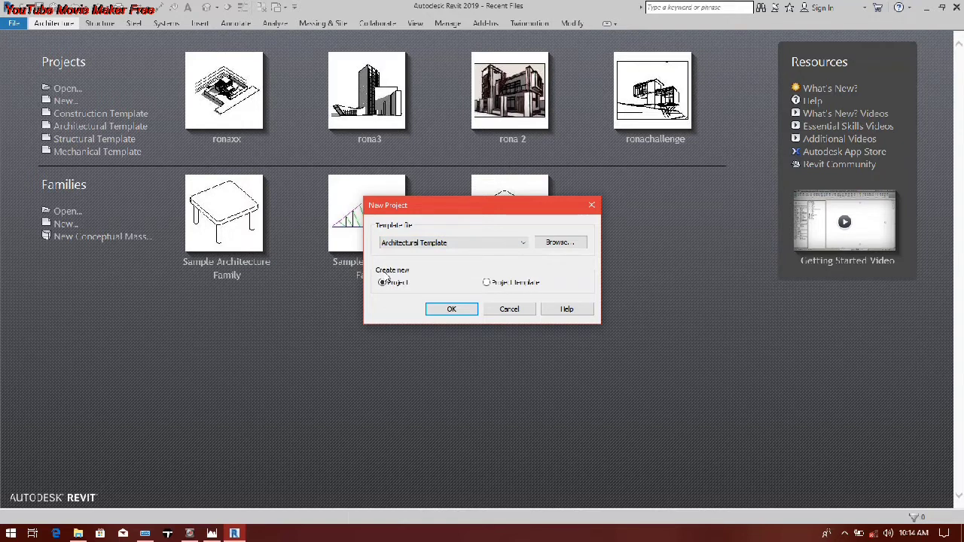
{"action": "left_click", "coordinate": [450, 310]}
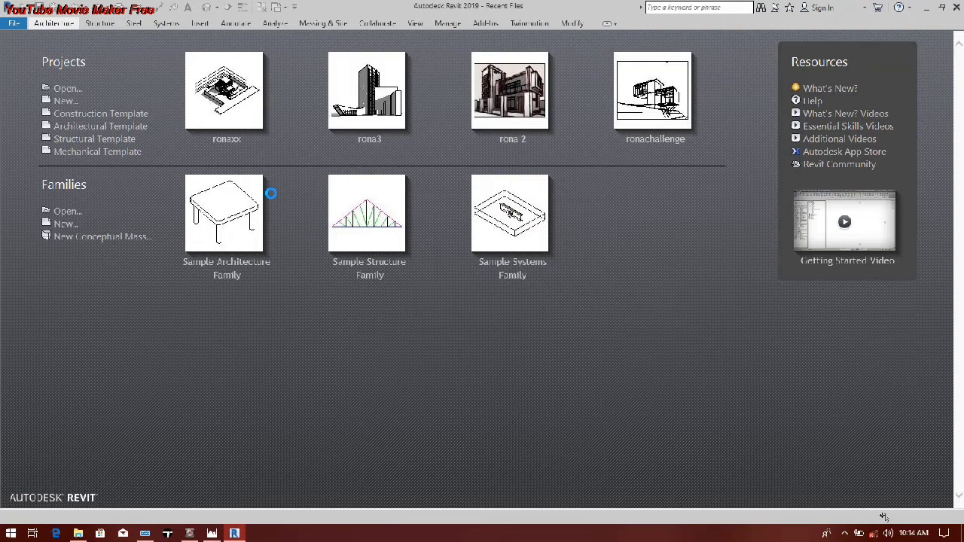
{"action": "left_click", "coordinate": [847, 534]}
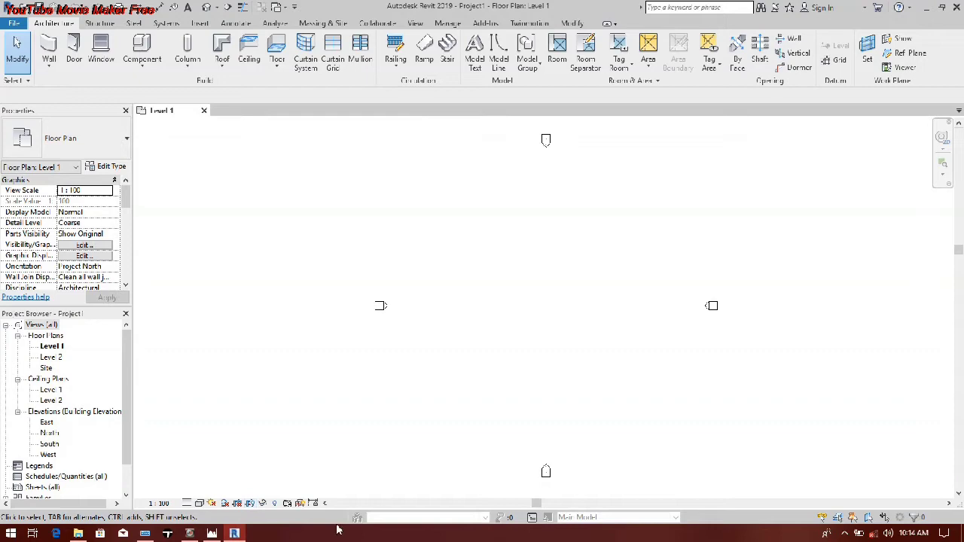
Step: Import the desktop screenshot of the pavilion sketches into the Level 1 floor plan and move it outside the elevation markers to the west
{"action": "mouse_move", "coordinate": [207, 537]}
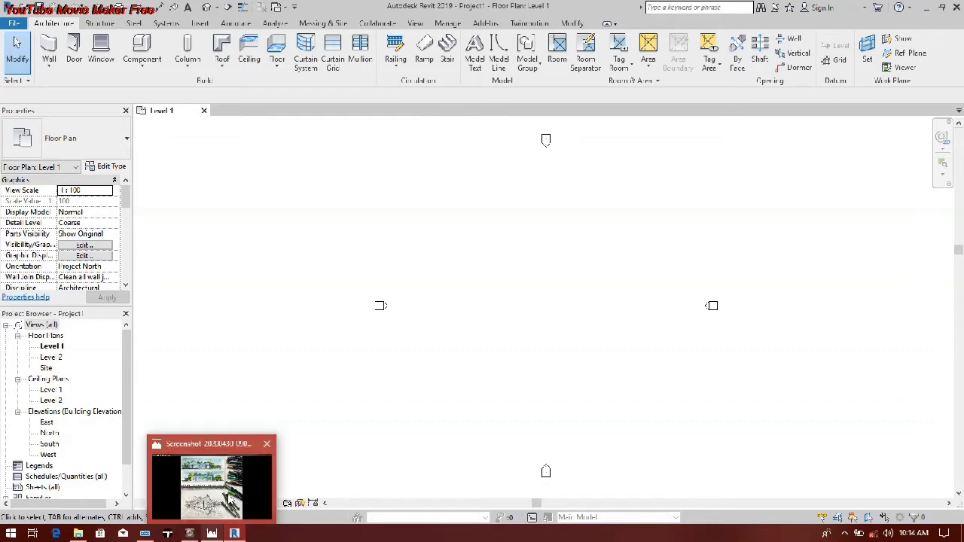
{"action": "mouse_move", "coordinate": [238, 480]}
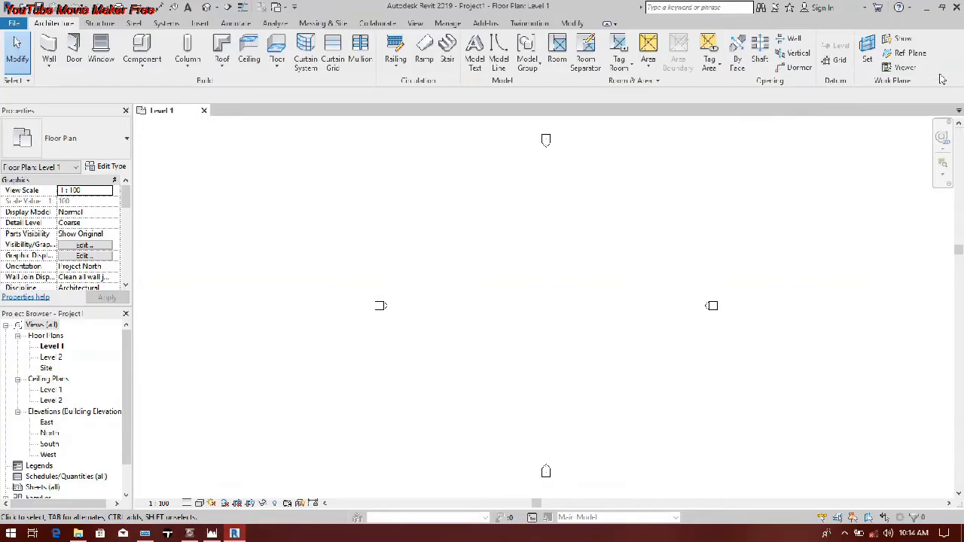
{"action": "left_click", "coordinate": [927, 7]}
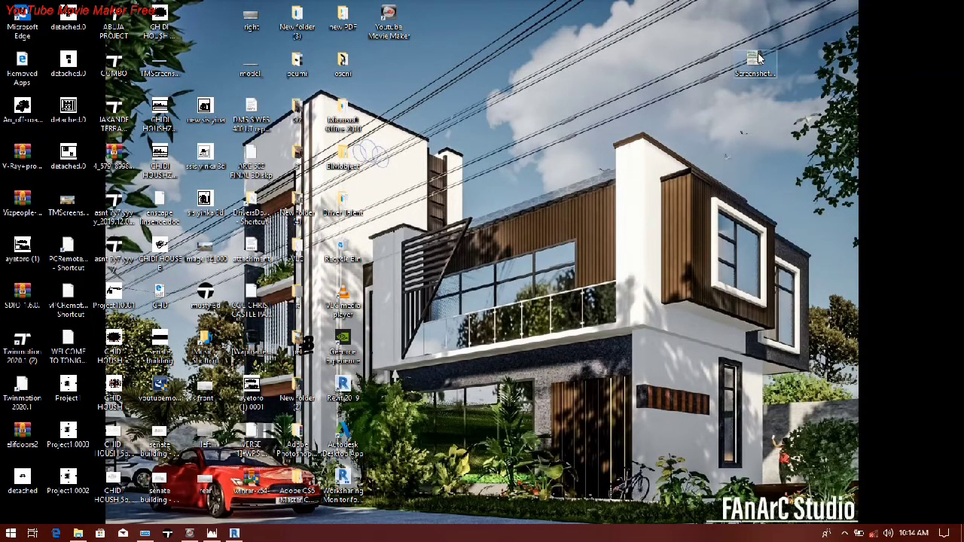
{"action": "left_click_drag", "start_coordinate": [756, 64], "coordinate": [465, 347]}
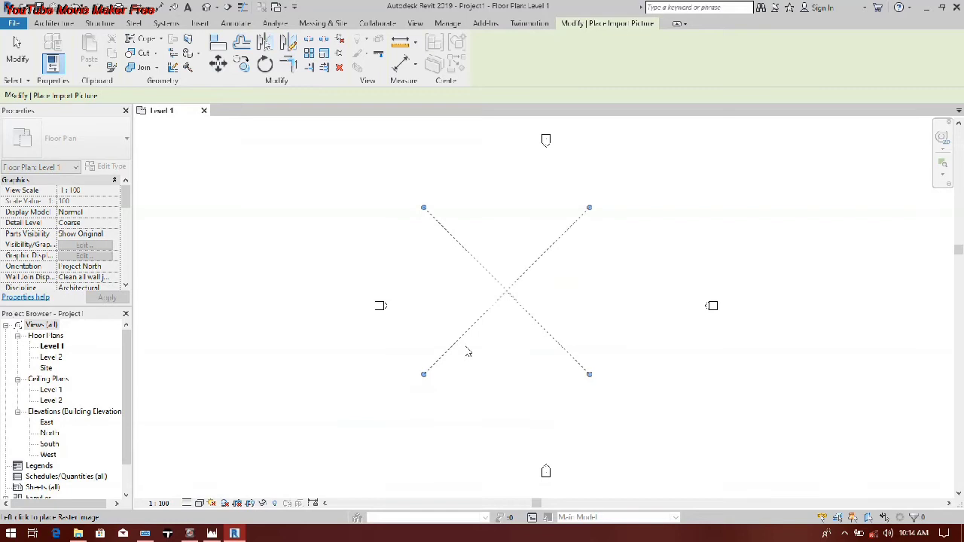
{"action": "left_click", "coordinate": [467, 352]}
{"action": "scroll", "coordinate": [486, 325], "scroll_direction": "down", "scroll_amount": 2}
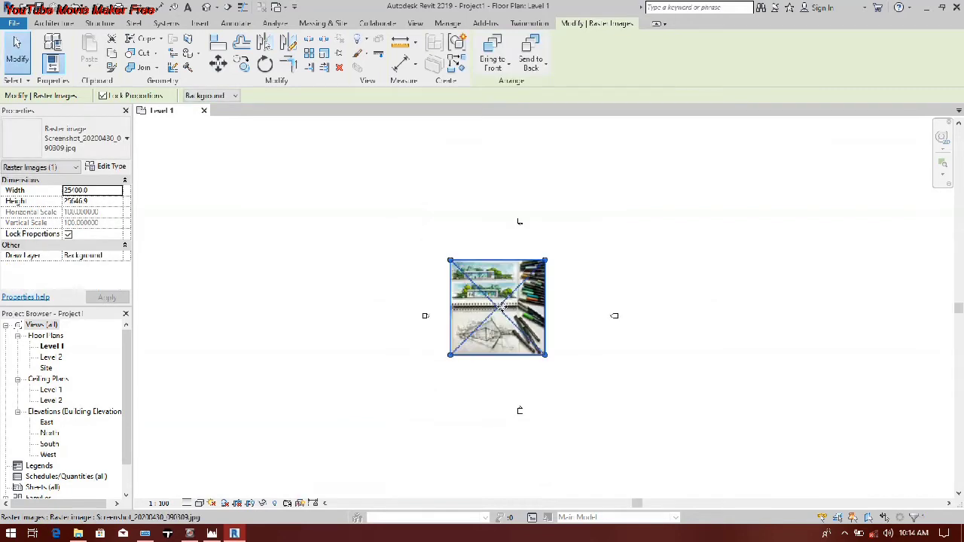
{"action": "left_click_drag", "start_coordinate": [502, 306], "coordinate": [295, 274]}
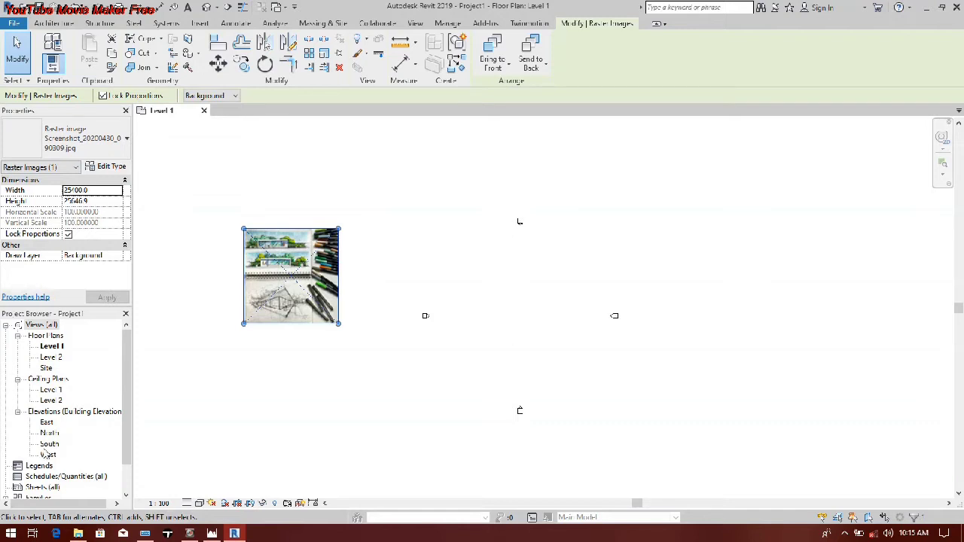
Step: Open the South elevation and set Level 2 to 450 mm above Level 1
{"action": "double_click", "coordinate": [49, 444]}
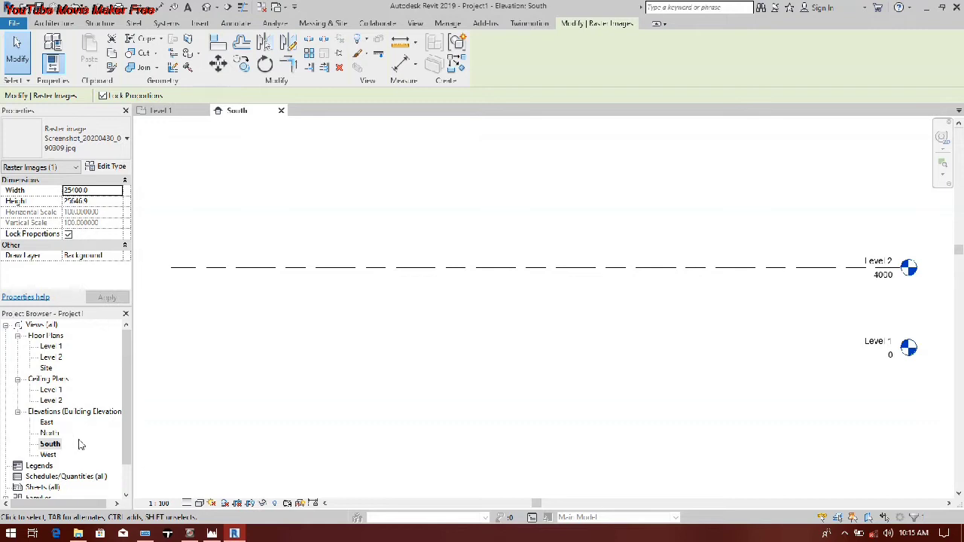
{"action": "left_click", "coordinate": [519, 266]}
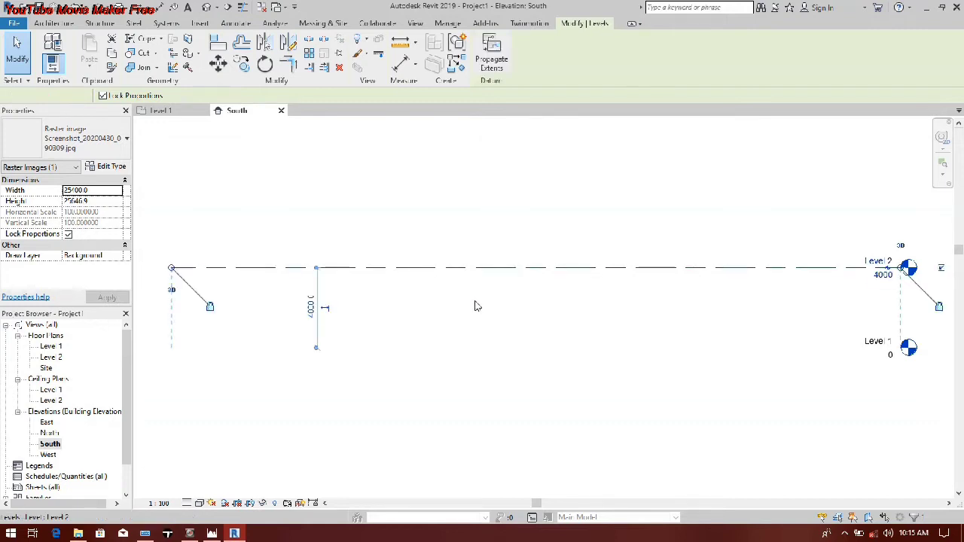
{"action": "scroll", "coordinate": [500, 323], "scroll_direction": "down", "scroll_amount": 1}
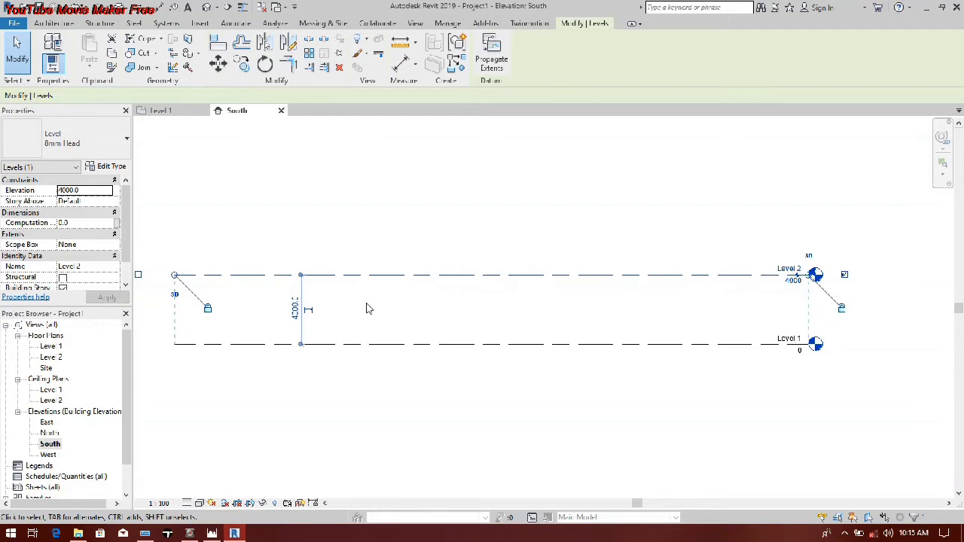
{"action": "left_click", "coordinate": [296, 317]}
{"action": "left_click_drag", "start_coordinate": [312, 310], "coordinate": [294, 310]}
{"action": "type", "text": "50"}
{"action": "key", "text": "Return"}
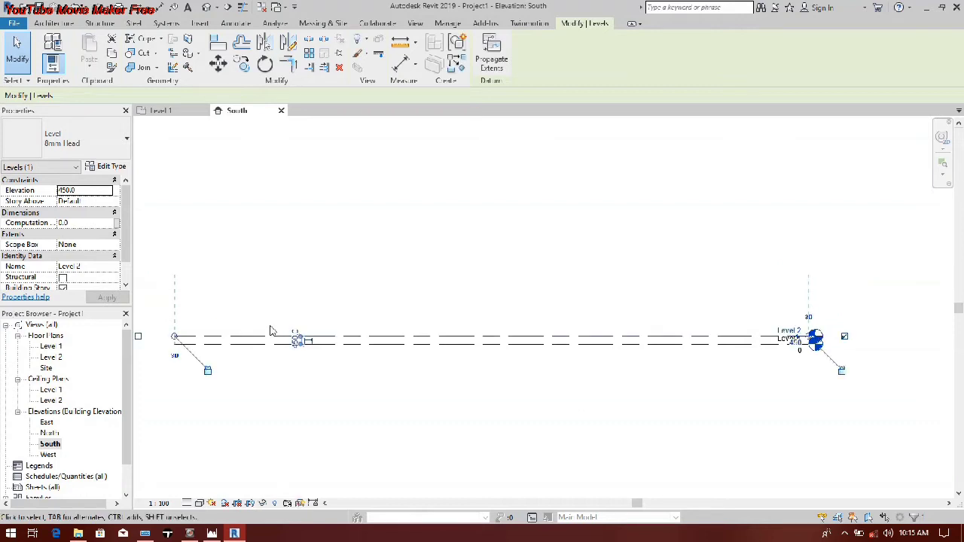
Step: Create a similar level, Level 3, 3600 mm above Level 2, spanning the full length of the existing level lines
{"action": "right_click", "coordinate": [245, 337]}
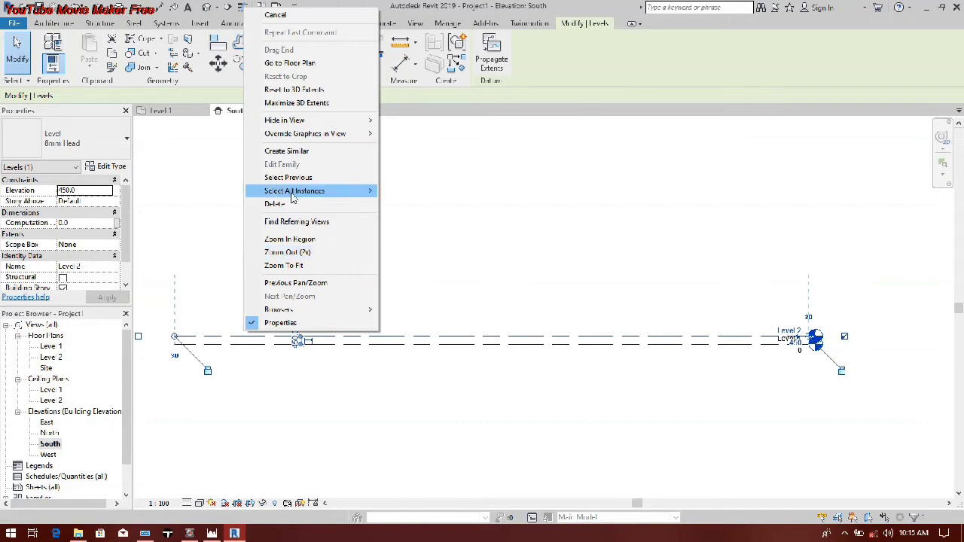
{"action": "left_click", "coordinate": [287, 151]}
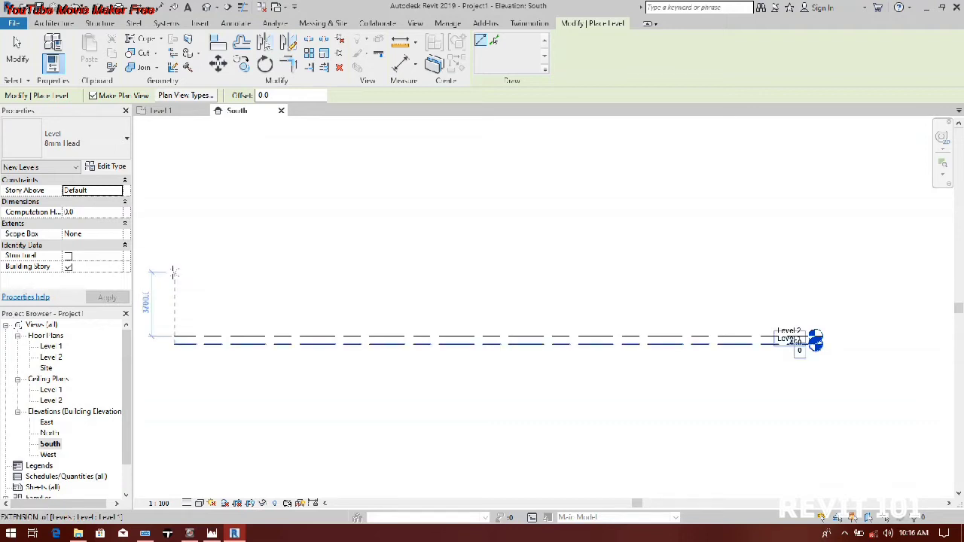
{"action": "left_click", "coordinate": [173, 273]}
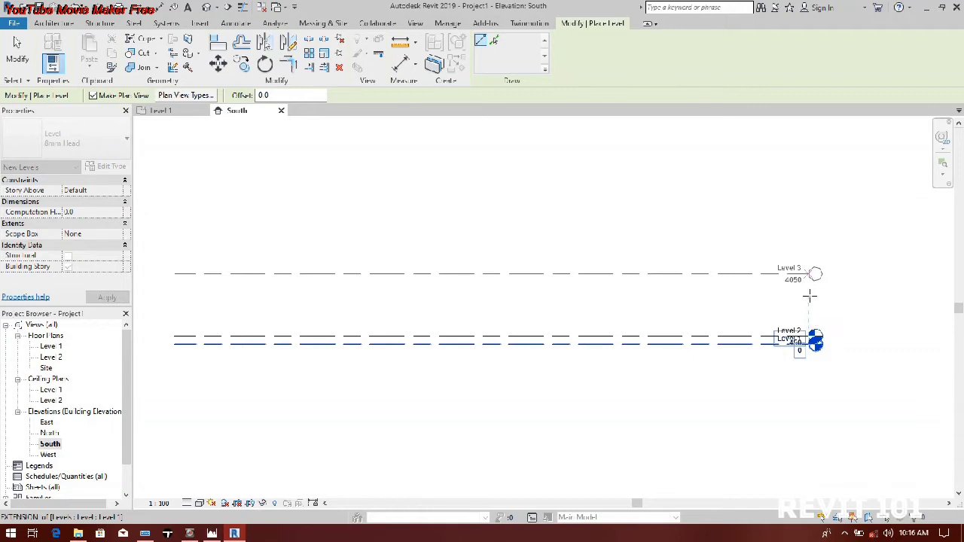
{"action": "left_click", "coordinate": [810, 296]}
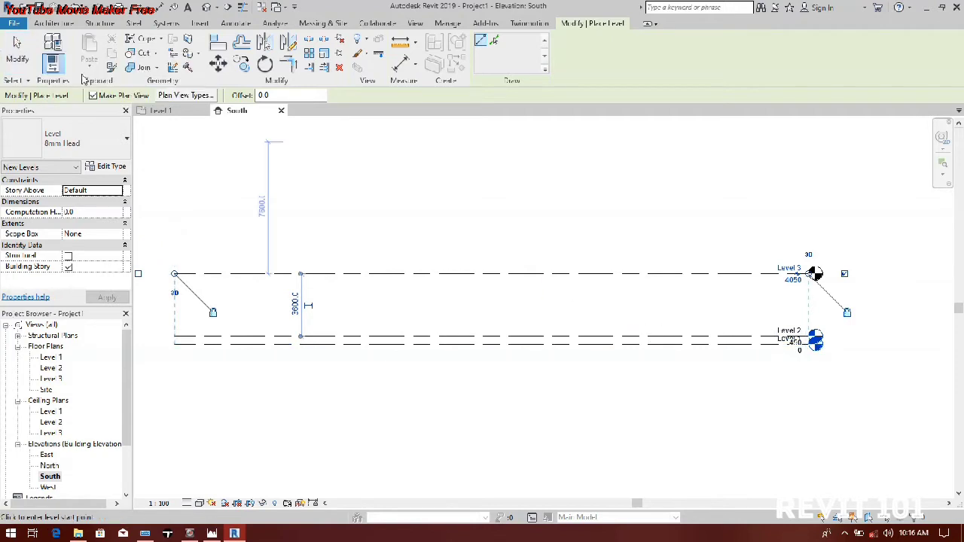
{"action": "key", "text": "Escape"}
{"action": "key", "text": "Escape"}
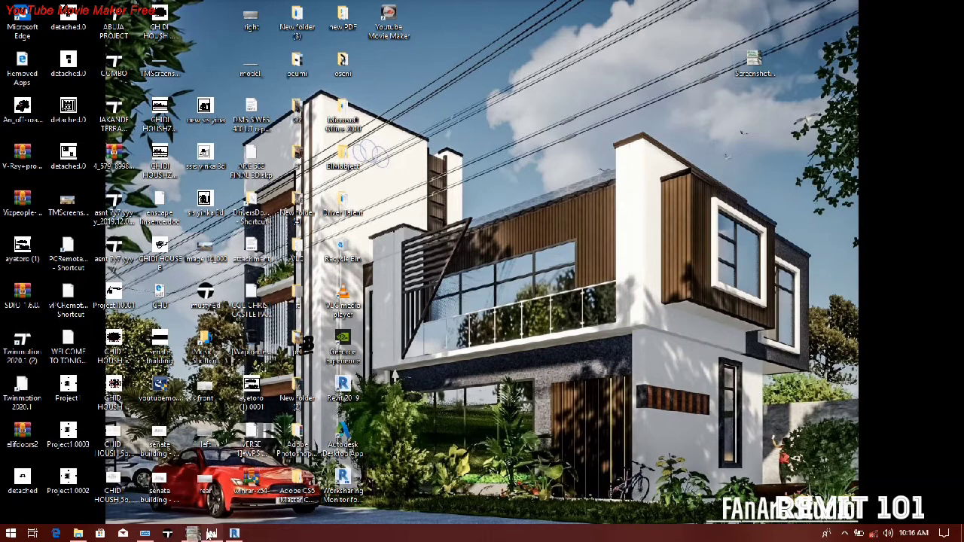
Step: Import the desktop screenshot of the pavilion sketches into the South elevation, over the left end of the level lines
{"action": "left_click", "coordinate": [211, 533]}
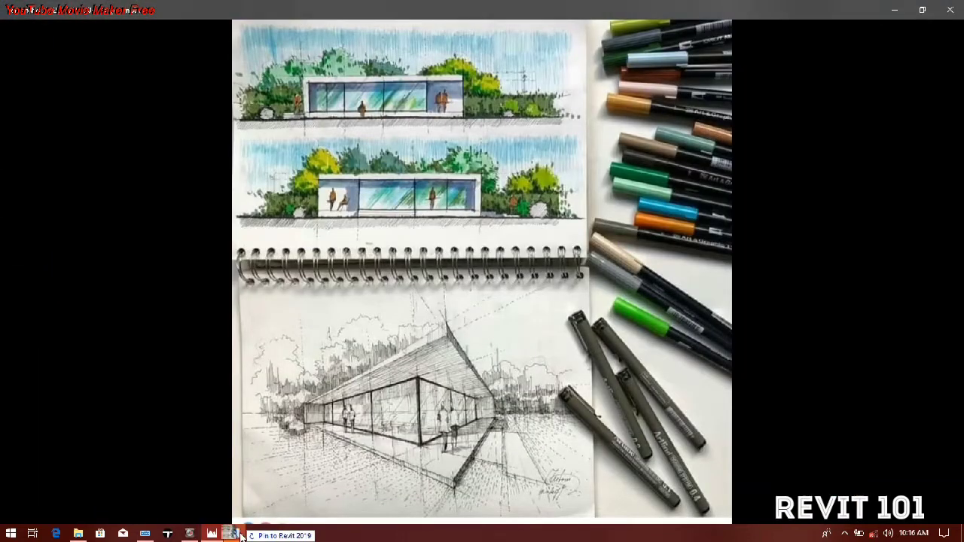
{"action": "left_click", "coordinate": [247, 533]}
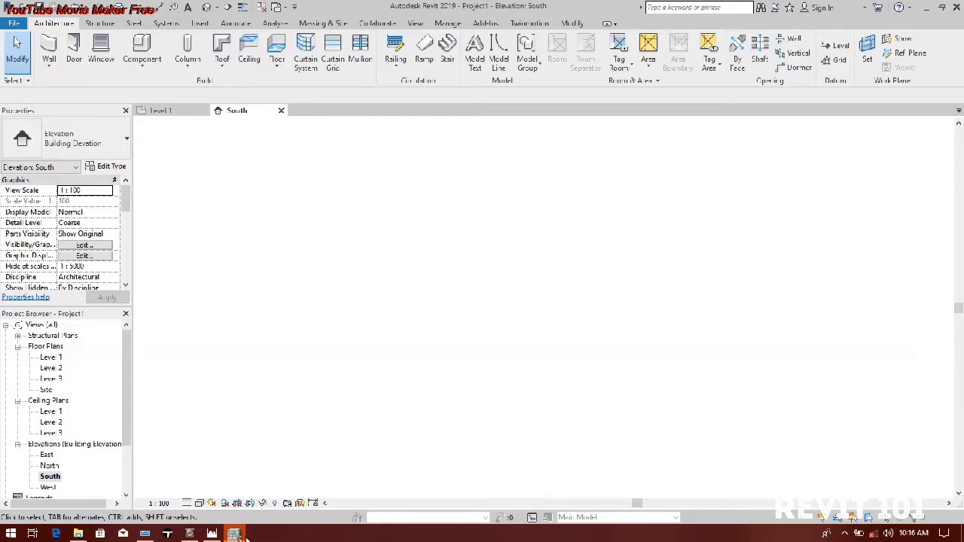
{"action": "left_click_drag", "start_coordinate": [525, 278], "coordinate": [454, 308]}
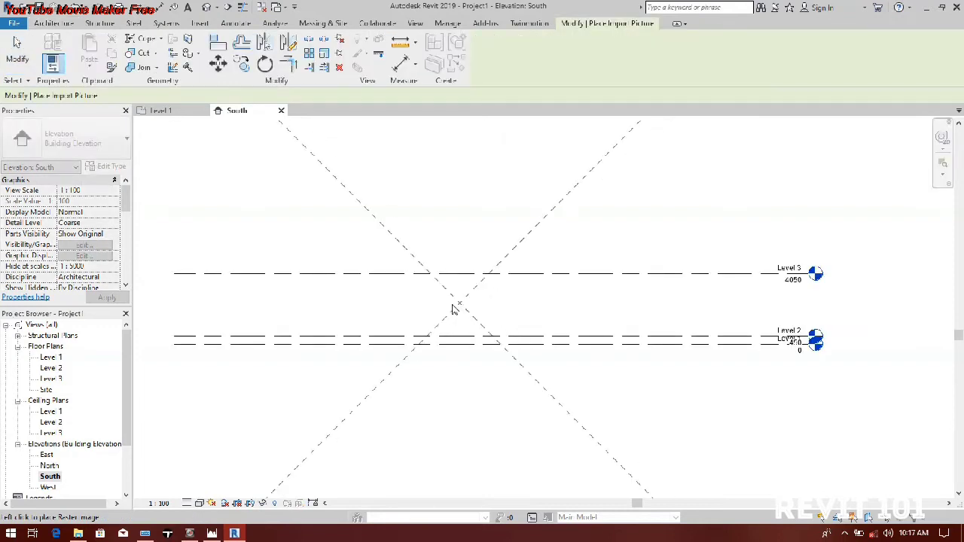
{"action": "scroll", "coordinate": [456, 306], "scroll_direction": "down", "scroll_amount": 4}
{"action": "left_click", "coordinate": [304, 294]}
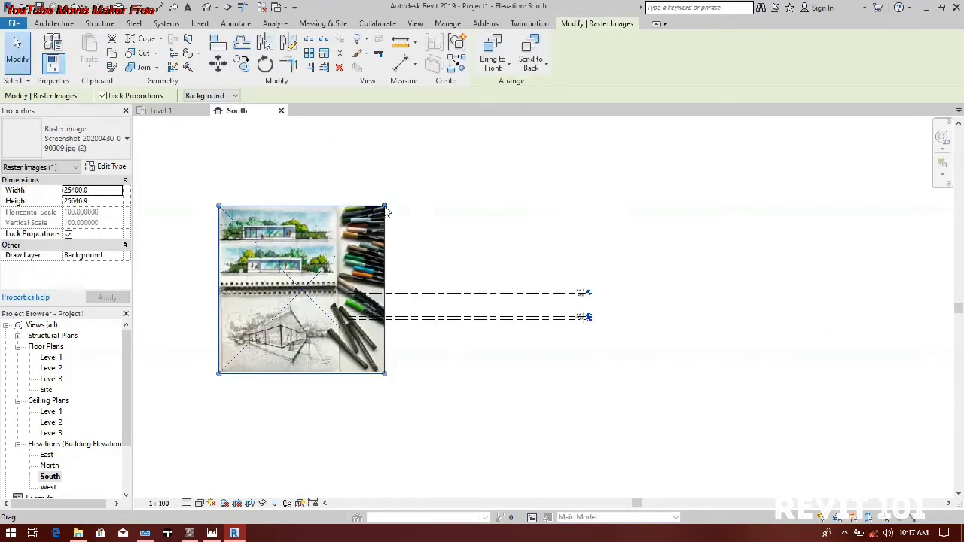
Step: Scale the sketch image in the South elevation down to about 8965 mm wide and position it clear of the level lines' left end
{"action": "left_click_drag", "start_coordinate": [316, 285], "coordinate": [318, 286]}
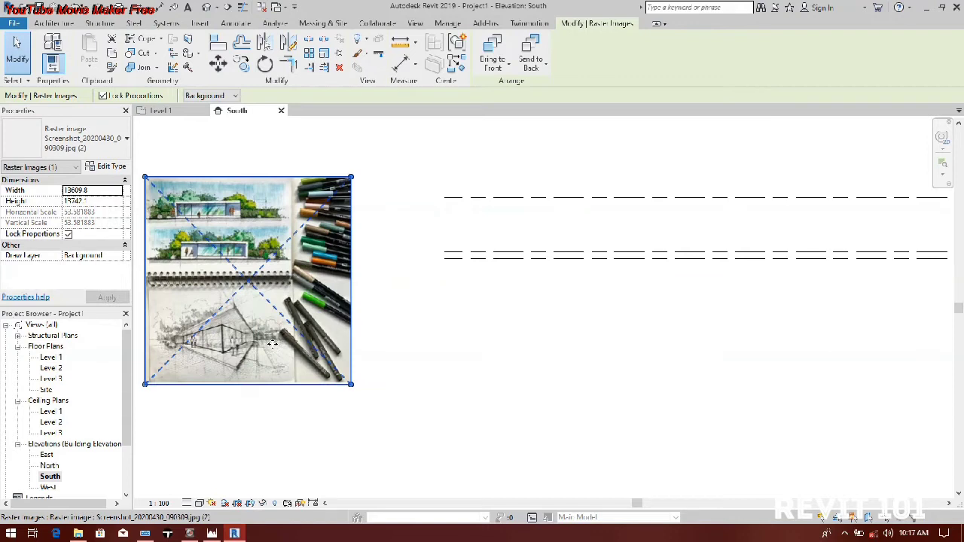
{"action": "left_click_drag", "start_coordinate": [355, 184], "coordinate": [281, 248]}
{"action": "left_click_drag", "start_coordinate": [241, 333], "coordinate": [333, 243]}
{"action": "scroll", "coordinate": [240, 259], "scroll_direction": "down", "scroll_amount": 1}
{"action": "middle_click_drag", "start_coordinate": [239, 259], "coordinate": [167, 300]}
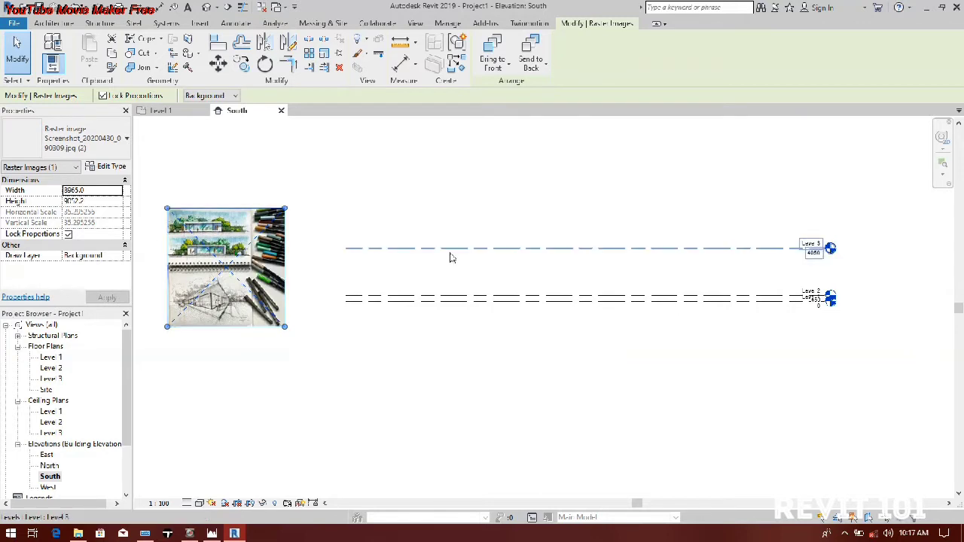
Step: Examine the two coloured elevations and the perspective sketch in the reference image, and collapse the ceiling plans list
{"action": "scroll", "coordinate": [255, 236], "scroll_direction": "up", "scroll_amount": 5}
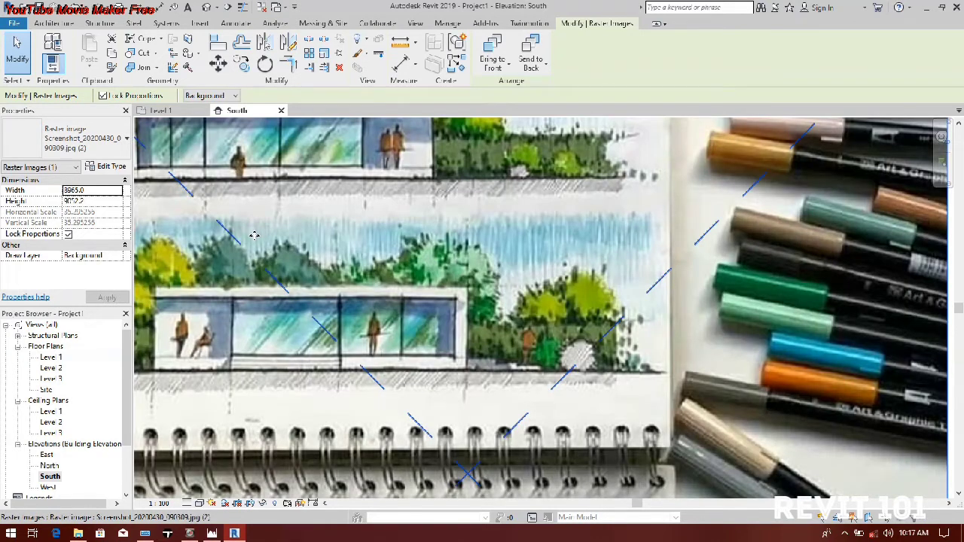
{"action": "scroll", "coordinate": [315, 313], "scroll_direction": "down", "scroll_amount": 2}
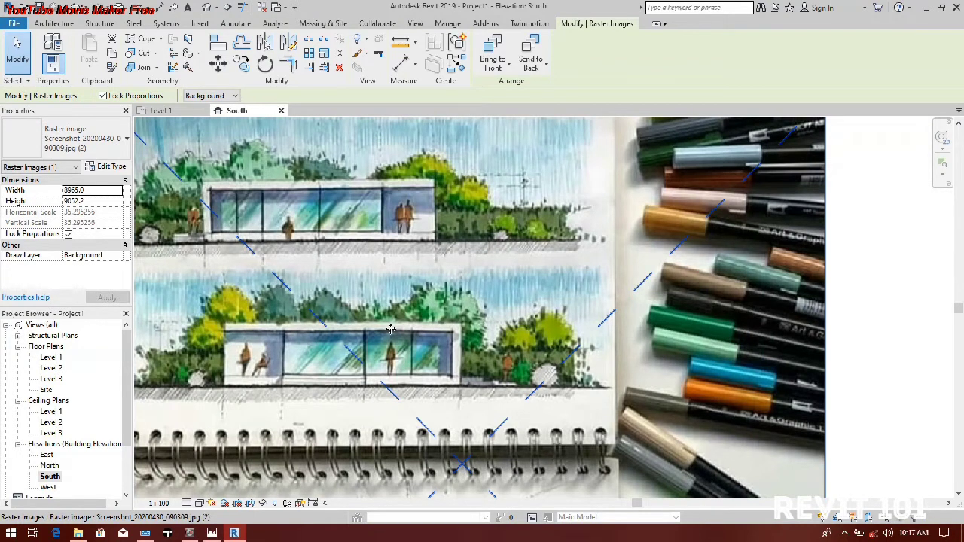
{"action": "scroll", "coordinate": [255, 323], "scroll_direction": "down", "scroll_amount": 2}
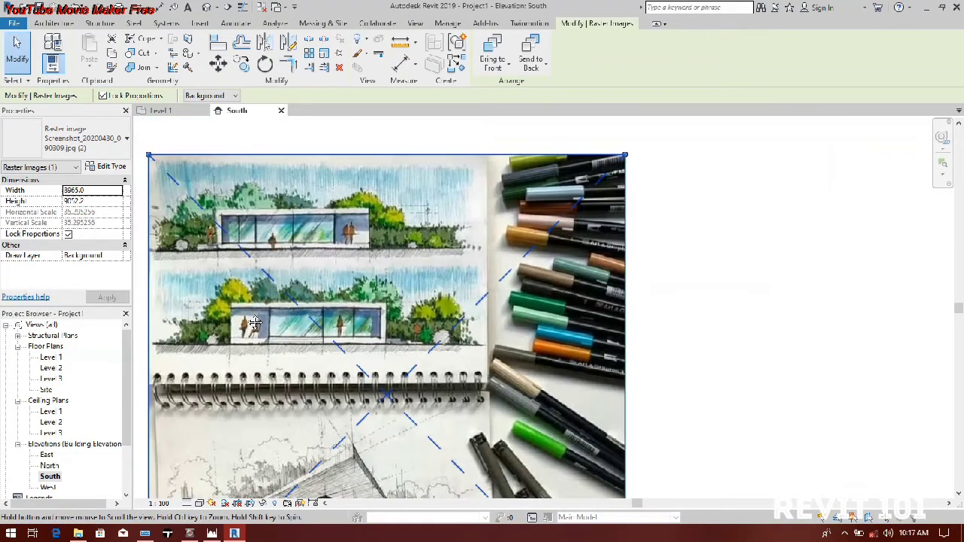
{"action": "scroll", "coordinate": [256, 323], "scroll_direction": "down", "scroll_amount": 2}
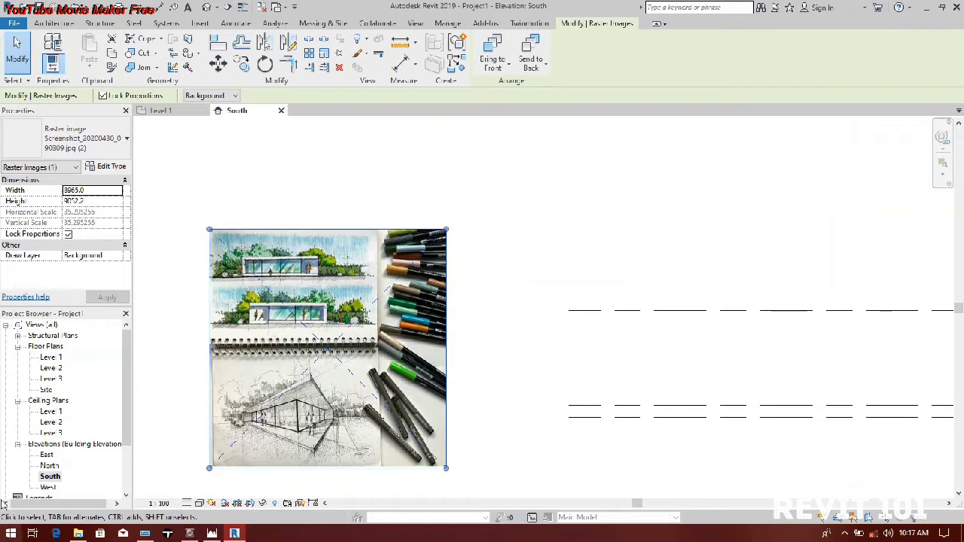
{"action": "left_click", "coordinate": [18, 402]}
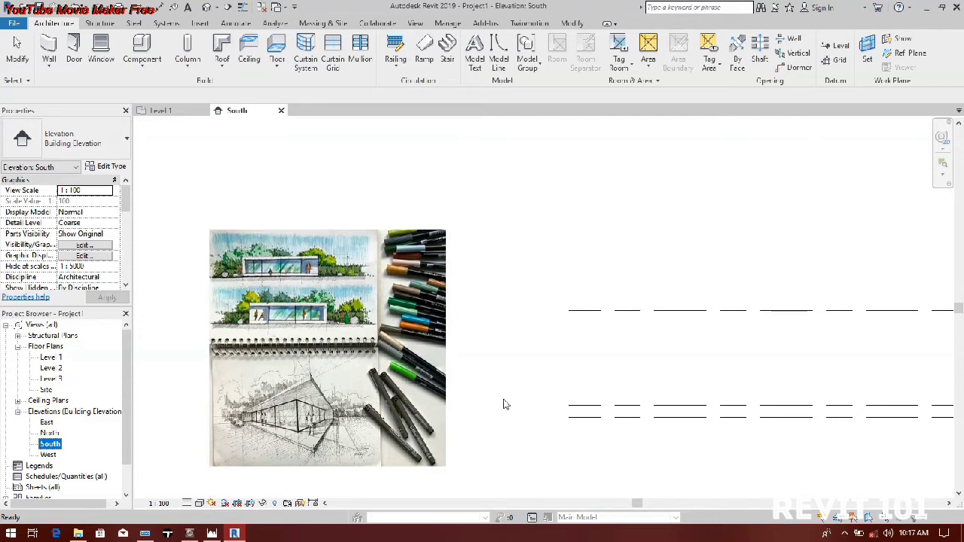
{"action": "left_click", "coordinate": [267, 338]}
{"action": "scroll", "coordinate": [305, 446], "scroll_direction": "up", "scroll_amount": 3}
{"action": "scroll", "coordinate": [305, 445], "scroll_direction": "up", "scroll_amount": 1}
{"action": "middle_click_drag", "start_coordinate": [306, 445], "coordinate": [318, 368]}
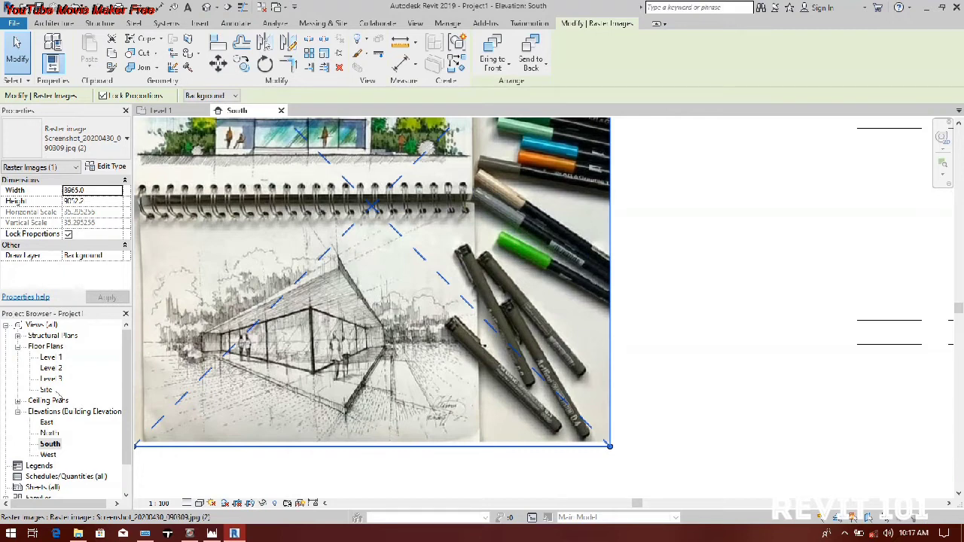
{"action": "scroll", "coordinate": [308, 363], "scroll_direction": "down", "scroll_amount": 2}
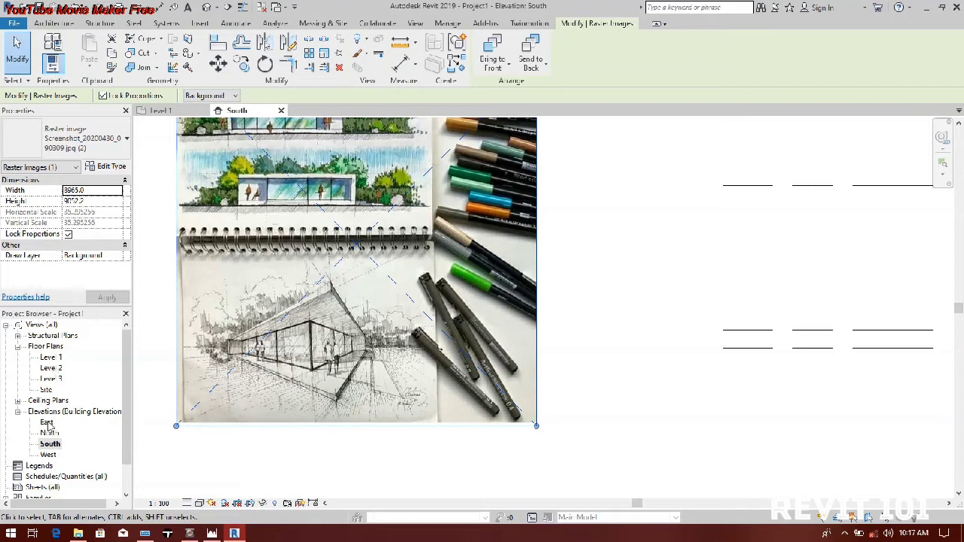
Step: Open the Level 2 floor plan and assign it the Architectural Plan view template
{"action": "double_click", "coordinate": [55, 360]}
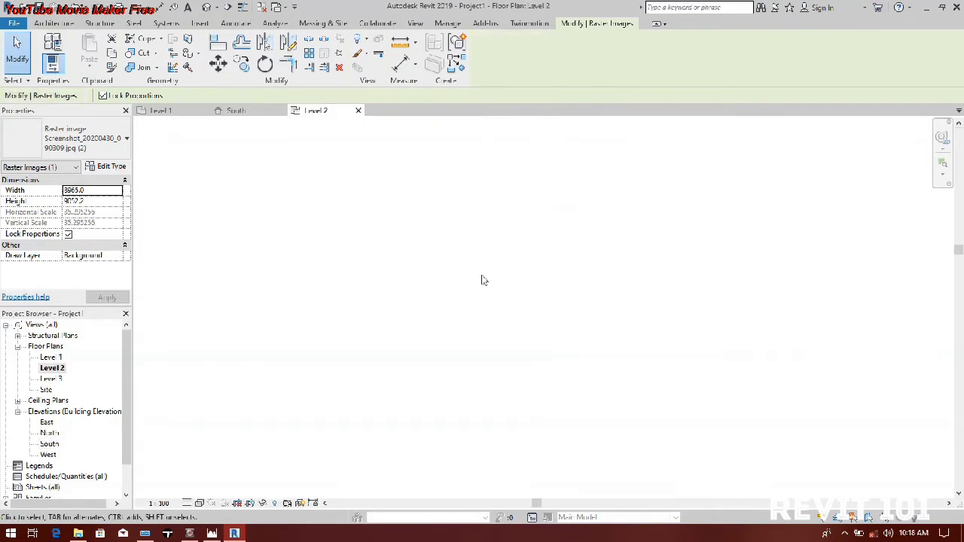
{"action": "scroll", "coordinate": [405, 294], "scroll_direction": "up", "scroll_amount": 2}
{"action": "left_click", "coordinate": [461, 327]}
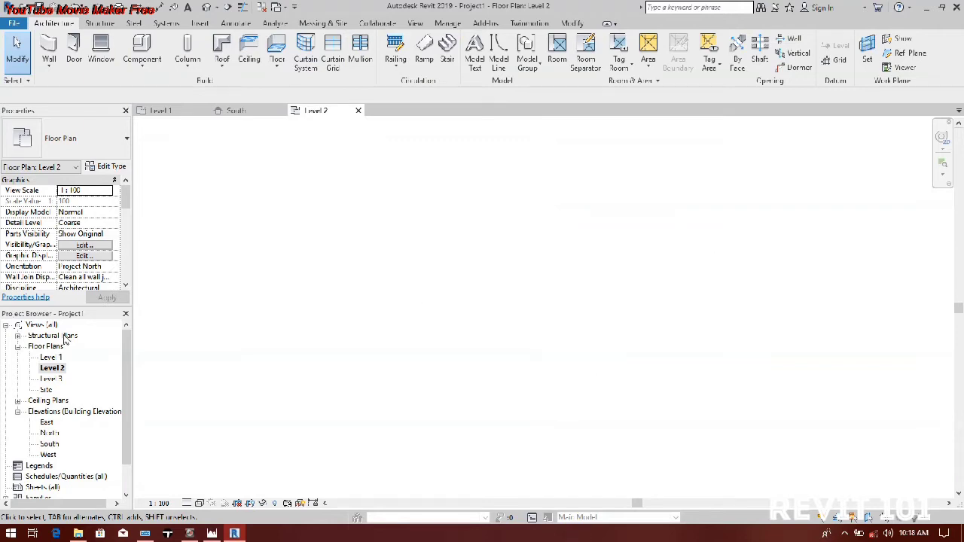
{"action": "double_click", "coordinate": [49, 358]}
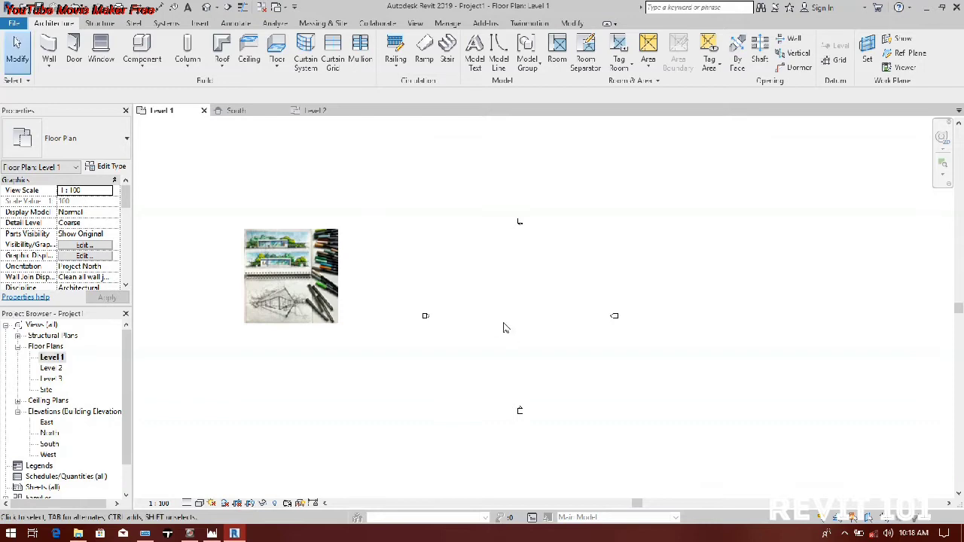
{"action": "double_click", "coordinate": [50, 368]}
{"action": "scroll", "coordinate": [65, 239], "scroll_direction": "down", "scroll_amount": 3}
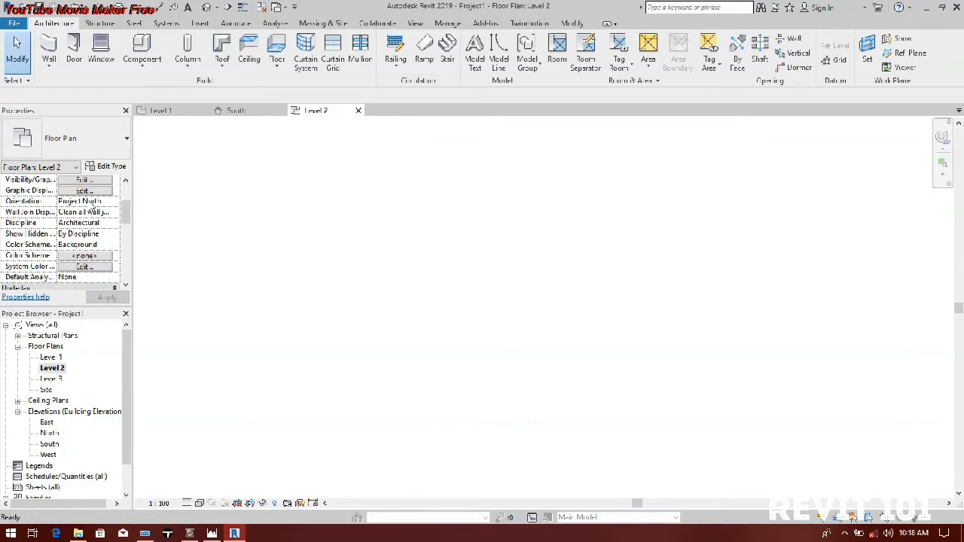
{"action": "scroll", "coordinate": [92, 210], "scroll_direction": "down", "scroll_amount": 5}
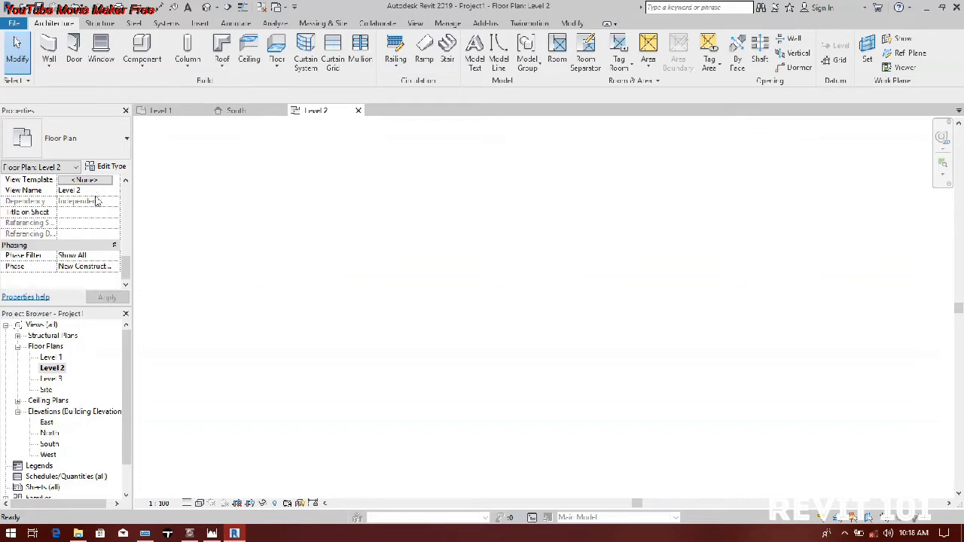
{"action": "scroll", "coordinate": [95, 267], "scroll_direction": "up", "scroll_amount": 5}
{"action": "scroll", "coordinate": [98, 241], "scroll_direction": "down", "scroll_amount": 5}
{"action": "left_click", "coordinate": [85, 180]}
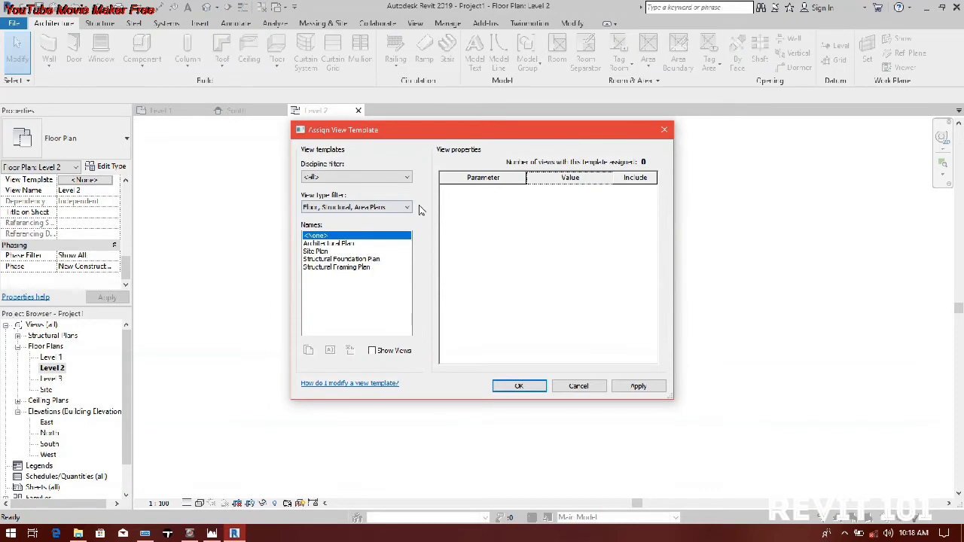
{"action": "double_click", "coordinate": [328, 243]}
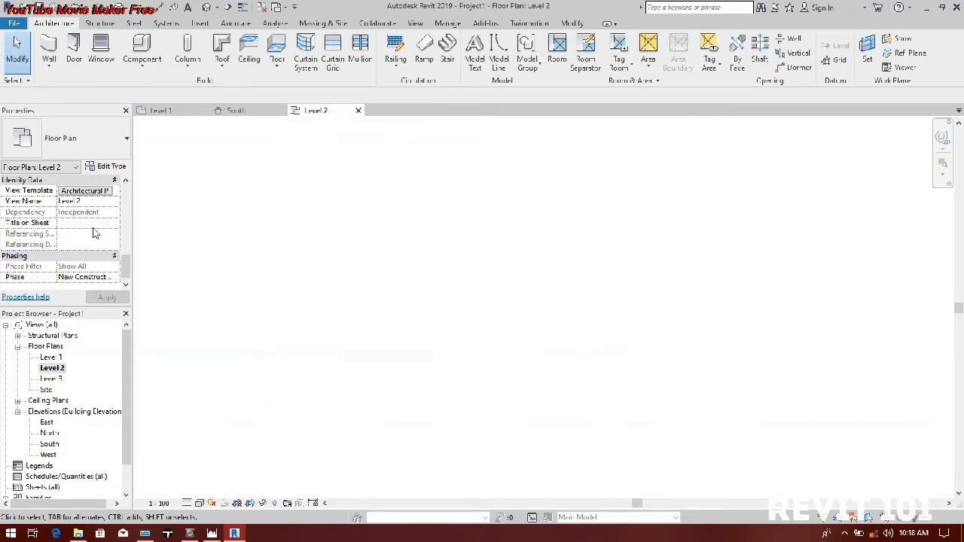
Step: Review the Level 2 plan's view properties, choose Look down as its underlay orientation, and apply the setting
{"action": "scroll", "coordinate": [92, 245], "scroll_direction": "up", "scroll_amount": 5}
{"action": "scroll", "coordinate": [92, 241], "scroll_direction": "up", "scroll_amount": 3}
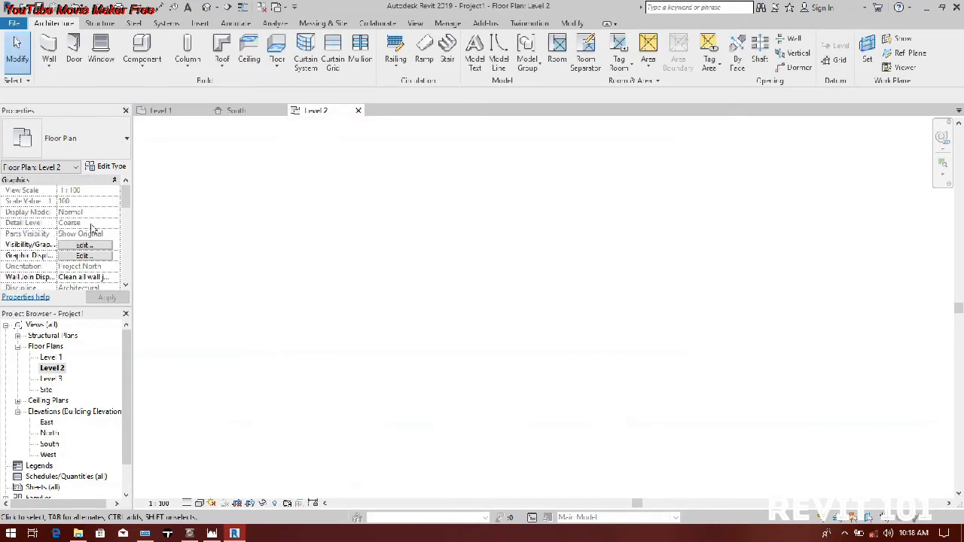
{"action": "scroll", "coordinate": [83, 256], "scroll_direction": "down", "scroll_amount": 8}
{"action": "scroll", "coordinate": [89, 260], "scroll_direction": "up", "scroll_amount": 5}
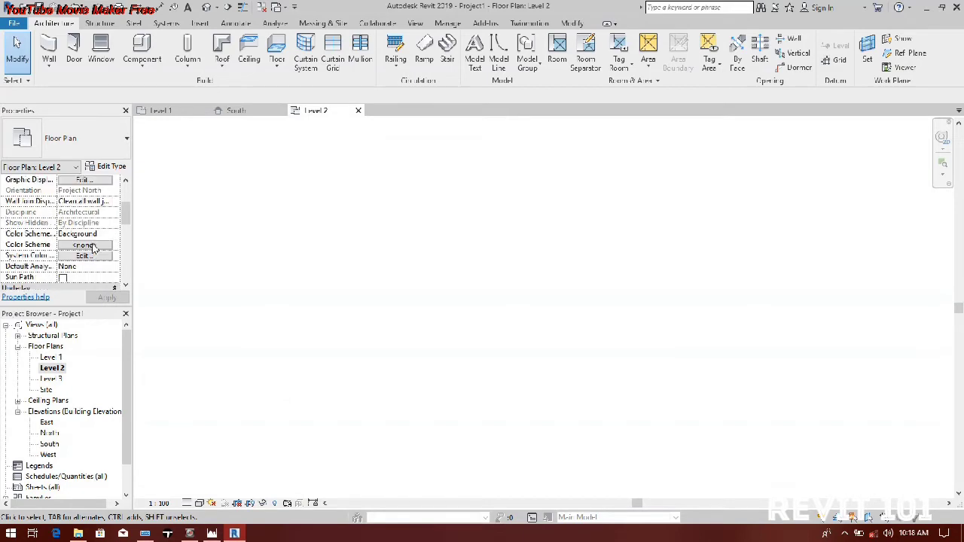
{"action": "scroll", "coordinate": [118, 221], "scroll_direction": "down", "scroll_amount": 8}
{"action": "left_click_drag", "start_coordinate": [125, 270], "coordinate": [122, 261]}
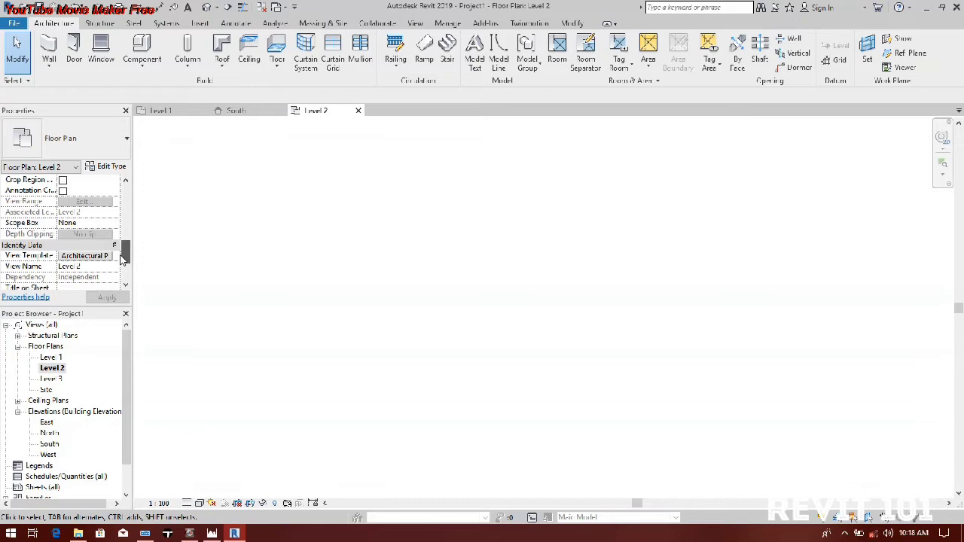
{"action": "scroll", "coordinate": [81, 229], "scroll_direction": "up", "scroll_amount": 1}
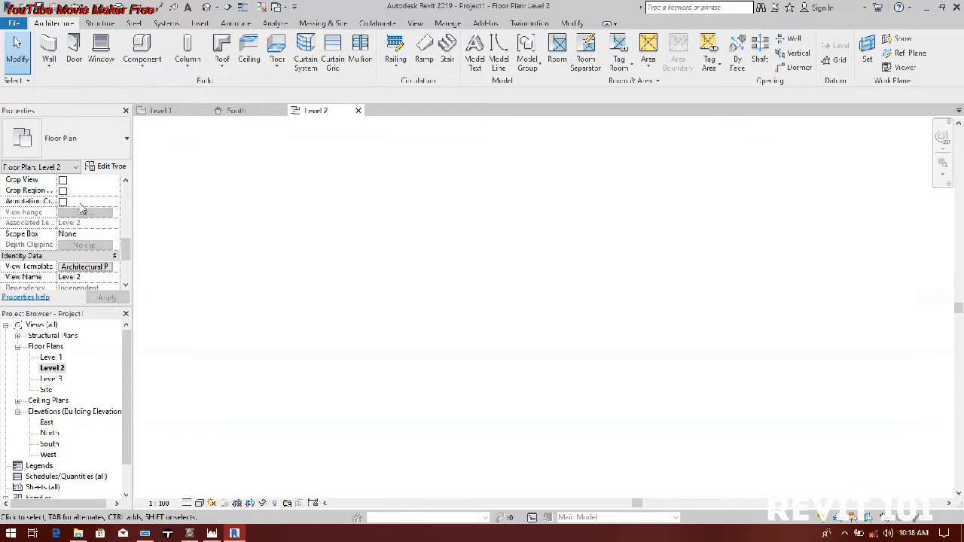
{"action": "left_click_drag", "start_coordinate": [129, 261], "coordinate": [128, 236]}
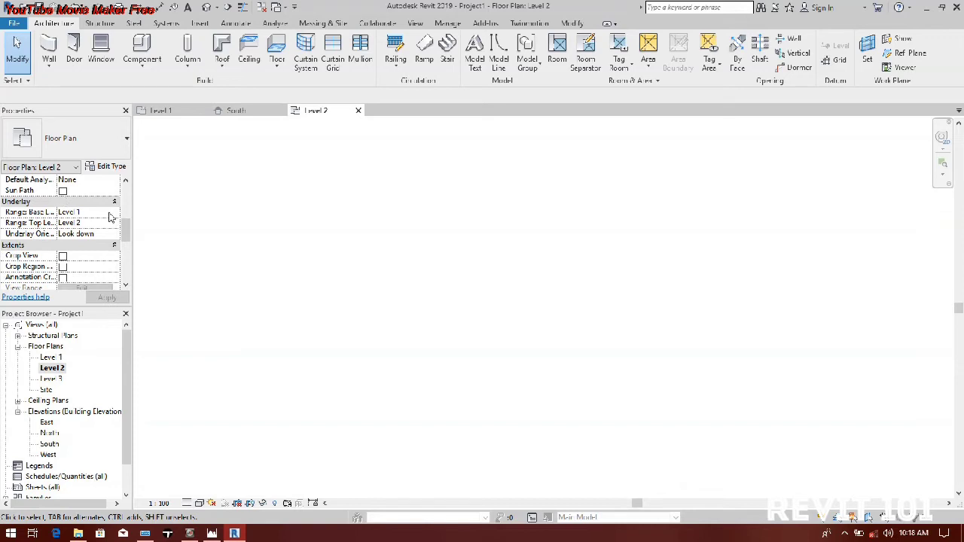
{"action": "left_click", "coordinate": [108, 235]}
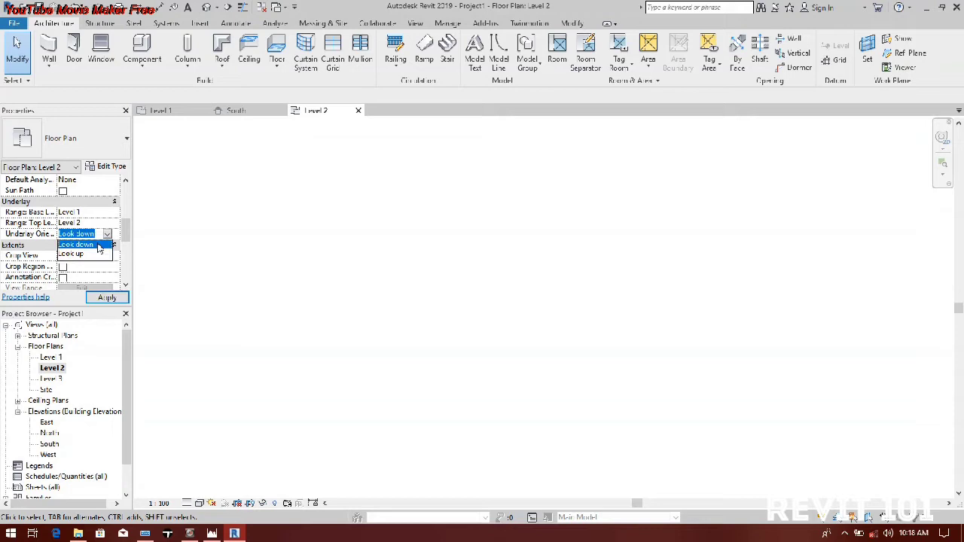
{"action": "left_click", "coordinate": [83, 245]}
{"action": "scroll", "coordinate": [85, 280], "scroll_direction": "down", "scroll_amount": 5}
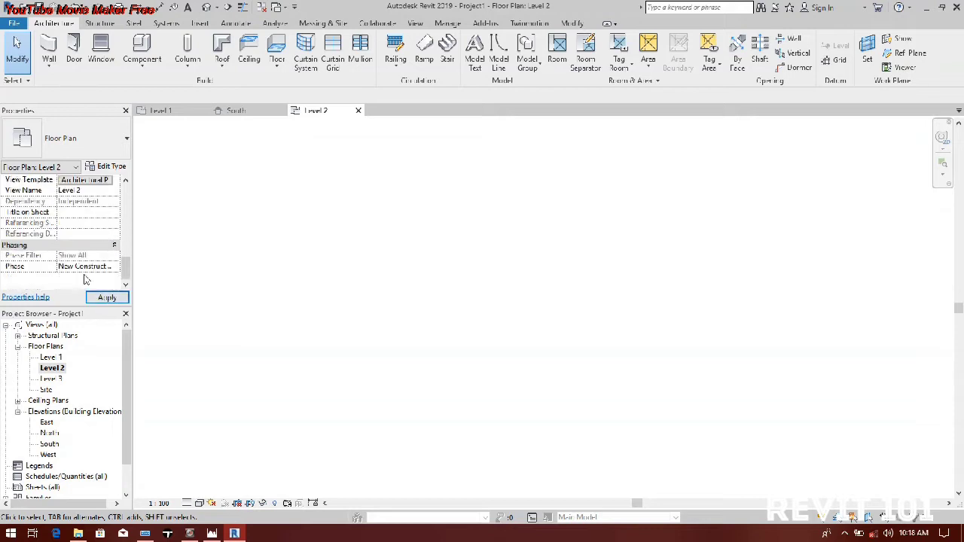
{"action": "left_click", "coordinate": [107, 298]}
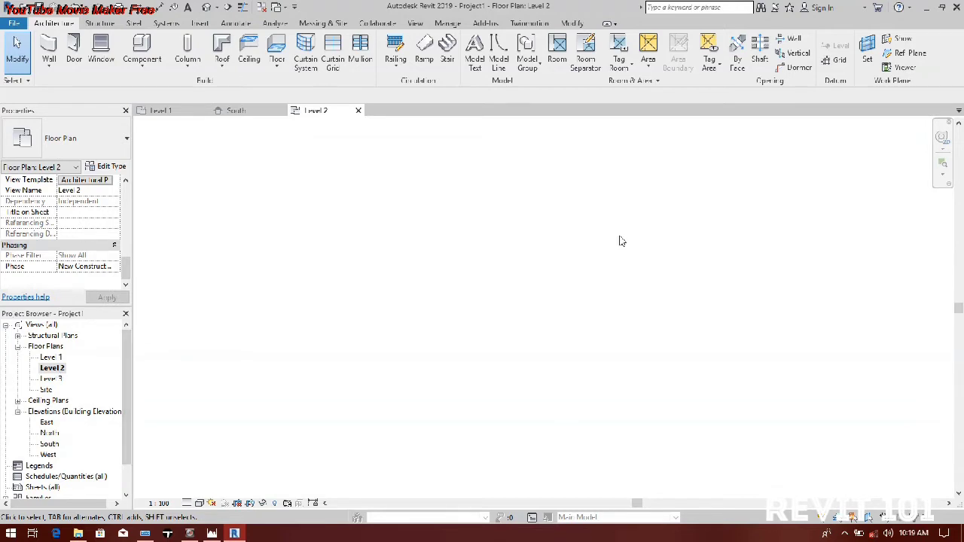
Step: In the Level 1 floor plan, move the four elevation markers outward from the centre to enlarge the drawing area
{"action": "double_click", "coordinate": [49, 358]}
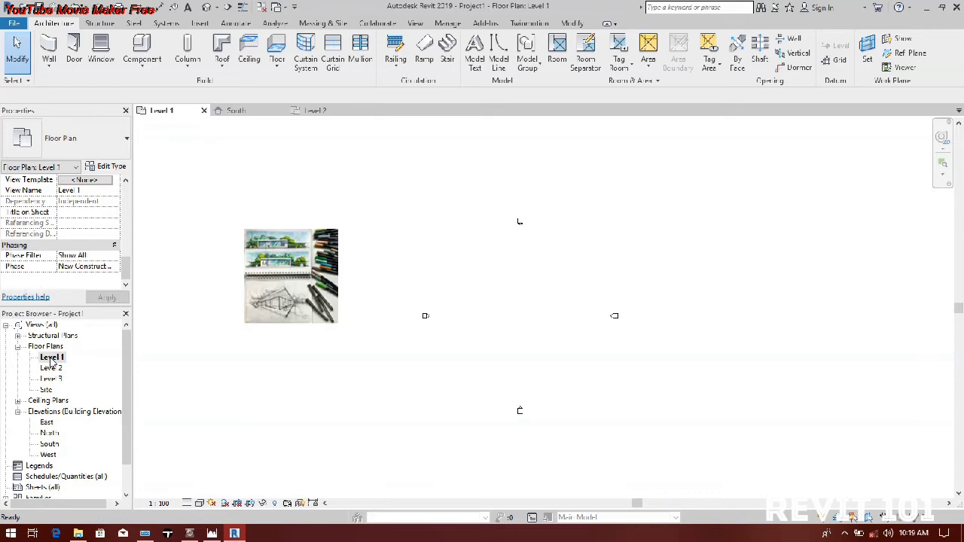
{"action": "scroll", "coordinate": [523, 291], "scroll_direction": "up", "scroll_amount": 2}
{"action": "middle_click_drag", "start_coordinate": [523, 291], "coordinate": [511, 274]}
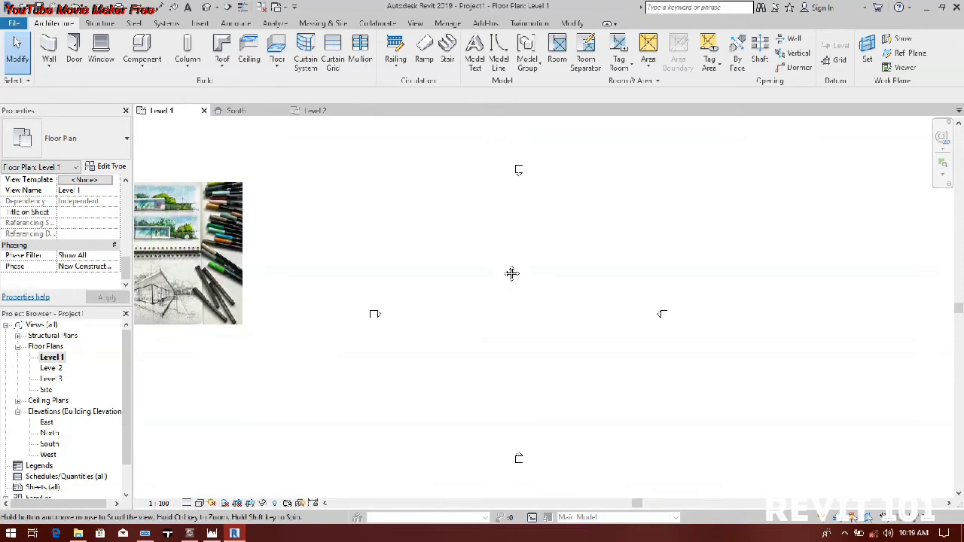
{"action": "scroll", "coordinate": [452, 286], "scroll_direction": "down", "scroll_amount": 2}
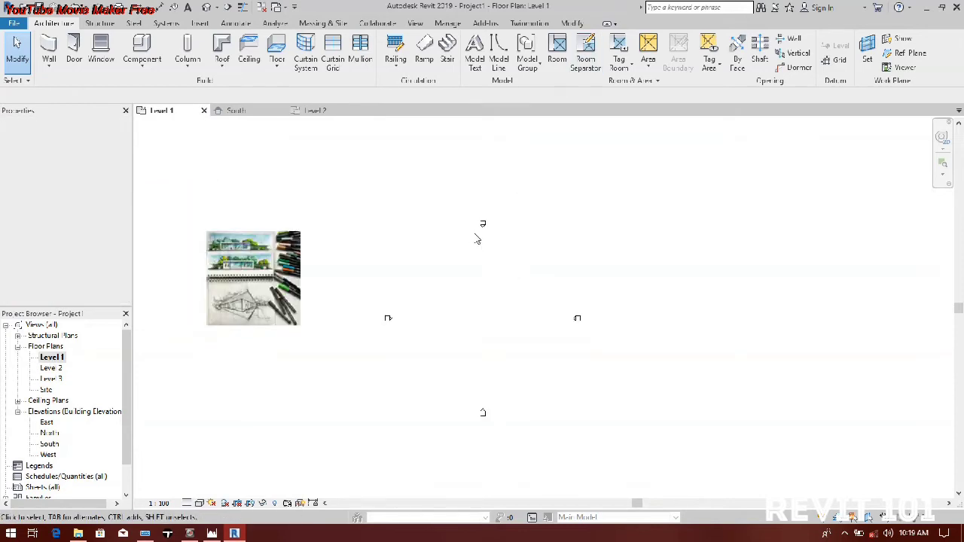
{"action": "left_click", "coordinate": [481, 223]}
{"action": "left_click_drag", "start_coordinate": [481, 223], "coordinate": [479, 148]}
{"action": "left_click_drag", "start_coordinate": [588, 326], "coordinate": [665, 313]}
{"action": "left_click_drag", "start_coordinate": [507, 437], "coordinate": [504, 467]}
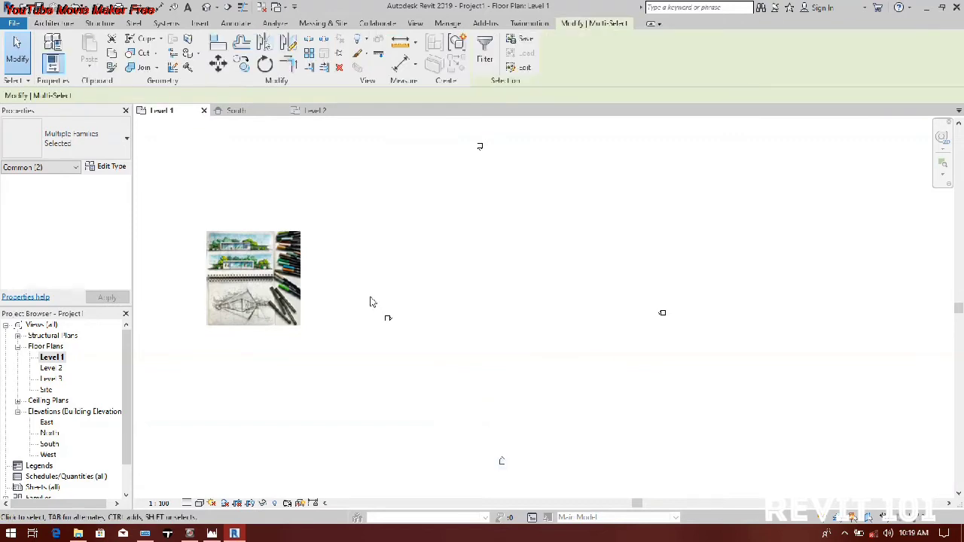
{"action": "left_click_drag", "start_coordinate": [388, 316], "coordinate": [272, 318]}
Step: Draw a closed rectangle of Generic - 200mm walls, 8000 mm high and about 11500 by 10800 mm, right of the reference image on Level 1
{"action": "left_click", "coordinate": [53, 24]}
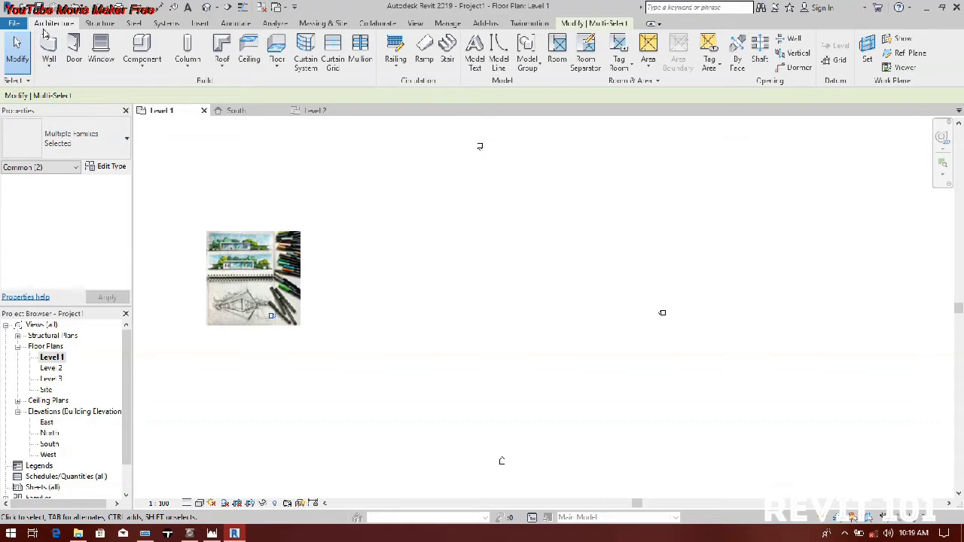
{"action": "left_click", "coordinate": [47, 46]}
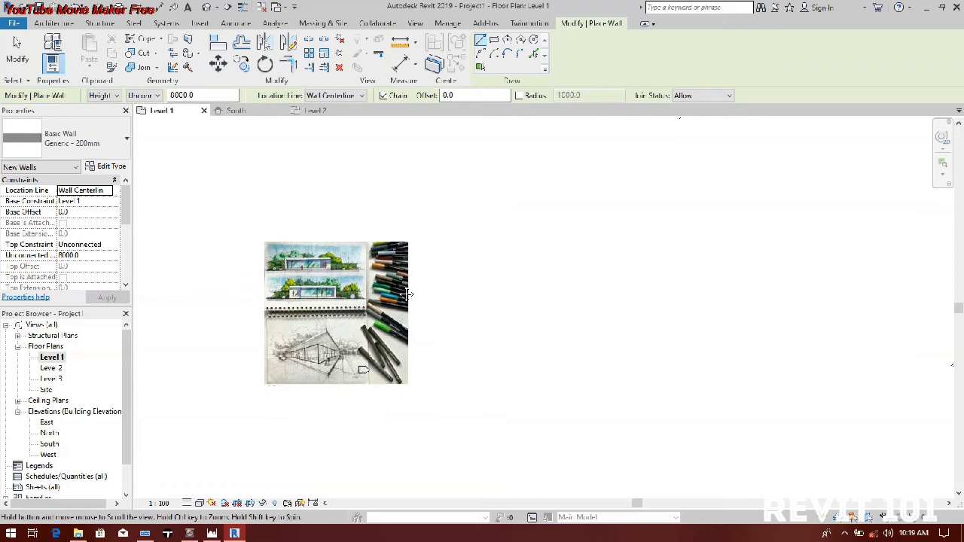
{"action": "left_click", "coordinate": [476, 216]}
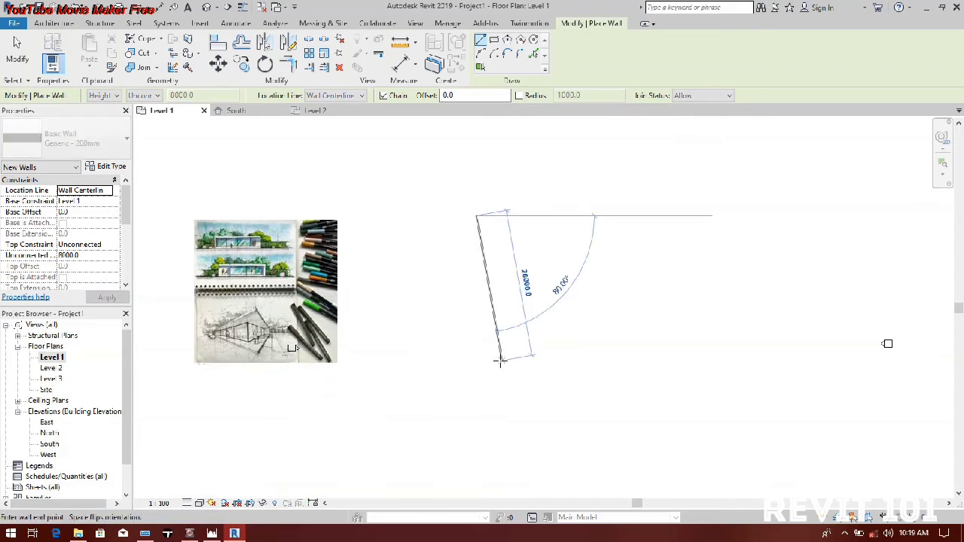
{"action": "middle_click_drag", "start_coordinate": [491, 356], "coordinate": [411, 383]}
{"action": "scroll", "coordinate": [410, 383], "scroll_direction": "up", "scroll_amount": 1}
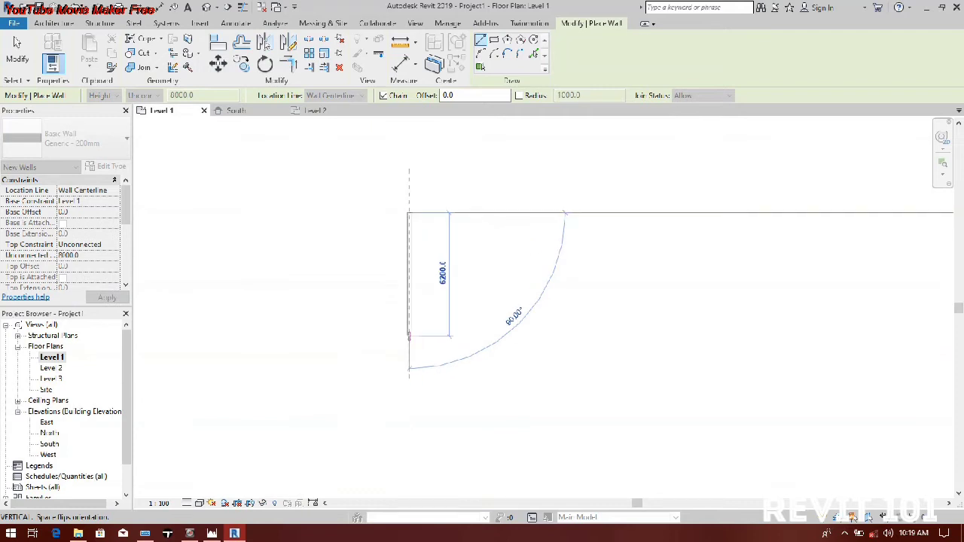
{"action": "scroll", "coordinate": [409, 336], "scroll_direction": "down", "scroll_amount": 1}
{"action": "scroll", "coordinate": [413, 422], "scroll_direction": "down", "scroll_amount": 1}
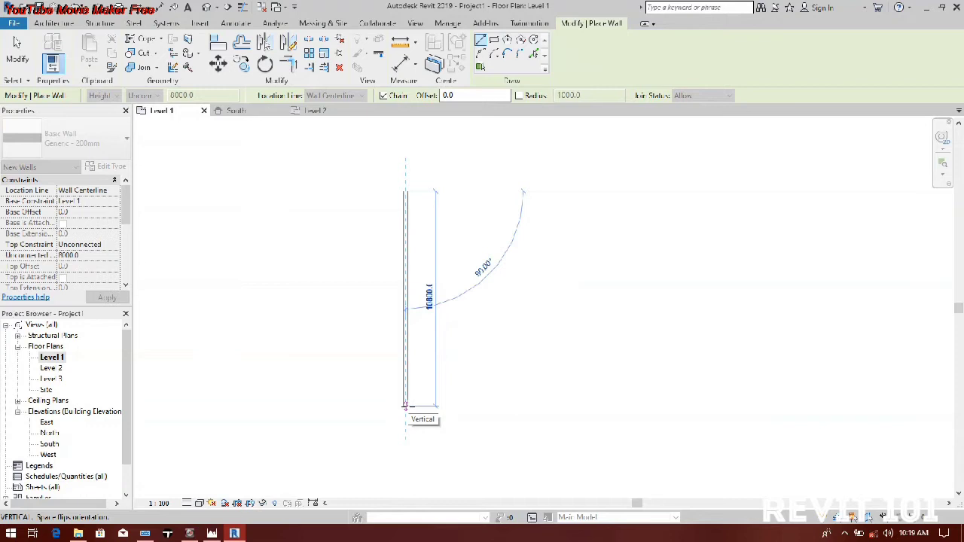
{"action": "left_click", "coordinate": [404, 407]}
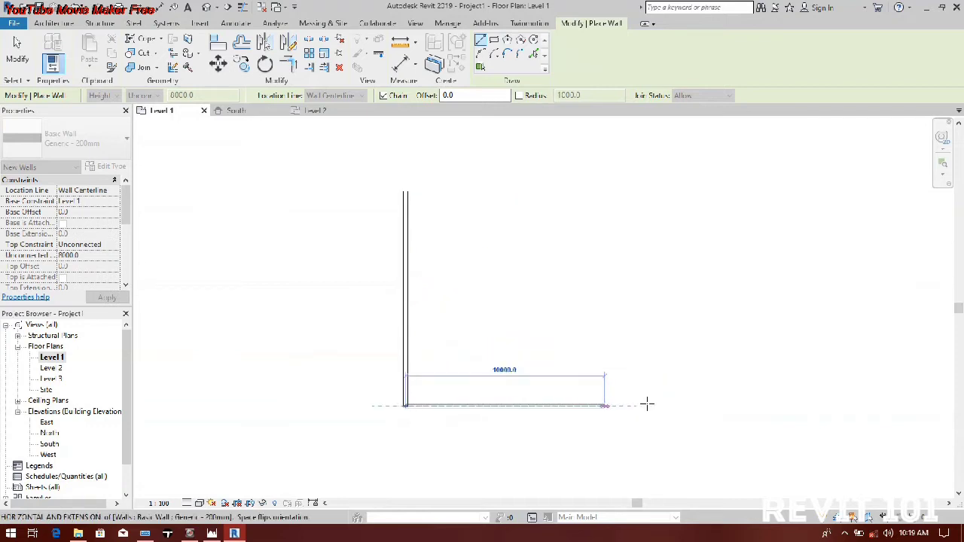
{"action": "left_click", "coordinate": [635, 405]}
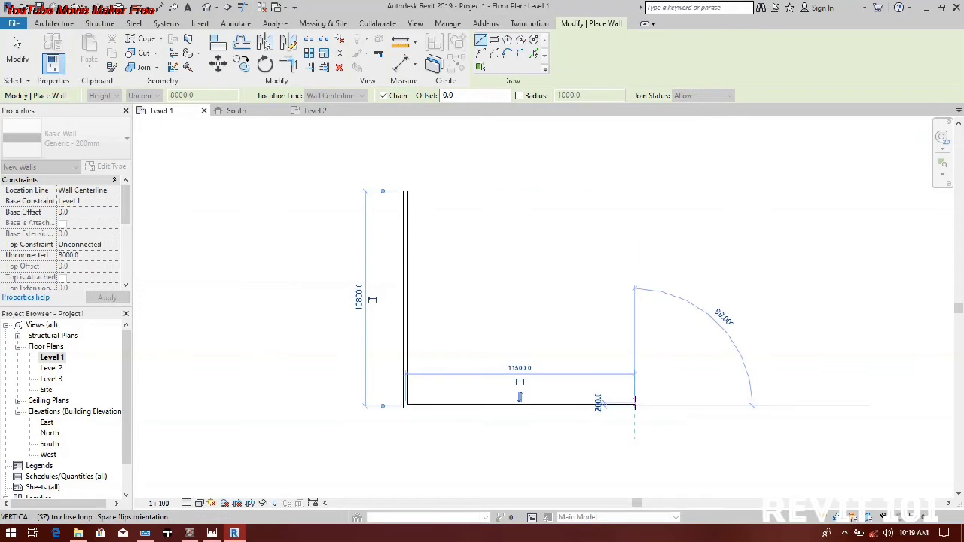
{"action": "left_click", "coordinate": [635, 190]}
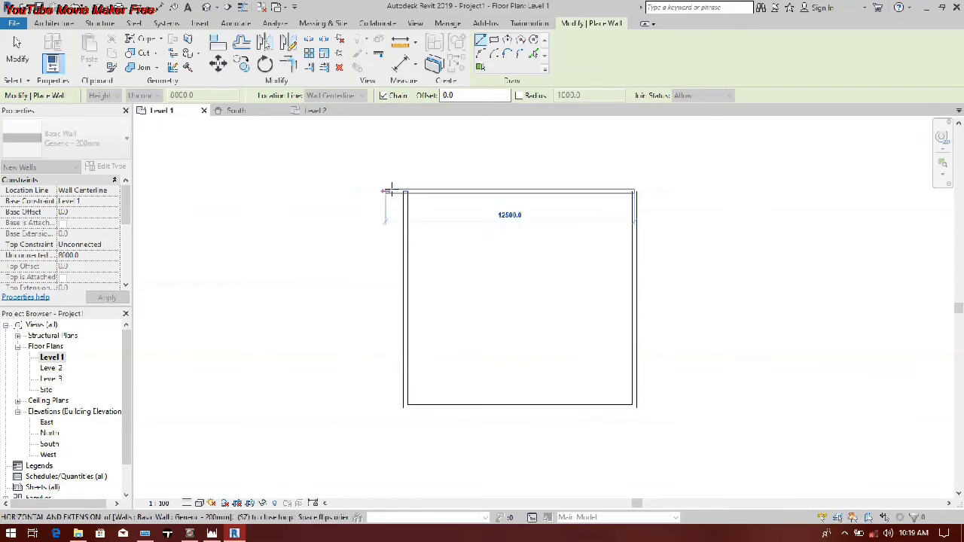
{"action": "left_click", "coordinate": [391, 190]}
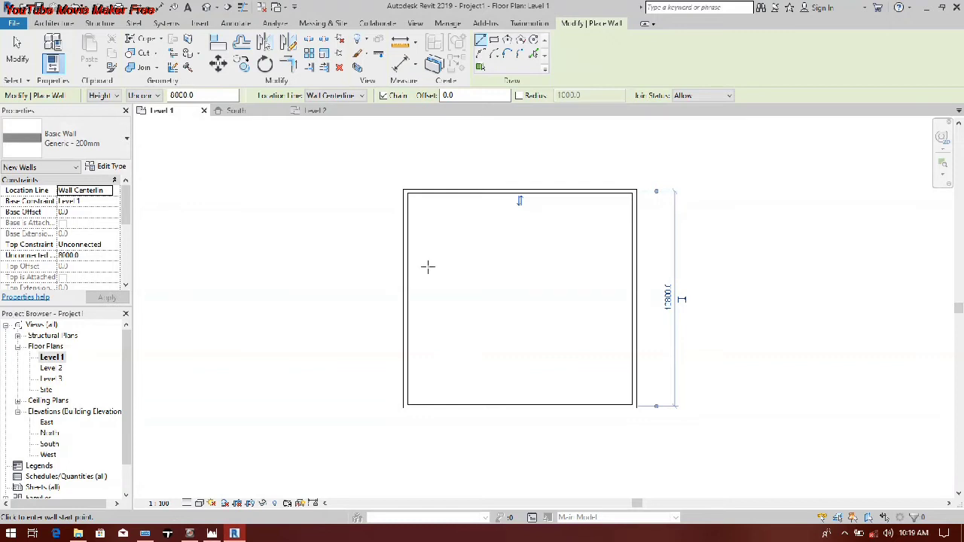
{"action": "left_click", "coordinate": [8, 64]}
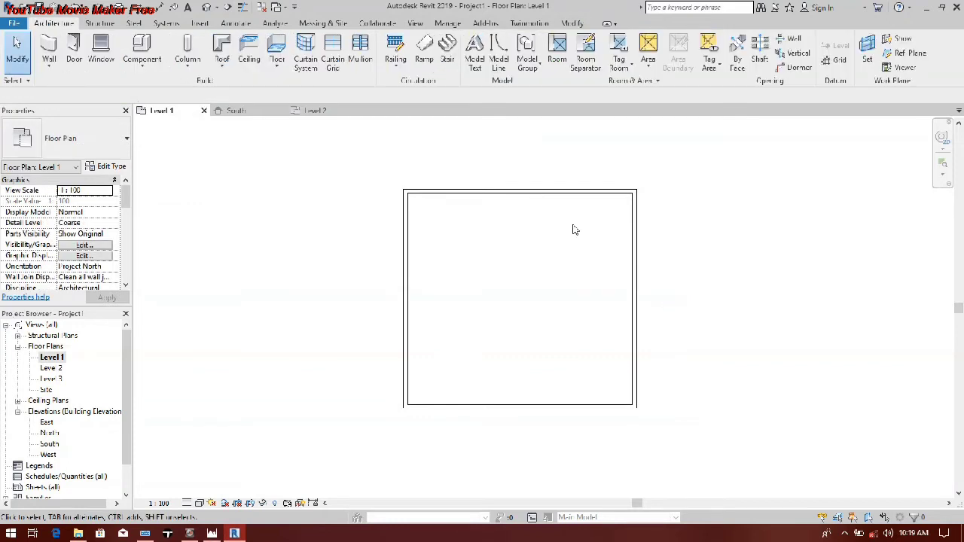
Step: Copy the Level 2 to Level 3 distance value in the South elevation, and return to the Level 2 floor plan
{"action": "left_click", "coordinate": [505, 192]}
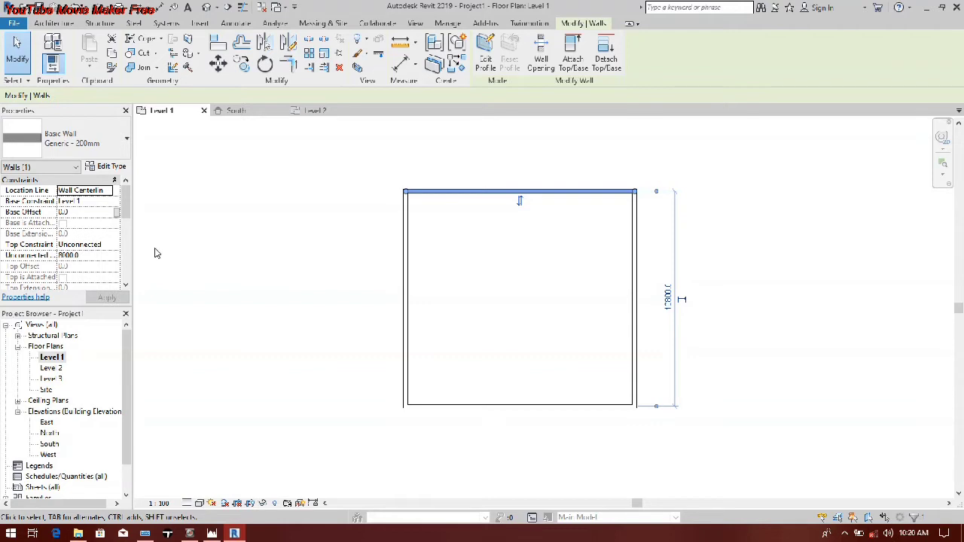
{"action": "double_click", "coordinate": [50, 444]}
{"action": "middle_click_drag", "start_coordinate": [526, 317], "coordinate": [156, 315]}
{"action": "scroll", "coordinate": [156, 315], "scroll_direction": "down", "scroll_amount": 3}
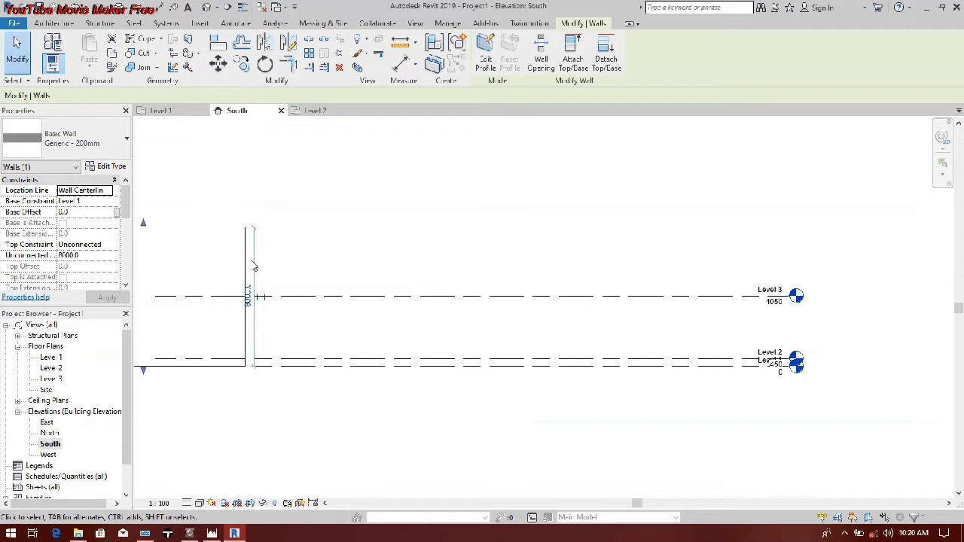
{"action": "left_click", "coordinate": [341, 299]}
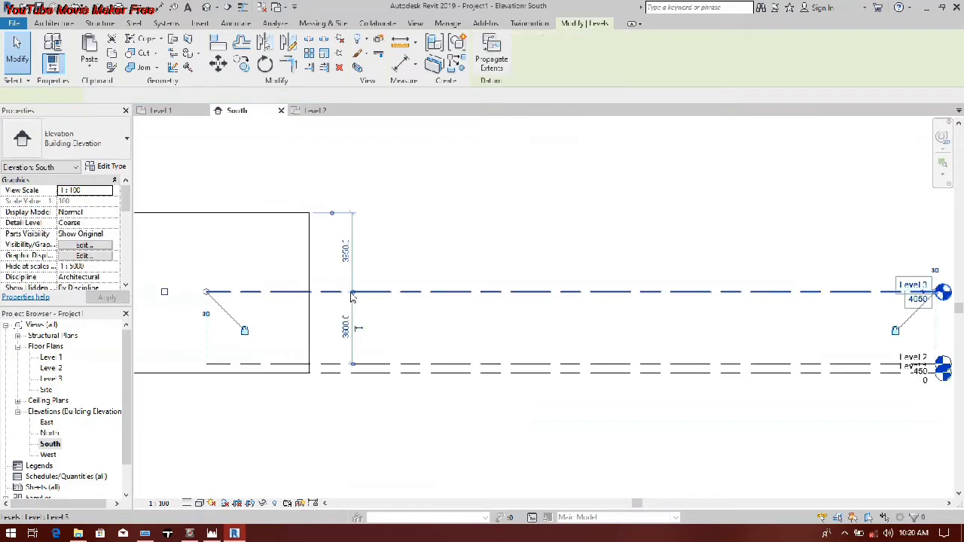
{"action": "left_click", "coordinate": [345, 327]}
{"action": "right_click", "coordinate": [343, 330]}
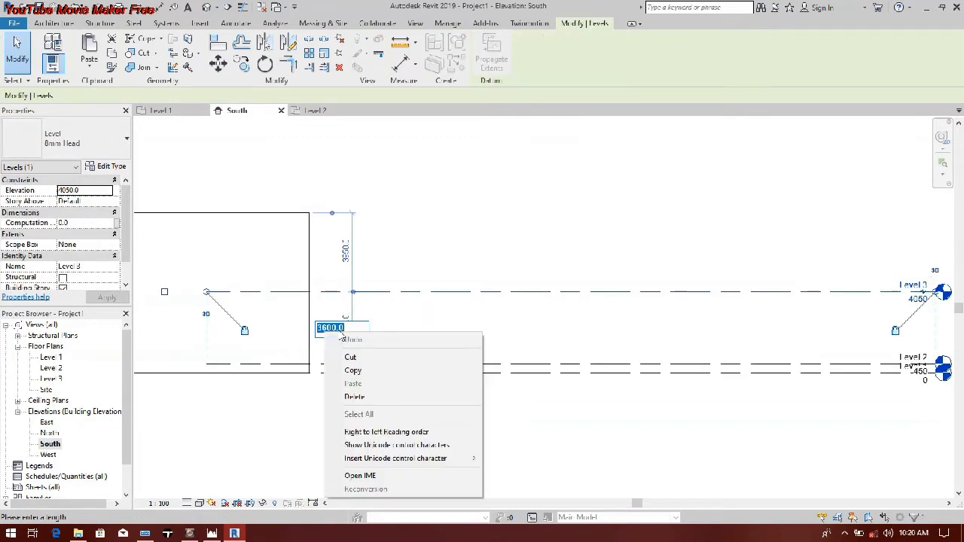
{"action": "left_click", "coordinate": [352, 371]}
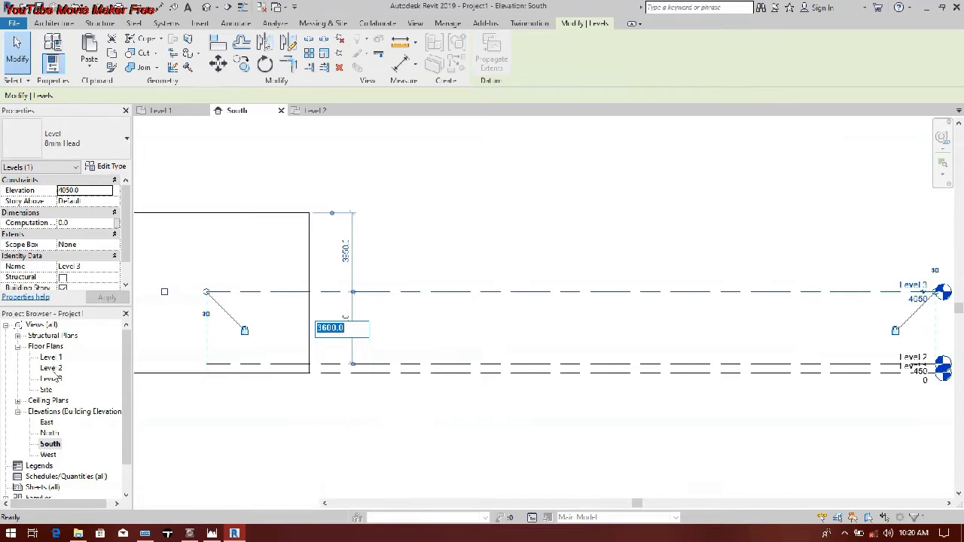
{"action": "double_click", "coordinate": [51, 367]}
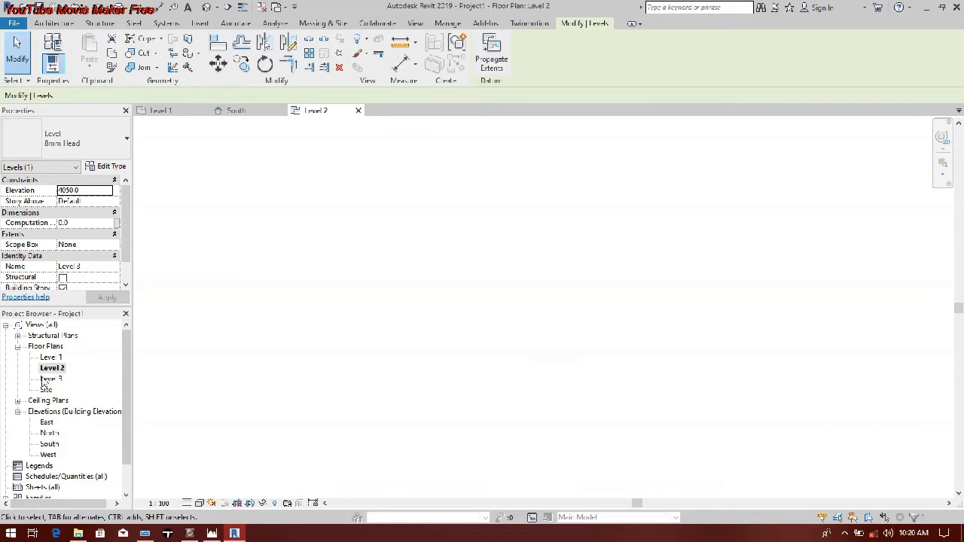
Step: In the Level 1 floor plan, set the unconnected height of the four perimeter walls to 3600 mm
{"action": "double_click", "coordinate": [51, 357]}
{"action": "scroll", "coordinate": [587, 316], "scroll_direction": "down", "scroll_amount": 1}
{"action": "middle_click_drag", "start_coordinate": [588, 317], "coordinate": [517, 312]}
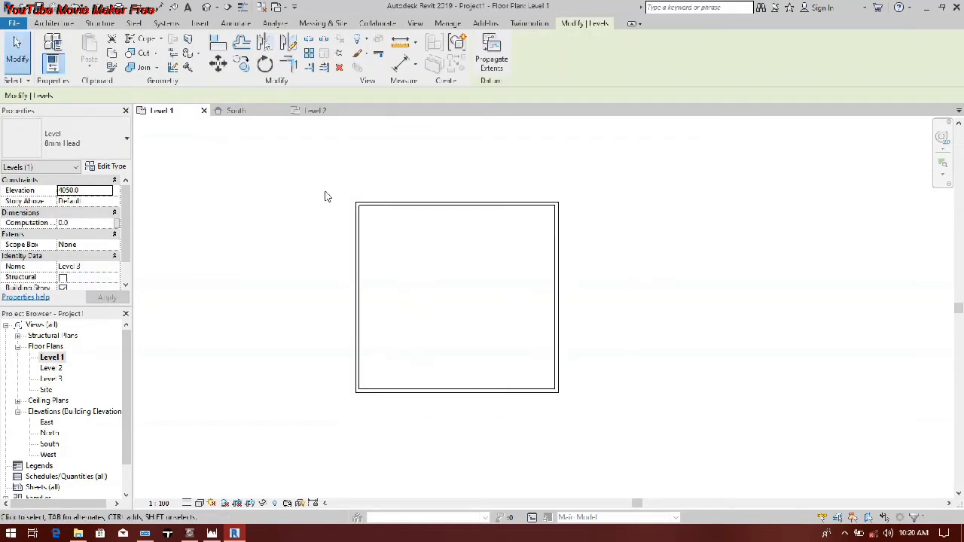
{"action": "left_click", "coordinate": [399, 237]}
{"action": "left_click_drag", "start_coordinate": [678, 471], "coordinate": [337, 185]}
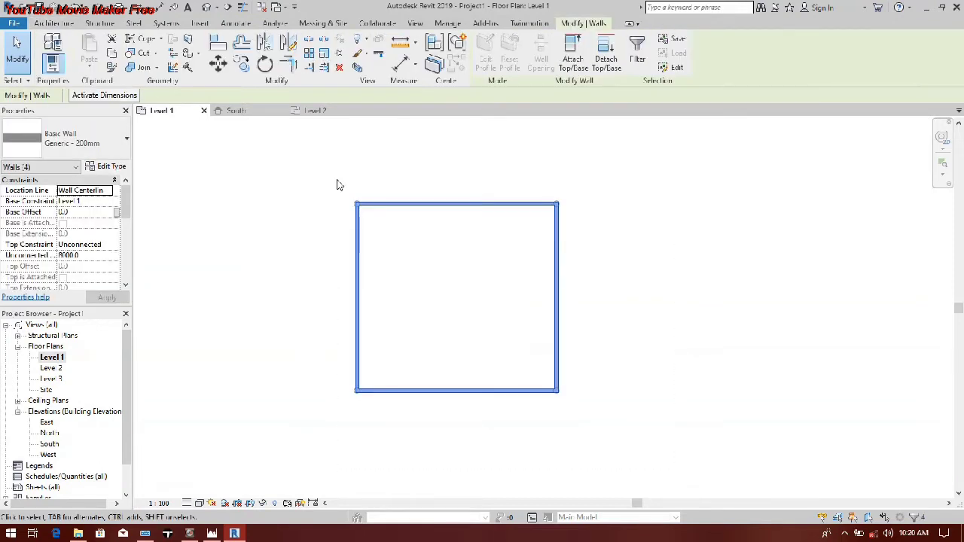
{"action": "left_click", "coordinate": [108, 255]}
{"action": "type", "text": "3000.0"}
{"action": "left_click", "coordinate": [501, 216]}
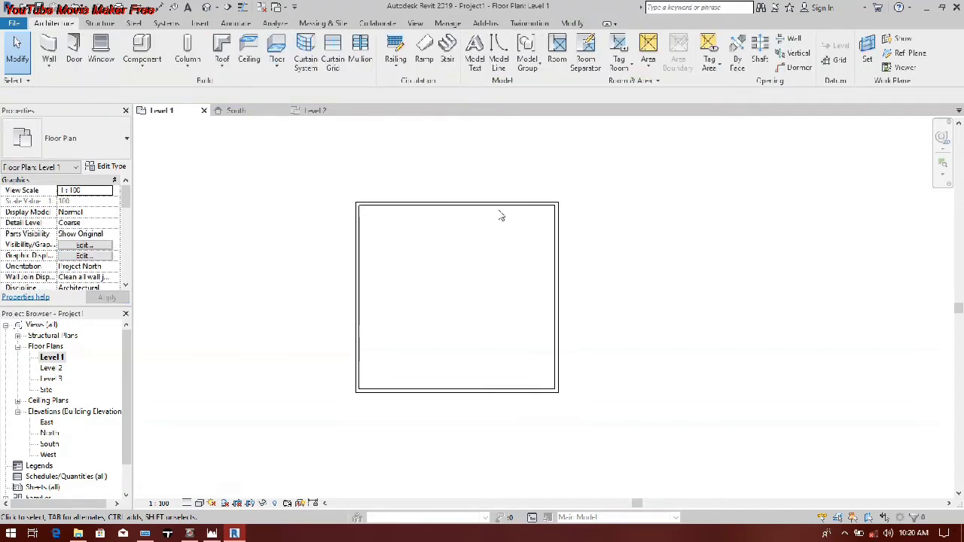
Step: Set the four perimeter walls' base constraint to Level 2, check them in the South elevation and Level 2 plan, and return to Level 1
{"action": "left_click_drag", "start_coordinate": [302, 167], "coordinate": [663, 432]}
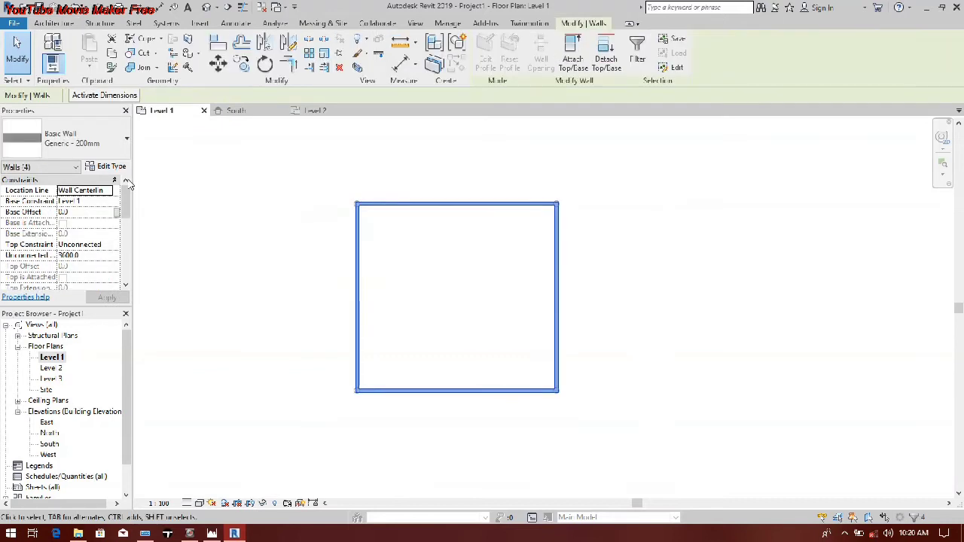
{"action": "left_click", "coordinate": [108, 202]}
{"action": "left_click", "coordinate": [108, 202]}
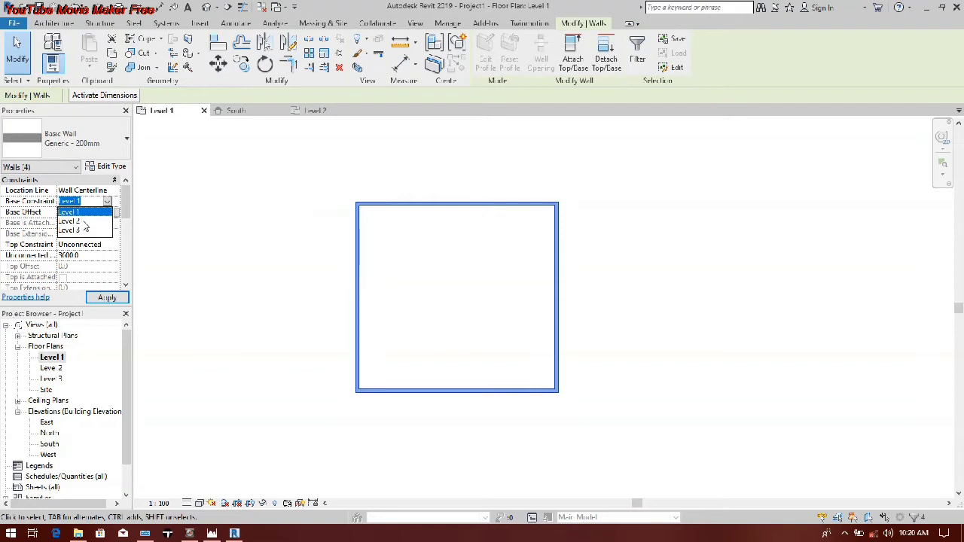
{"action": "left_click", "coordinate": [83, 194]}
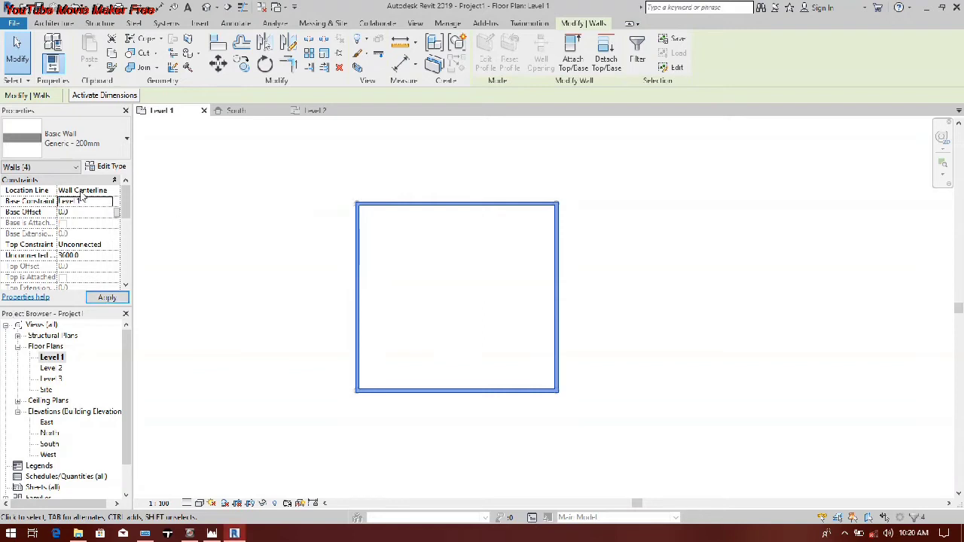
{"action": "left_click", "coordinate": [109, 204]}
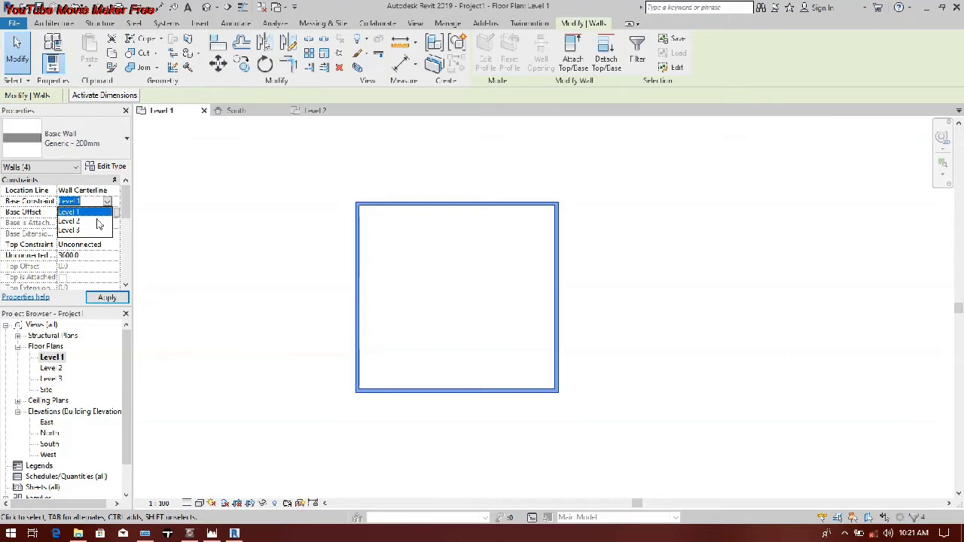
{"action": "left_click", "coordinate": [96, 222]}
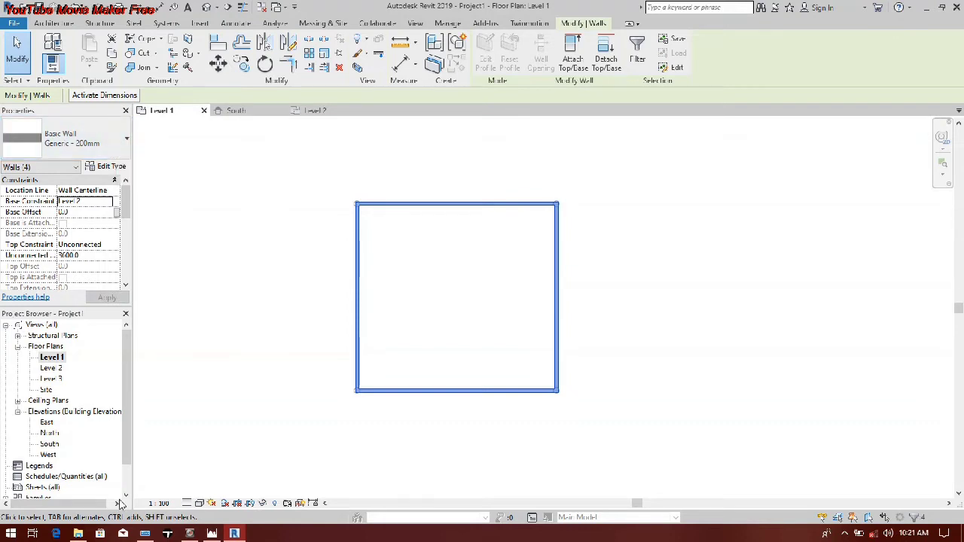
{"action": "double_click", "coordinate": [49, 445]}
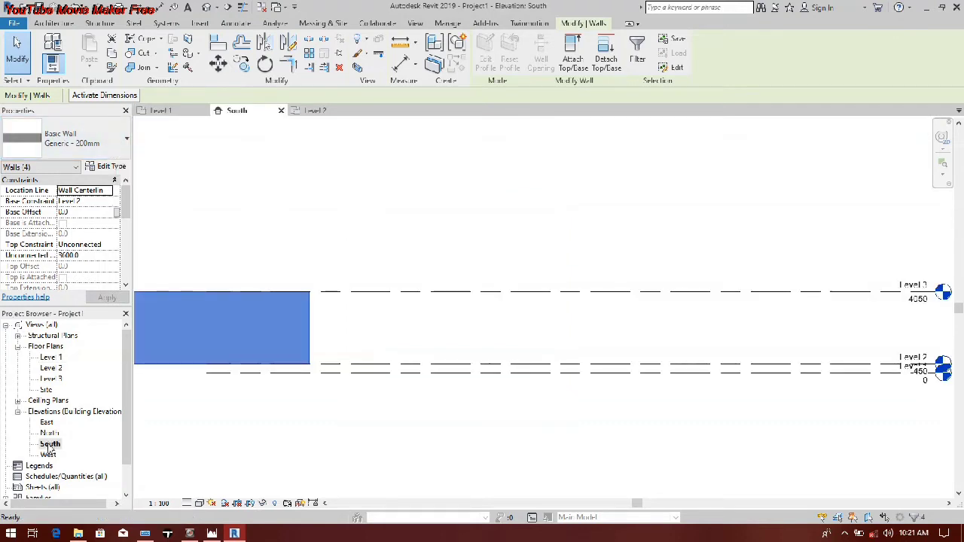
{"action": "scroll", "coordinate": [260, 369], "scroll_direction": "up", "scroll_amount": 4}
{"action": "scroll", "coordinate": [197, 328], "scroll_direction": "up", "scroll_amount": 2}
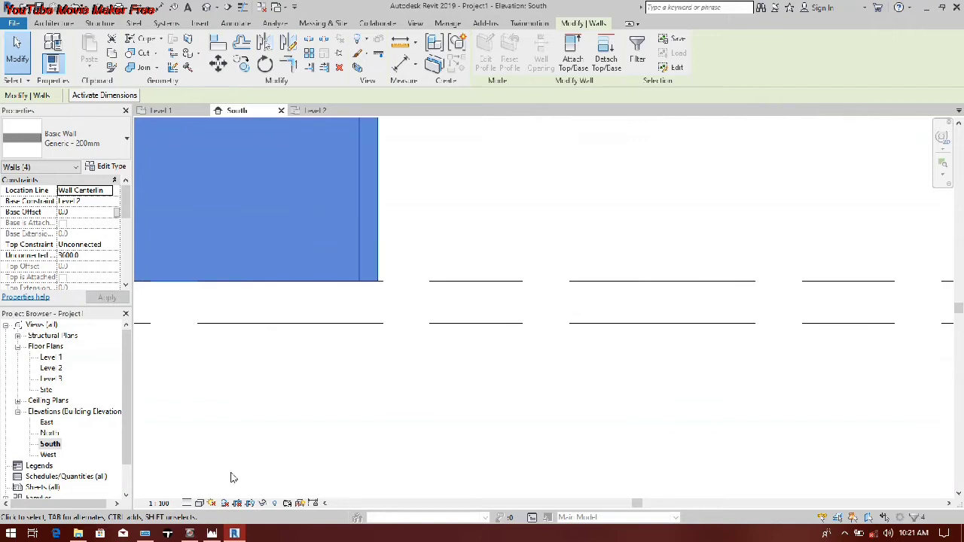
{"action": "double_click", "coordinate": [51, 369]}
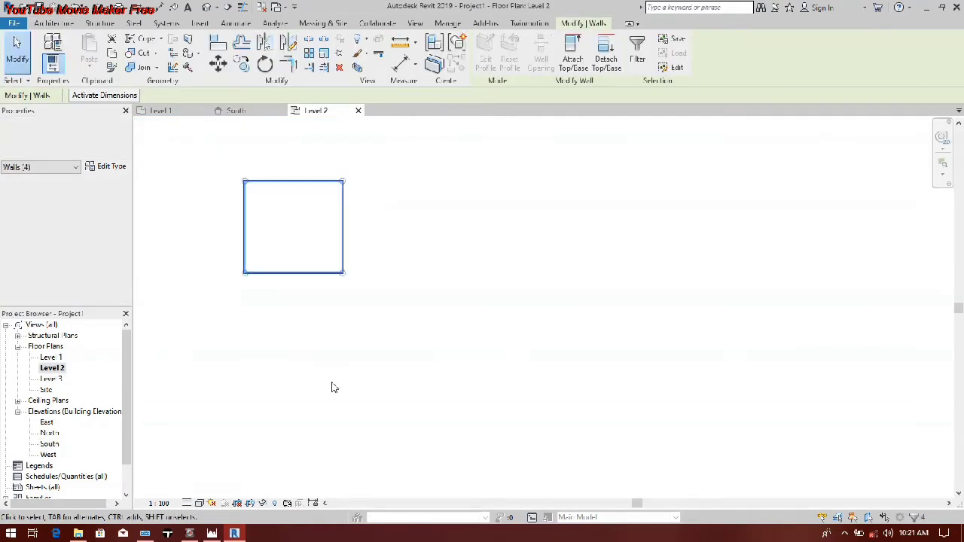
{"action": "double_click", "coordinate": [50, 357]}
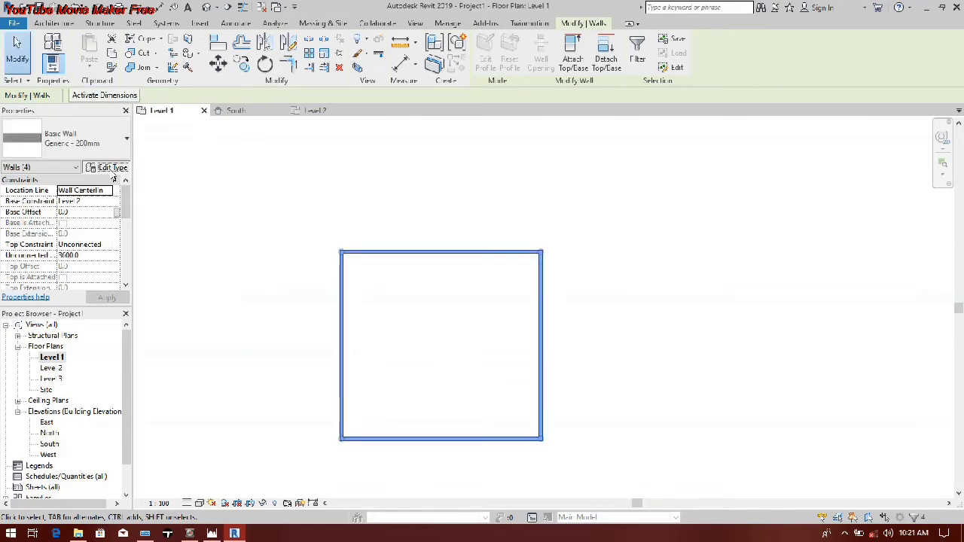
{"action": "left_click", "coordinate": [109, 167]}
{"action": "left_click", "coordinate": [488, 198]}
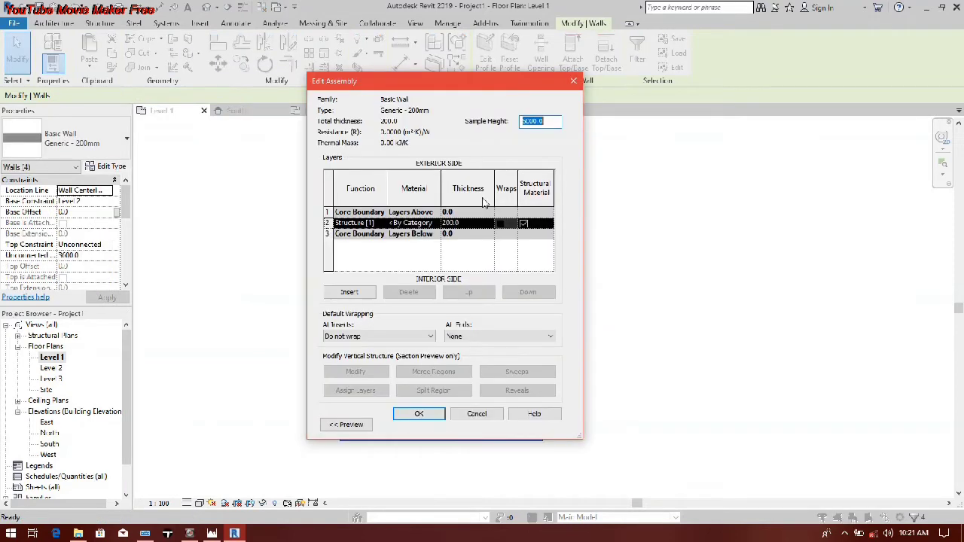
{"action": "left_click", "coordinate": [574, 81]}
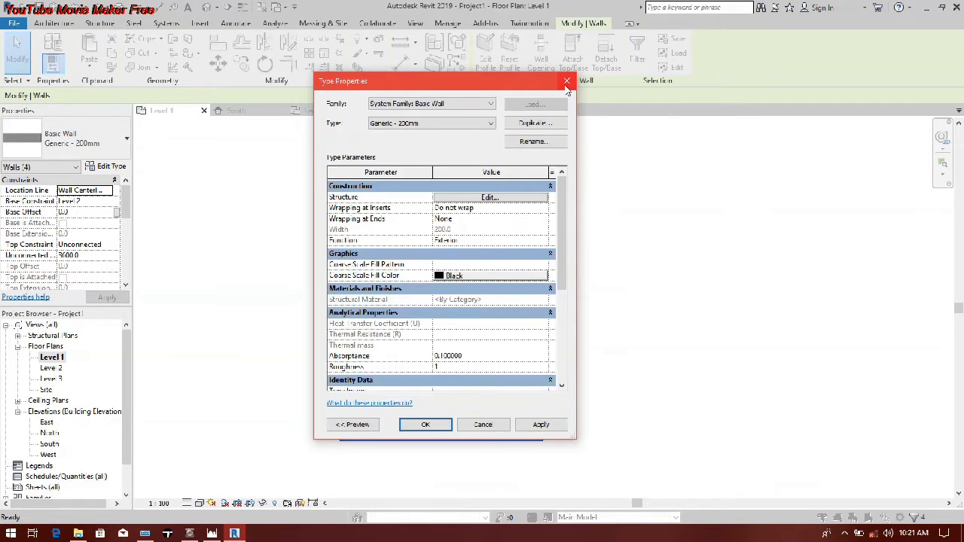
{"action": "left_click", "coordinate": [568, 83]}
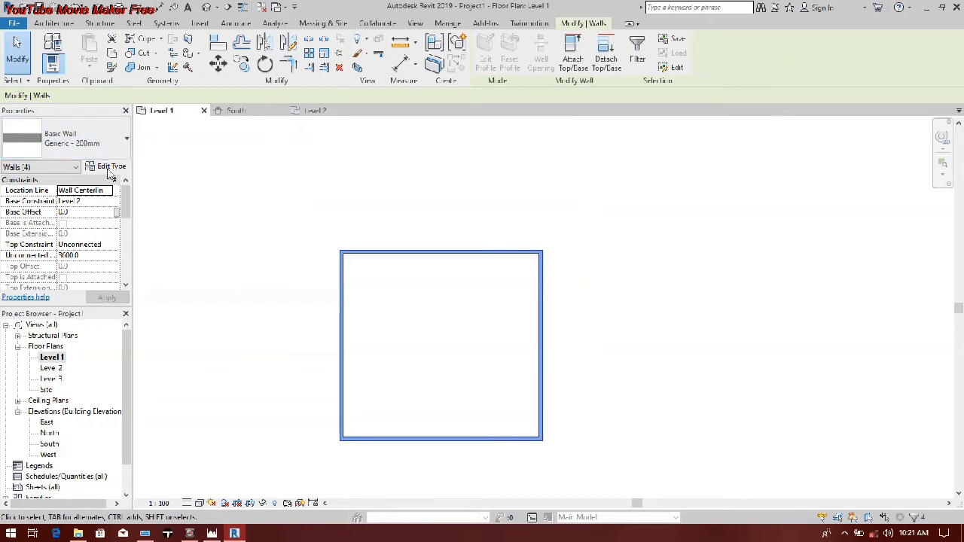
Step: Duplicate the selected walls' Generic - 200mm type under the suggested name and set its structure layer thickness to 225 mm
{"action": "left_click", "coordinate": [111, 167]}
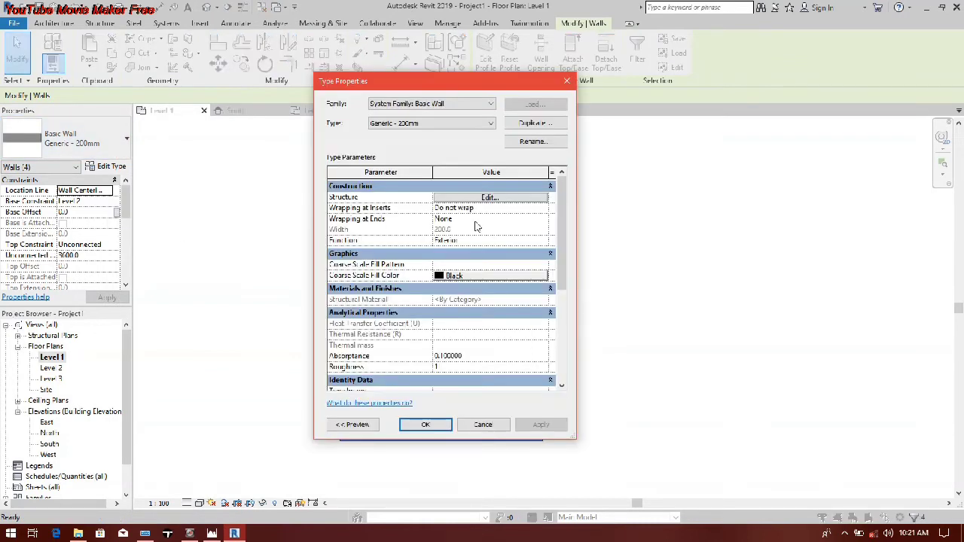
{"action": "left_click", "coordinate": [521, 125]}
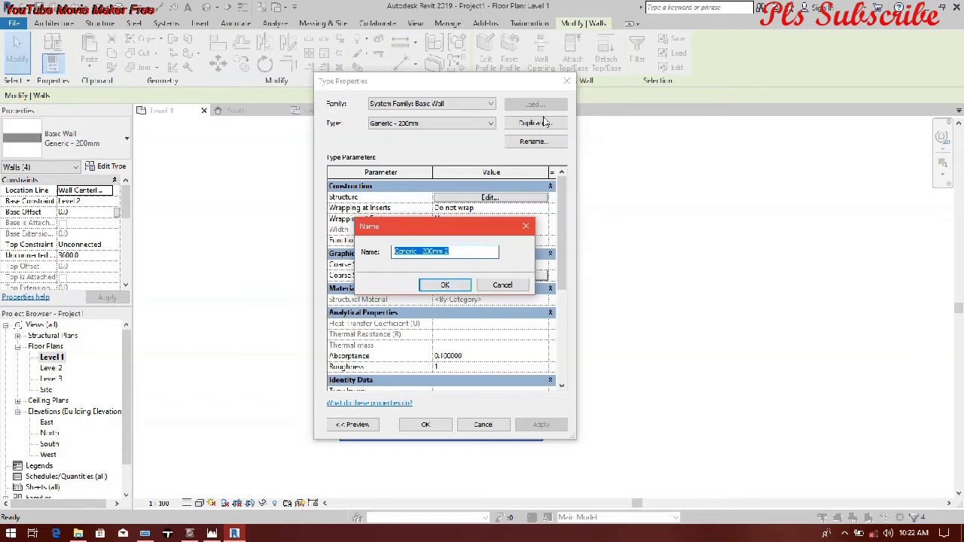
{"action": "left_click", "coordinate": [445, 286]}
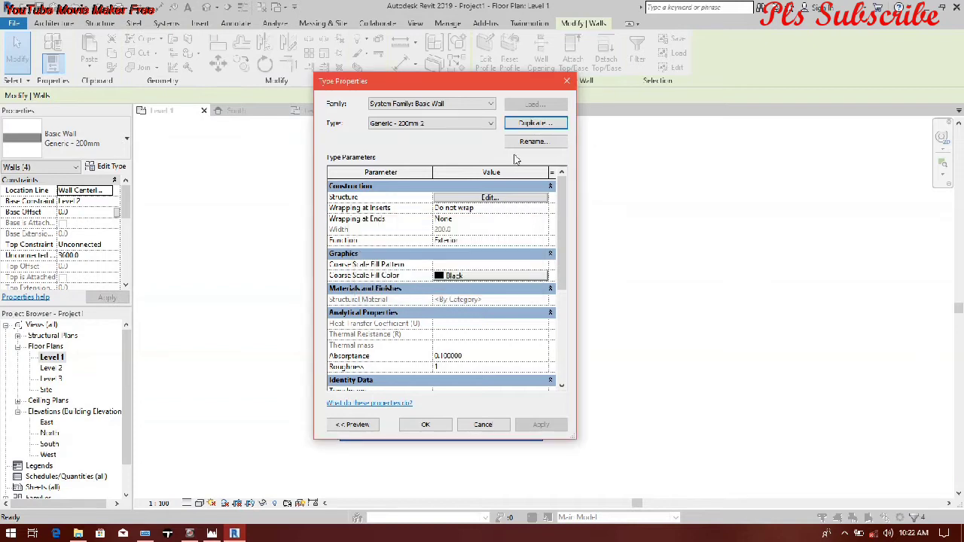
{"action": "left_click", "coordinate": [494, 201]}
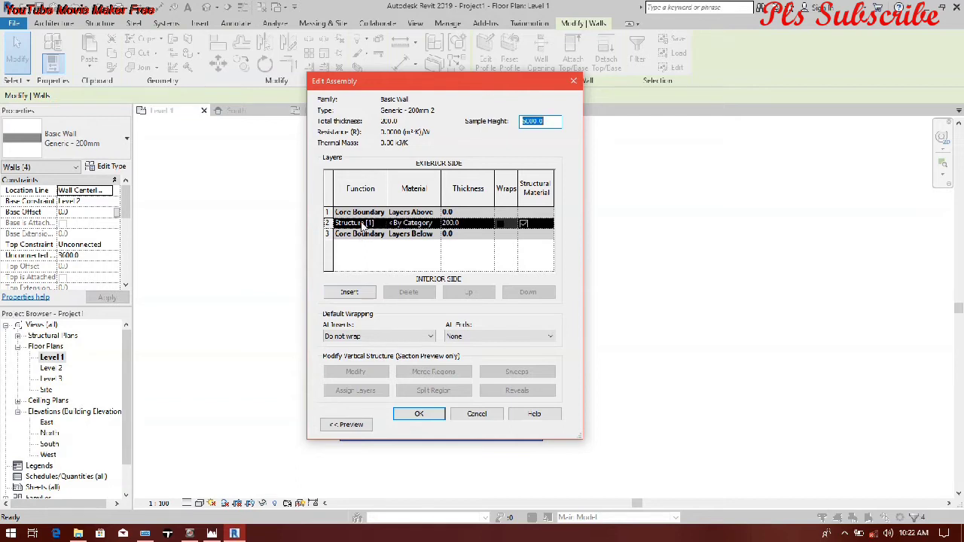
{"action": "left_click", "coordinate": [467, 223]}
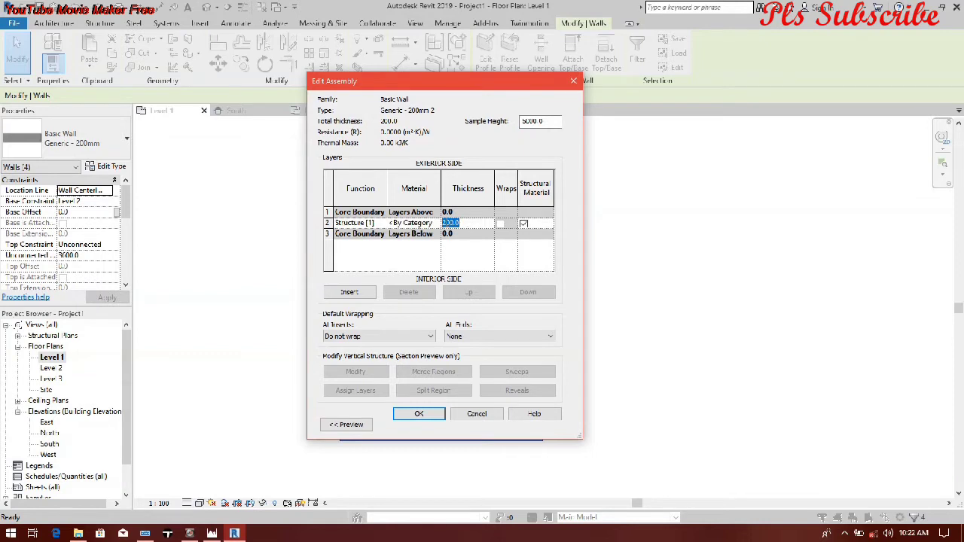
{"action": "type", "text": "225"}
{"action": "left_click", "coordinate": [435, 221]}
{"action": "left_click", "coordinate": [435, 224]}
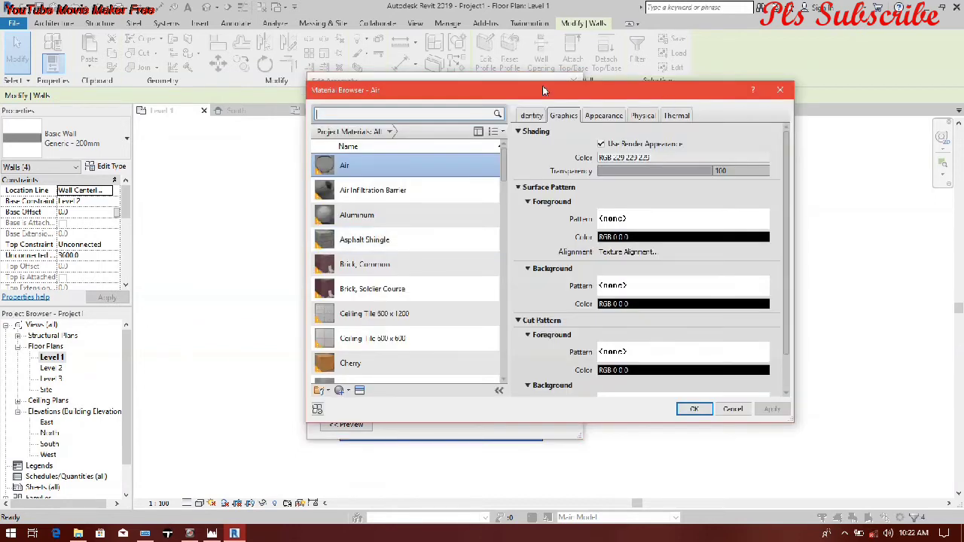
{"action": "left_click_drag", "start_coordinate": [543, 86], "coordinate": [738, 114]}
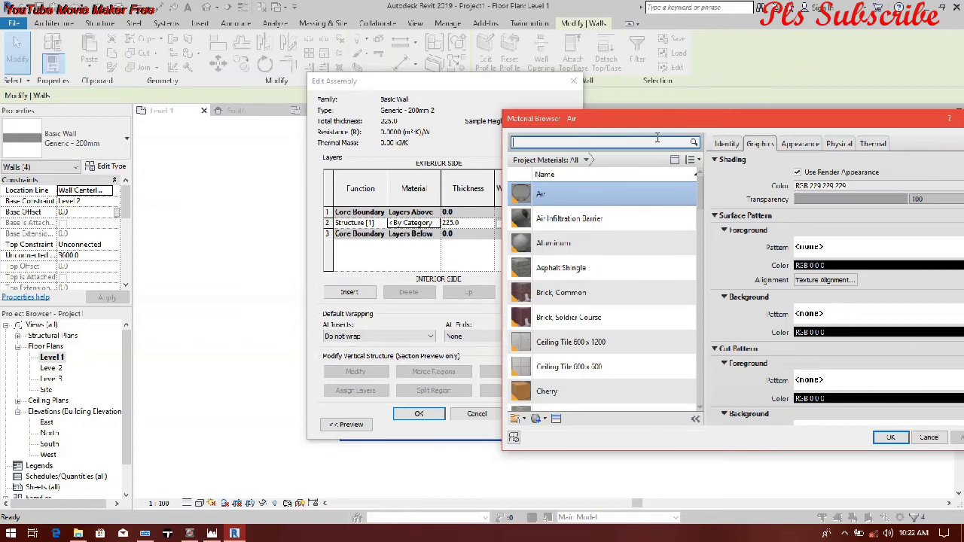
{"action": "left_click_drag", "start_coordinate": [883, 113], "coordinate": [654, 66]}
{"action": "key", "text": "Escape"}
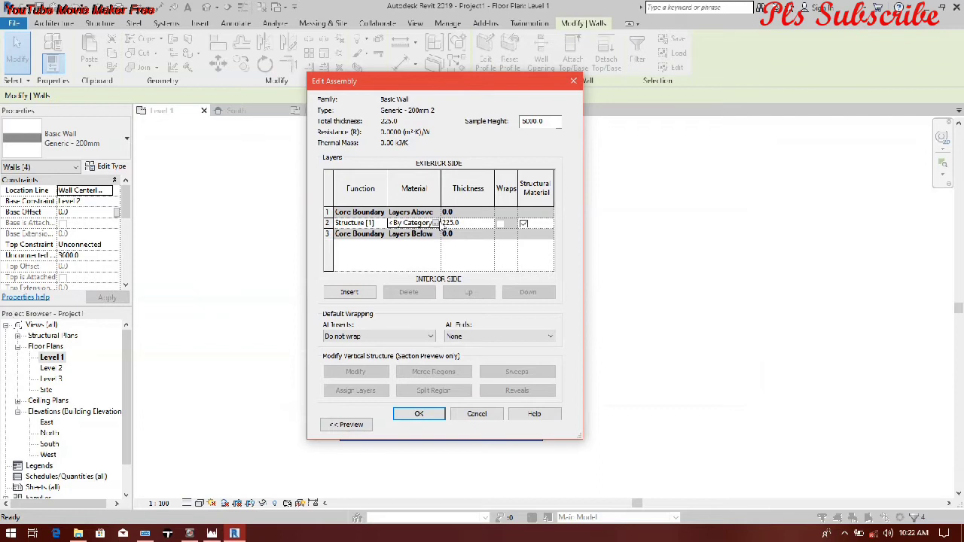
Step: Browse the project materials for the wall's structure layer and create a new material
{"action": "left_click", "coordinate": [435, 224]}
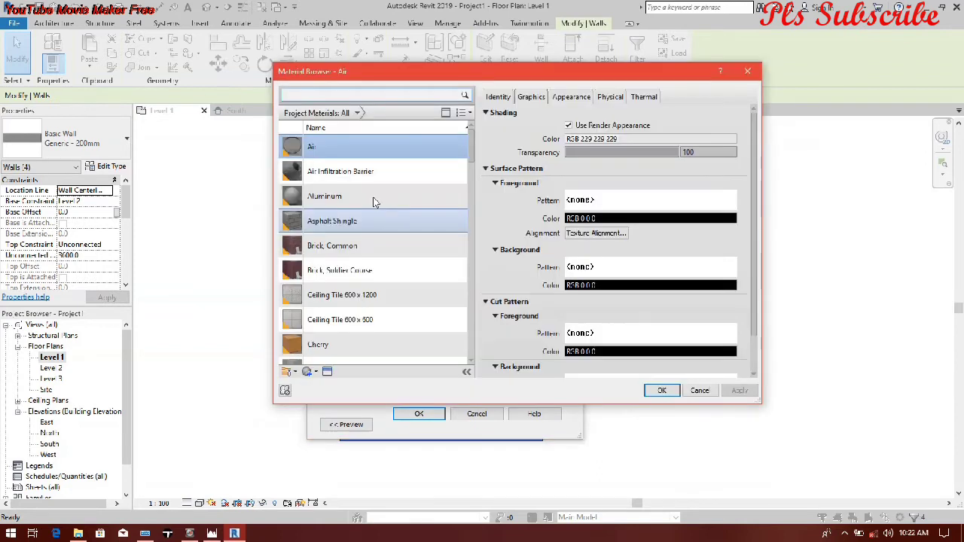
{"action": "scroll", "coordinate": [376, 202], "scroll_direction": "down", "scroll_amount": 1}
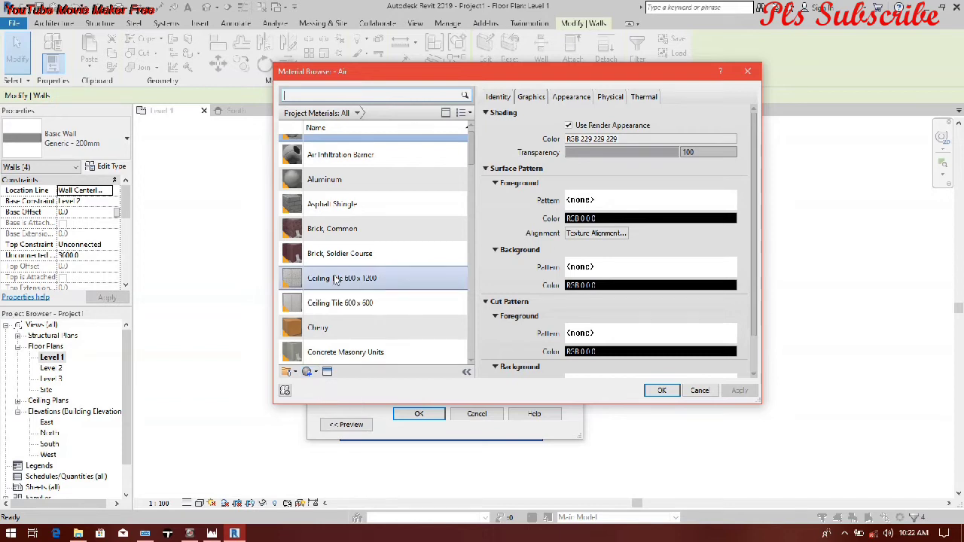
{"action": "scroll", "coordinate": [335, 280], "scroll_direction": "down", "scroll_amount": 10}
{"action": "scroll", "coordinate": [335, 281], "scroll_direction": "up", "scroll_amount": 5}
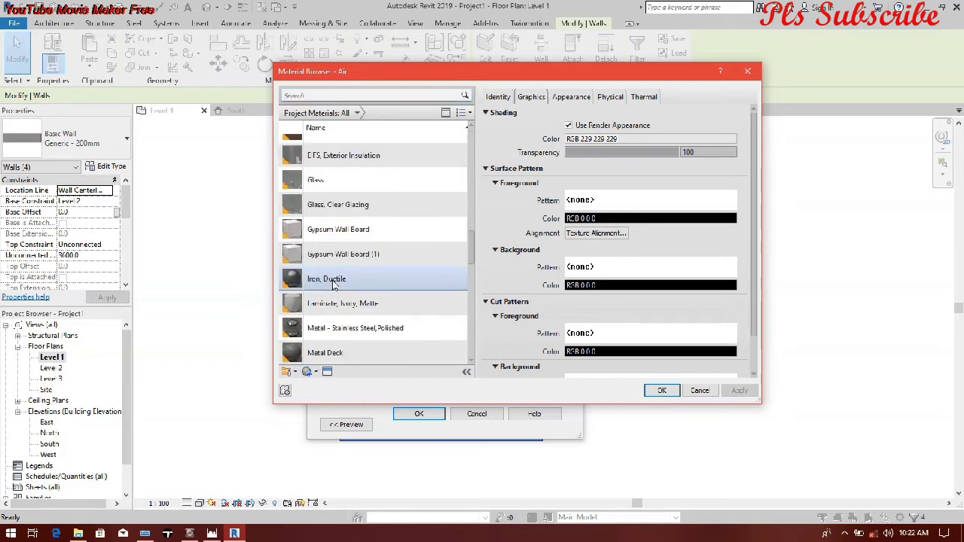
{"action": "scroll", "coordinate": [334, 282], "scroll_direction": "up", "scroll_amount": 5}
{"action": "scroll", "coordinate": [320, 342], "scroll_direction": "down", "scroll_amount": 1}
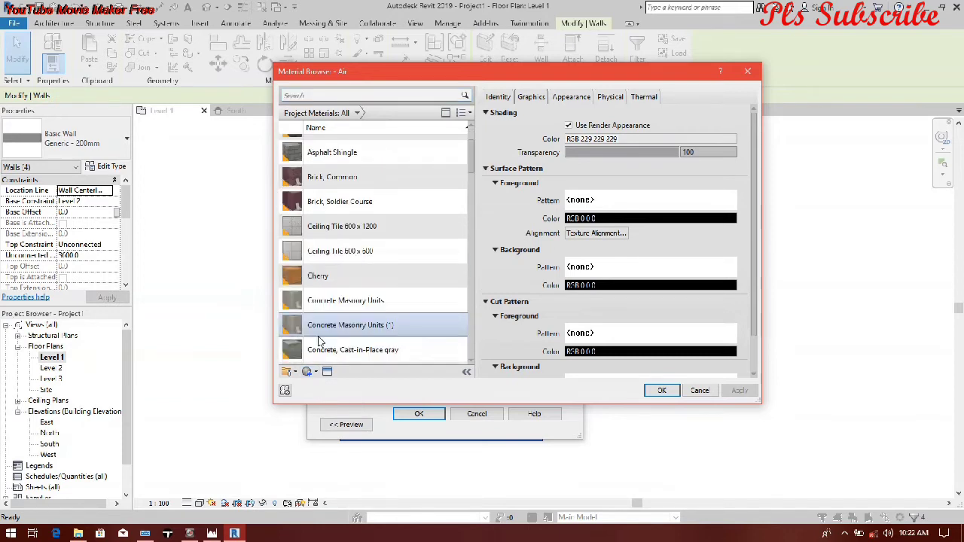
{"action": "scroll", "coordinate": [320, 341], "scroll_direction": "down", "scroll_amount": 5}
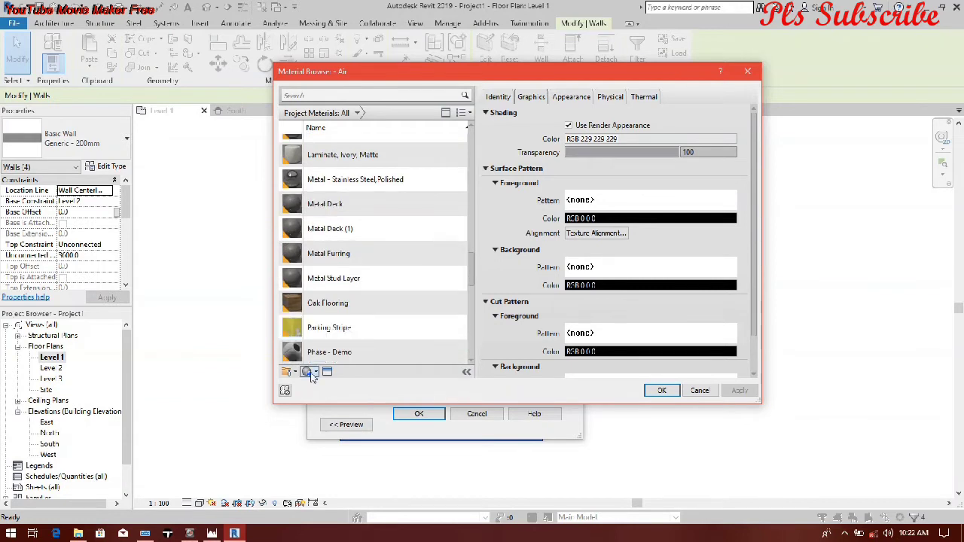
{"action": "left_click", "coordinate": [312, 375]}
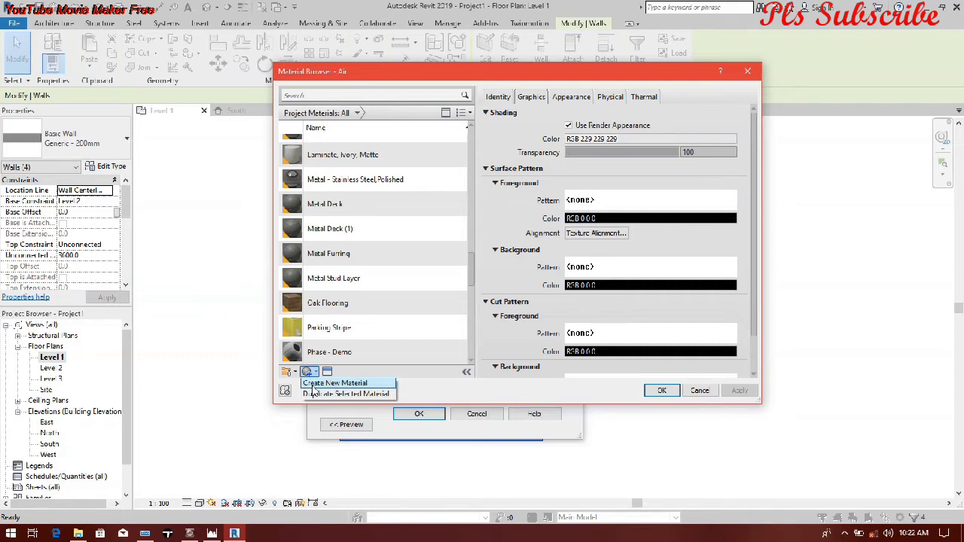
{"action": "left_click", "coordinate": [314, 385]}
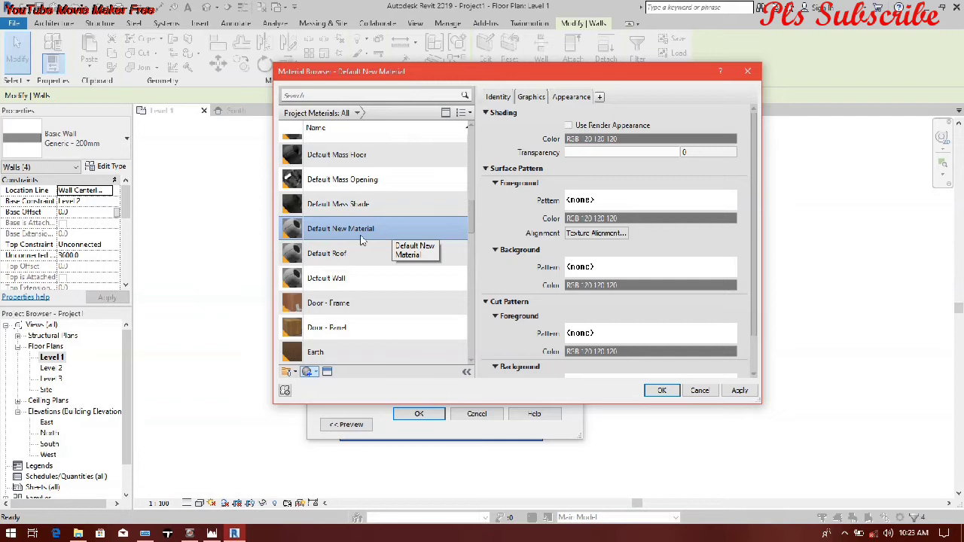
Step: Enable Use Render Appearance for the new material and set its generic appearance colour to white, RGB 255 255 255
{"action": "left_click", "coordinate": [569, 125]}
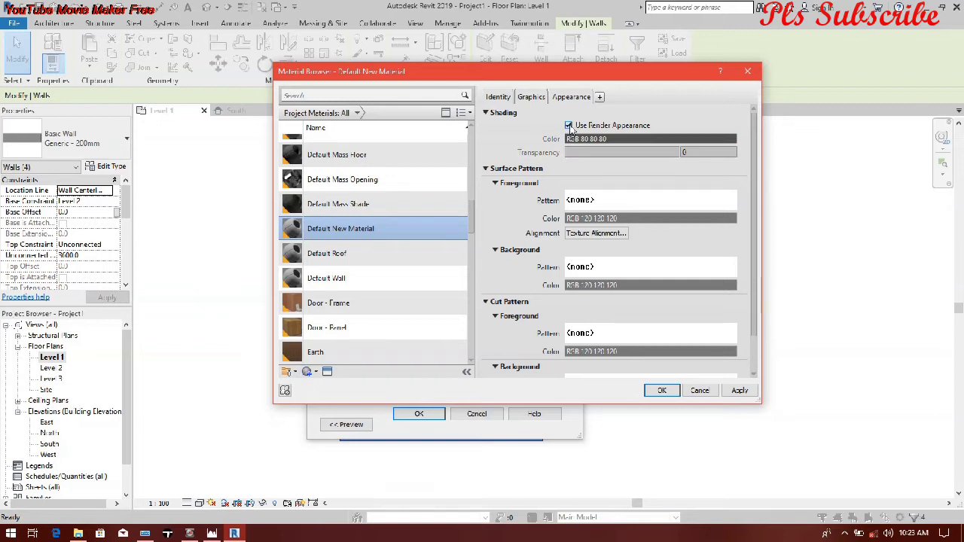
{"action": "left_click", "coordinate": [571, 96]}
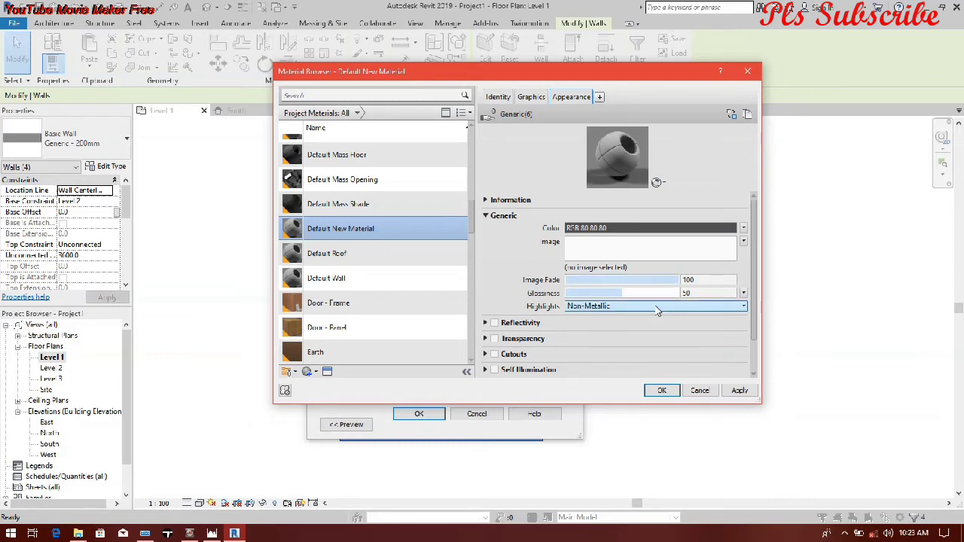
{"action": "scroll", "coordinate": [509, 335], "scroll_direction": "down", "scroll_amount": 1}
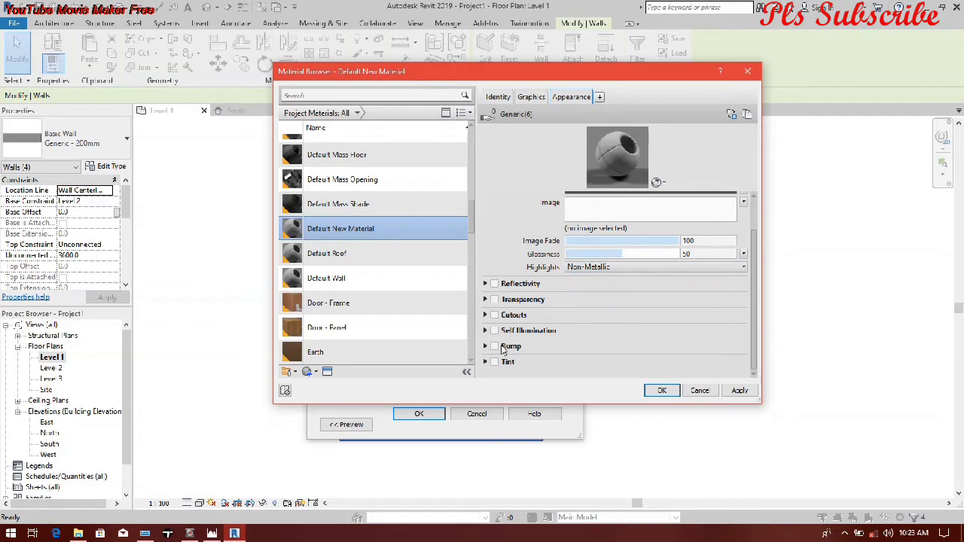
{"action": "scroll", "coordinate": [503, 349], "scroll_direction": "up", "scroll_amount": 1}
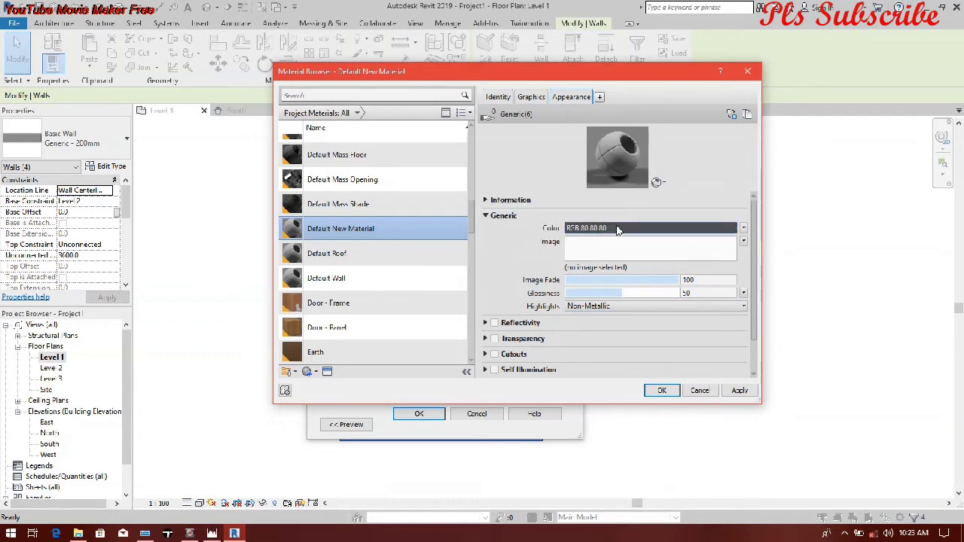
{"action": "left_click", "coordinate": [617, 228]}
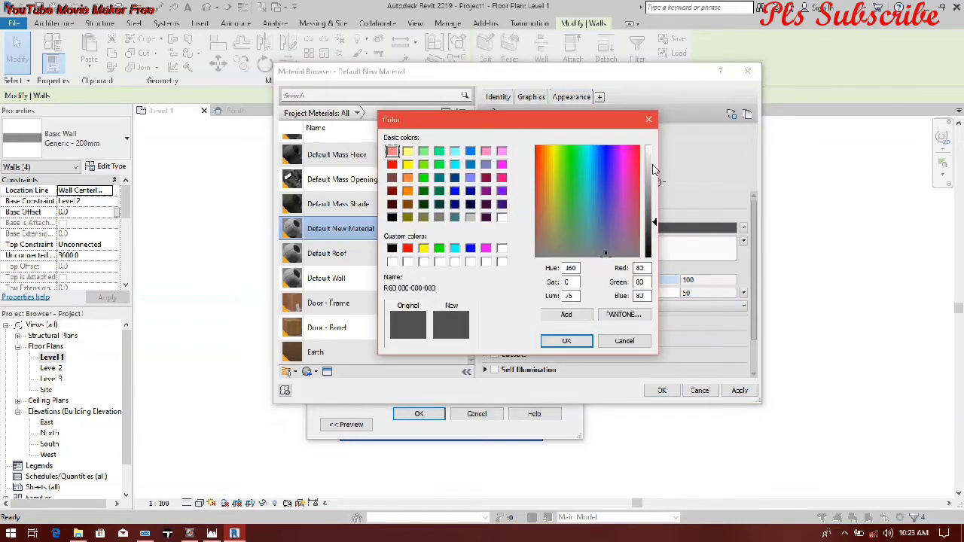
{"action": "left_click_drag", "start_coordinate": [653, 168], "coordinate": [652, 145]}
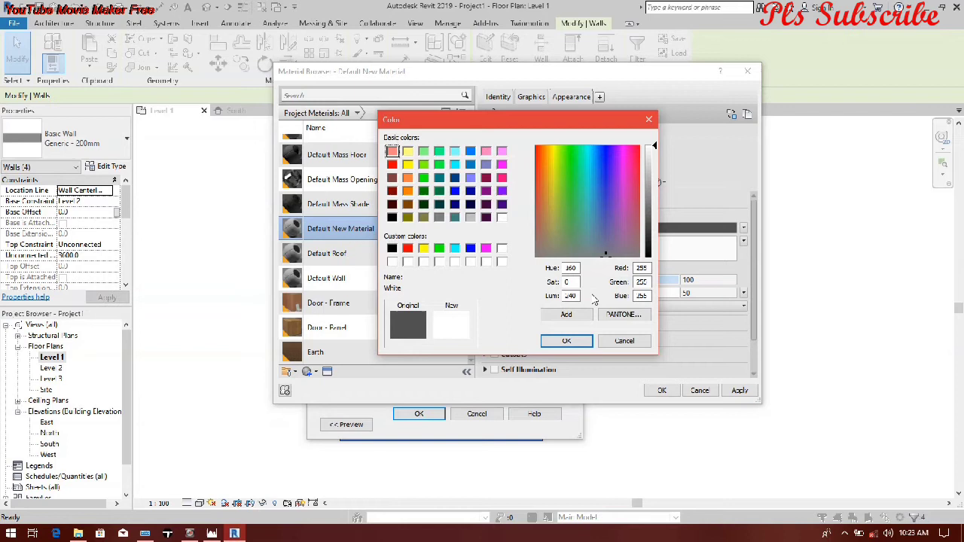
{"action": "left_click", "coordinate": [568, 341]}
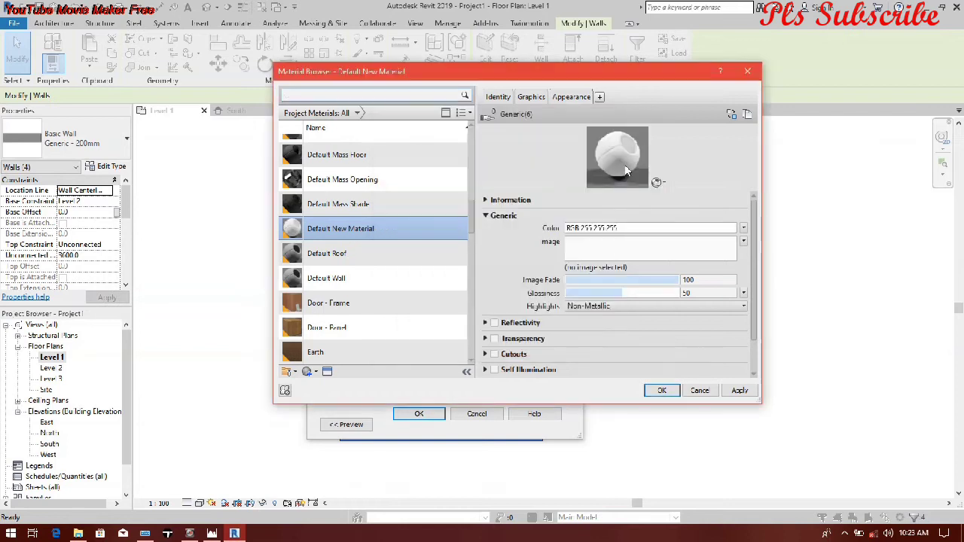
Step: Enable reflectivity for the new material, setting the direct value to 5 and lowering the oblique value
{"action": "left_click", "coordinate": [495, 324]}
{"action": "left_click_drag", "start_coordinate": [623, 336], "coordinate": [580, 350]}
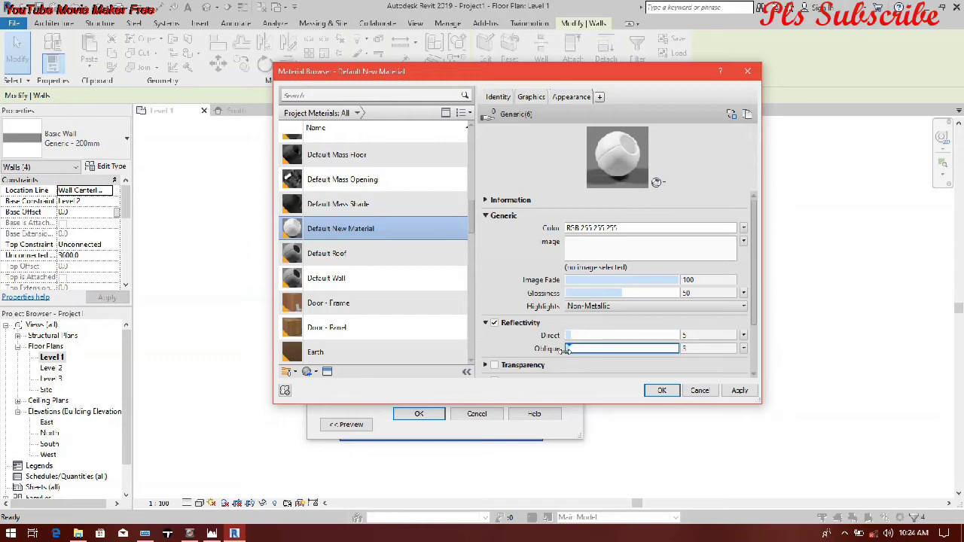
{"action": "scroll", "coordinate": [542, 362], "scroll_direction": "down", "scroll_amount": 1}
{"action": "scroll", "coordinate": [530, 369], "scroll_direction": "down", "scroll_amount": 1}
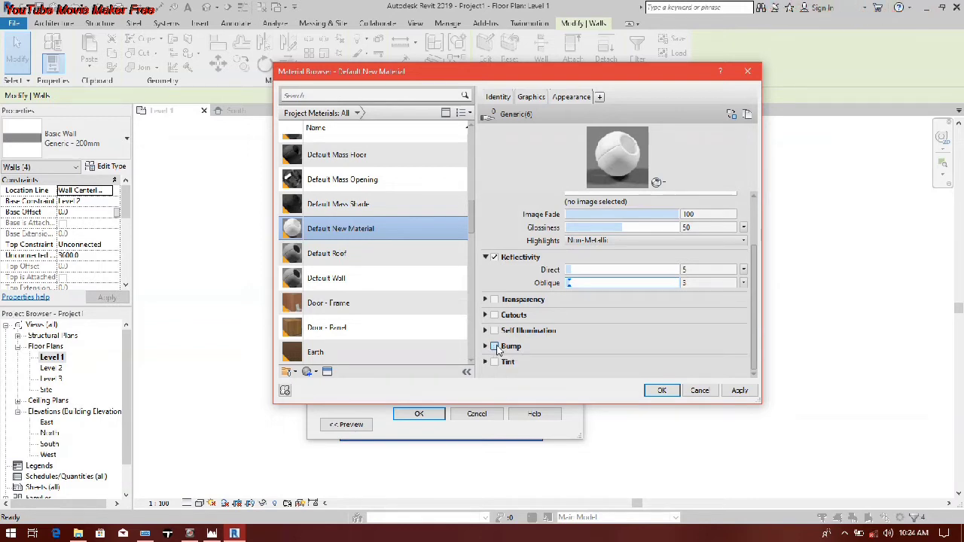
{"action": "left_click", "coordinate": [495, 346]}
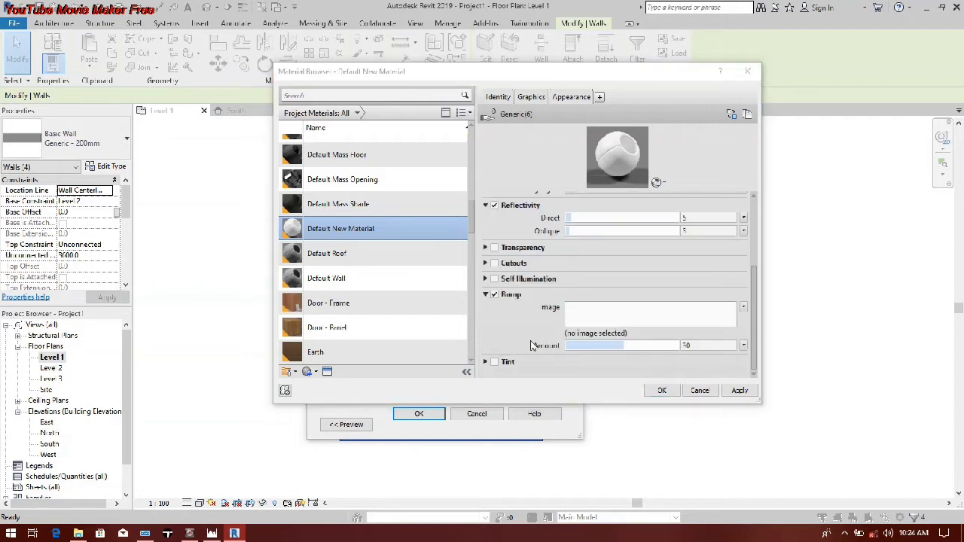
{"action": "scroll", "coordinate": [456, 279], "scroll_direction": "down", "scroll_amount": 10}
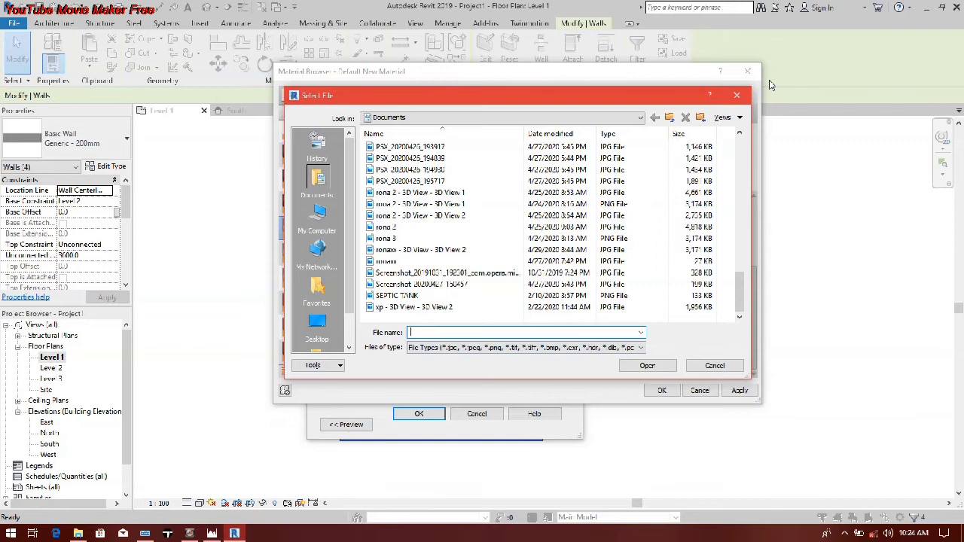
{"action": "left_click", "coordinate": [737, 95]}
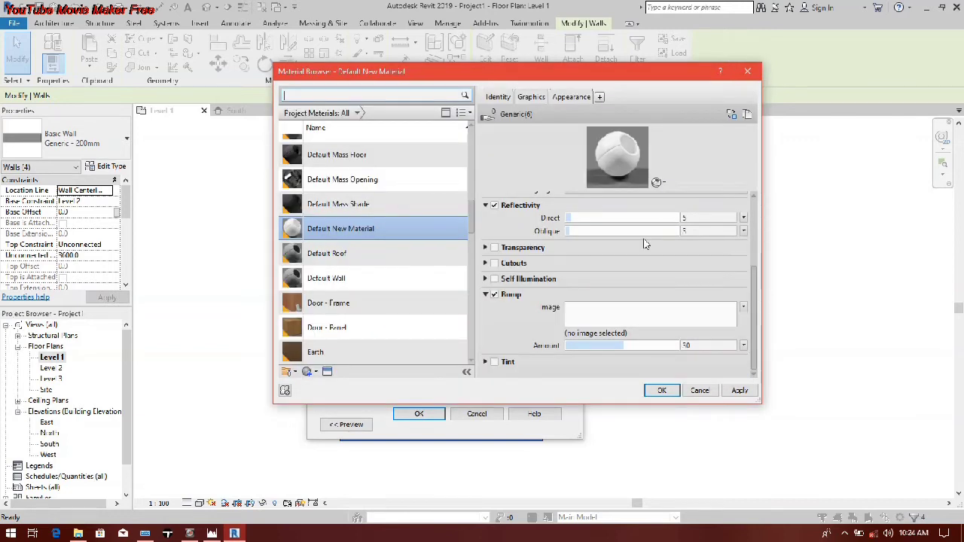
{"action": "left_click", "coordinate": [494, 294]}
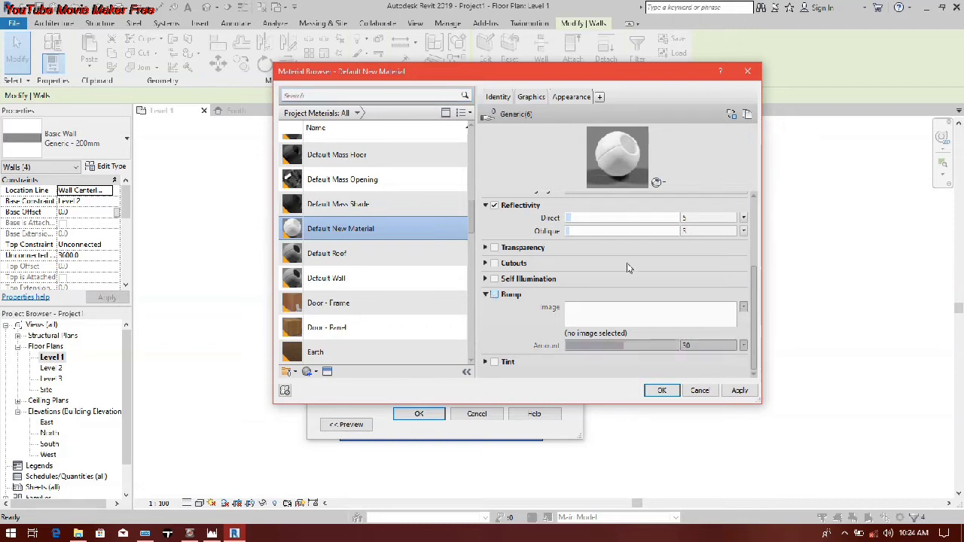
{"action": "scroll", "coordinate": [555, 294], "scroll_direction": "up", "scroll_amount": 2}
{"action": "scroll", "coordinate": [555, 294], "scroll_direction": "up", "scroll_amount": 1}
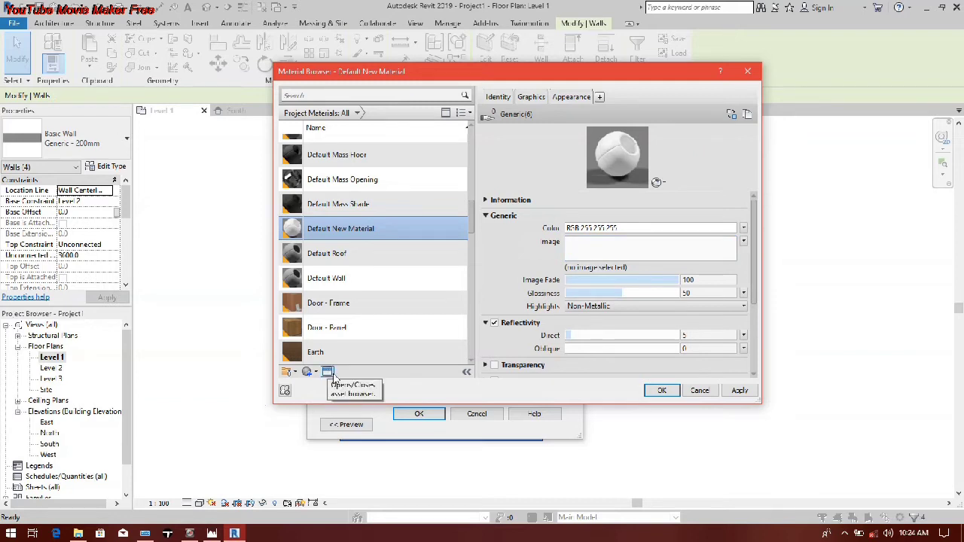
Step: Open the asset browser for the new material, switch it to thumbnail view and widen its window
{"action": "left_click", "coordinate": [327, 373]}
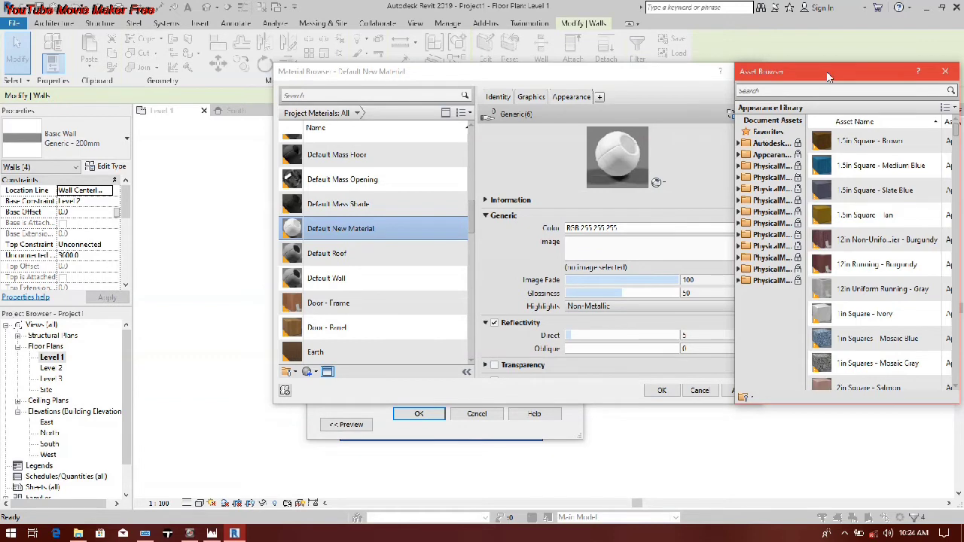
{"action": "left_click_drag", "start_coordinate": [829, 77], "coordinate": [612, 127]}
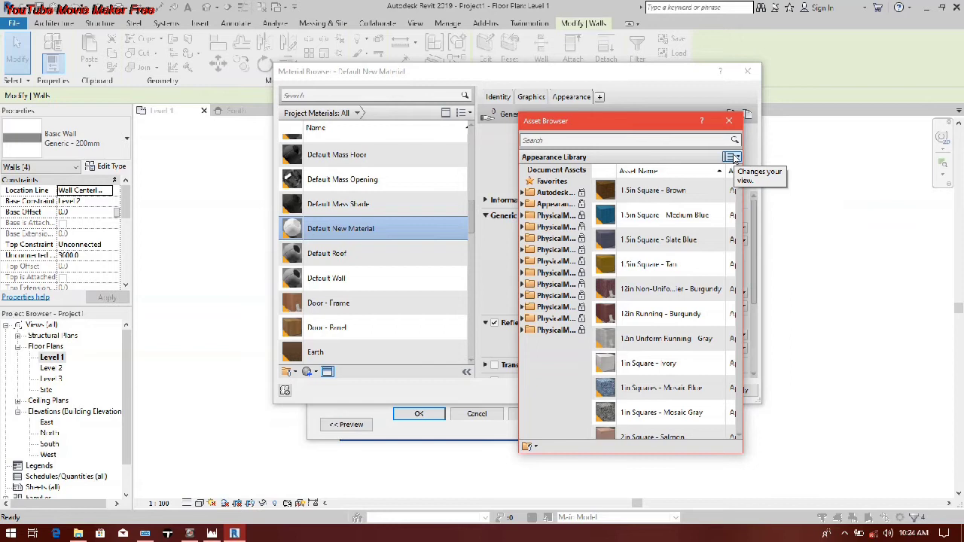
{"action": "left_click", "coordinate": [734, 159]}
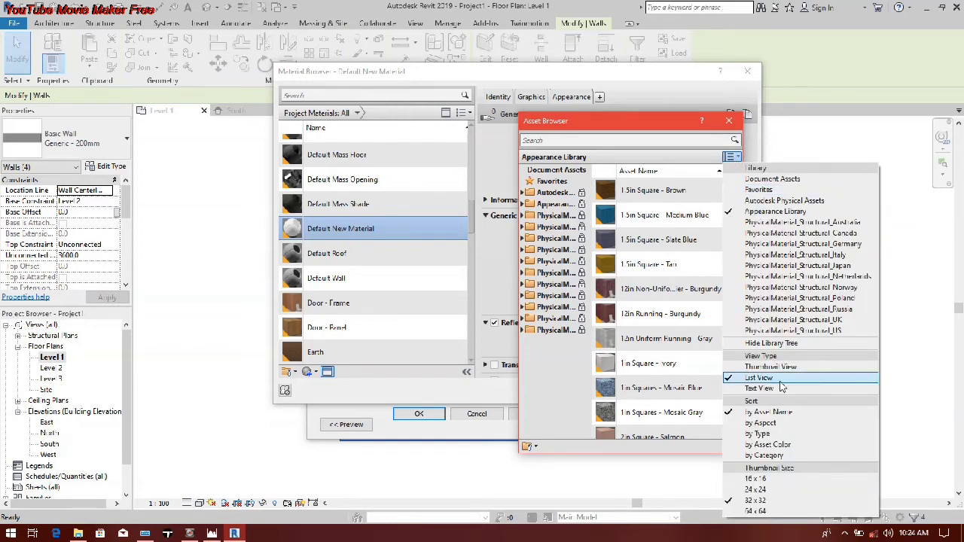
{"action": "left_click", "coordinate": [765, 368]}
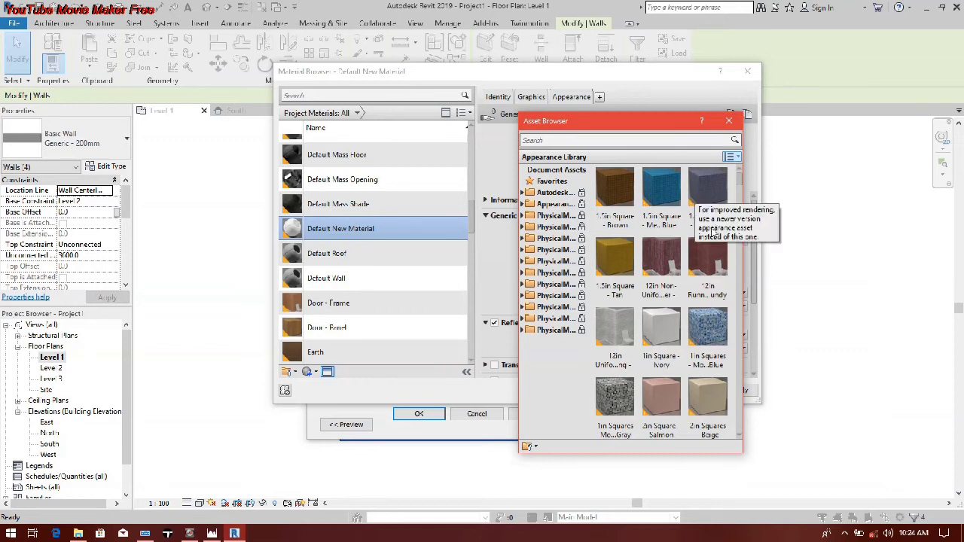
{"action": "left_click_drag", "start_coordinate": [743, 229], "coordinate": [942, 218]}
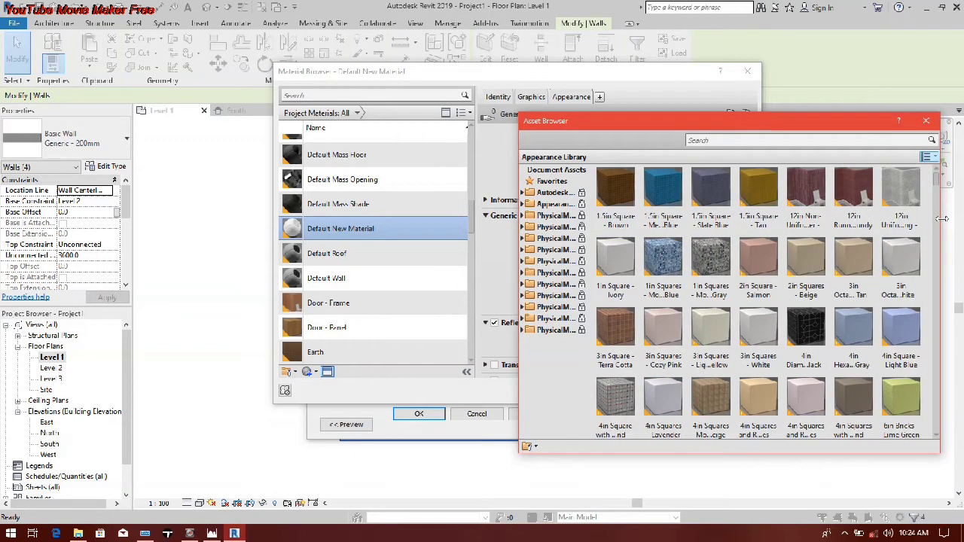
{"action": "left_click_drag", "start_coordinate": [797, 128], "coordinate": [670, 56]}
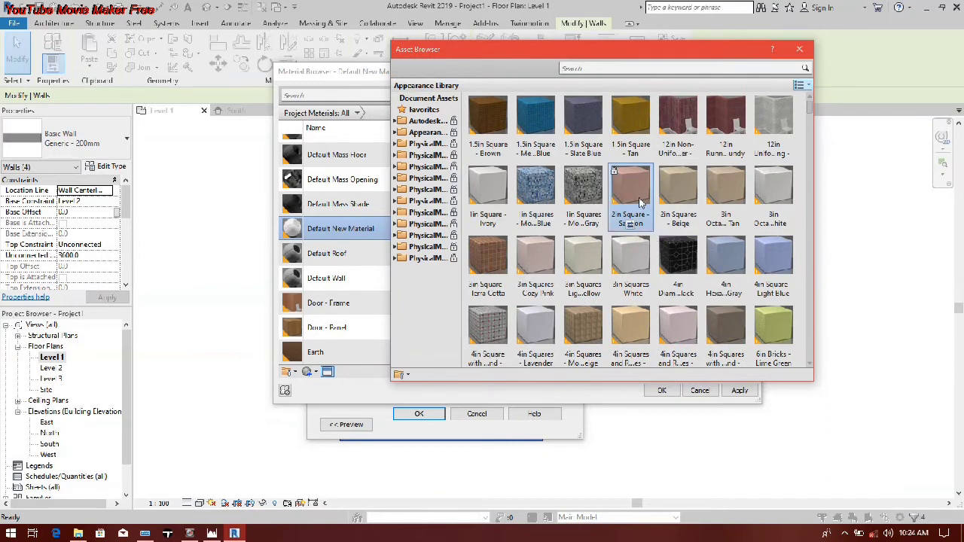
Step: Browse the Appearance Library and replace the new material's appearance asset with ABS (White)
{"action": "scroll", "coordinate": [639, 202], "scroll_direction": "down", "scroll_amount": 3}
{"action": "scroll", "coordinate": [560, 215], "scroll_direction": "down", "scroll_amount": 5}
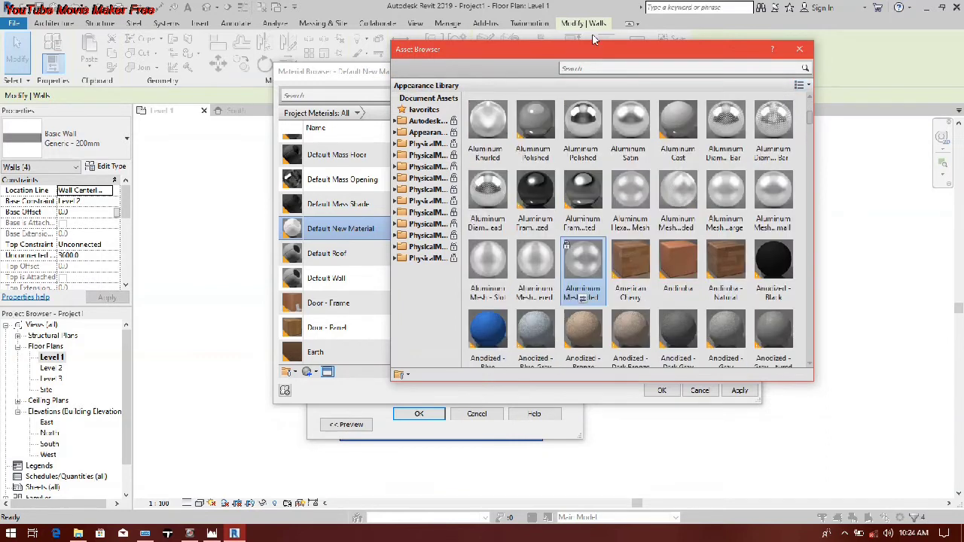
{"action": "scroll", "coordinate": [596, 45], "scroll_direction": "down", "scroll_amount": 4}
{"action": "left_click_drag", "start_coordinate": [596, 53], "coordinate": [222, 13]}
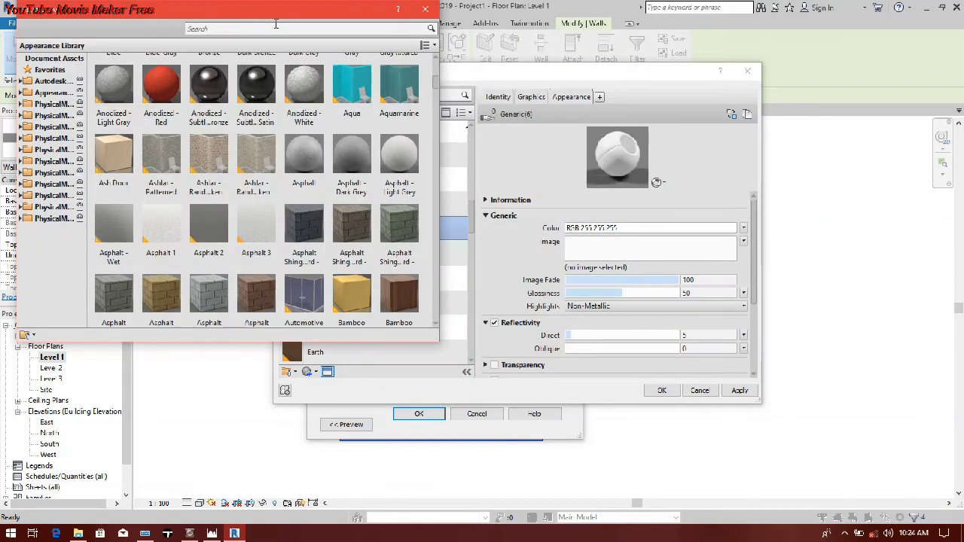
{"action": "scroll", "coordinate": [294, 208], "scroll_direction": "down", "scroll_amount": 3}
{"action": "scroll", "coordinate": [226, 213], "scroll_direction": "down", "scroll_amount": 3}
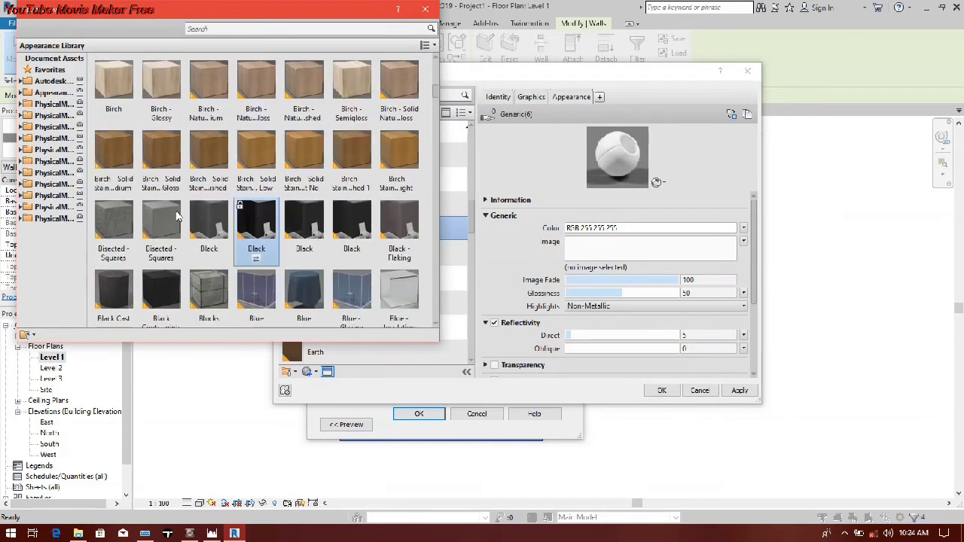
{"action": "scroll", "coordinate": [178, 216], "scroll_direction": "down", "scroll_amount": 3}
{"action": "scroll", "coordinate": [178, 216], "scroll_direction": "down", "scroll_amount": 3}
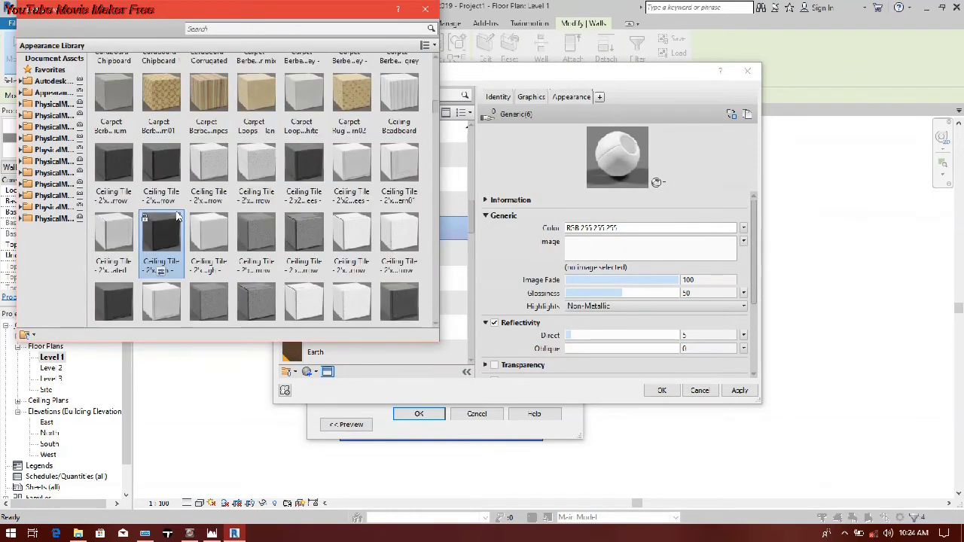
{"action": "scroll", "coordinate": [178, 217], "scroll_direction": "up", "scroll_amount": 2}
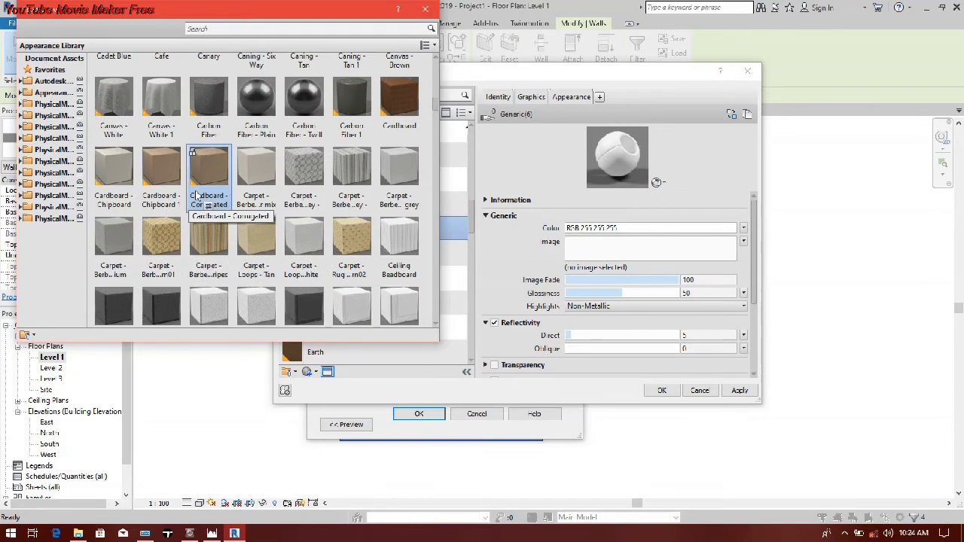
{"action": "scroll", "coordinate": [196, 197], "scroll_direction": "up", "scroll_amount": 3}
{"action": "scroll", "coordinate": [196, 197], "scroll_direction": "up", "scroll_amount": 2}
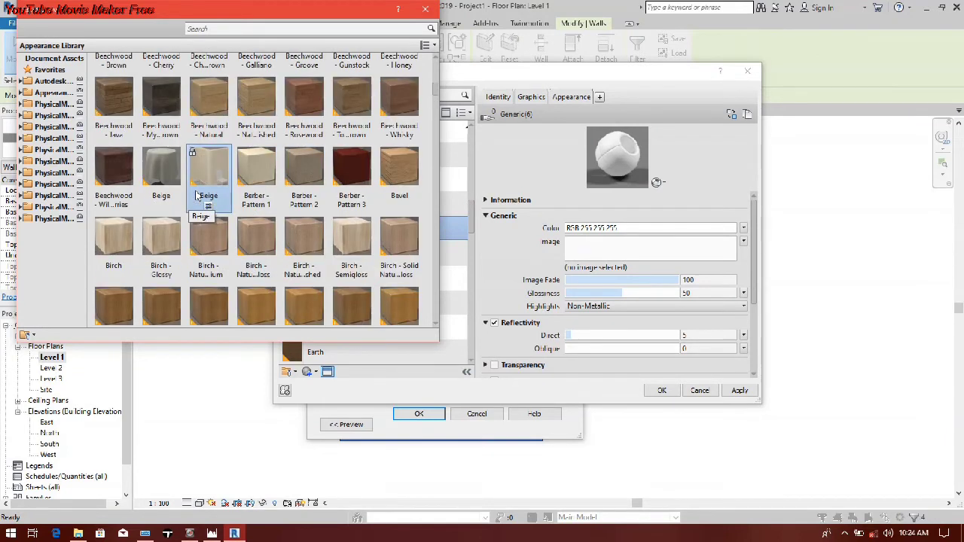
{"action": "scroll", "coordinate": [196, 197], "scroll_direction": "up", "scroll_amount": 3}
{"action": "scroll", "coordinate": [196, 198], "scroll_direction": "up", "scroll_amount": 3}
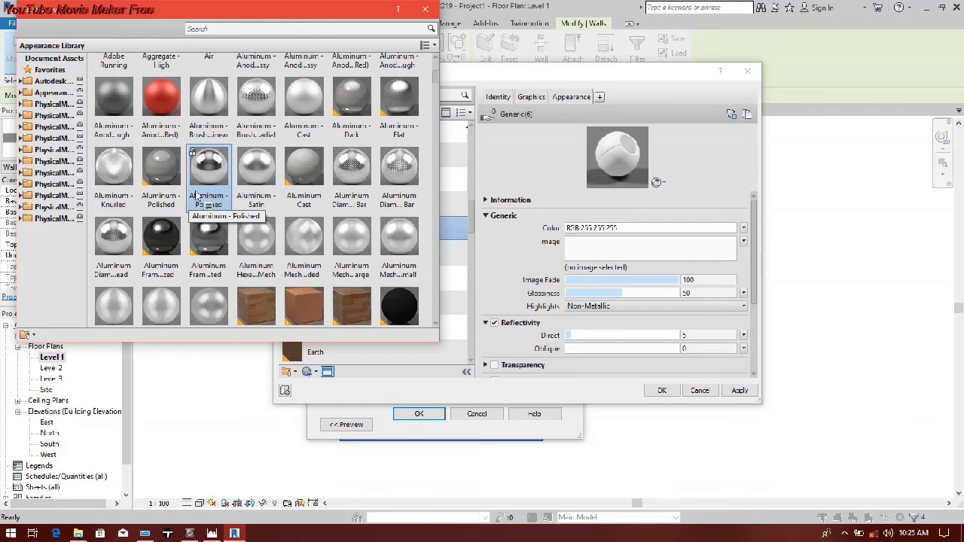
{"action": "scroll", "coordinate": [196, 197], "scroll_direction": "up", "scroll_amount": 3}
{"action": "scroll", "coordinate": [196, 198], "scroll_direction": "up", "scroll_amount": 2}
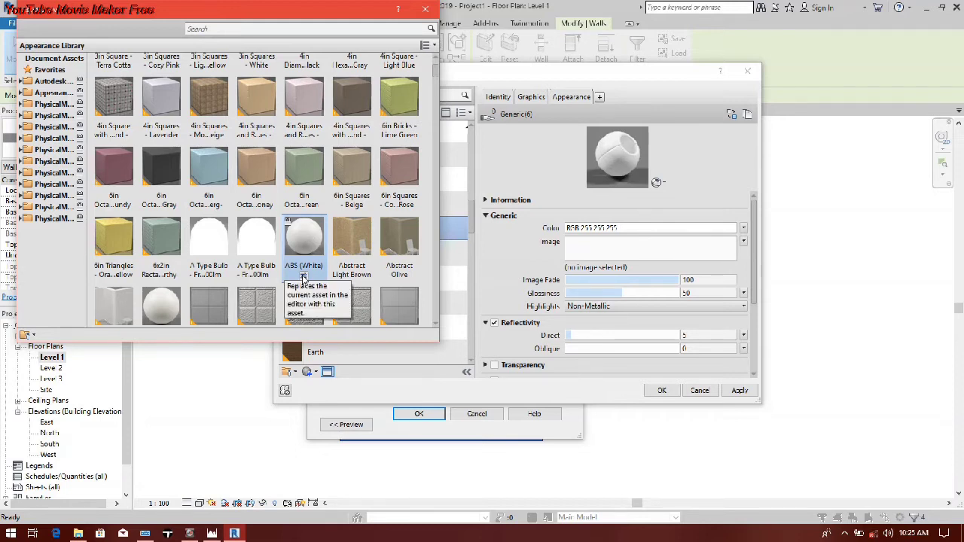
{"action": "left_click", "coordinate": [303, 278]}
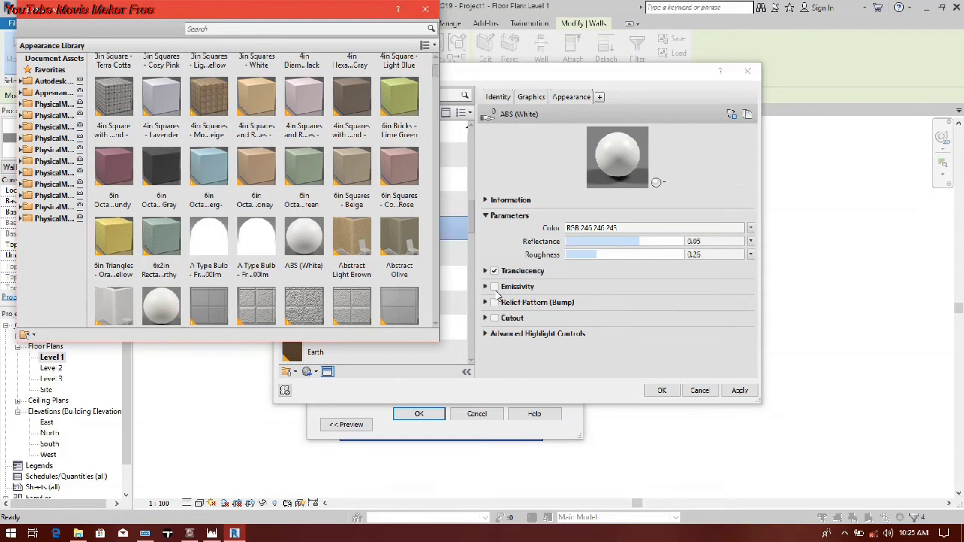
Step: Set the ABS (White) appearance's translucency depth to 0.227 mm, reflectance to 0.03 and roughness to 0.59
{"action": "left_click", "coordinate": [489, 273]}
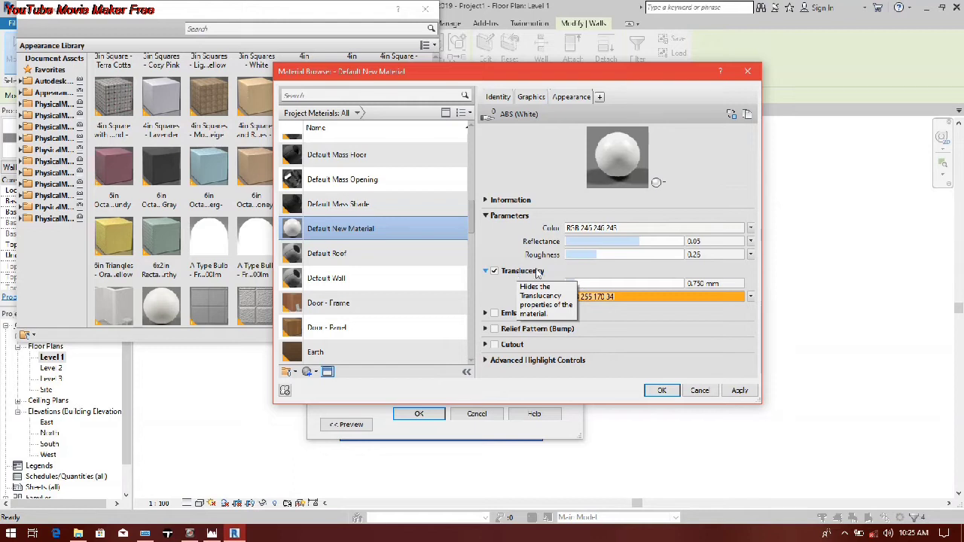
{"action": "left_click_drag", "start_coordinate": [587, 283], "coordinate": [571, 283]}
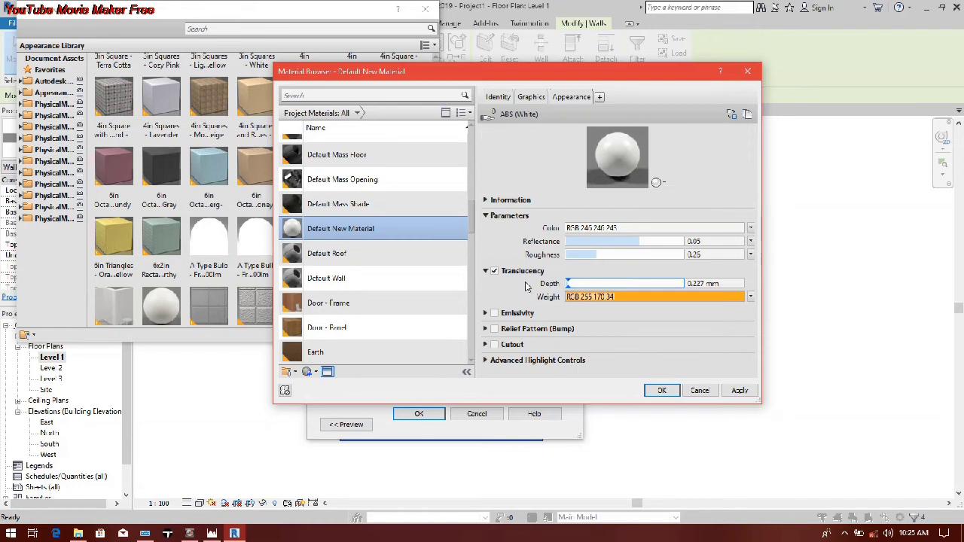
{"action": "left_click", "coordinate": [617, 244]}
{"action": "left_click_drag", "start_coordinate": [617, 243], "coordinate": [605, 243]}
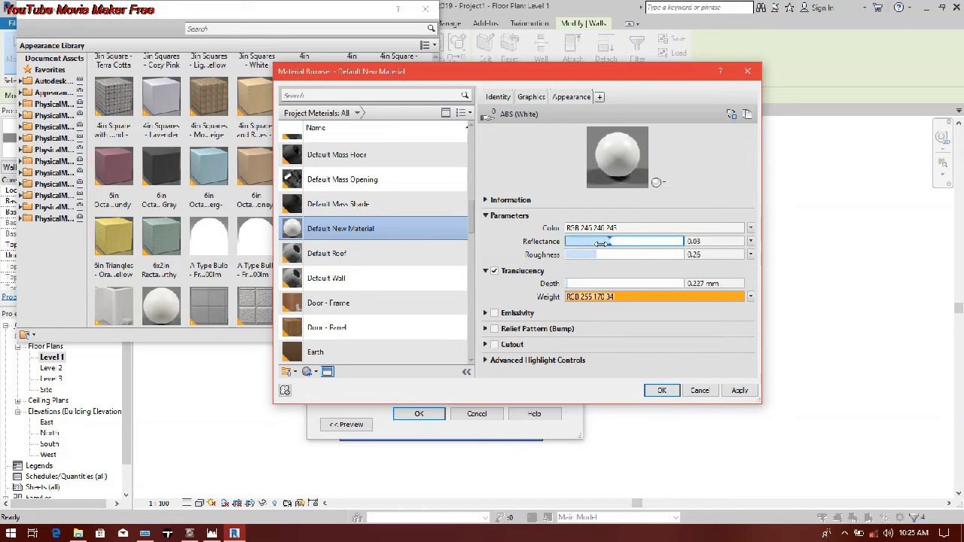
{"action": "left_click_drag", "start_coordinate": [596, 255], "coordinate": [633, 254]}
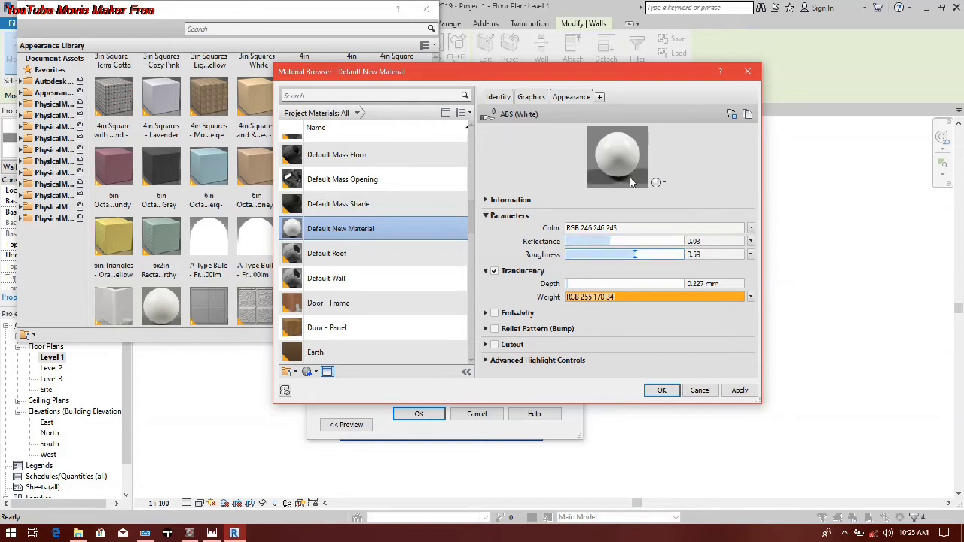
Step: Examine the material's enlarged appearance preview, its scene options and the advanced highlight settings
{"action": "left_click_drag", "start_coordinate": [625, 191], "coordinate": [635, 314]}
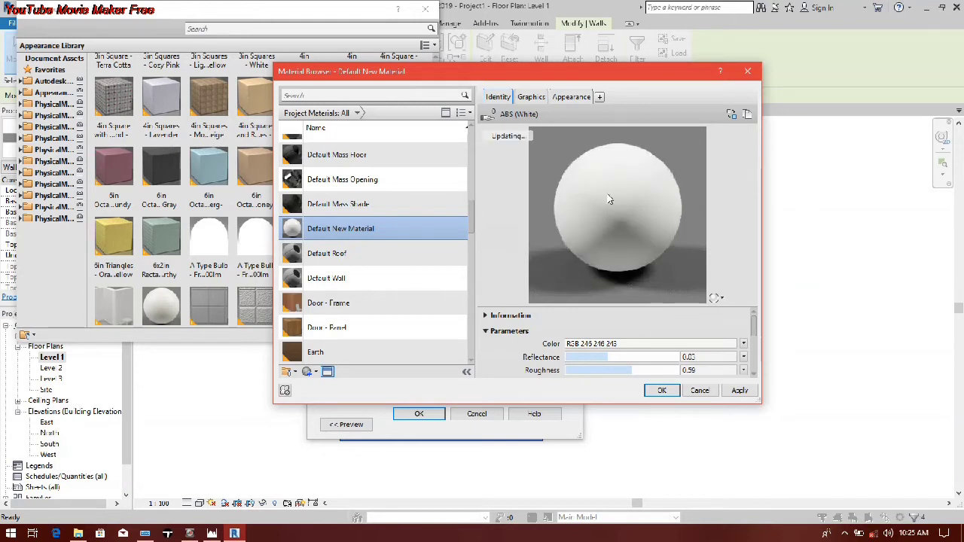
{"action": "left_click", "coordinate": [715, 299]}
{"action": "mouse_move", "coordinate": [703, 311]}
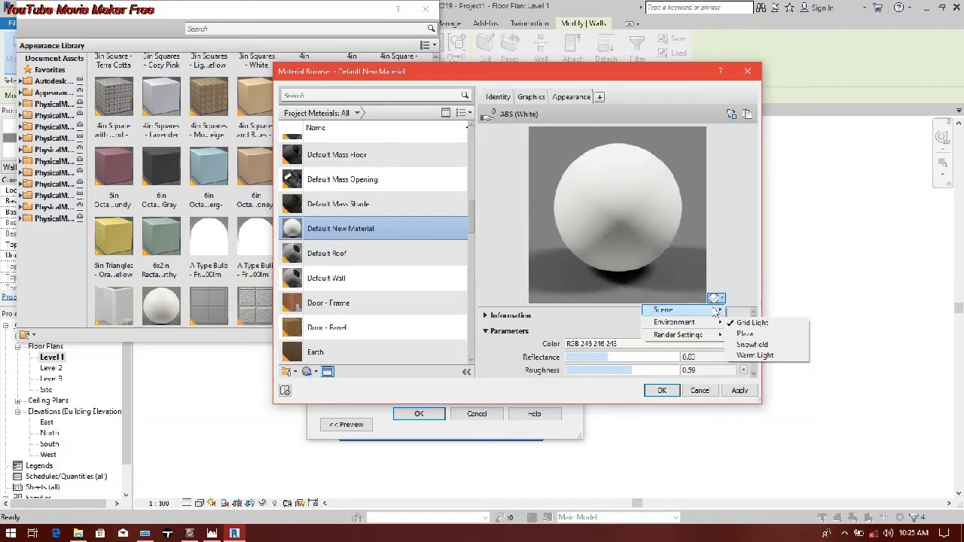
{"action": "left_click", "coordinate": [701, 299]}
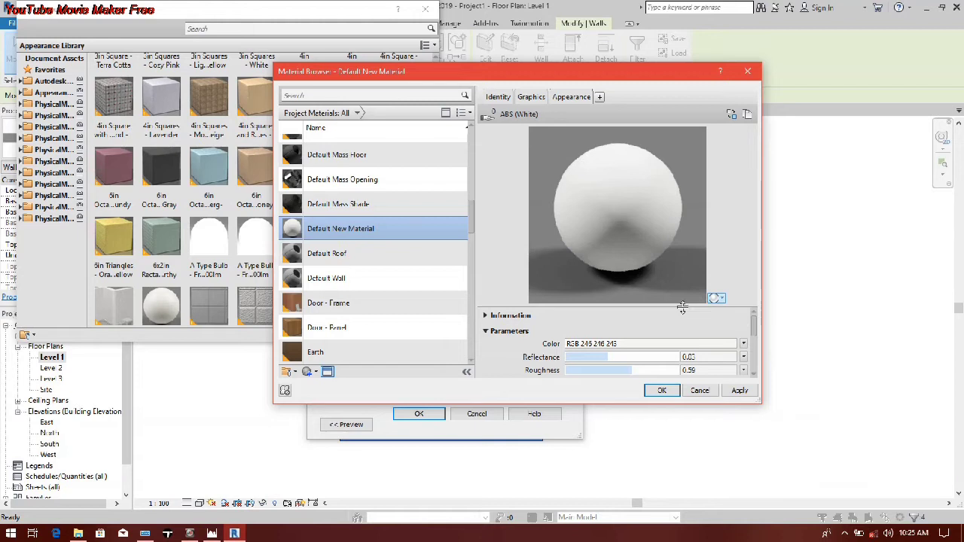
{"action": "left_click_drag", "start_coordinate": [682, 307], "coordinate": [673, 197]}
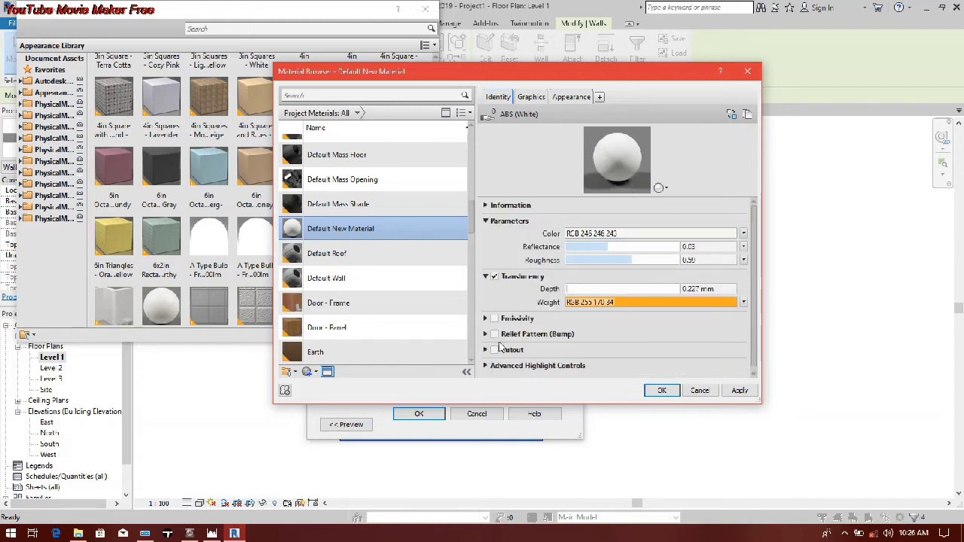
{"action": "scroll", "coordinate": [502, 350], "scroll_direction": "down", "scroll_amount": 1}
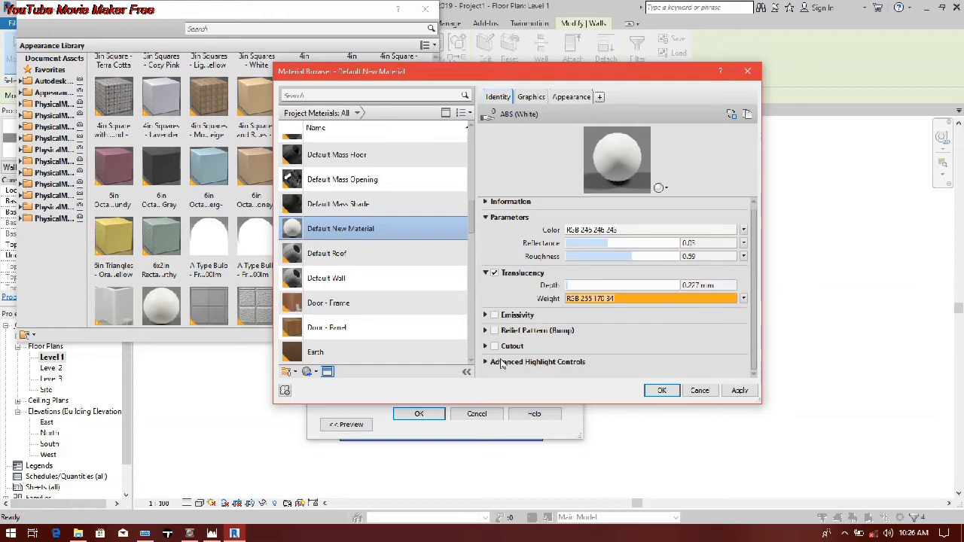
{"action": "left_click", "coordinate": [486, 362]}
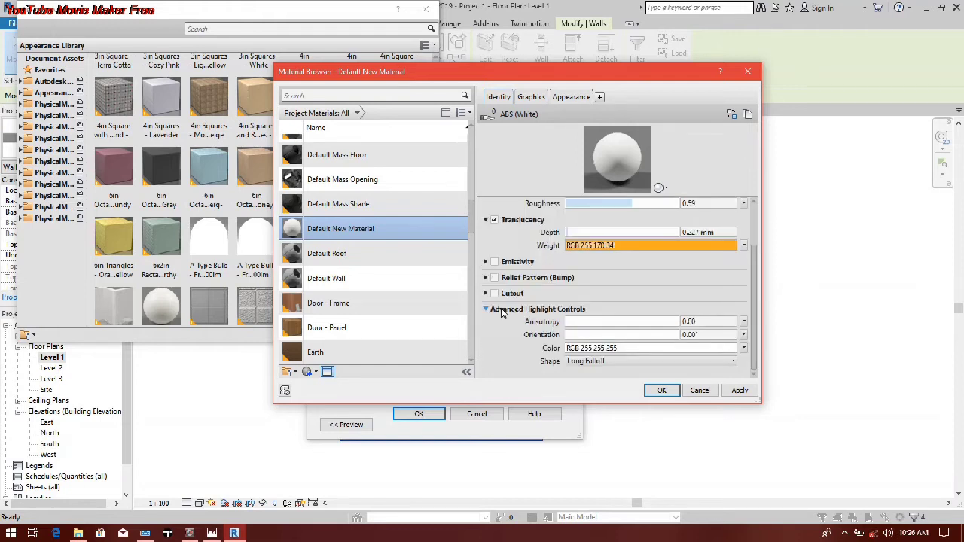
{"action": "left_click", "coordinate": [487, 310]}
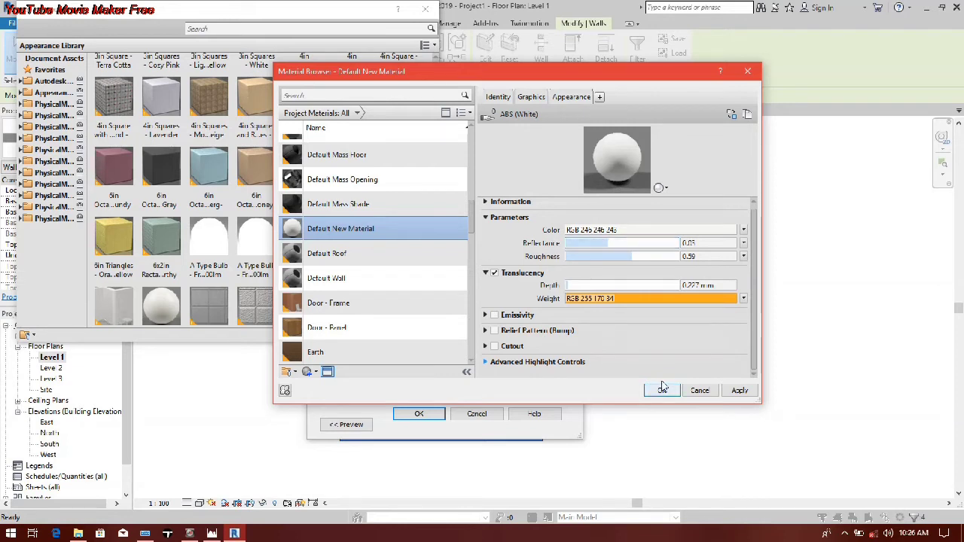
Step: Apply the new material to the wall type's 225 mm structure layer and accept the assembly and type changes
{"action": "left_click", "coordinate": [740, 391]}
{"action": "left_click", "coordinate": [662, 390]}
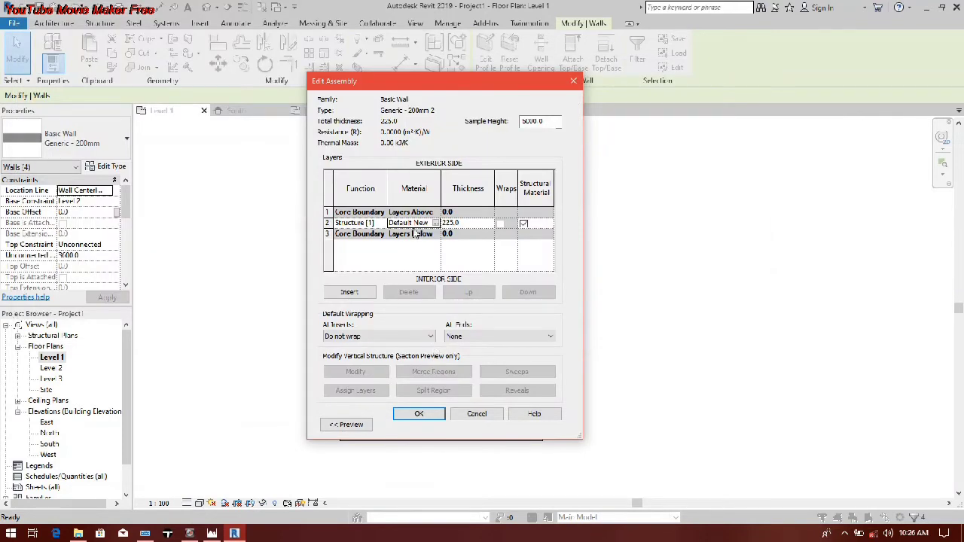
{"action": "left_click", "coordinate": [403, 410]}
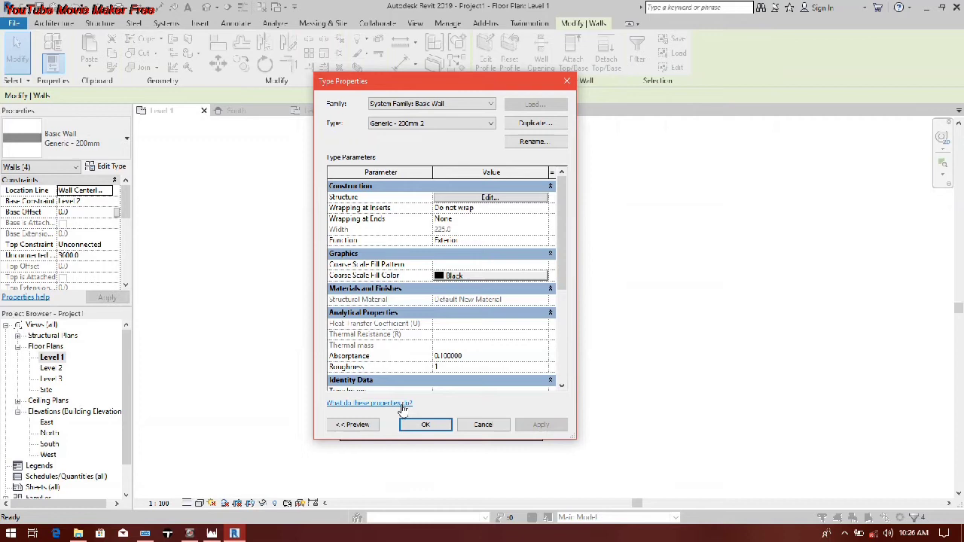
{"action": "left_click", "coordinate": [401, 422]}
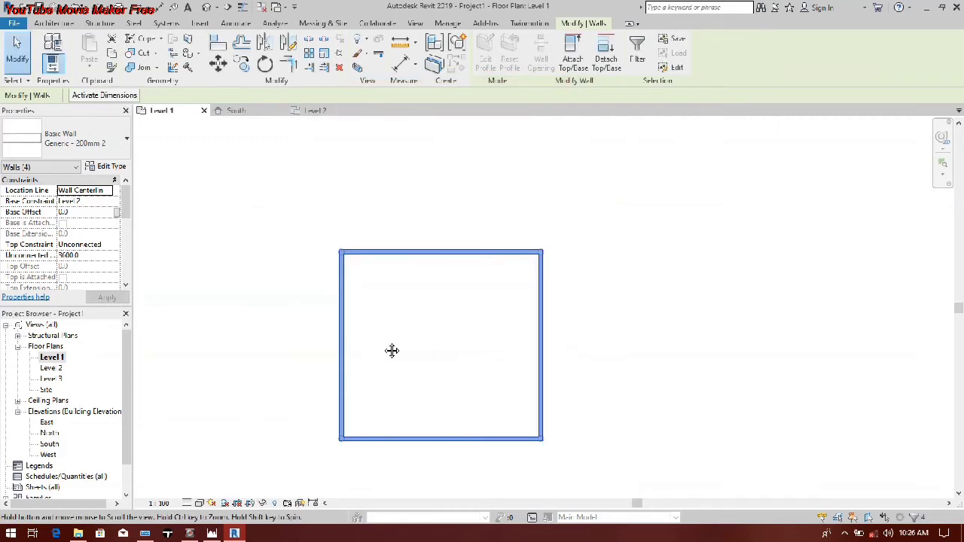
Step: Examine the glazed facades in the reference sketch image beside the wall outline
{"action": "scroll", "coordinate": [391, 350], "scroll_direction": "down", "scroll_amount": 3}
{"action": "scroll", "coordinate": [327, 356], "scroll_direction": "down", "scroll_amount": 3}
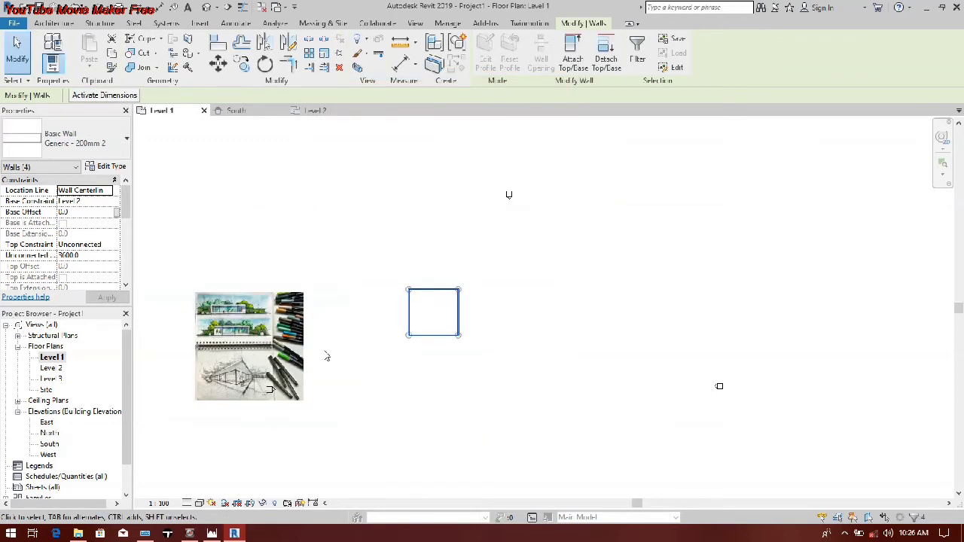
{"action": "left_click", "coordinate": [327, 357]}
{"action": "scroll", "coordinate": [320, 340], "scroll_direction": "up", "scroll_amount": 3}
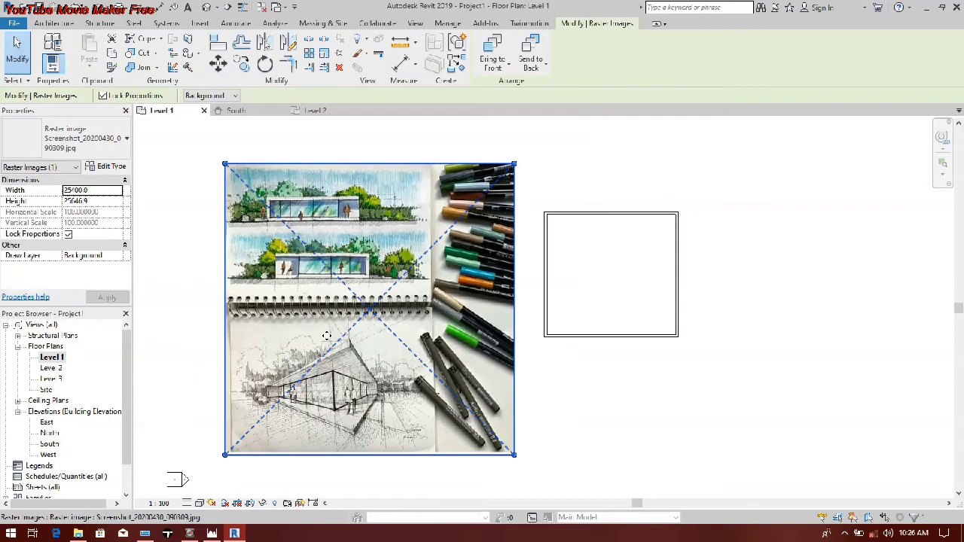
{"action": "scroll", "coordinate": [326, 336], "scroll_direction": "up", "scroll_amount": 2}
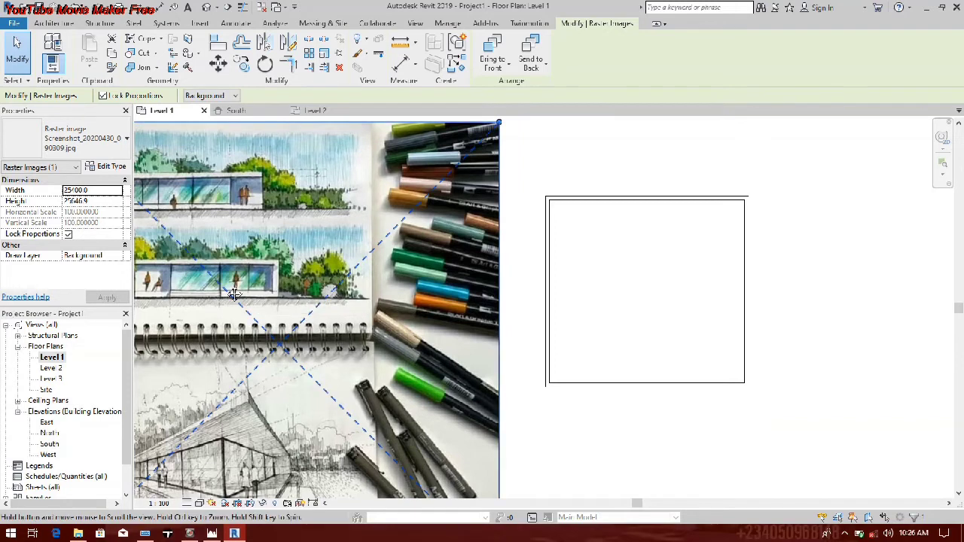
{"action": "middle_click_drag", "start_coordinate": [205, 287], "coordinate": [241, 284]}
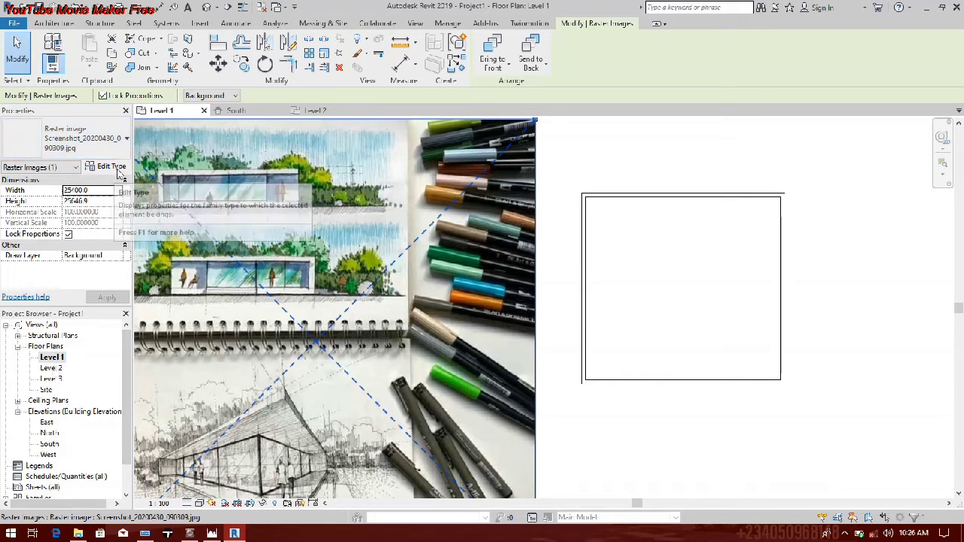
Step: Start a new wall using the Storefront curtain wall type
{"action": "left_click", "coordinate": [52, 24]}
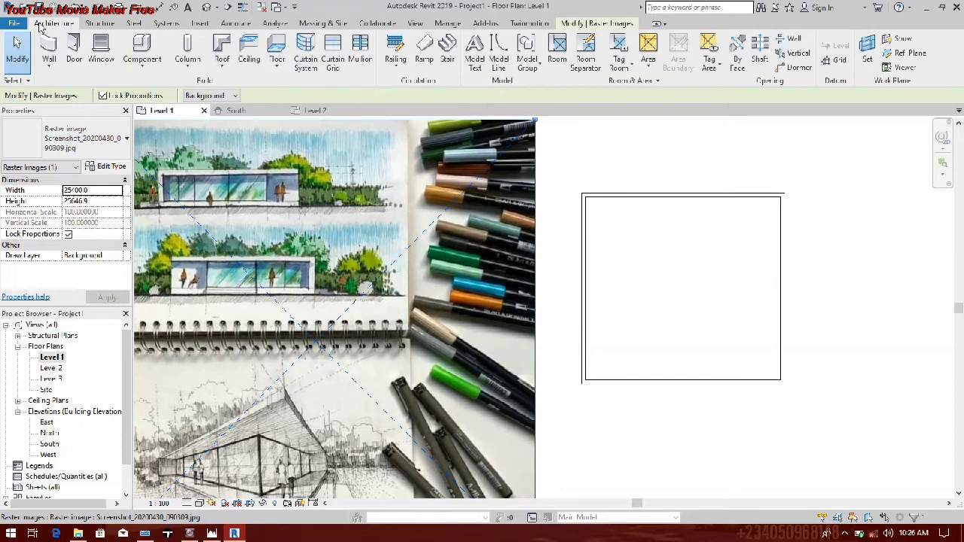
{"action": "left_click", "coordinate": [49, 65]}
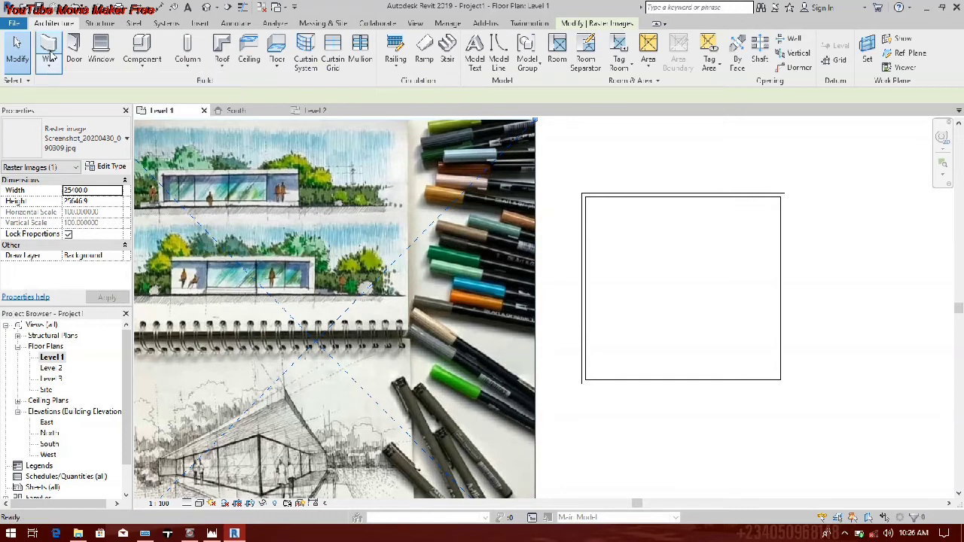
{"action": "left_click", "coordinate": [75, 139]}
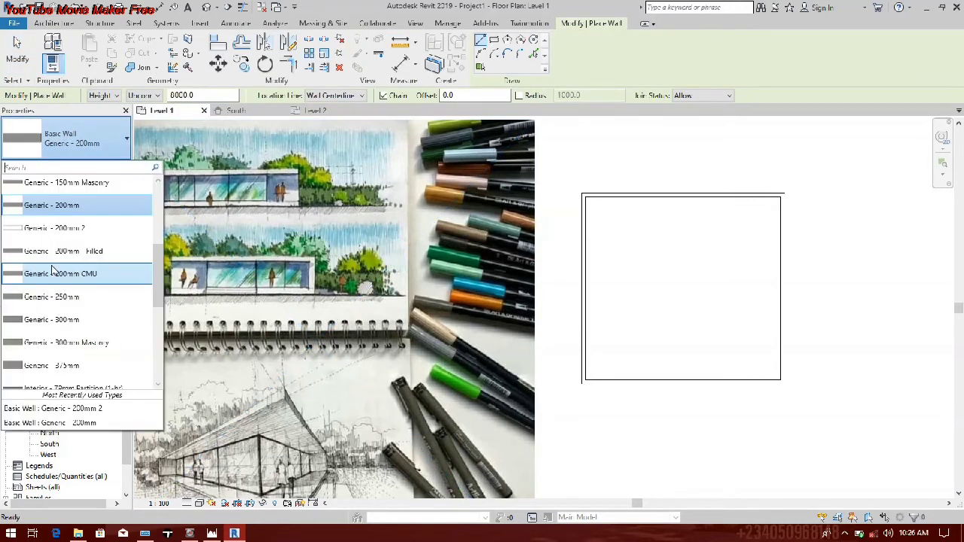
{"action": "scroll", "coordinate": [53, 284], "scroll_direction": "down", "scroll_amount": 5}
{"action": "left_click", "coordinate": [75, 145]}
{"action": "left_click", "coordinate": [75, 144]}
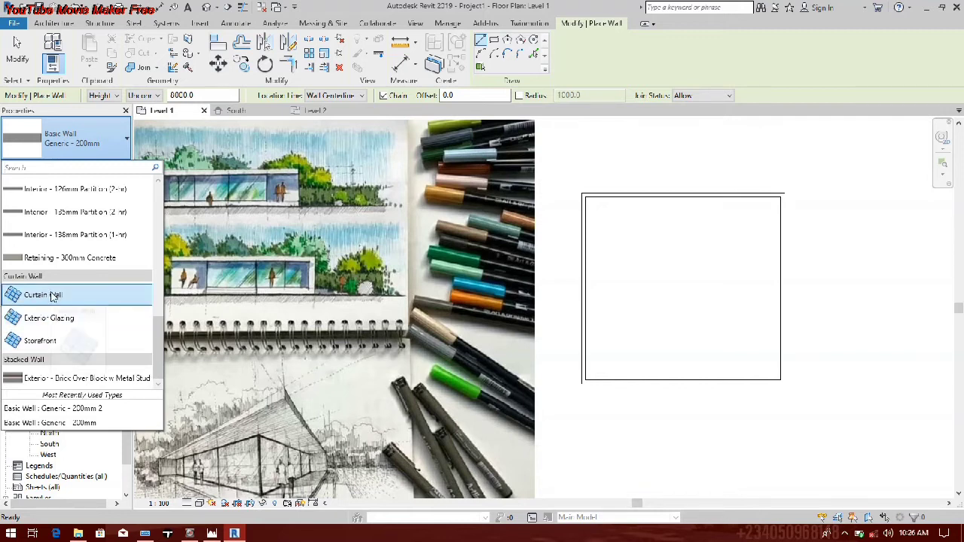
{"action": "left_click", "coordinate": [41, 341]}
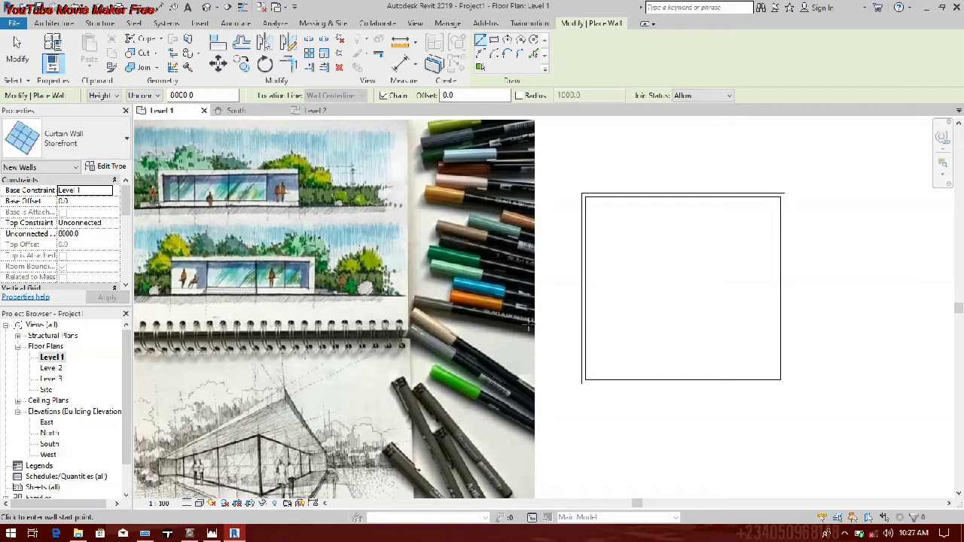
Step: Draw a Storefront curtain wall about 10400 mm long along the south wall, starting 1100 mm from its west end and reaching the southeast corner
{"action": "scroll", "coordinate": [550, 334], "scroll_direction": "up", "scroll_amount": 4}
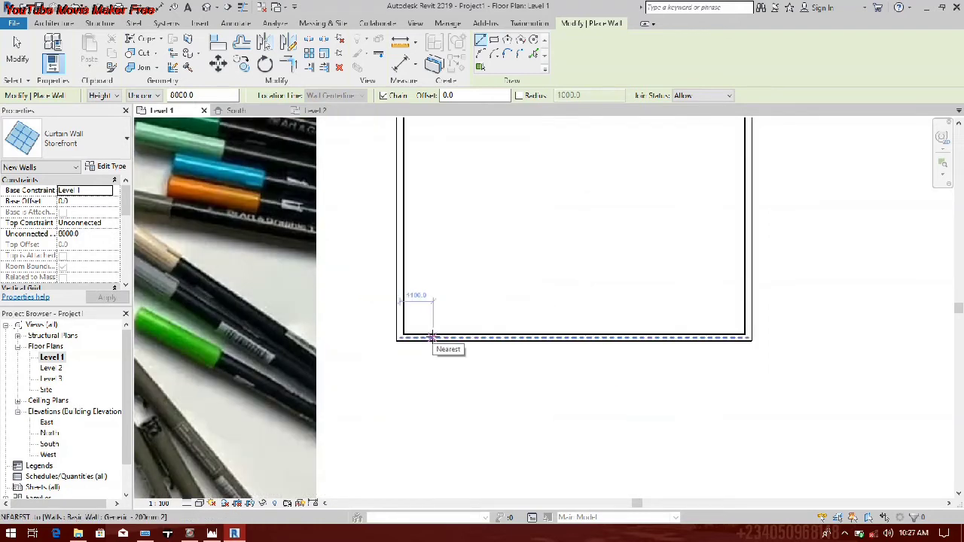
{"action": "left_click", "coordinate": [433, 337]}
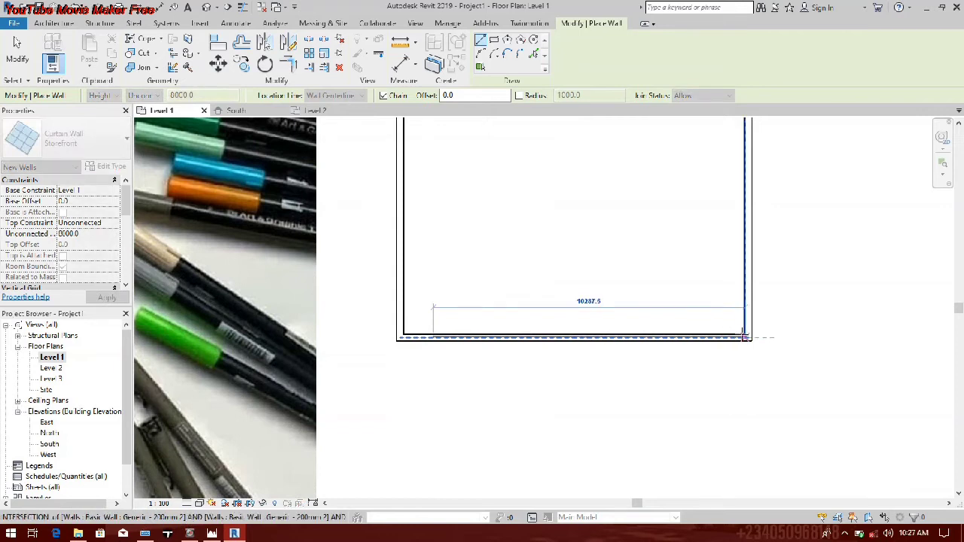
{"action": "left_click", "coordinate": [745, 337]}
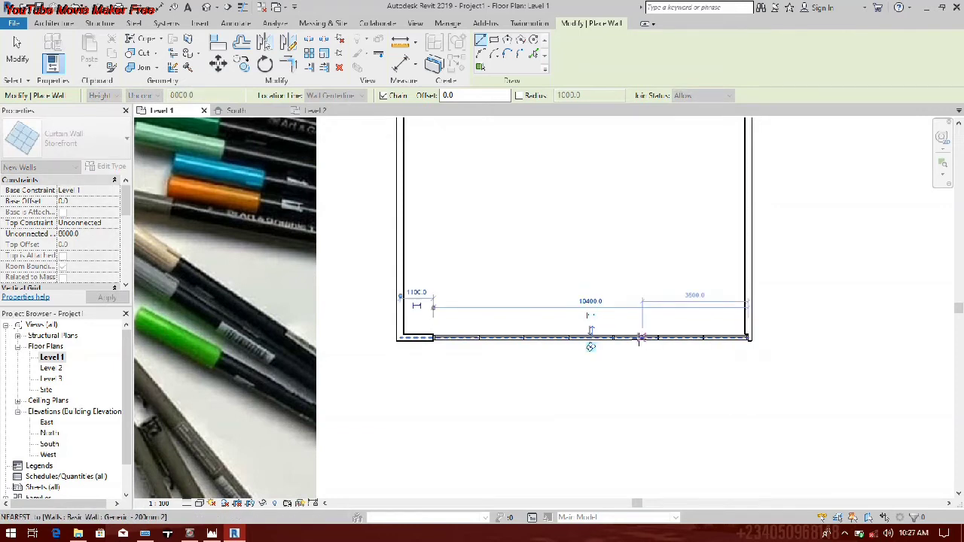
{"action": "key", "text": "Escape"}
Step: Draw a second Storefront curtain wall about 10500 mm long along the east wall, from near its north end down to the southeast corner
{"action": "middle_click_drag", "start_coordinate": [641, 337], "coordinate": [570, 319]}
{"action": "scroll", "coordinate": [570, 319], "scroll_direction": "down", "scroll_amount": 1}
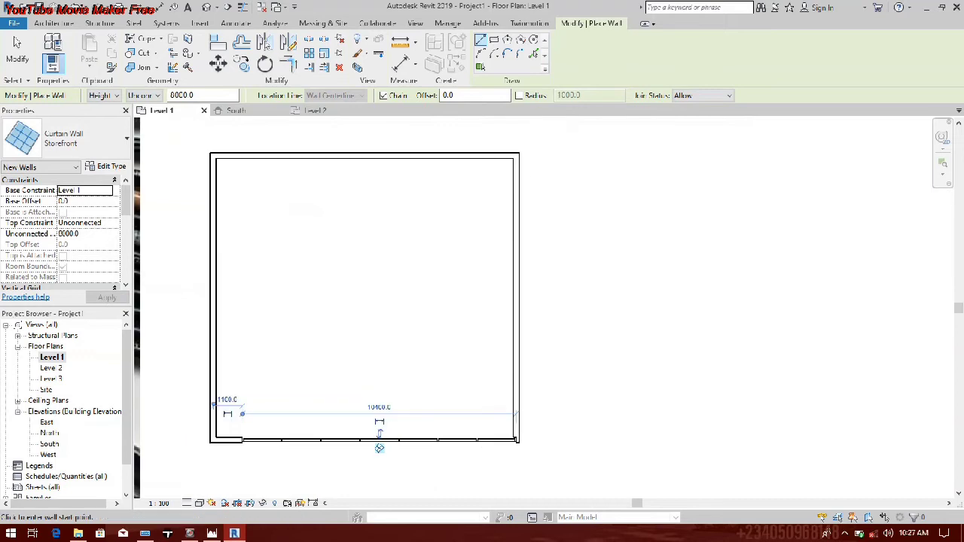
{"action": "left_click", "coordinate": [517, 163]}
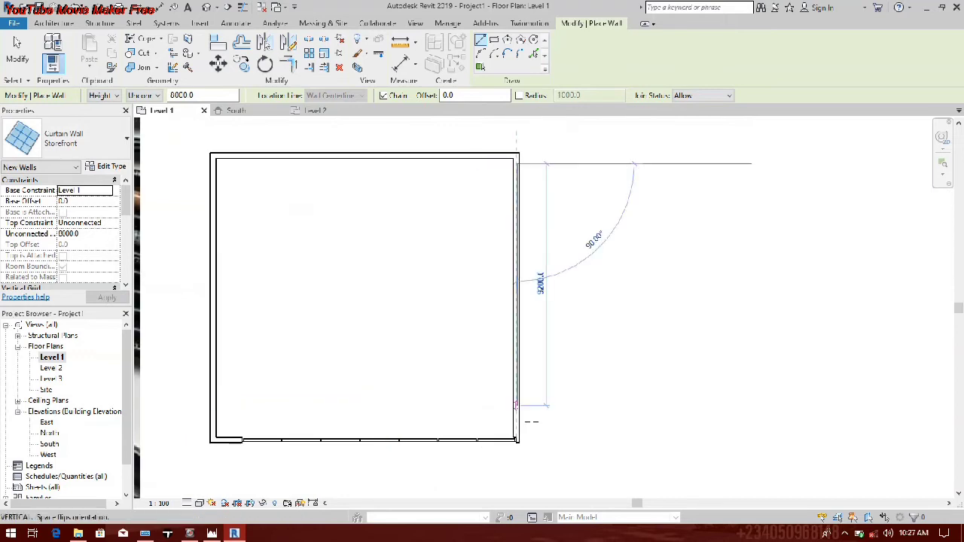
{"action": "left_click", "coordinate": [516, 439]}
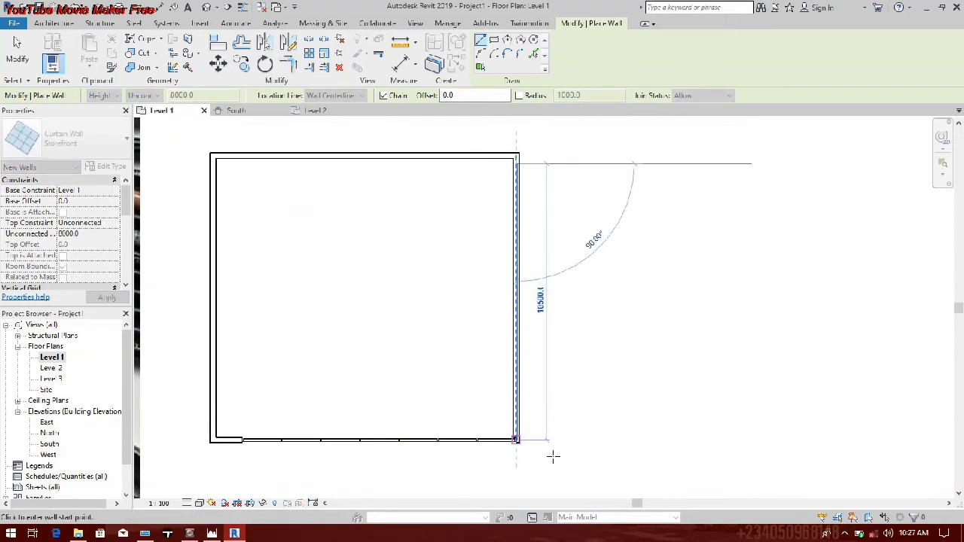
{"action": "scroll", "coordinate": [544, 455], "scroll_direction": "up", "scroll_amount": 5}
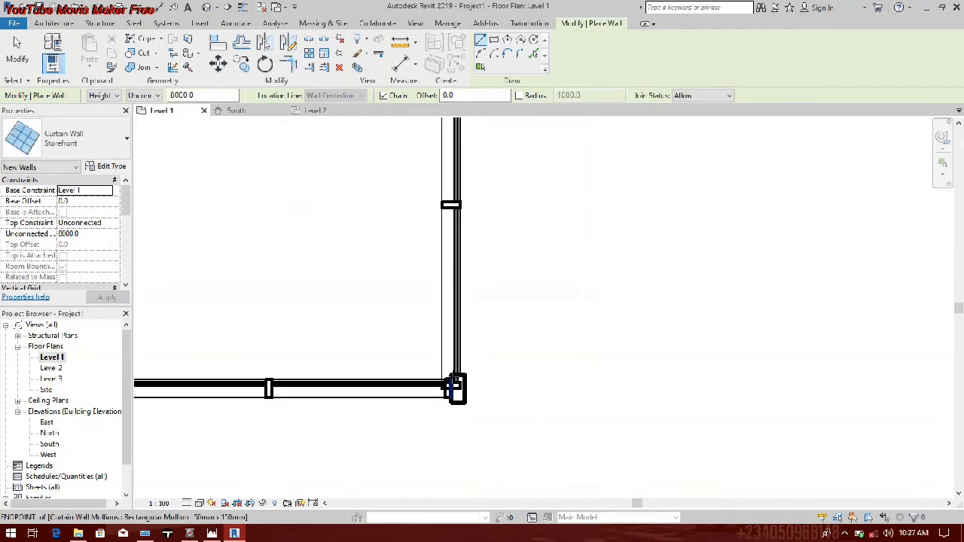
{"action": "key", "text": "Escape"}
{"action": "key", "text": "Escape"}
Step: Select the two overlapping mullions at the southeast corner and check their type properties, including the profile setting
{"action": "scroll", "coordinate": [451, 387], "scroll_direction": "up", "scroll_amount": 3}
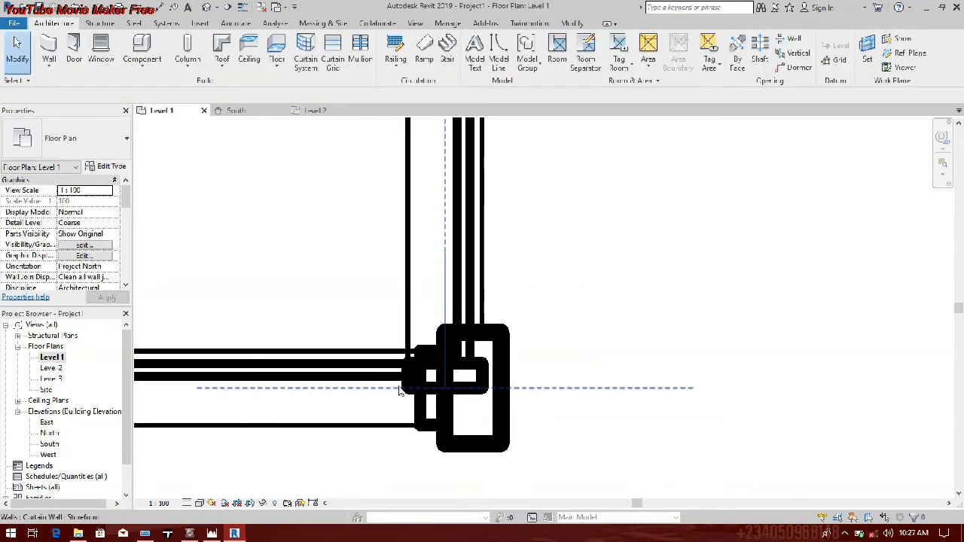
{"action": "left_click", "coordinate": [420, 389]}
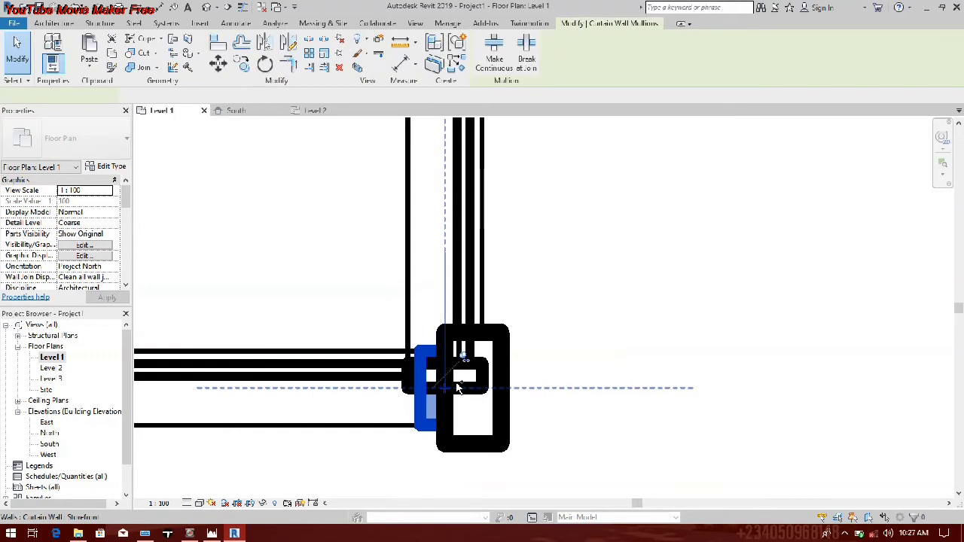
{"action": "left_click", "coordinate": [457, 388], "text": "ctrl"}
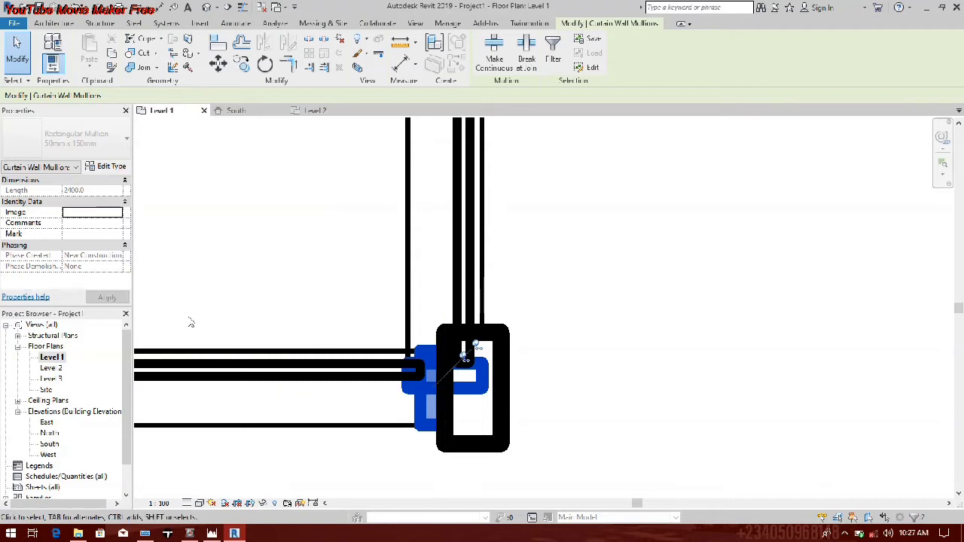
{"action": "left_click", "coordinate": [113, 167]}
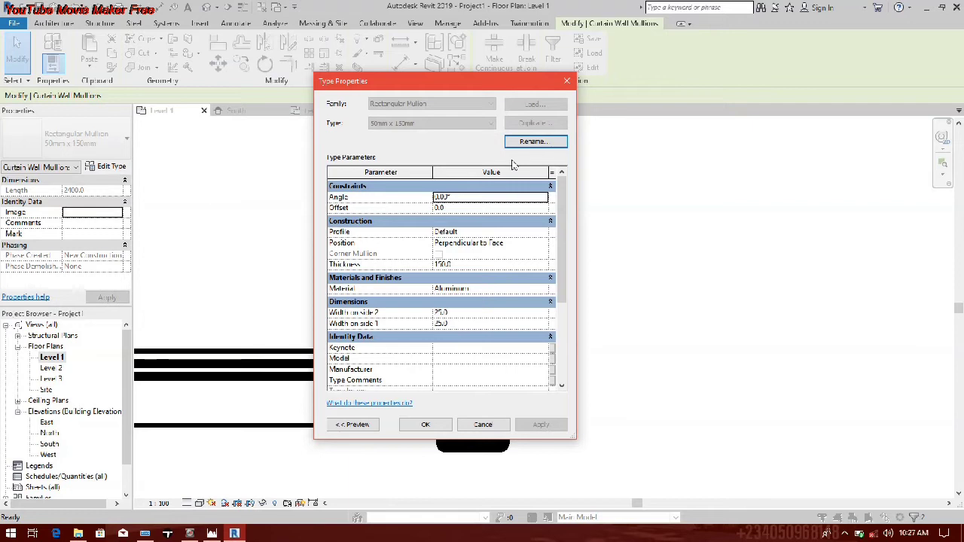
{"action": "left_click", "coordinate": [544, 233]}
{"action": "left_click", "coordinate": [544, 233]}
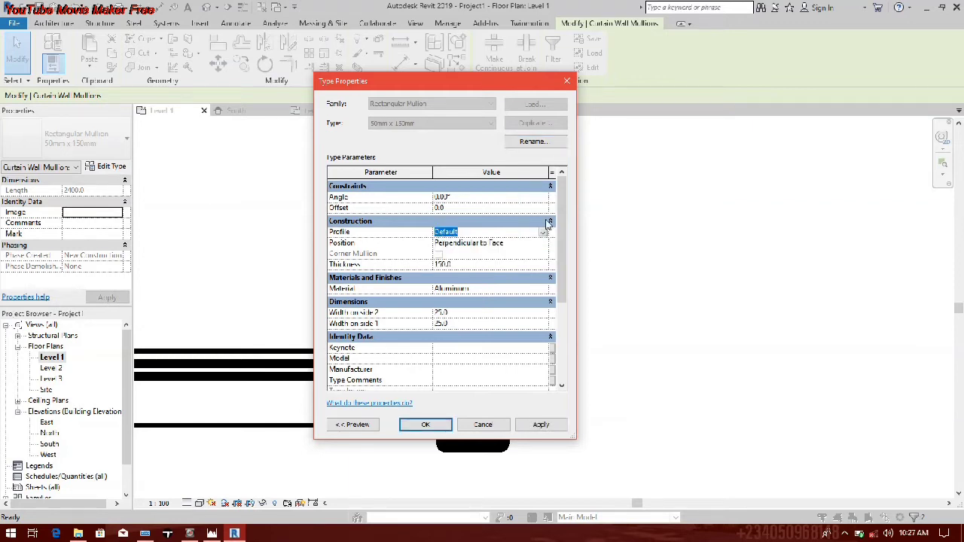
{"action": "left_click", "coordinate": [567, 81]}
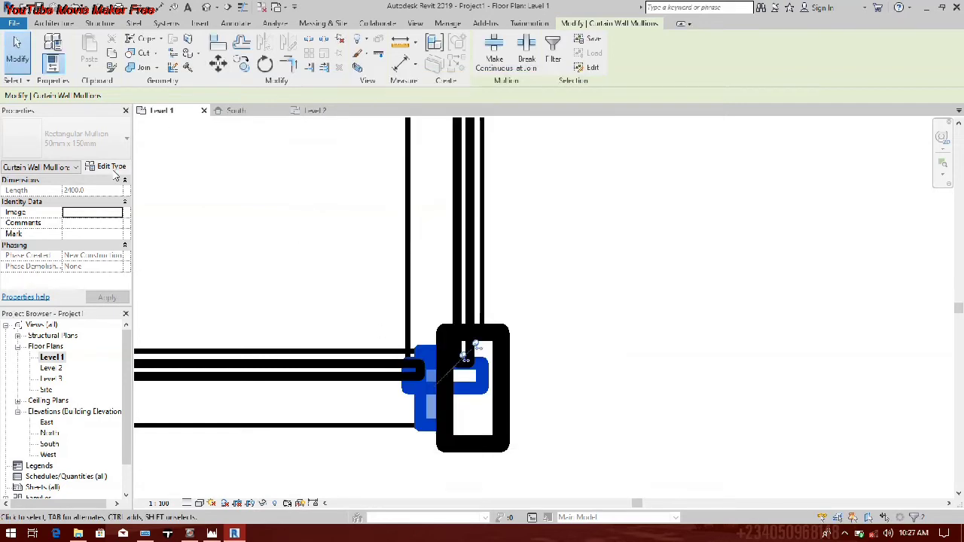
Step: Try to stretch the Storefront curtain wall's end eastward past the southeast corner
{"action": "left_click", "coordinate": [368, 321]}
{"action": "scroll", "coordinate": [354, 376], "scroll_direction": "down", "scroll_amount": 3}
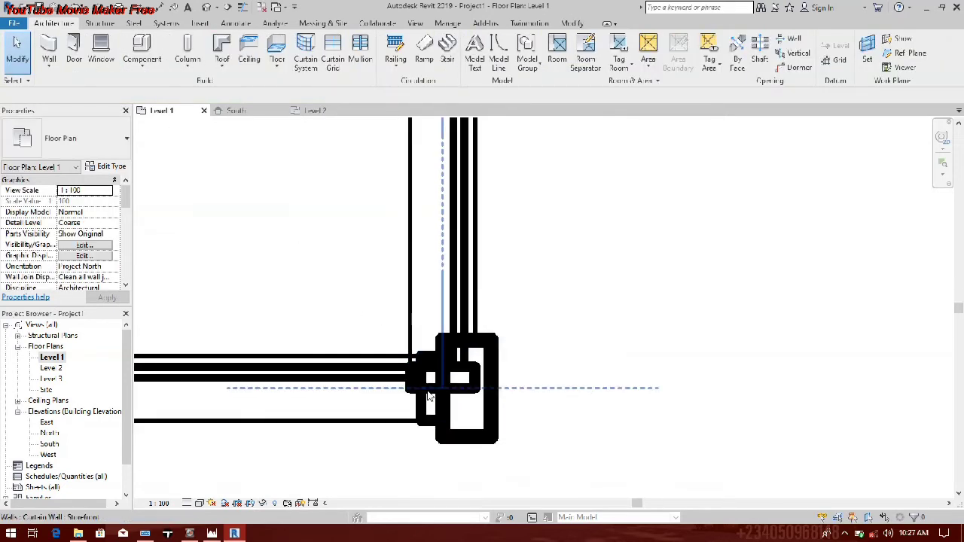
{"action": "scroll", "coordinate": [442, 385], "scroll_direction": "up", "scroll_amount": 2}
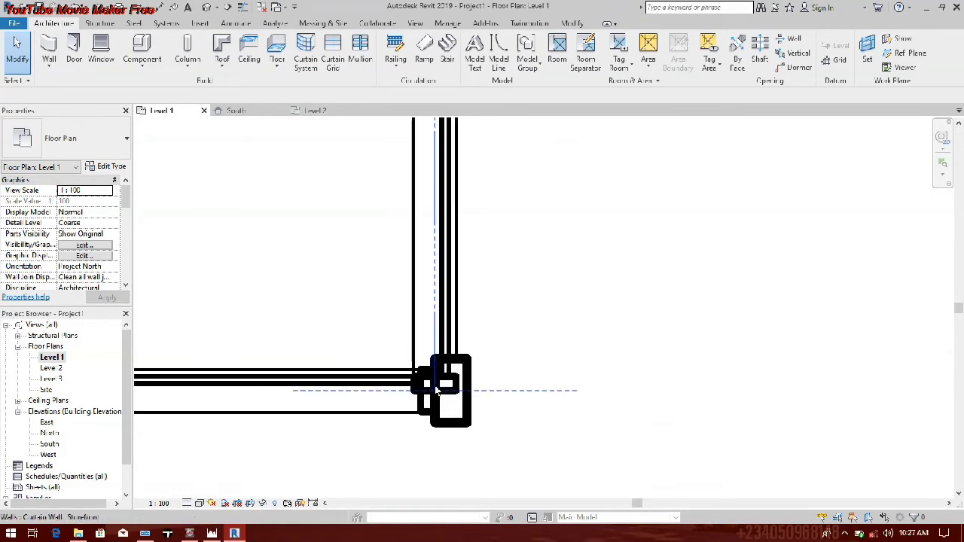
{"action": "left_click", "coordinate": [438, 401]}
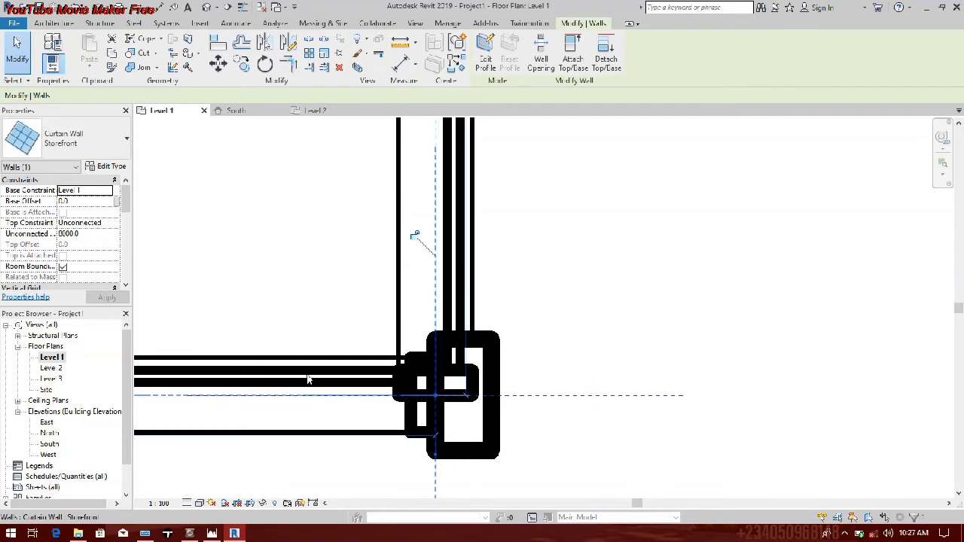
{"action": "left_click", "coordinate": [435, 398]}
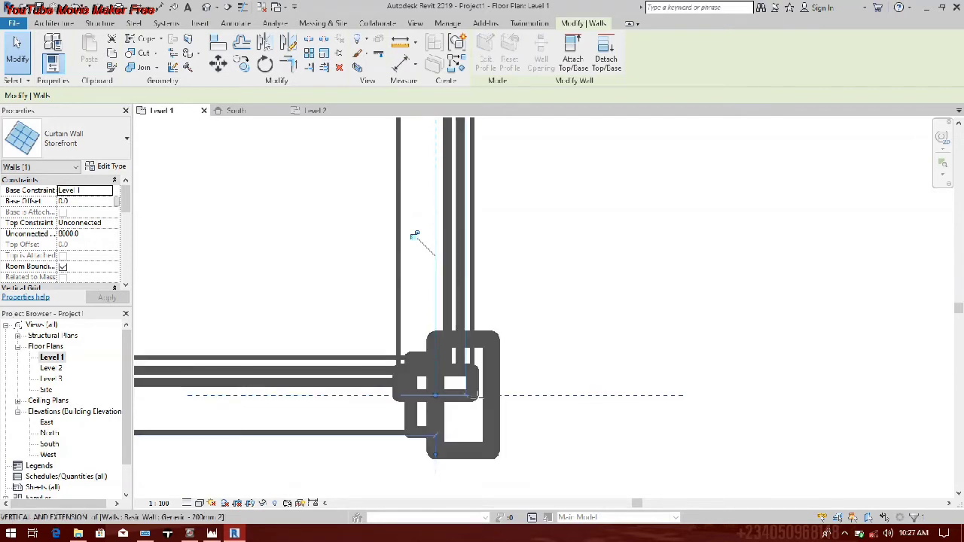
{"action": "left_click_drag", "start_coordinate": [423, 395], "coordinate": [545, 394]}
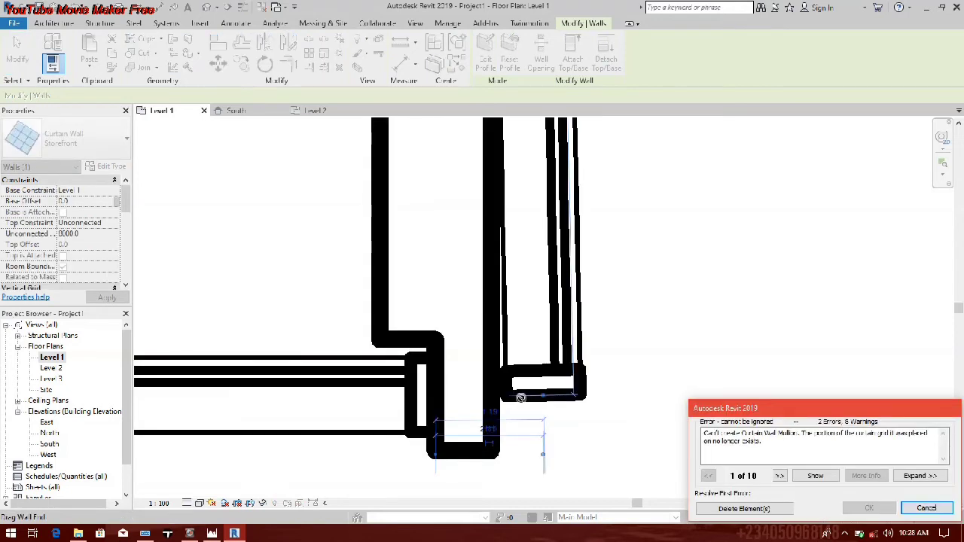
{"action": "left_click", "coordinate": [927, 508]}
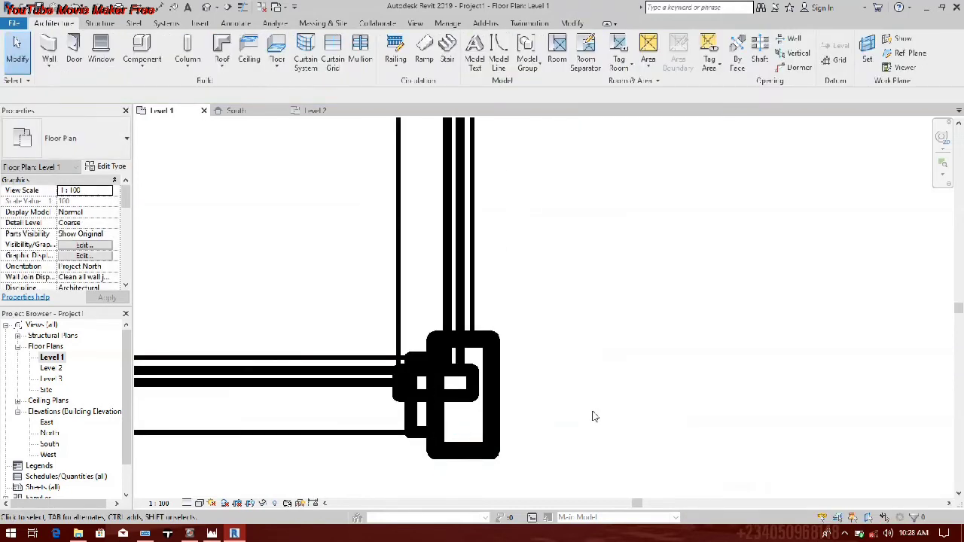
Step: Shorten the east Storefront curtain wall at its south end so it stops just north of the south curtain wall
{"action": "left_click", "coordinate": [344, 397]}
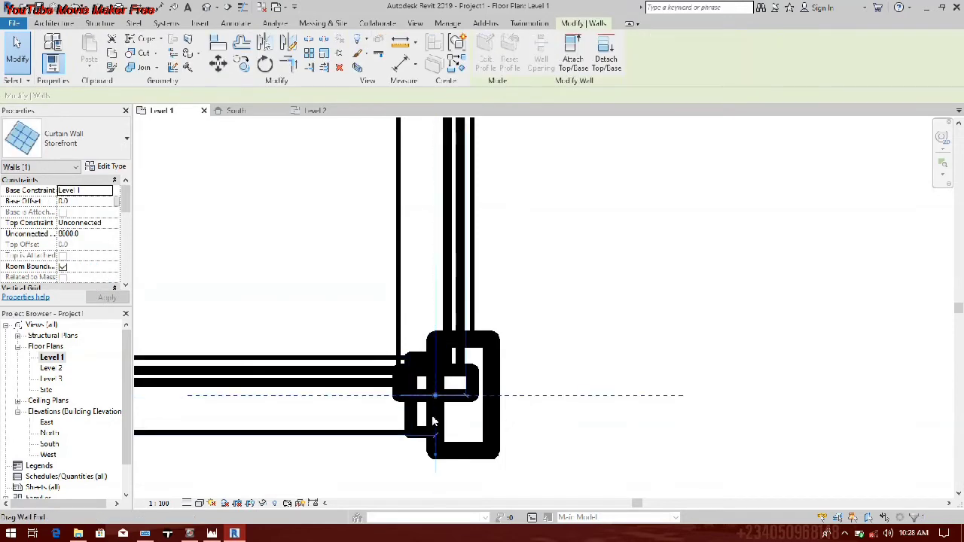
{"action": "key", "text": "l"}
{"action": "key", "text": "i"}
{"action": "left_click_drag", "start_coordinate": [443, 451], "coordinate": [443, 450]}
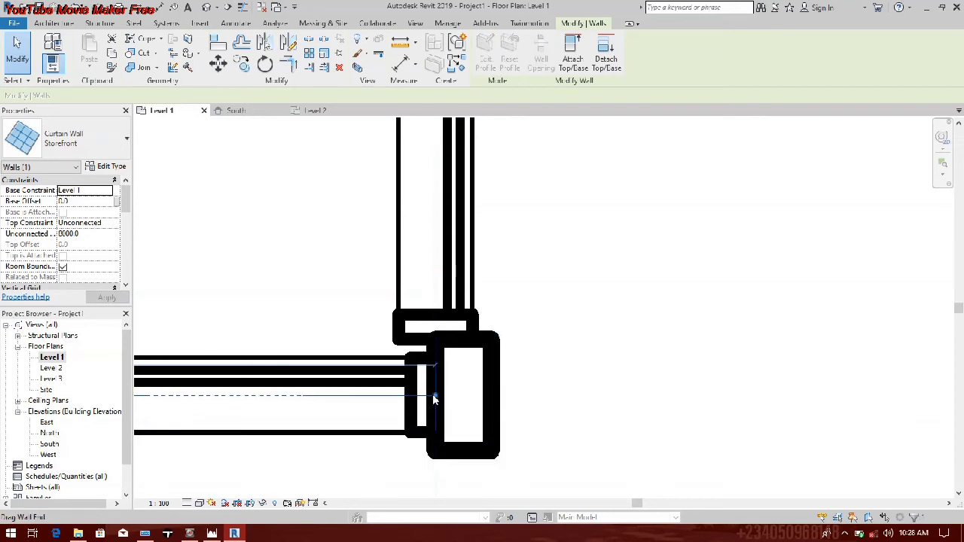
Step: Extend the south curtain wall about 290 mm east past the east curtain wall, and lengthen the east curtain wall southward into it
{"action": "key", "text": "l"}
{"action": "key", "text": "i"}
{"action": "left_click_drag", "start_coordinate": [580, 397], "coordinate": [581, 396]}
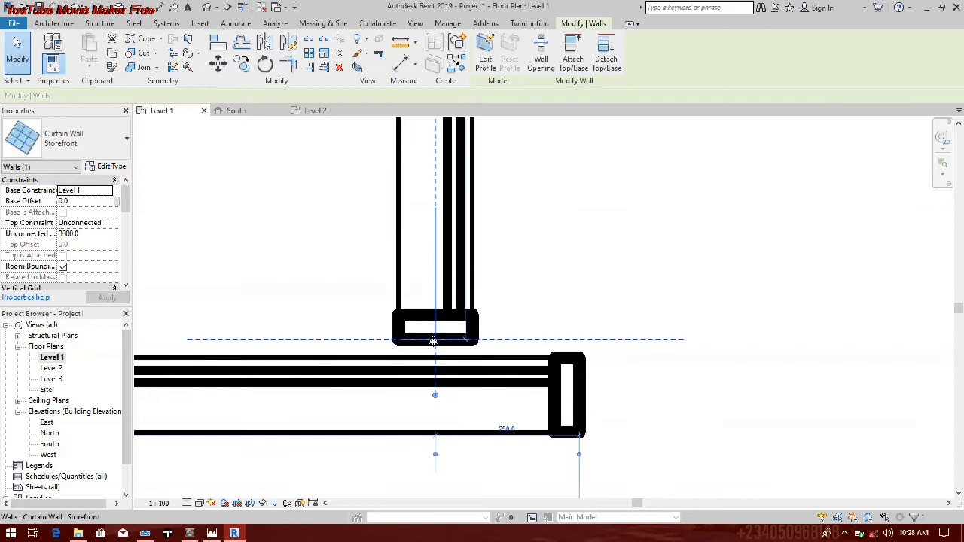
{"action": "left_click_drag", "start_coordinate": [435, 395], "coordinate": [437, 418]}
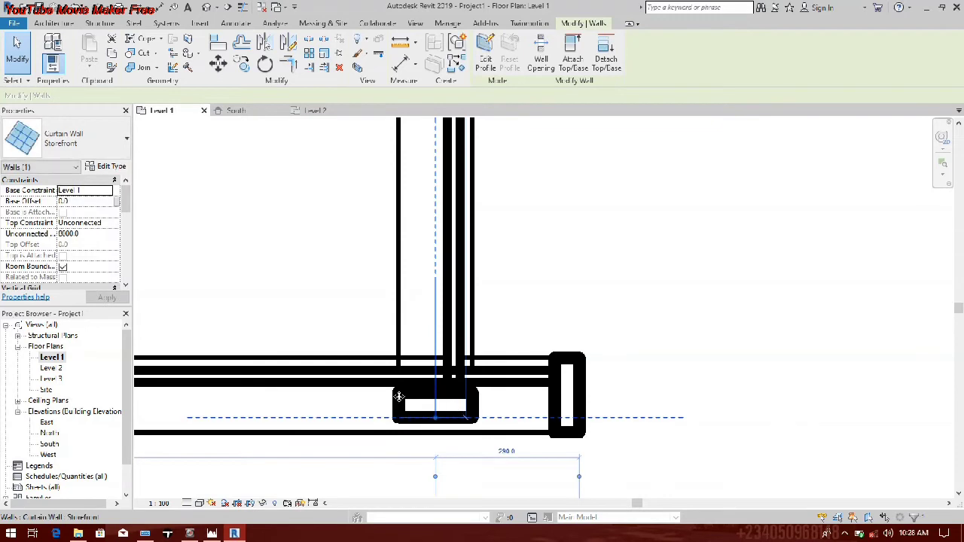
{"action": "left_click", "coordinate": [651, 319]}
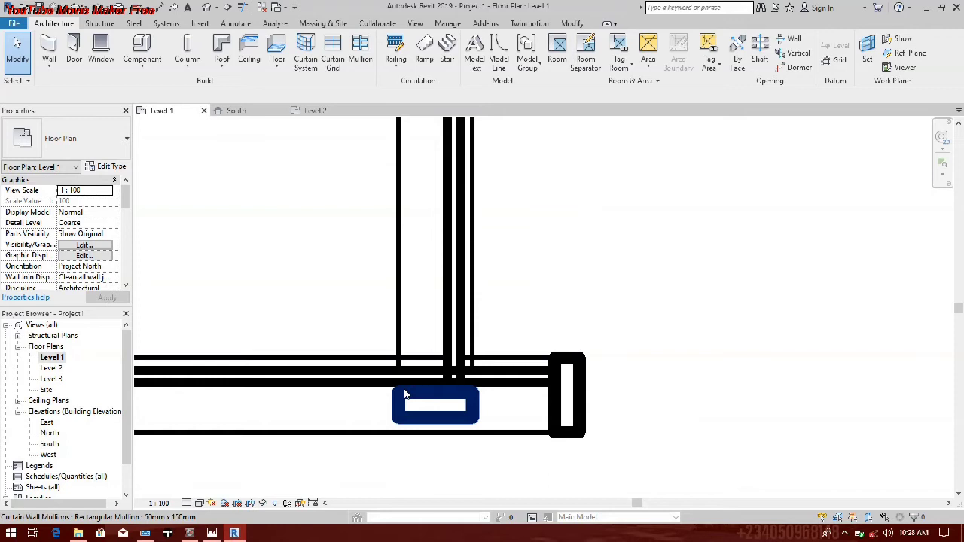
Step: Delete the end mullion at the south end of the east curtain wall
{"action": "left_click", "coordinate": [404, 394]}
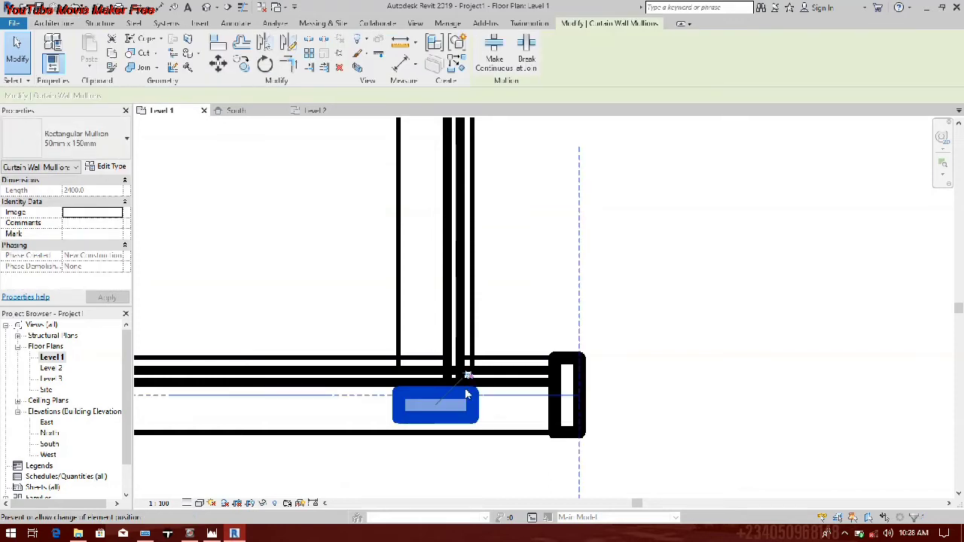
{"action": "right_click", "coordinate": [474, 401]}
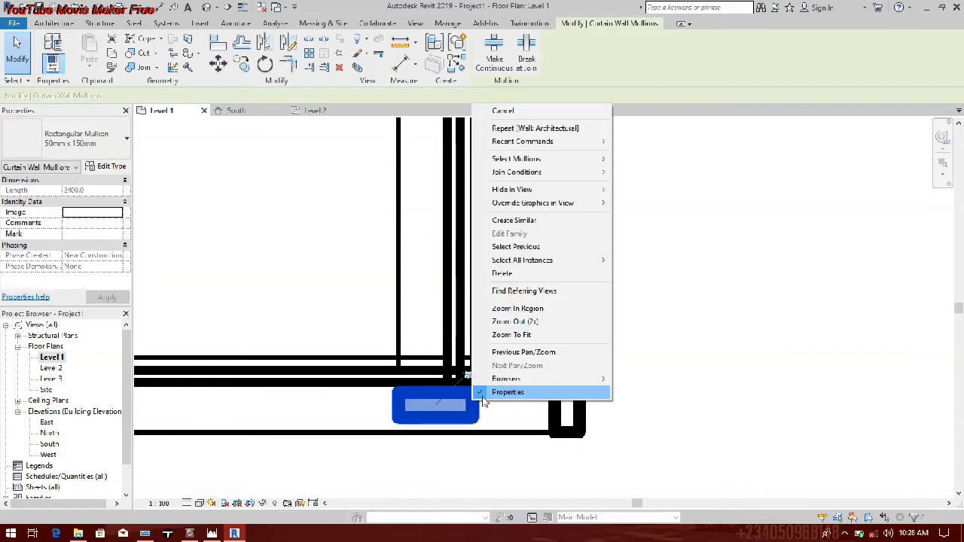
{"action": "left_click", "coordinate": [502, 274]}
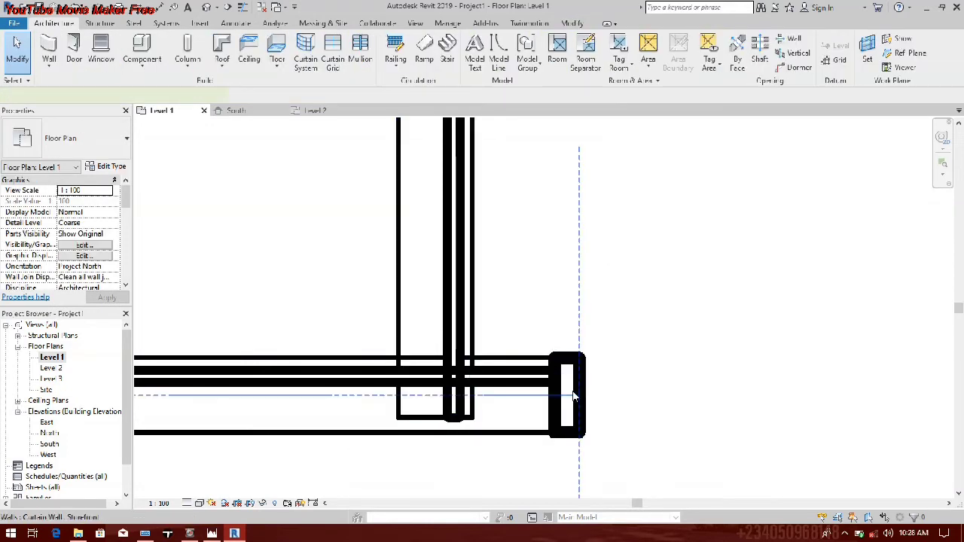
Step: Pull the south curtain wall's east end back to meet the east curtain wall at the southeast corner
{"action": "left_click", "coordinate": [514, 398]}
{"action": "left_click_drag", "start_coordinate": [514, 400], "coordinate": [460, 396]}
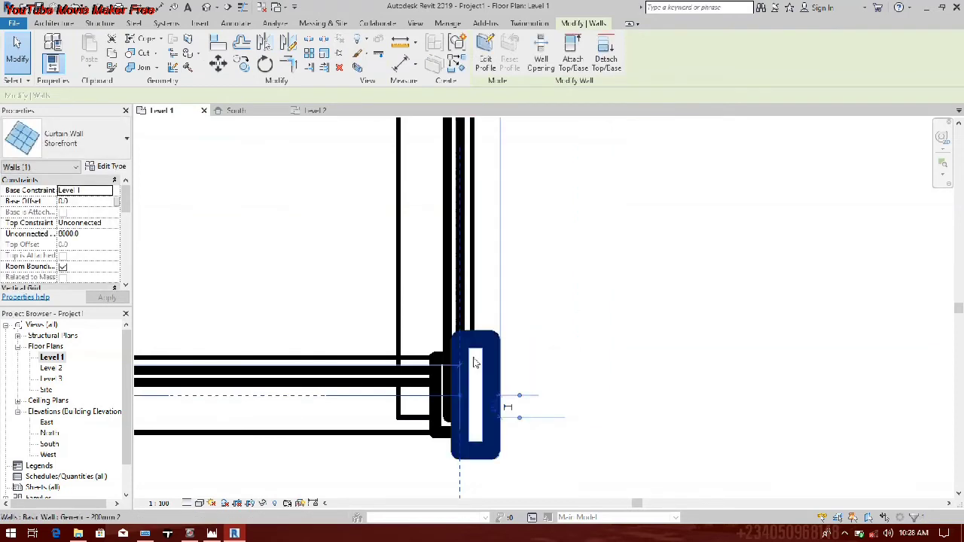
{"action": "scroll", "coordinate": [444, 362], "scroll_direction": "down", "scroll_amount": 3}
{"action": "scroll", "coordinate": [445, 363], "scroll_direction": "down", "scroll_amount": 3}
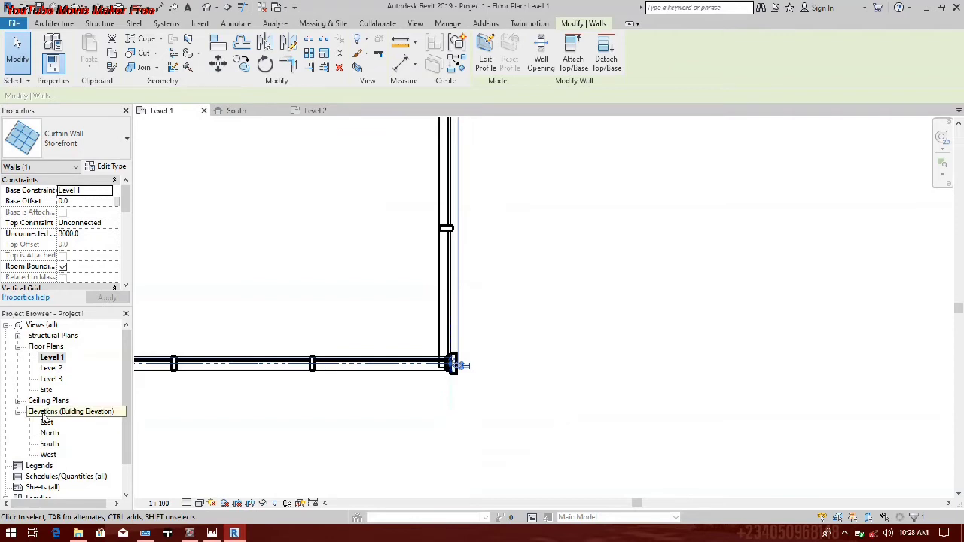
Step: Open the default 3D view and select the south and east curtain walls in turn to check their heights
{"action": "left_click", "coordinate": [206, 7]}
{"action": "left_click", "coordinate": [342, 251]}
{"action": "scroll", "coordinate": [354, 275], "scroll_direction": "up", "scroll_amount": 5}
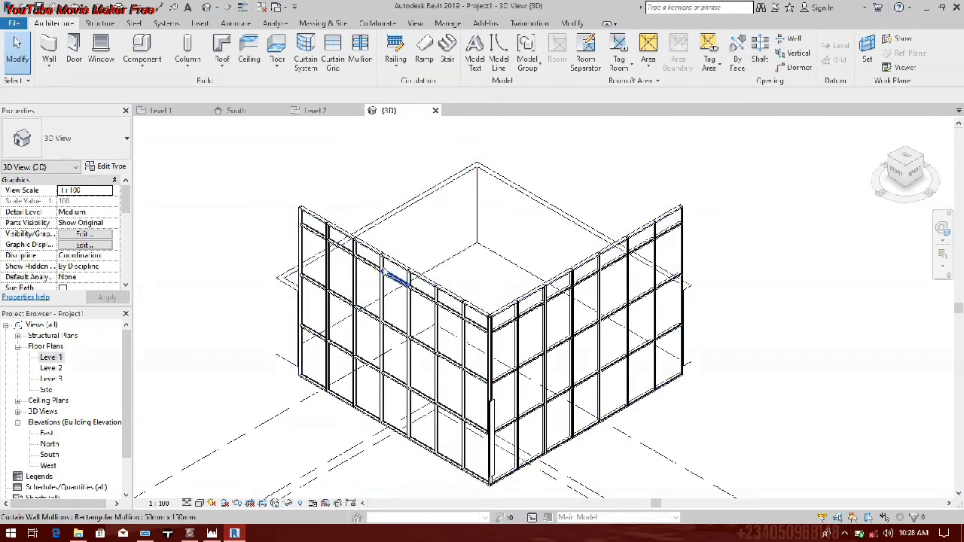
{"action": "left_click", "coordinate": [397, 256]}
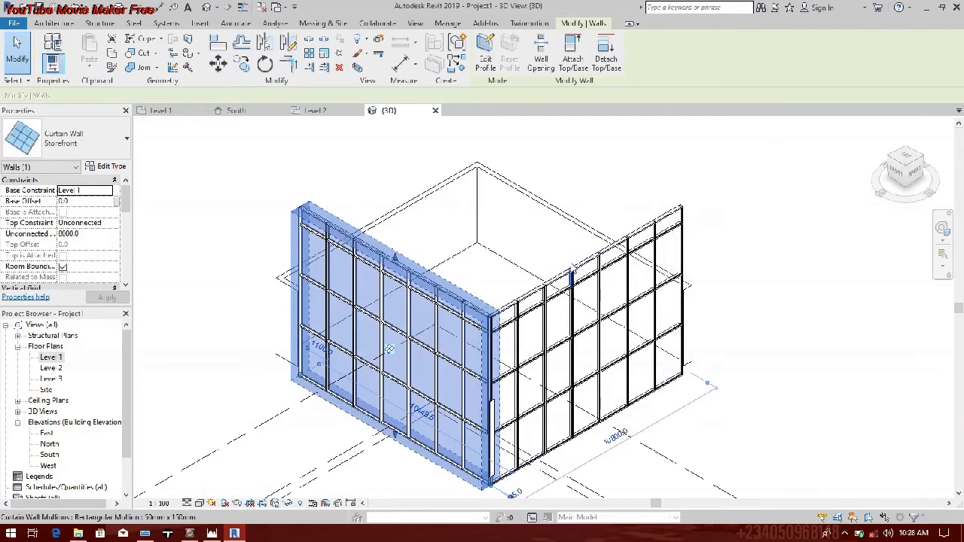
{"action": "left_click", "coordinate": [561, 273]}
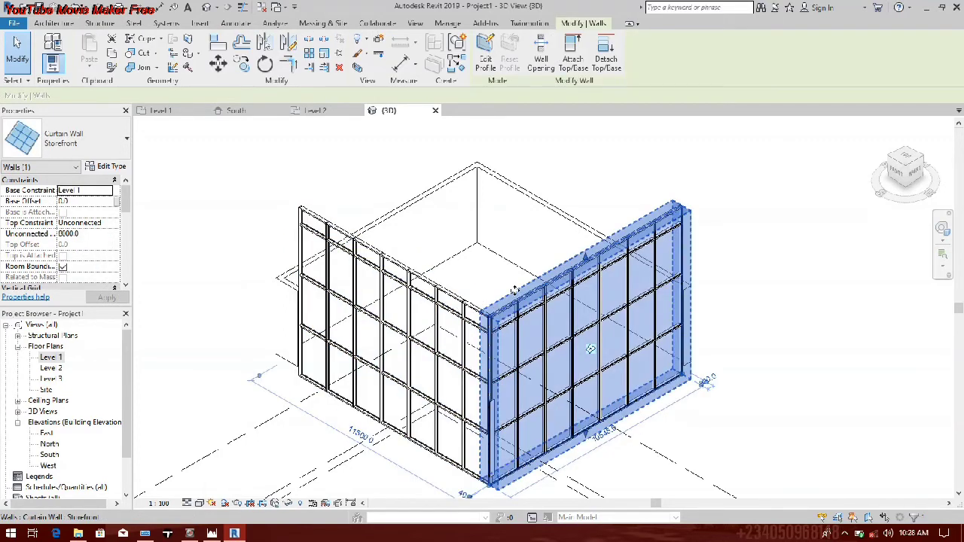
{"action": "left_click", "coordinate": [845, 532]}
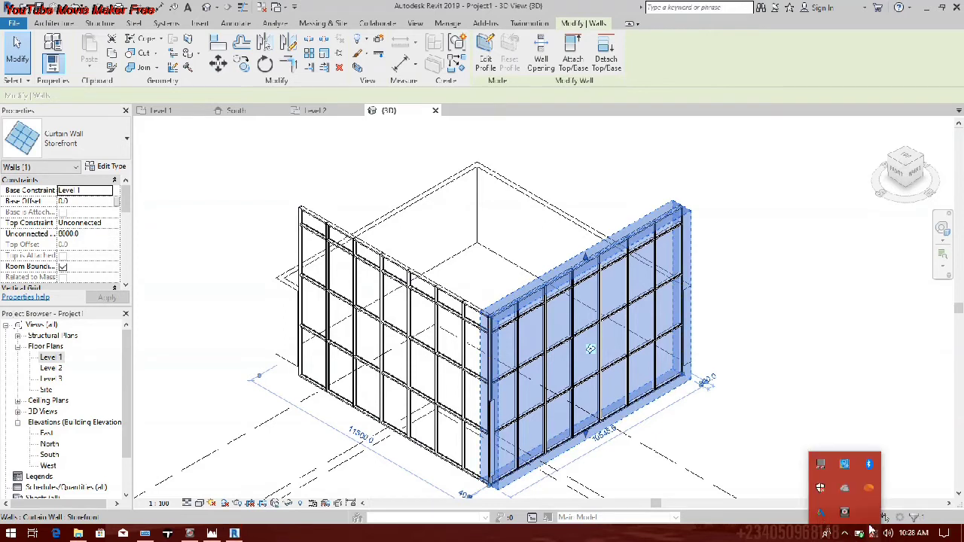
{"action": "left_click", "coordinate": [847, 512]}
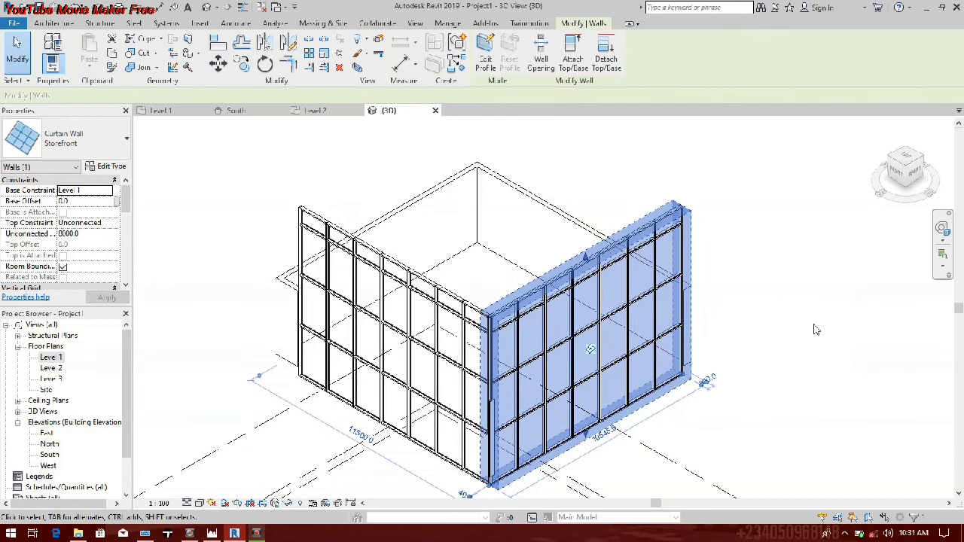
Step: Select the south curtain wall and set its unconnected height to 2600 mm
{"action": "left_click", "coordinate": [366, 286]}
{"action": "left_click_drag", "start_coordinate": [364, 287], "coordinate": [264, 276]}
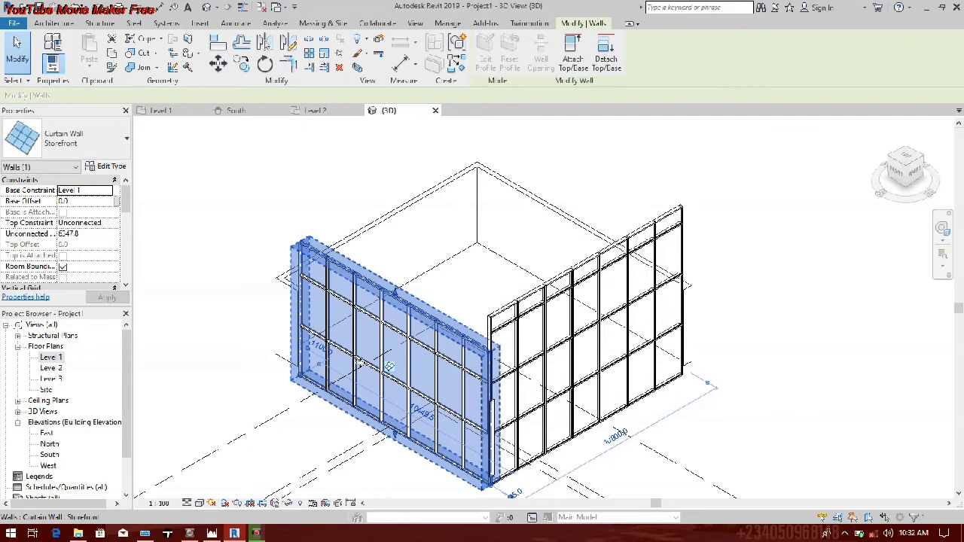
{"action": "left_click", "coordinate": [98, 234]}
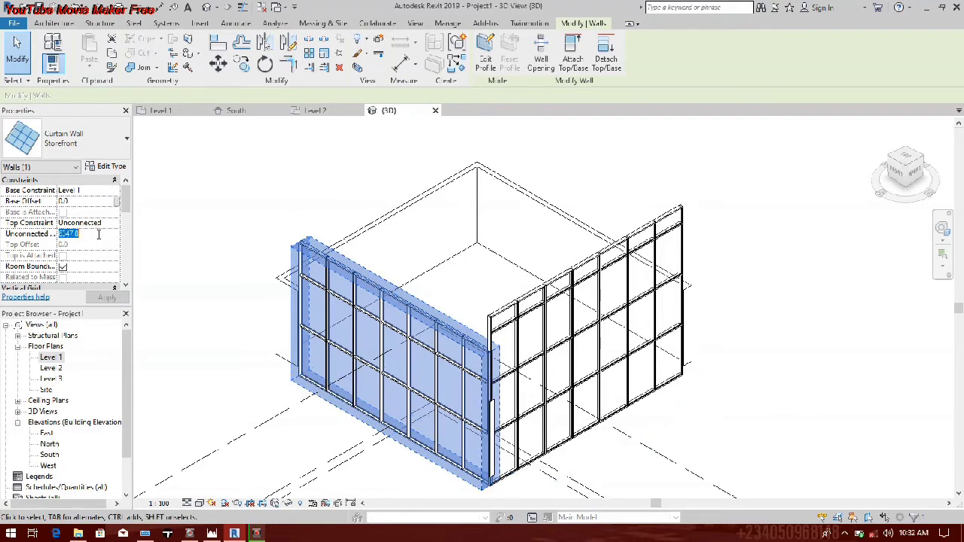
{"action": "type", "text": "2000"}
{"action": "key", "text": "Return"}
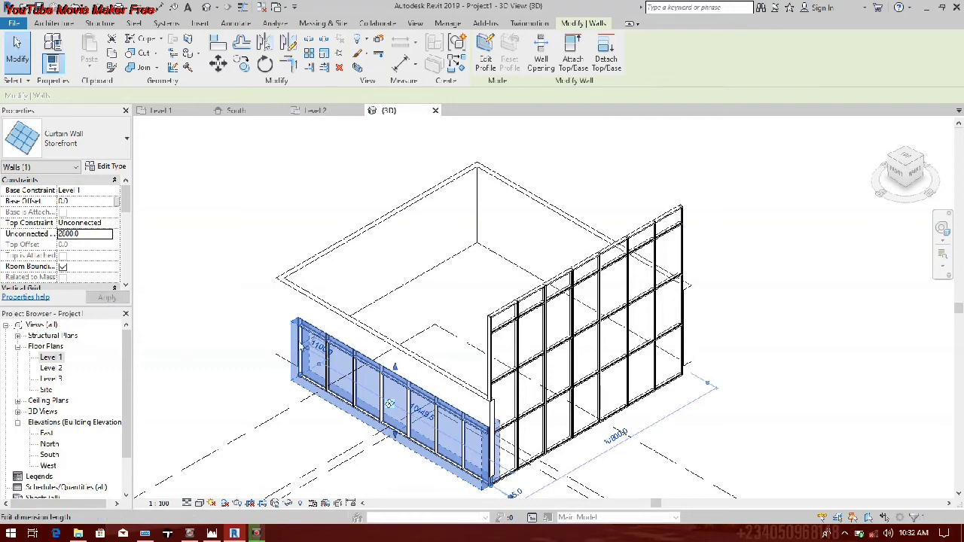
Step: Set the south curtain wall's base constraint to Level 2
{"action": "left_click", "coordinate": [108, 192]}
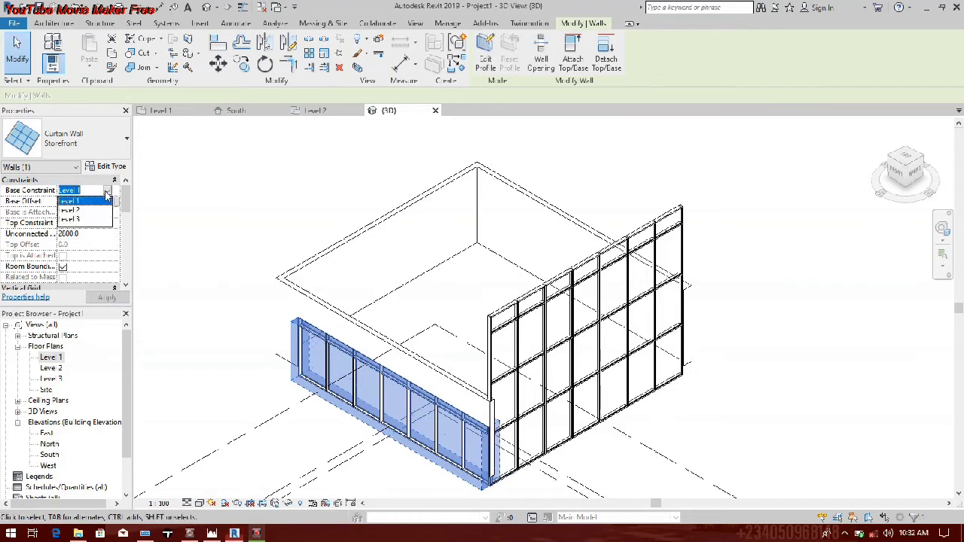
{"action": "scroll", "coordinate": [329, 336], "scroll_direction": "up", "scroll_amount": 5}
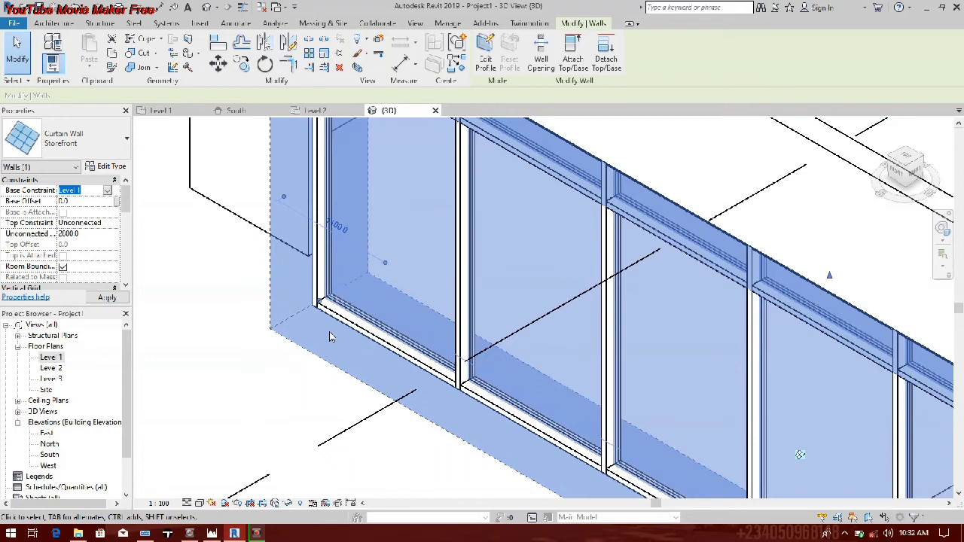
{"action": "left_click", "coordinate": [112, 192]}
{"action": "left_click", "coordinate": [111, 191]}
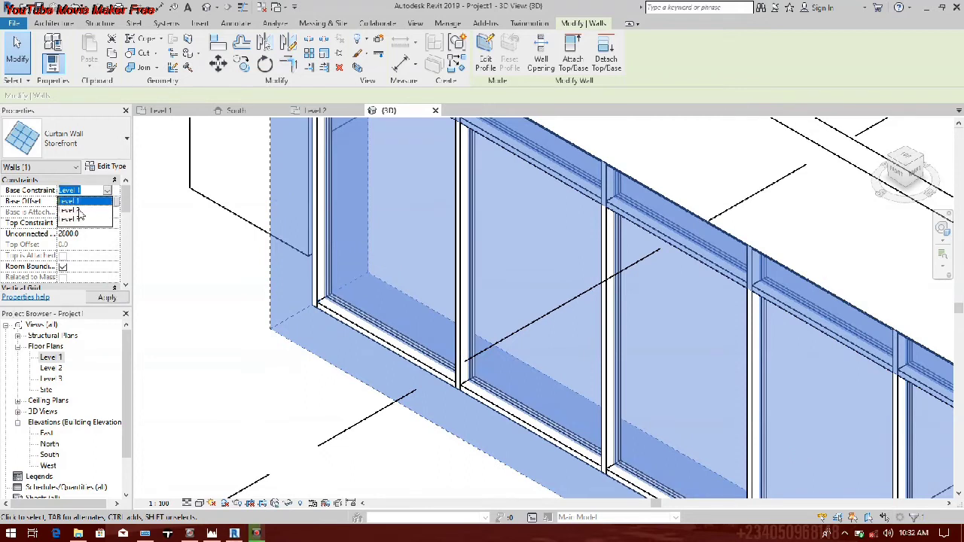
{"action": "left_click", "coordinate": [79, 211]}
{"action": "scroll", "coordinate": [141, 304], "scroll_direction": "down", "scroll_amount": 3}
{"action": "middle_click_drag", "start_coordinate": [141, 304], "coordinate": [360, 277]}
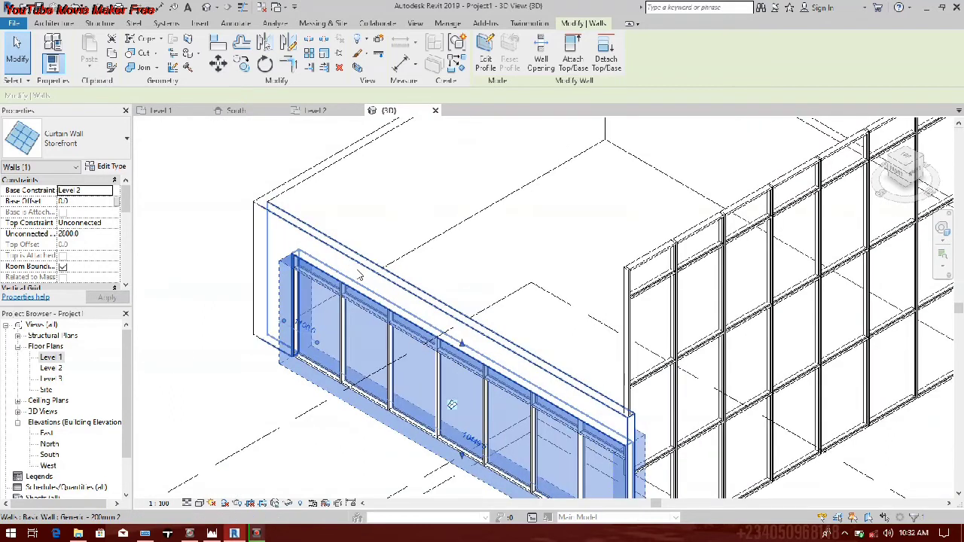
Step: Set the south curtain wall's unconnected height to 3000 mm
{"action": "left_click", "coordinate": [81, 236]}
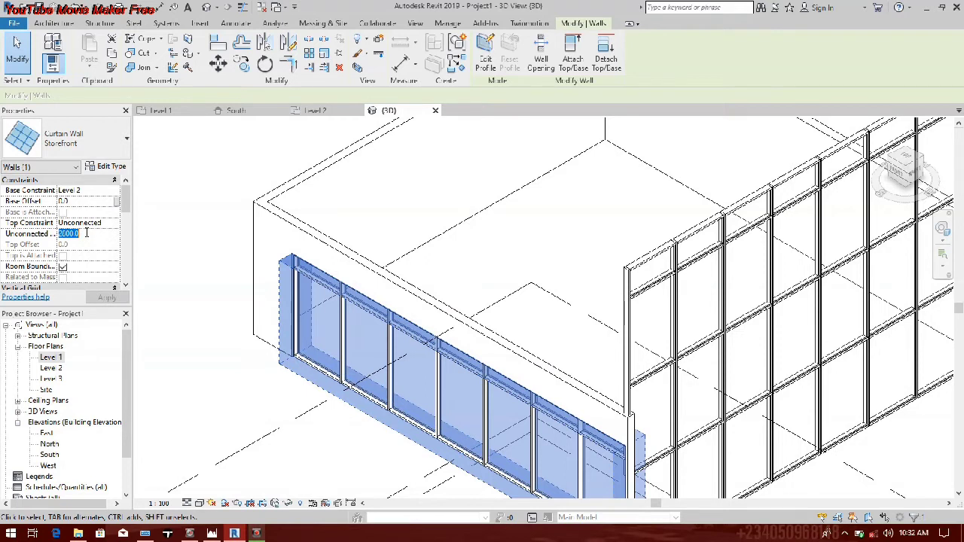
{"action": "type", "text": "3000.0"}
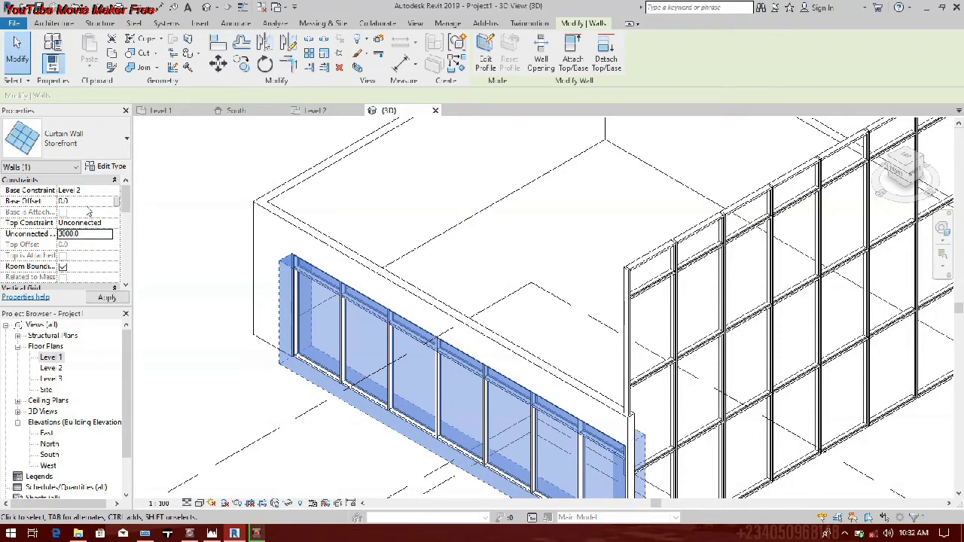
{"action": "key", "text": "Return"}
Step: Set the south curtain wall's unconnected height to 3600 mm
{"action": "left_click", "coordinate": [64, 234]}
{"action": "left_click", "coordinate": [76, 235]}
{"action": "left_click_drag", "start_coordinate": [77, 236], "coordinate": [50, 239]}
{"action": "type", "text": "3600.0"}
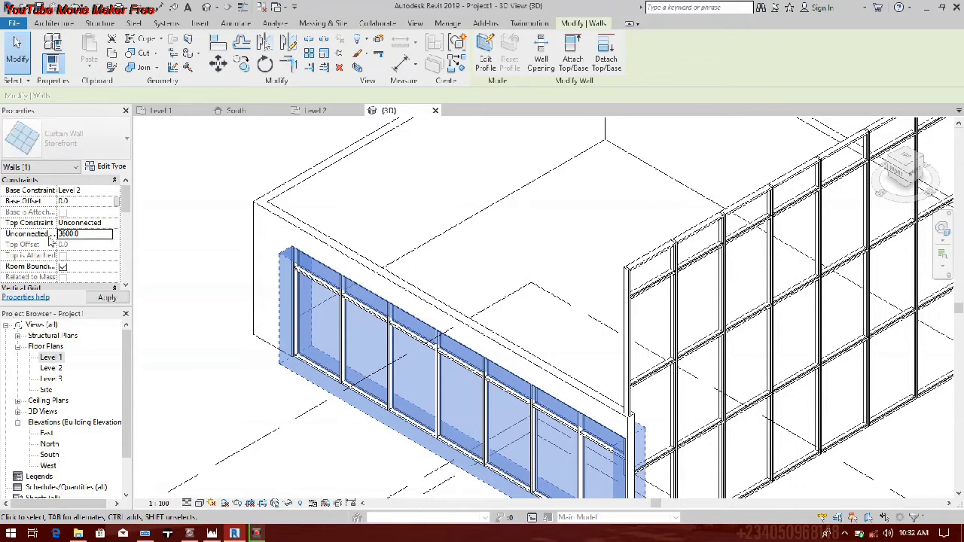
{"action": "scroll", "coordinate": [196, 248], "scroll_direction": "down", "scroll_amount": 2}
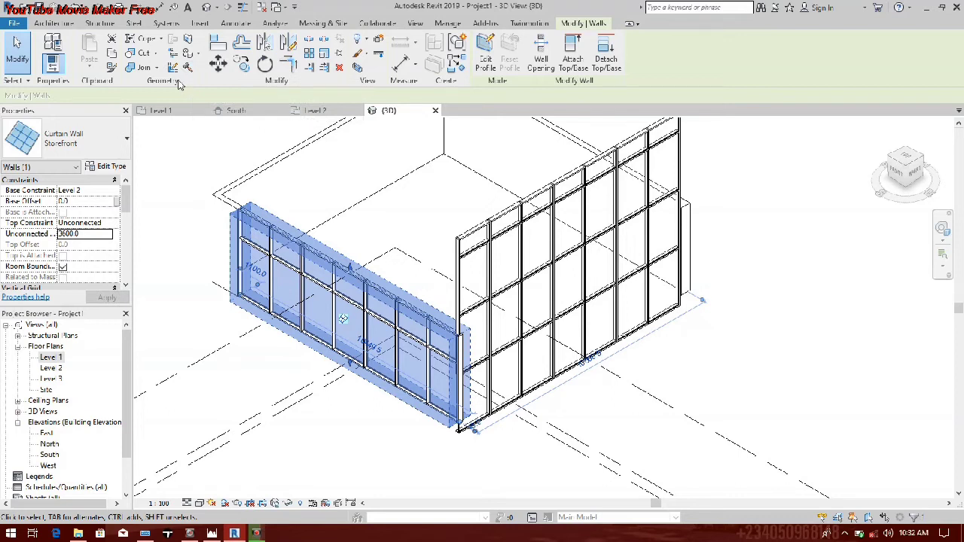
Step: Use Match Type Properties to apply the south curtain wall's properties to the east curtain wall
{"action": "key", "text": "m"}
{"action": "key", "text": "a"}
{"action": "left_click", "coordinate": [109, 69]}
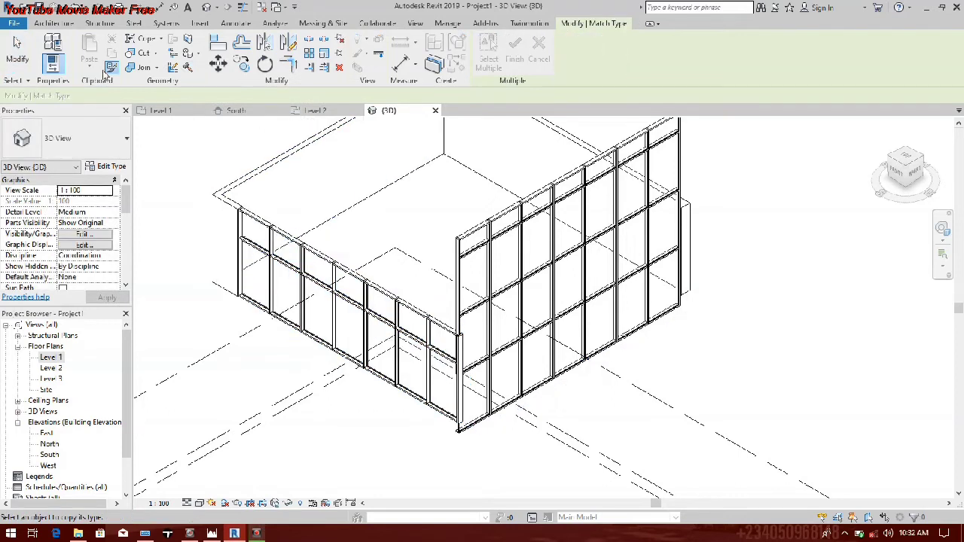
{"action": "left_click", "coordinate": [289, 243]}
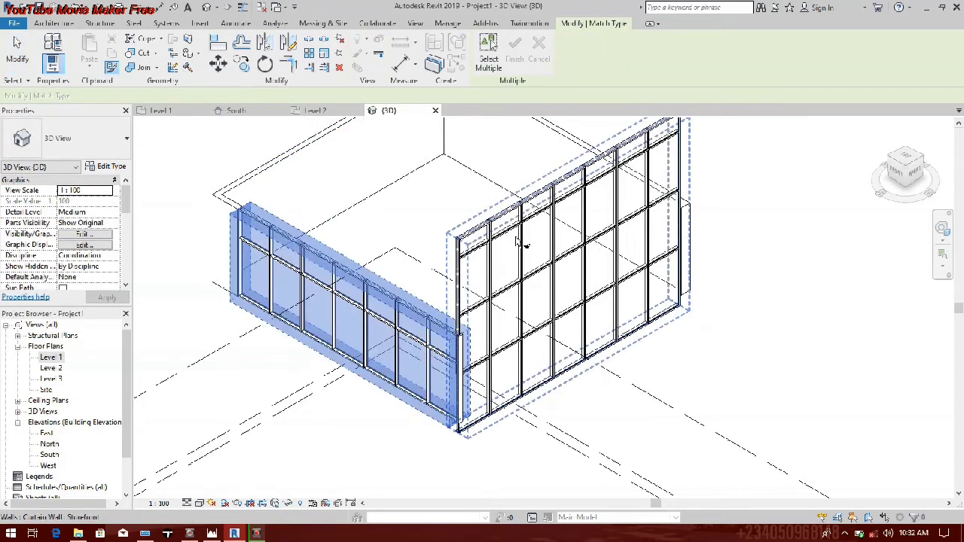
{"action": "scroll", "coordinate": [324, 293], "scroll_direction": "down", "scroll_amount": 2}
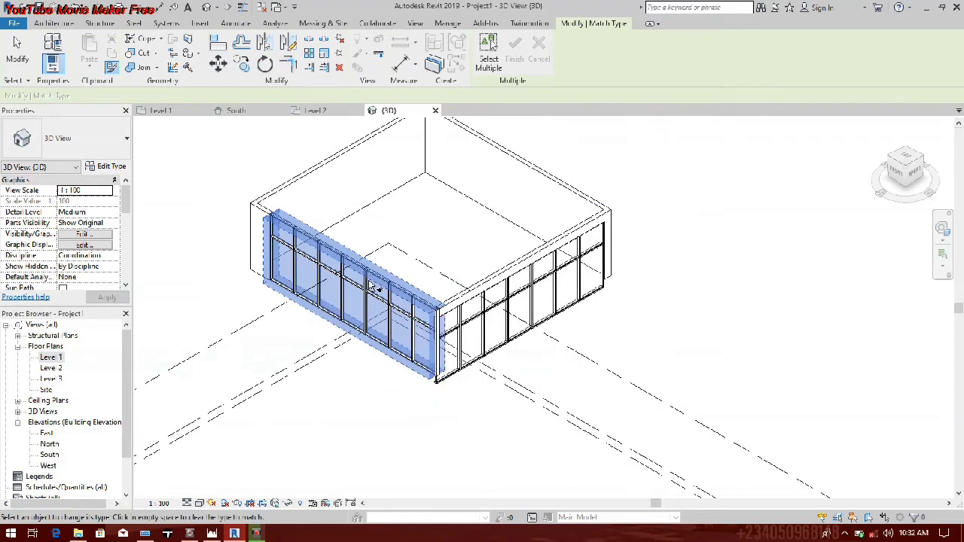
Step: Set the east curtain wall's base constraint to Level 2
{"action": "scroll", "coordinate": [362, 290], "scroll_direction": "up", "scroll_amount": 2}
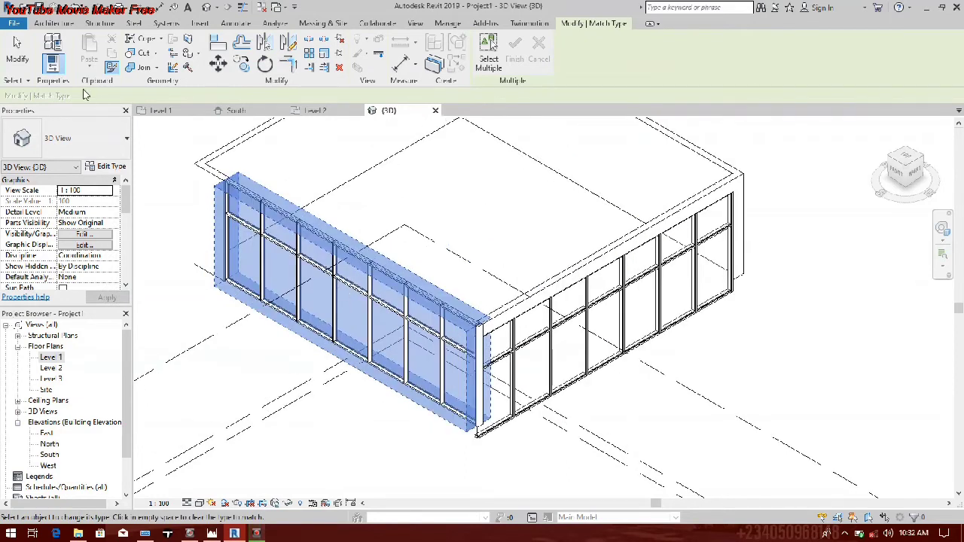
{"action": "key", "text": "Escape"}
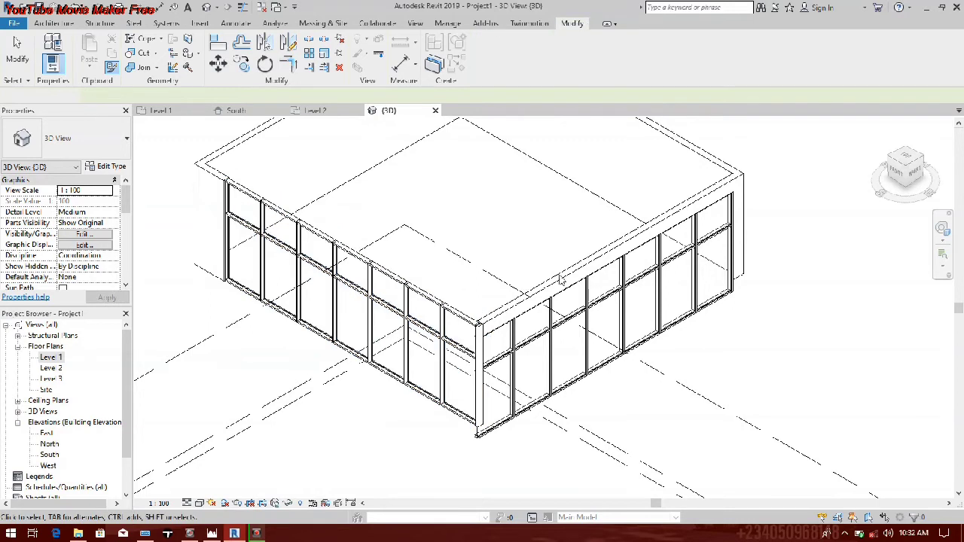
{"action": "left_click", "coordinate": [532, 328]}
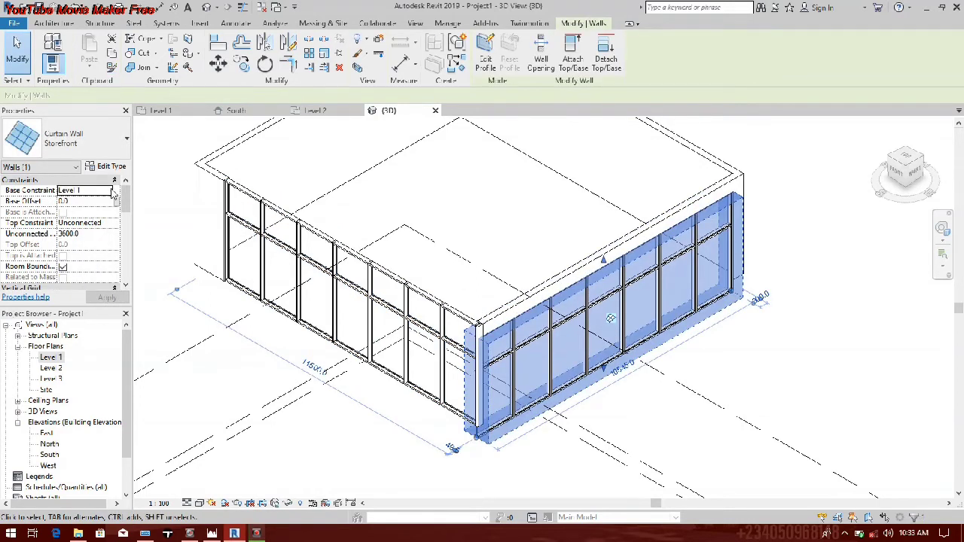
{"action": "left_click", "coordinate": [113, 191]}
{"action": "left_click", "coordinate": [89, 212]}
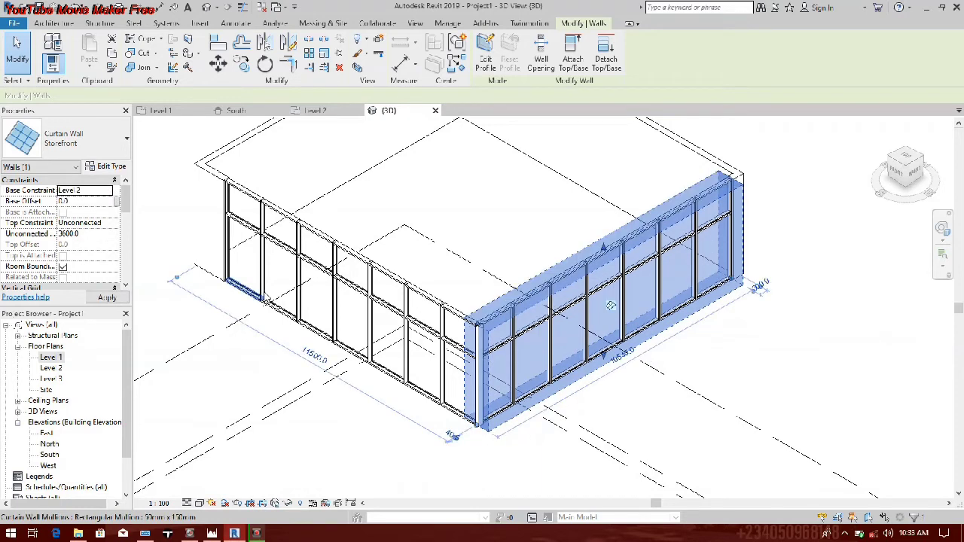
{"action": "left_click", "coordinate": [375, 439]}
{"action": "scroll", "coordinate": [234, 363], "scroll_direction": "down", "scroll_amount": 3}
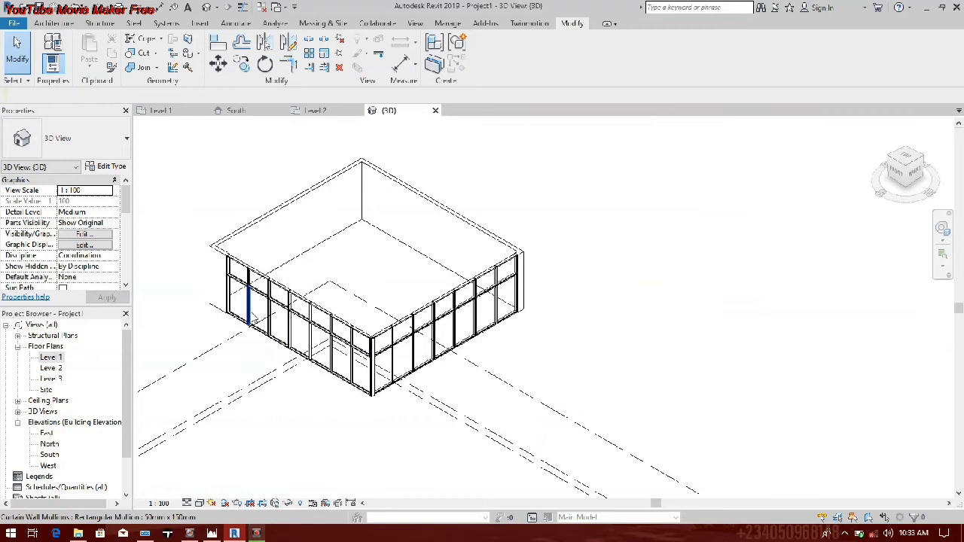
Step: Open the South elevation, compare the curtain wall with the reference sketch, and open the south curtain wall's type properties
{"action": "left_click", "coordinate": [283, 331]}
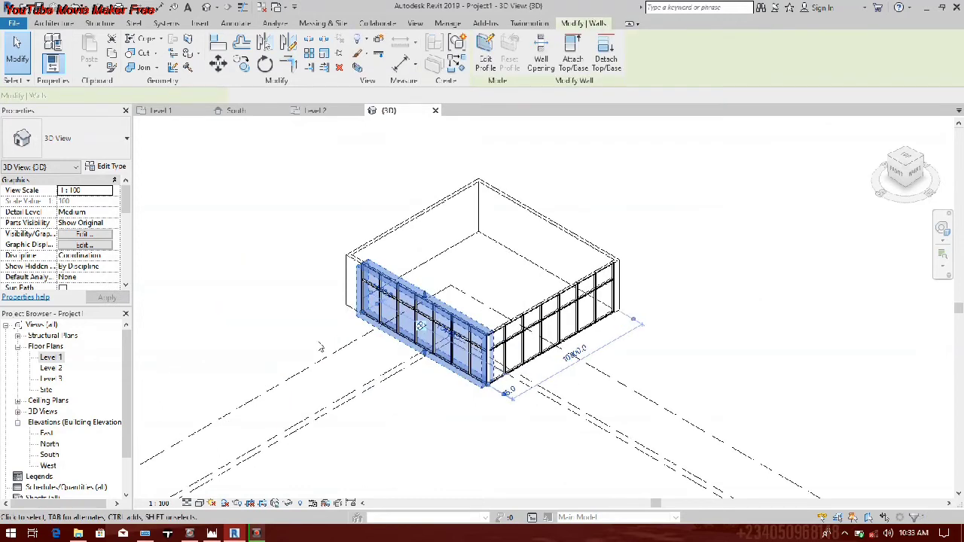
{"action": "left_click", "coordinate": [49, 455]}
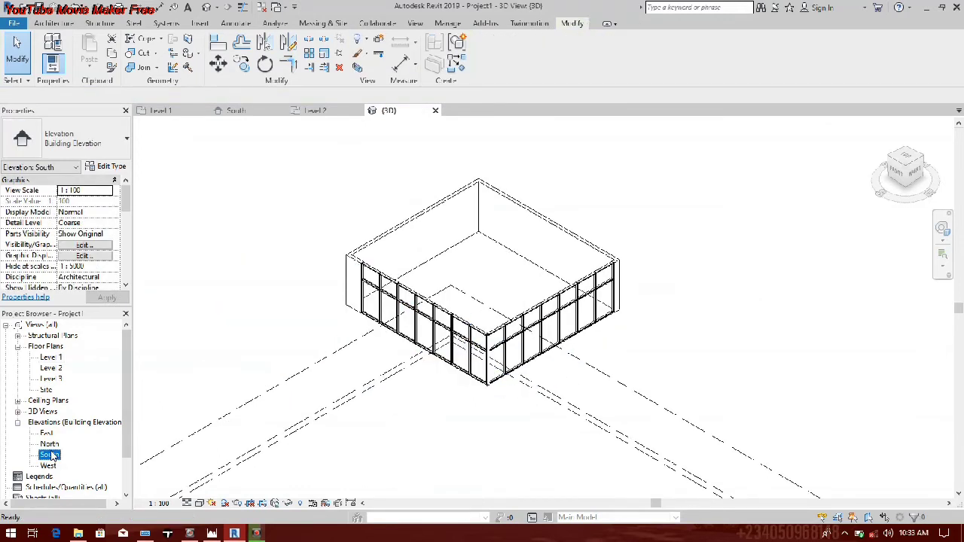
{"action": "double_click", "coordinate": [50, 455]}
{"action": "scroll", "coordinate": [439, 327], "scroll_direction": "down", "scroll_amount": 7}
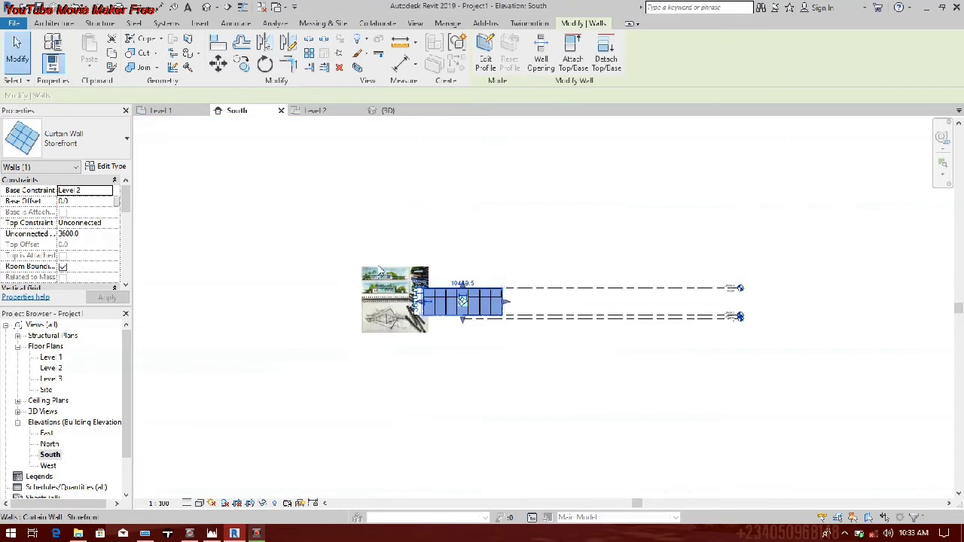
{"action": "scroll", "coordinate": [381, 270], "scroll_direction": "up", "scroll_amount": 5}
{"action": "left_click_drag", "start_coordinate": [362, 251], "coordinate": [336, 307]}
{"action": "scroll", "coordinate": [443, 344], "scroll_direction": "up", "scroll_amount": 2}
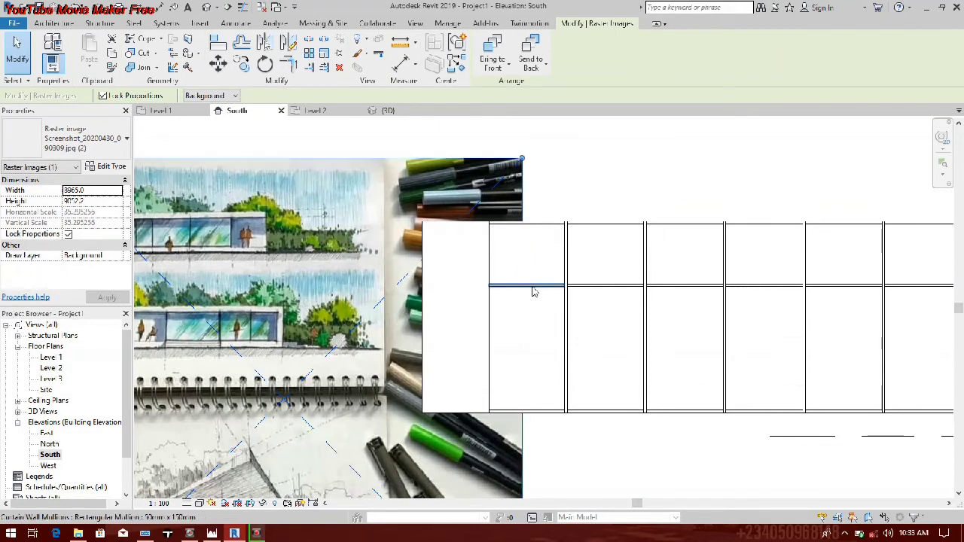
{"action": "left_click", "coordinate": [538, 315]}
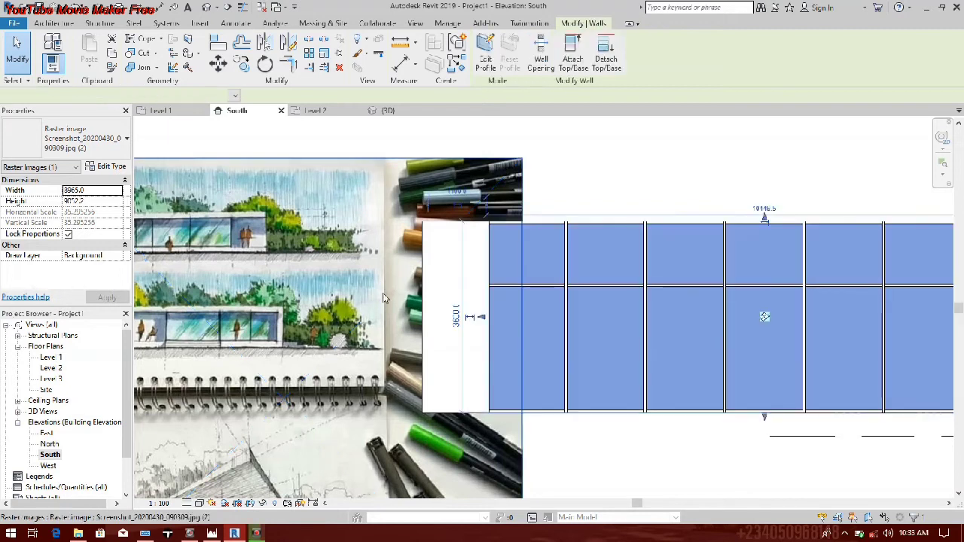
{"action": "left_click", "coordinate": [107, 166]}
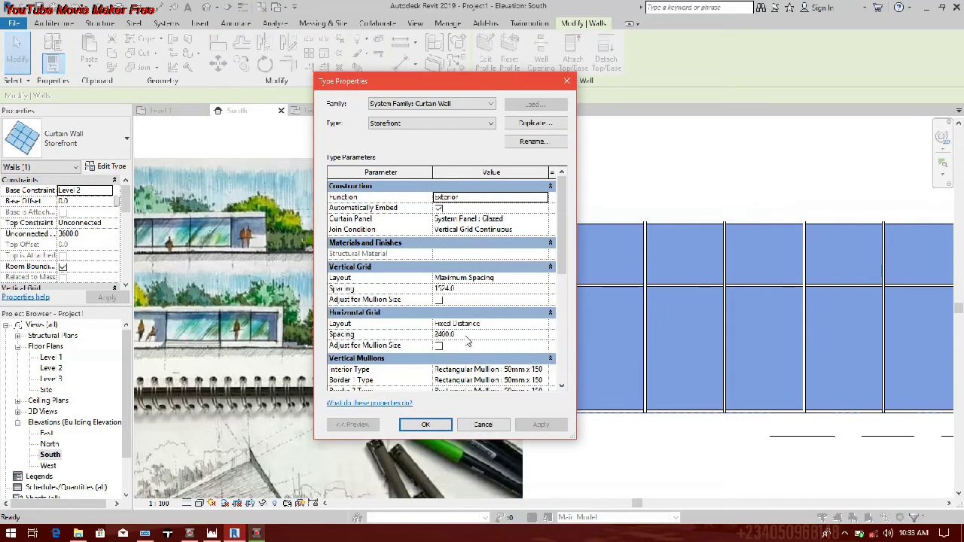
Step: Set the Storefront type's horizontal grid spacing to 3000 mm and apply it
{"action": "left_click", "coordinate": [475, 291]}
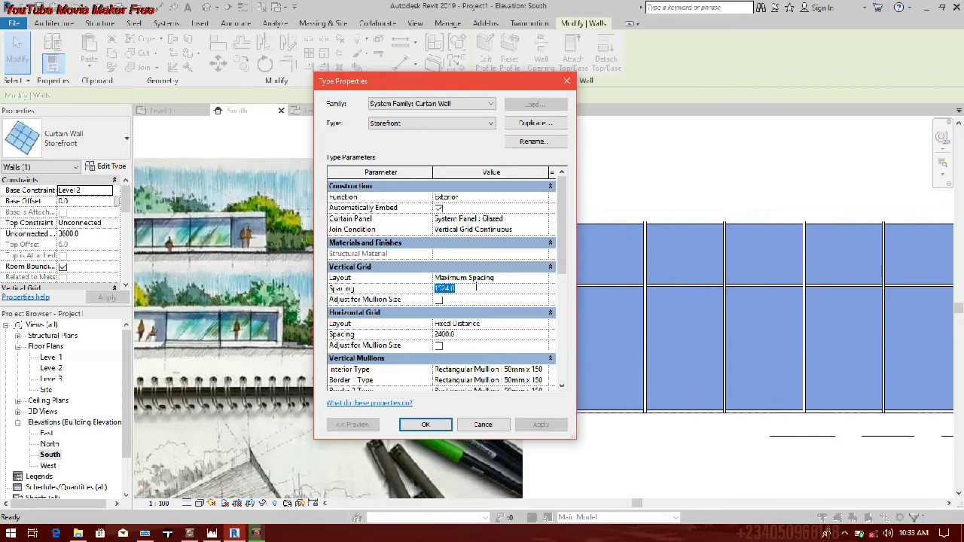
{"action": "left_click", "coordinate": [468, 334]}
{"action": "type", "text": "0"}
{"action": "double_click", "coordinate": [461, 335]}
{"action": "type", "text": "3000"}
{"action": "key", "text": "Return"}
{"action": "left_click", "coordinate": [553, 426]}
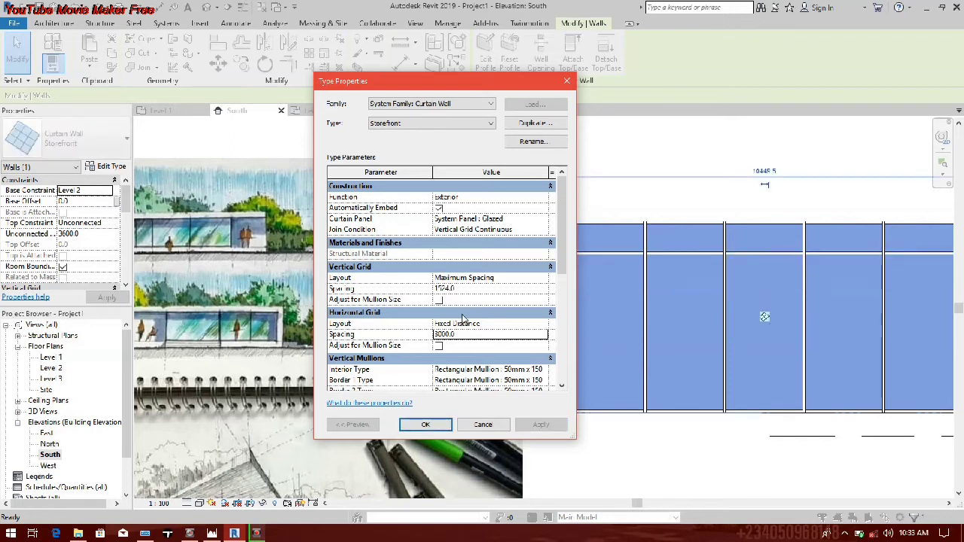
Step: Set the Storefront type's horizontal grid layout to None
{"action": "double_click", "coordinate": [480, 333]}
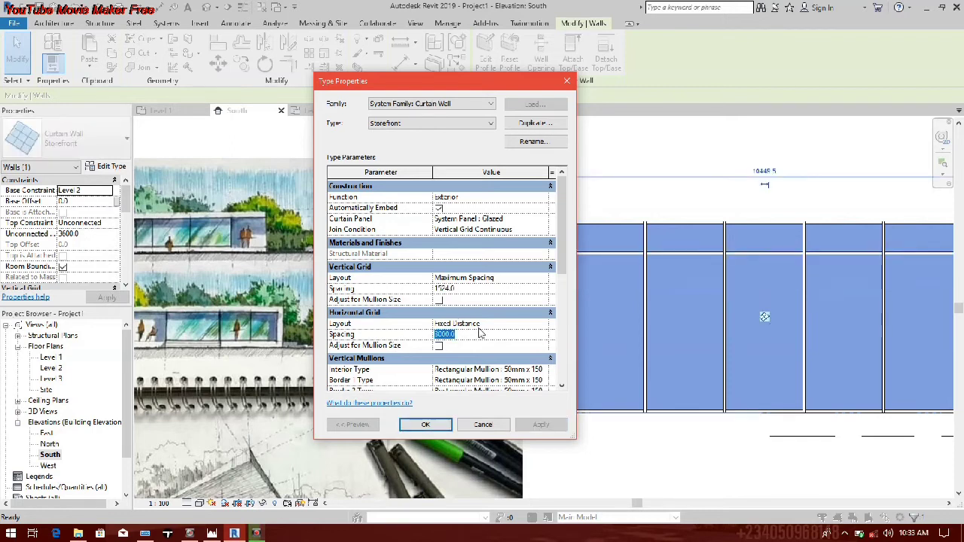
{"action": "left_click", "coordinate": [546, 326]}
{"action": "left_click", "coordinate": [474, 333]}
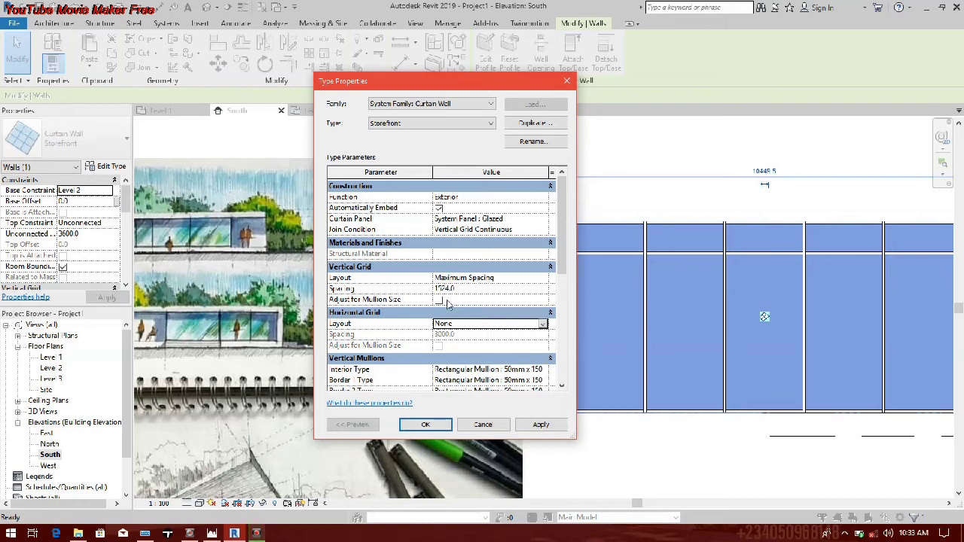
Step: Set the Storefront type's vertical grid spacing to 3000 mm, apply it and accept the type properties
{"action": "left_click", "coordinate": [475, 288]}
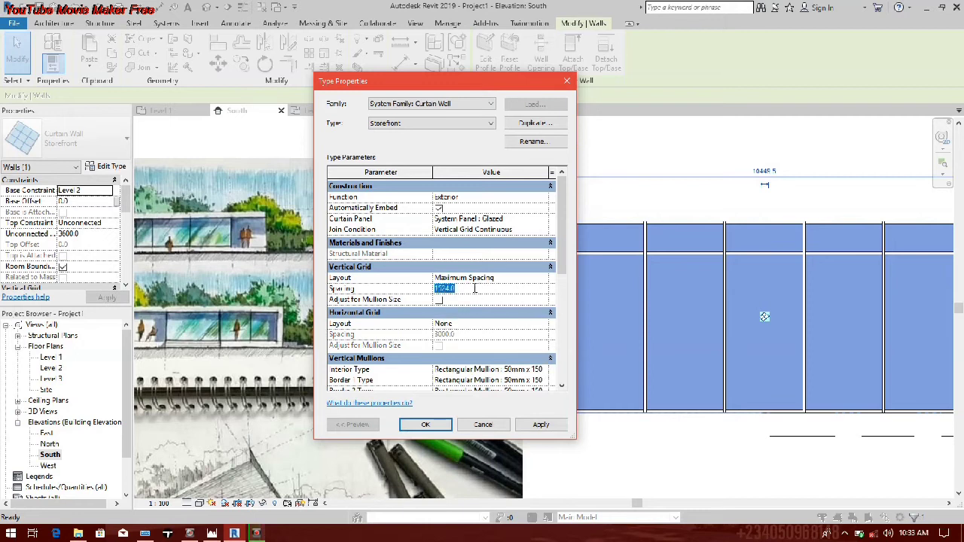
{"action": "type", "text": "3000"}
{"action": "key", "text": "Return"}
{"action": "left_click", "coordinate": [541, 424]}
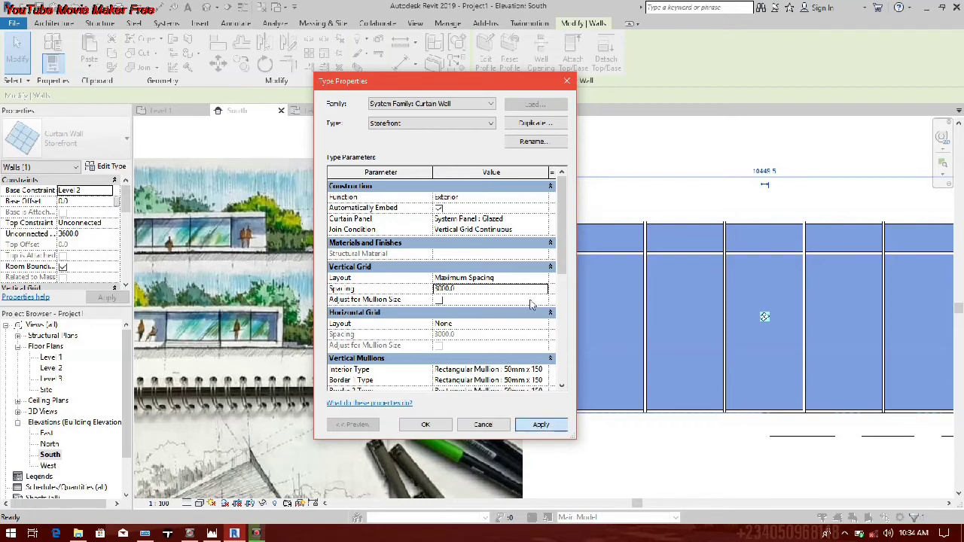
{"action": "left_click", "coordinate": [373, 305]}
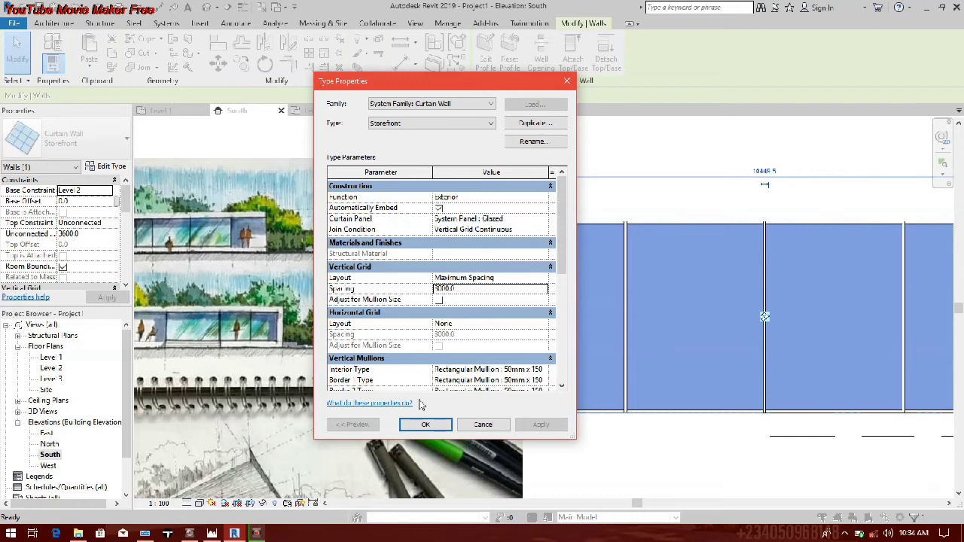
{"action": "left_click", "coordinate": [425, 425]}
Step: In the Level 2 floor plan, move the south wall line northward together with its curtain wall to reduce the building's depth
{"action": "scroll", "coordinate": [498, 291], "scroll_direction": "down", "scroll_amount": 4}
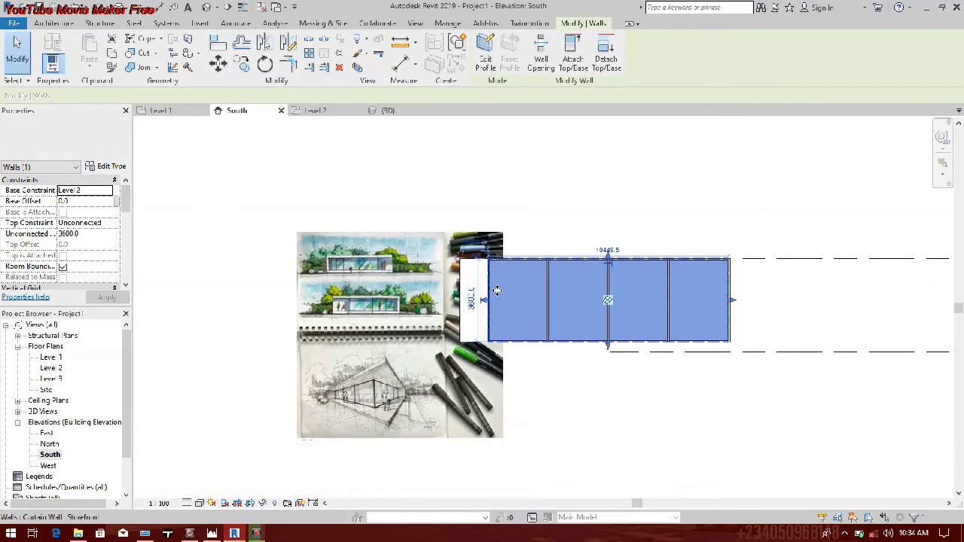
{"action": "scroll", "coordinate": [444, 294], "scroll_direction": "up", "scroll_amount": 1}
{"action": "scroll", "coordinate": [531, 278], "scroll_direction": "up", "scroll_amount": 1}
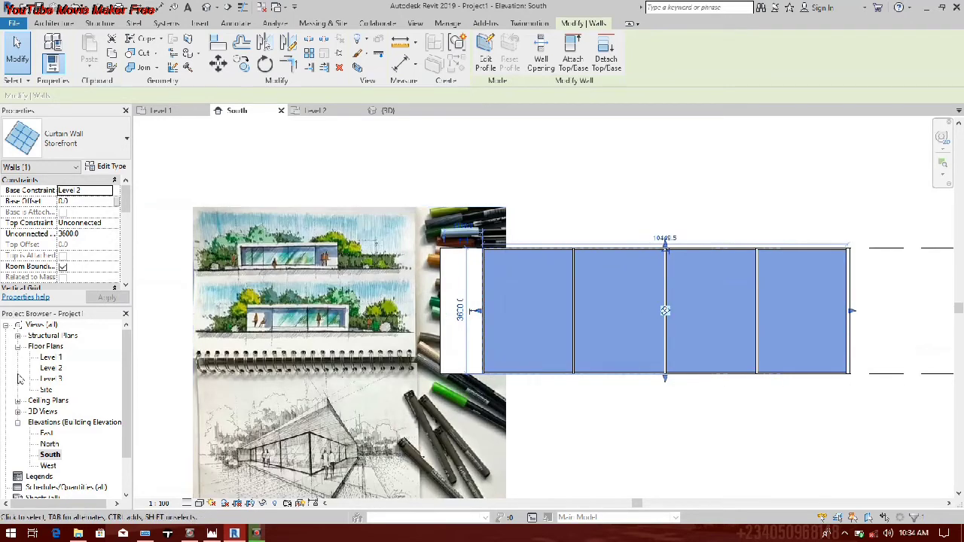
{"action": "left_click", "coordinate": [60, 369]}
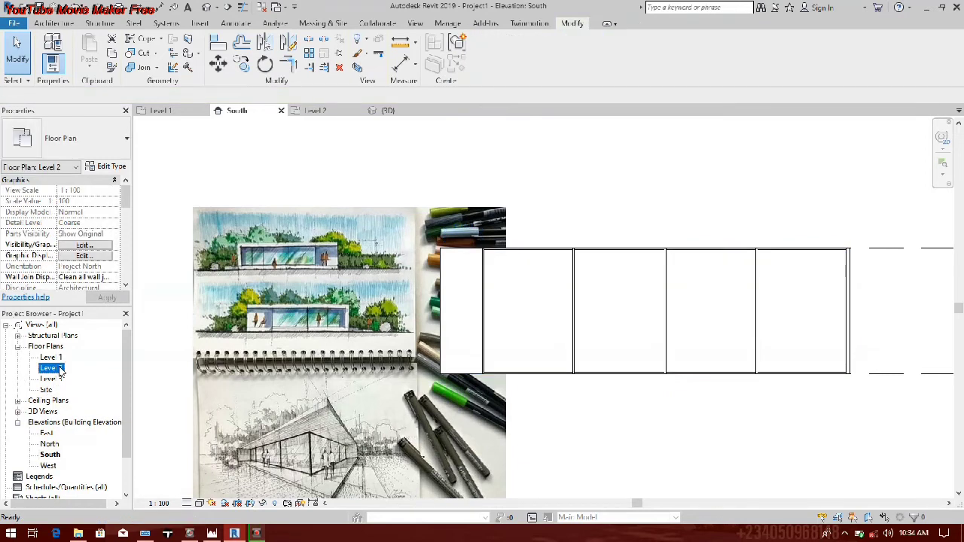
{"action": "double_click", "coordinate": [60, 368]}
{"action": "left_click", "coordinate": [302, 273]}
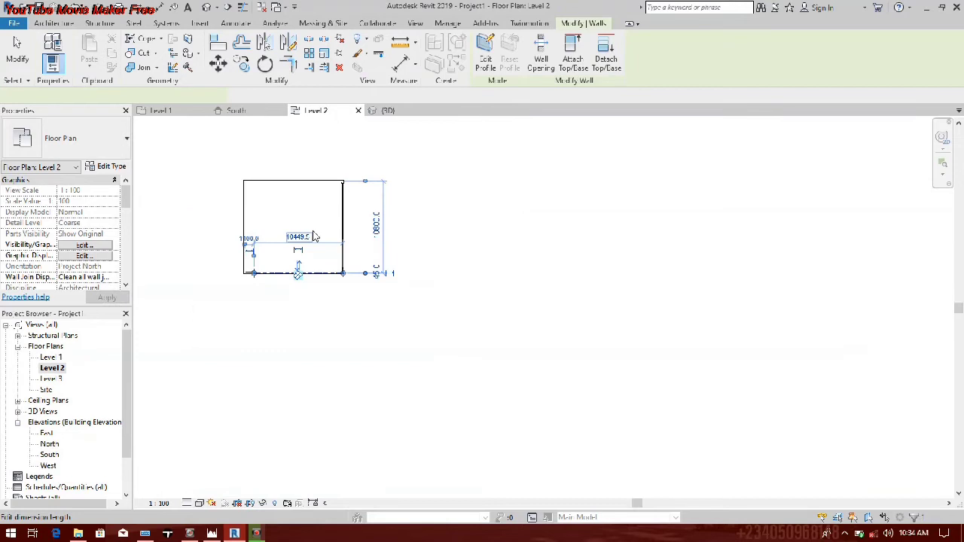
{"action": "scroll", "coordinate": [400, 245], "scroll_direction": "up", "scroll_amount": 2}
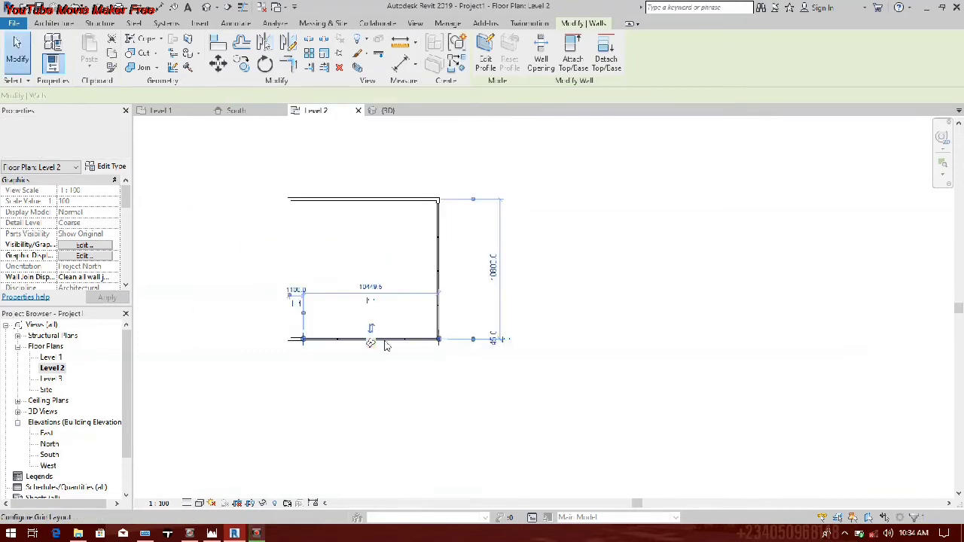
{"action": "scroll", "coordinate": [384, 345], "scroll_direction": "up", "scroll_amount": 1}
{"action": "middle_click_drag", "start_coordinate": [379, 371], "coordinate": [394, 401]}
{"action": "left_click_drag", "start_coordinate": [295, 371], "coordinate": [297, 309]}
{"action": "scroll", "coordinate": [474, 360], "scroll_direction": "up", "scroll_amount": 3}
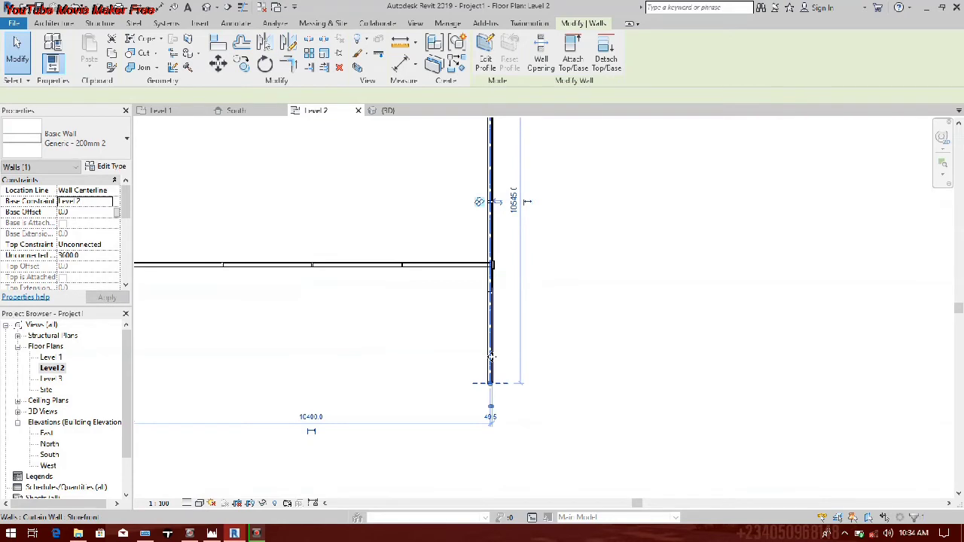
Step: Shorten the east curtain wall so its south end meets the relocated south curtain wall at the southeast corner
{"action": "left_click", "coordinate": [491, 357]}
{"action": "left_click_drag", "start_coordinate": [479, 202], "coordinate": [491, 265]}
{"action": "left_click", "coordinate": [487, 326]}
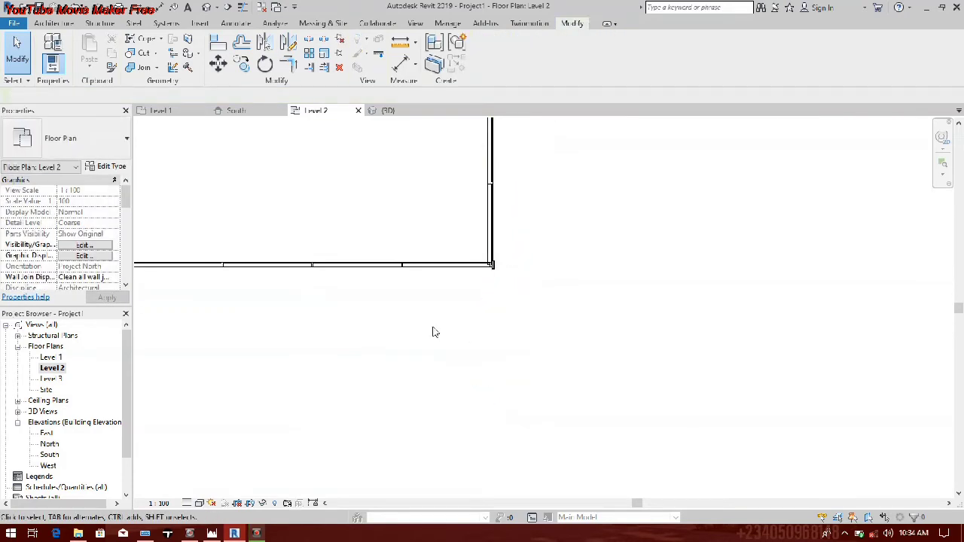
{"action": "scroll", "coordinate": [433, 333], "scroll_direction": "down", "scroll_amount": 2}
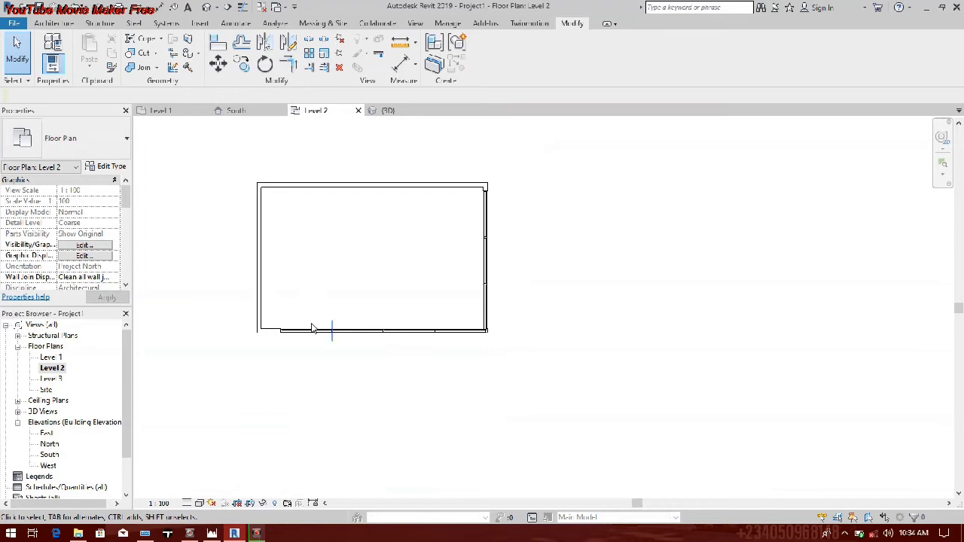
{"action": "middle_click_drag", "start_coordinate": [313, 327], "coordinate": [346, 362]}
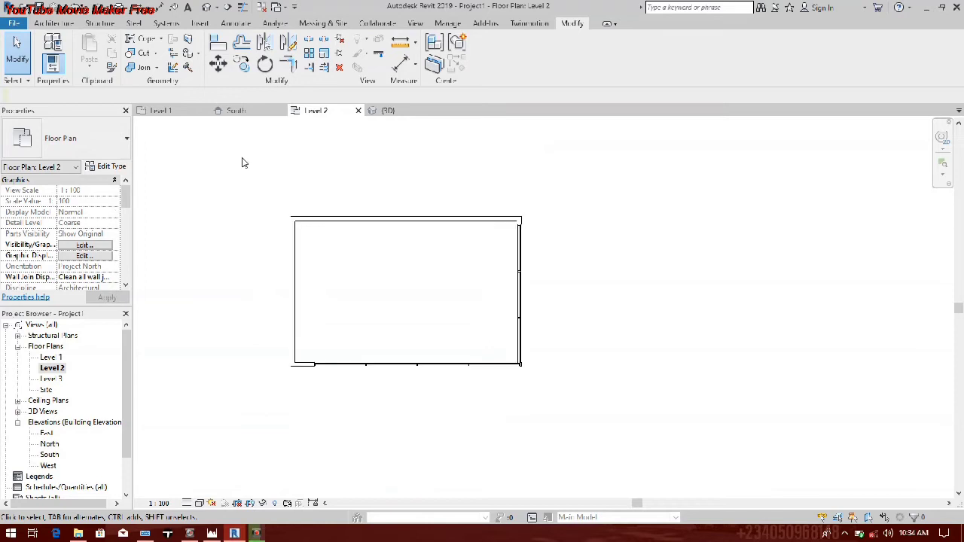
Step: Examine the west wall's end in the South elevation beside the reference sketch, and in the Level 2 floor plan
{"action": "double_click", "coordinate": [49, 456]}
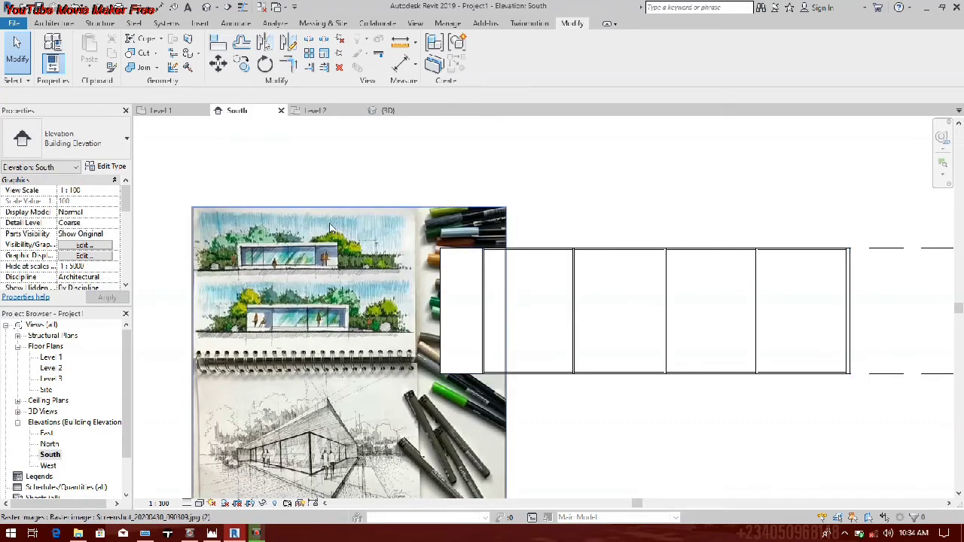
{"action": "scroll", "coordinate": [798, 315], "scroll_direction": "down", "scroll_amount": 3}
{"action": "scroll", "coordinate": [664, 318], "scroll_direction": "up", "scroll_amount": 3}
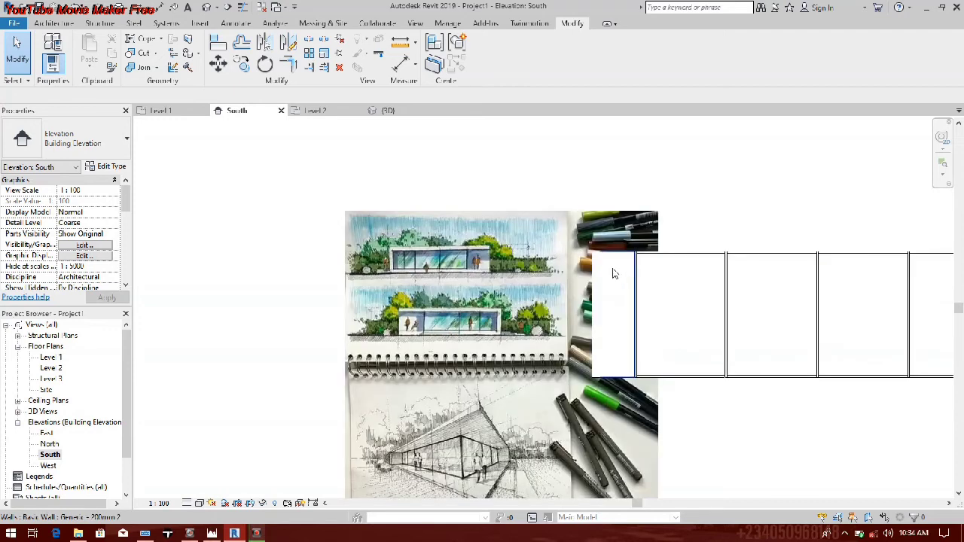
{"action": "left_click", "coordinate": [592, 275]}
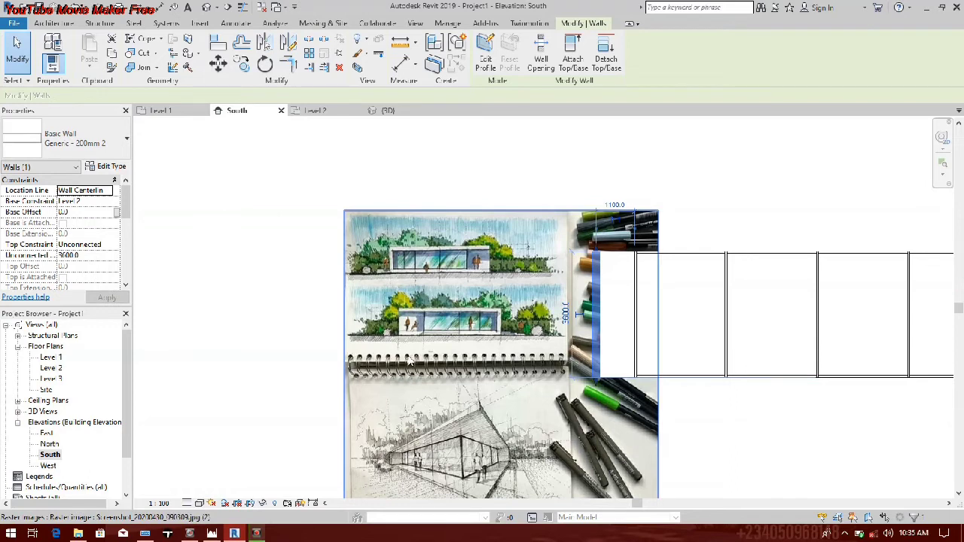
{"action": "double_click", "coordinate": [51, 368]}
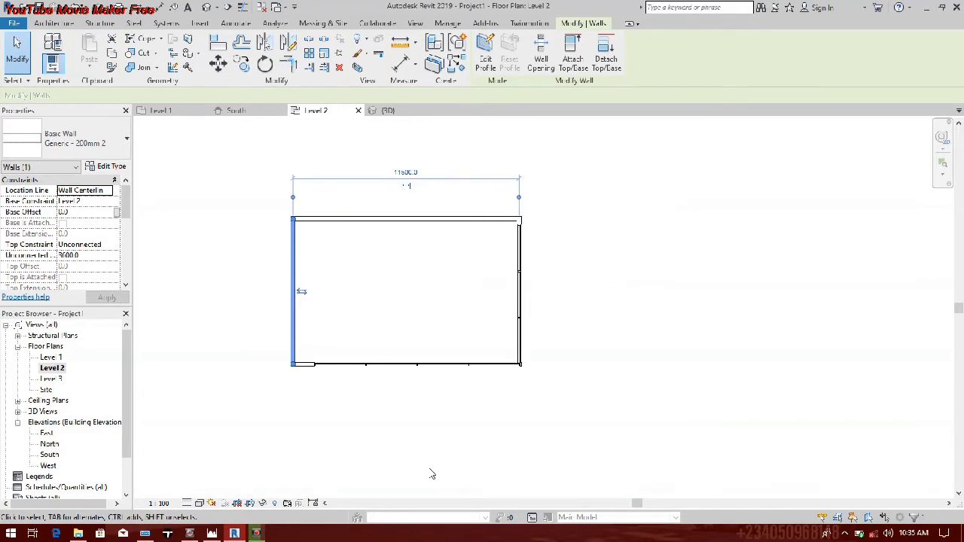
{"action": "left_click", "coordinate": [227, 226]}
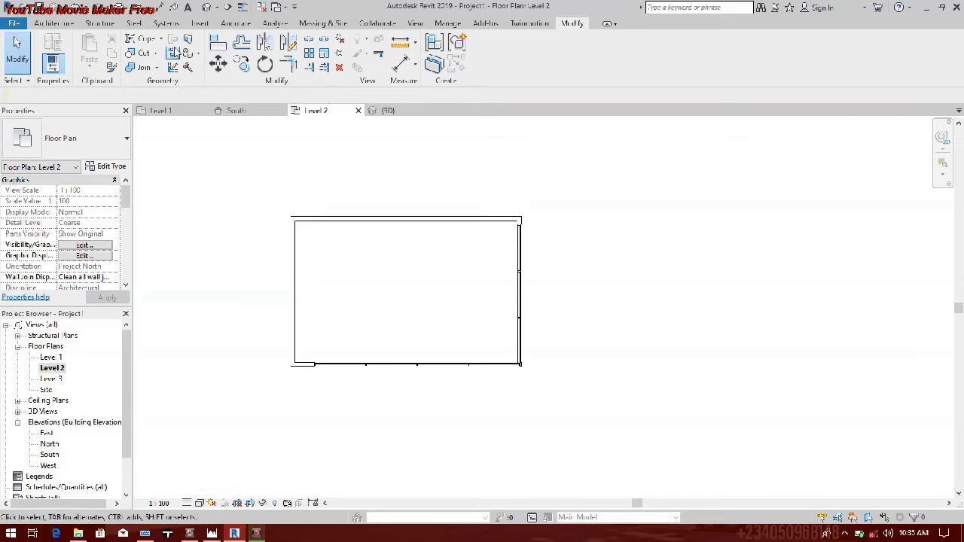
Step: Start an in-place model in the Casework category with the name Casework 1
{"action": "left_click", "coordinate": [58, 28]}
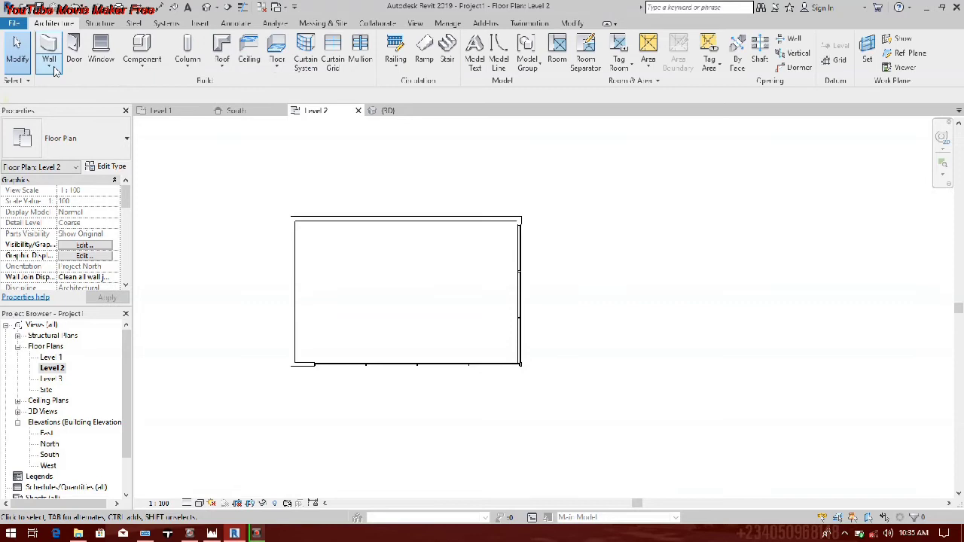
{"action": "left_click", "coordinate": [152, 72]}
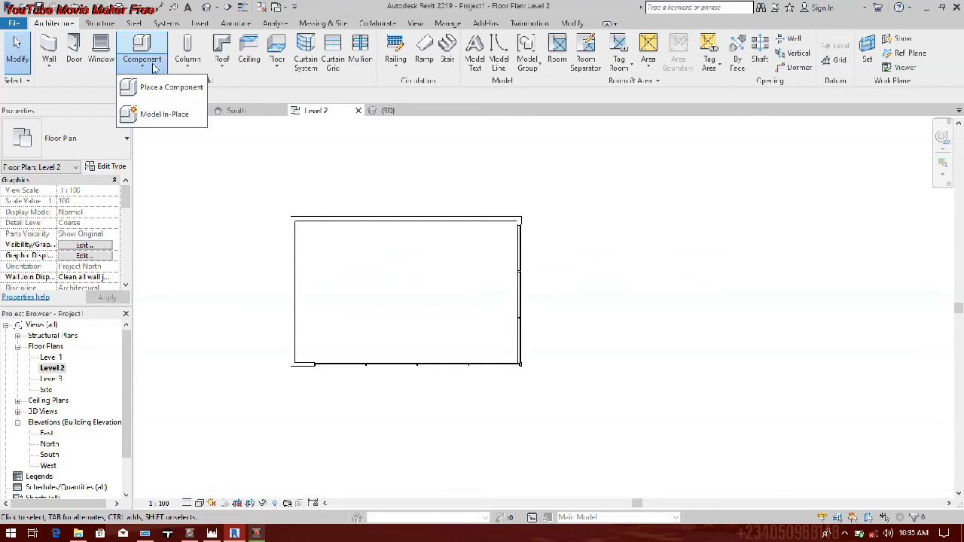
{"action": "left_click", "coordinate": [178, 114]}
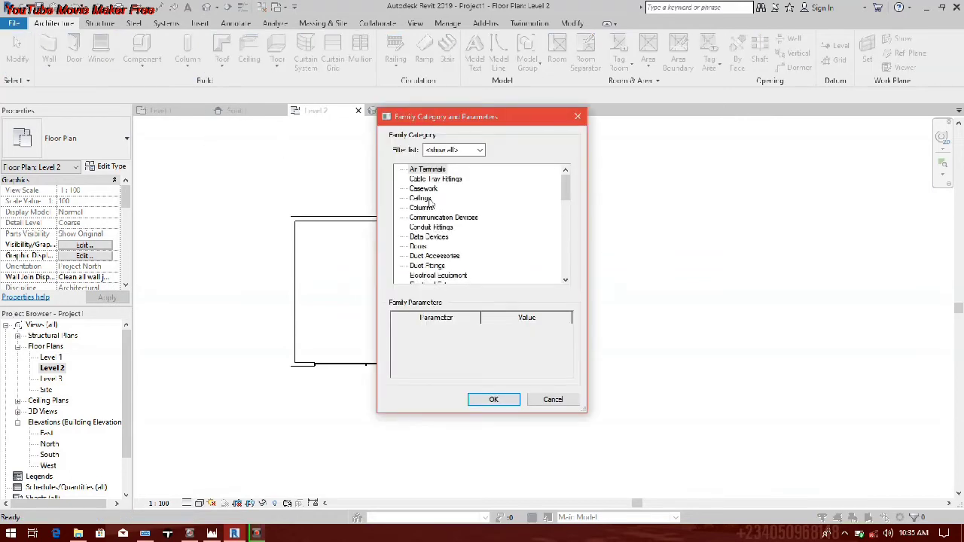
{"action": "key", "text": "Escape"}
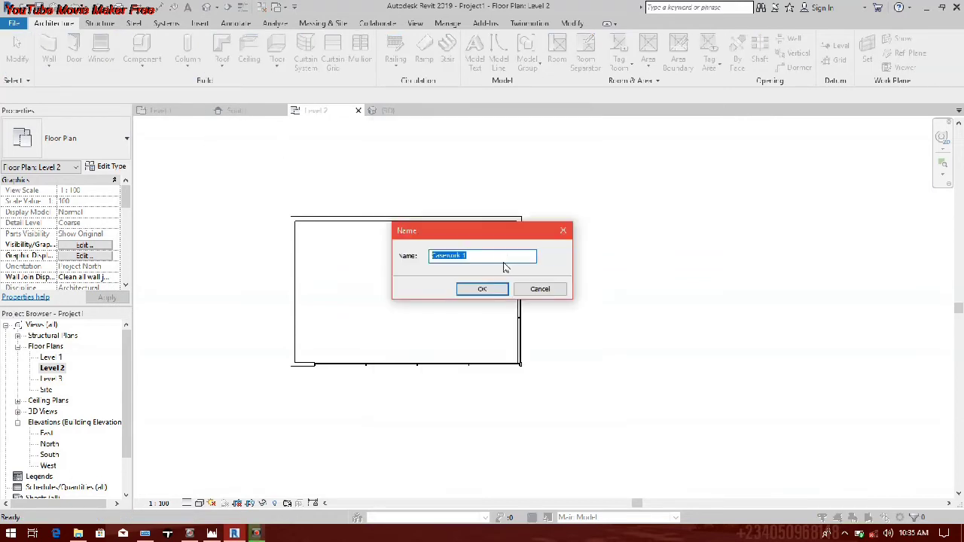
{"action": "left_click", "coordinate": [473, 288]}
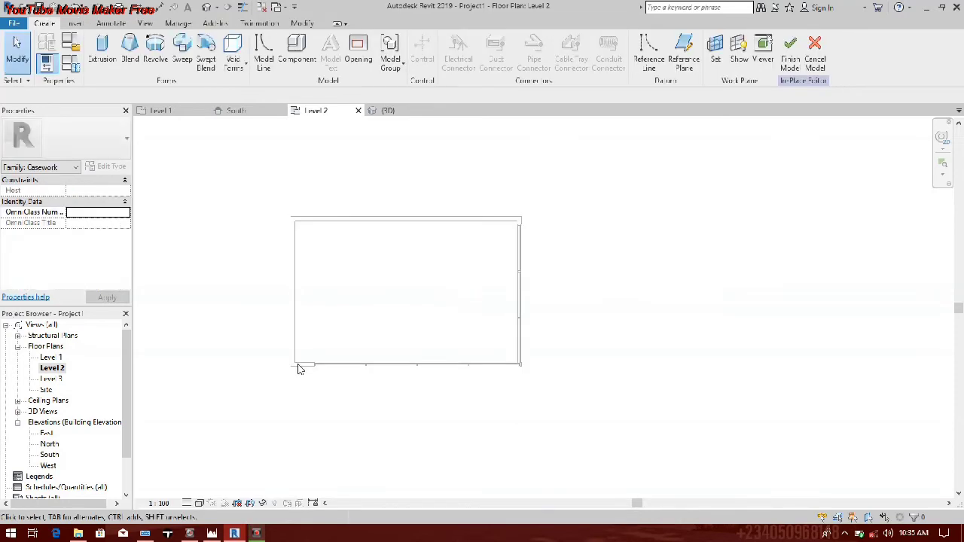
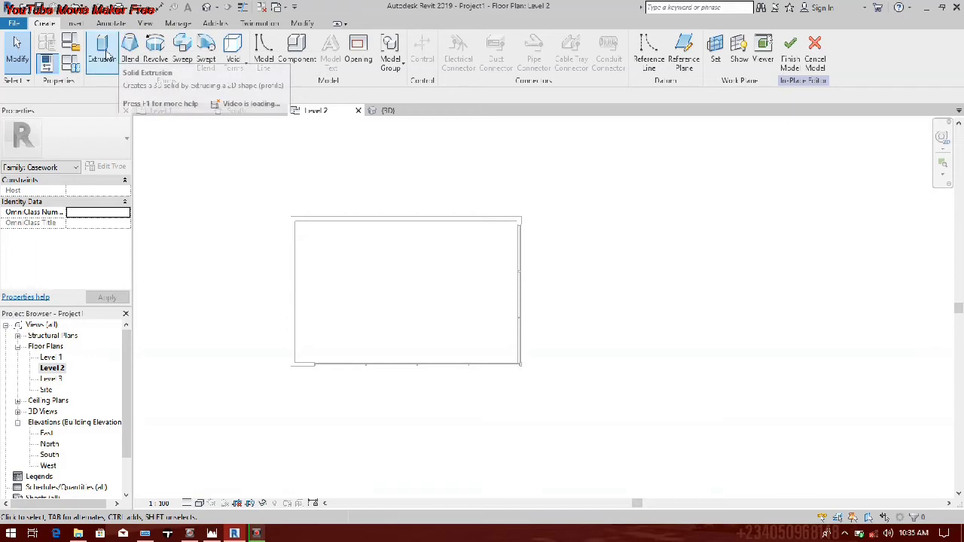
Step: Start a solid extrusion in the South elevation and set its work plane to the face of a south curtain wall panel
{"action": "left_click", "coordinate": [103, 53]}
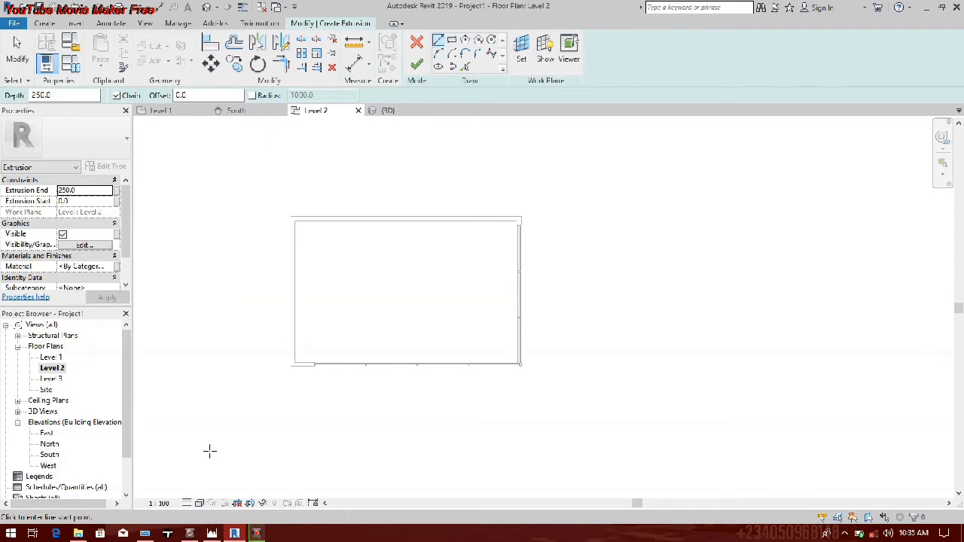
{"action": "key", "text": "Escape"}
{"action": "double_click", "coordinate": [49, 456]}
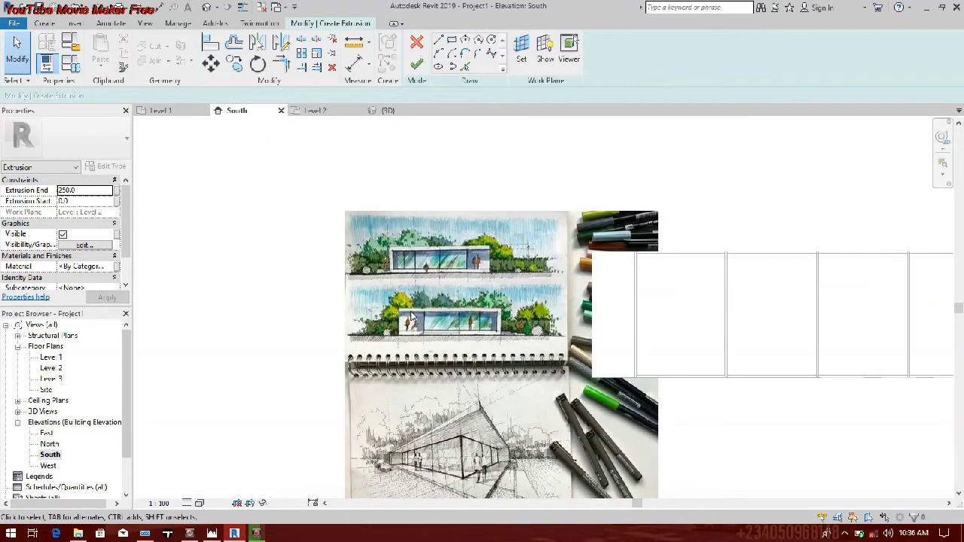
{"action": "scroll", "coordinate": [326, 280], "scroll_direction": "down", "scroll_amount": 2}
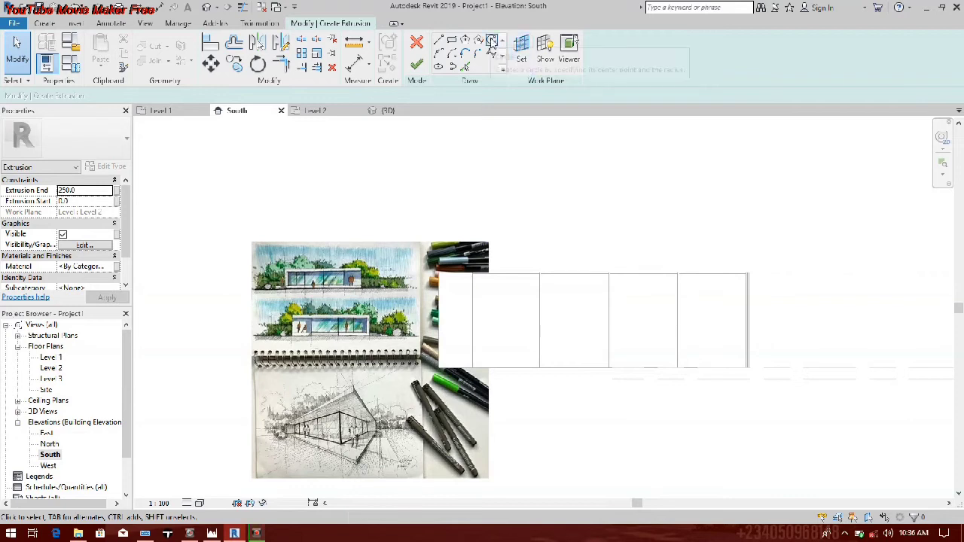
{"action": "left_click", "coordinate": [521, 51]}
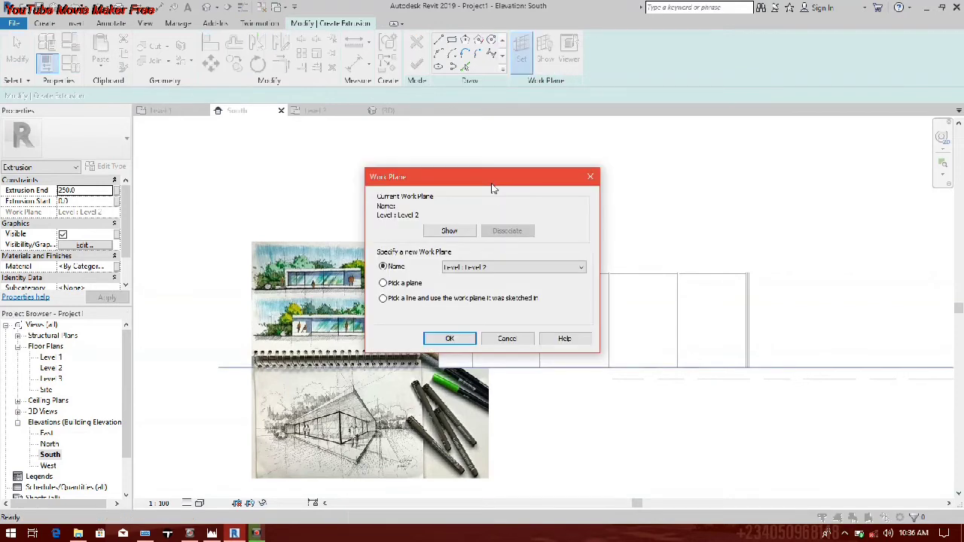
{"action": "left_click", "coordinate": [384, 283]}
{"action": "left_click", "coordinate": [513, 268]}
{"action": "left_click", "coordinate": [516, 271]}
{"action": "left_click", "coordinate": [384, 284]}
{"action": "left_click", "coordinate": [449, 340]}
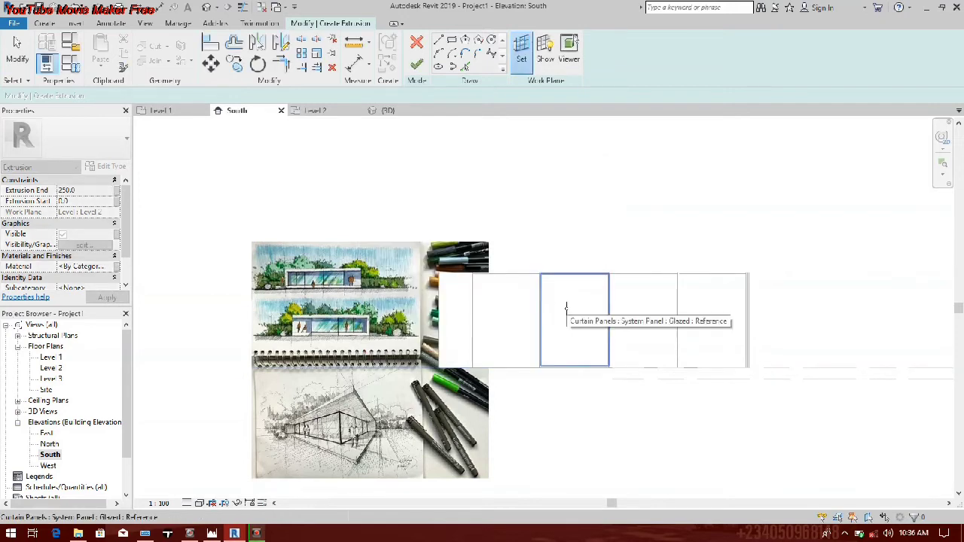
{"action": "left_click", "coordinate": [567, 307]}
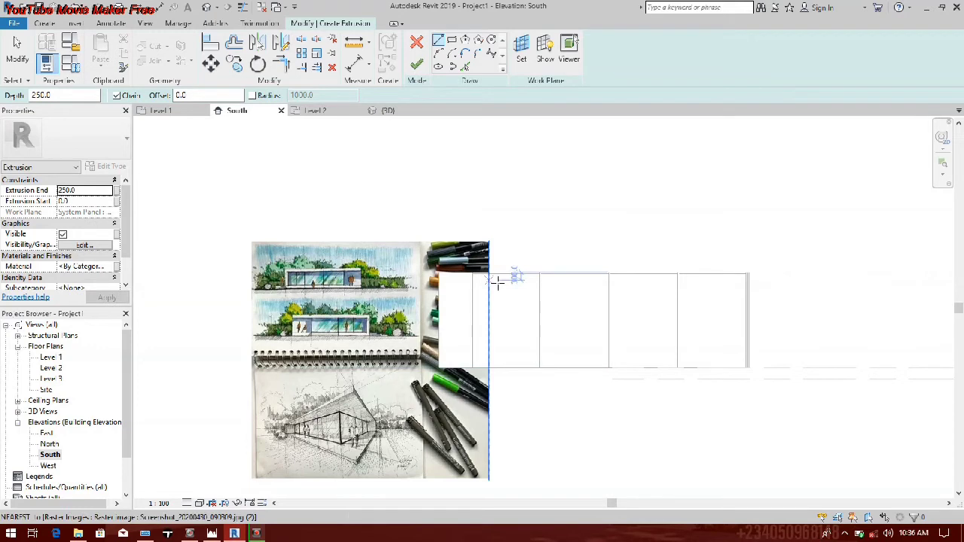
Step: Sketch a rectangle about 13,600 by 3,600 mm from the facade's upper west corner past its east end, and a larger one around it, about 14,400 by 4,400 mm
{"action": "left_click", "coordinate": [452, 39]}
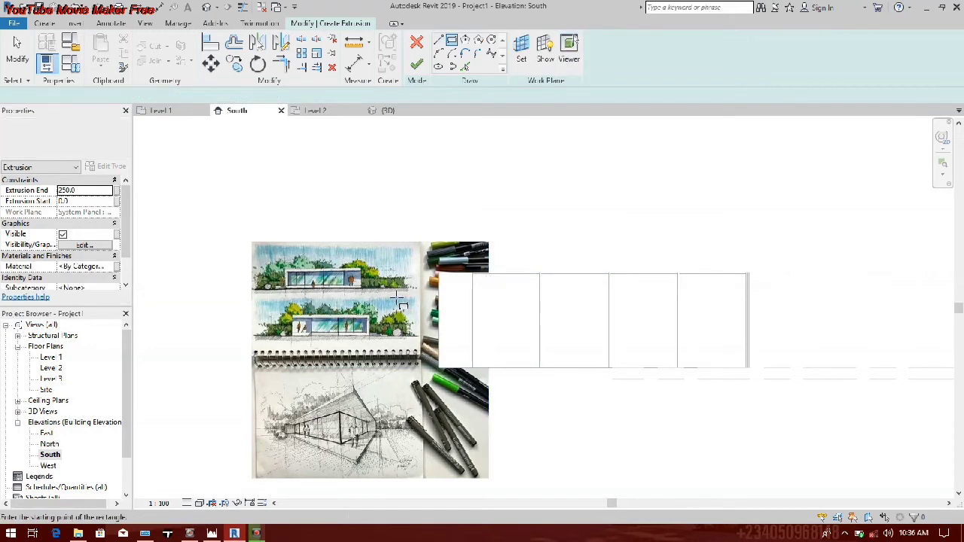
{"action": "left_click", "coordinate": [439, 273]}
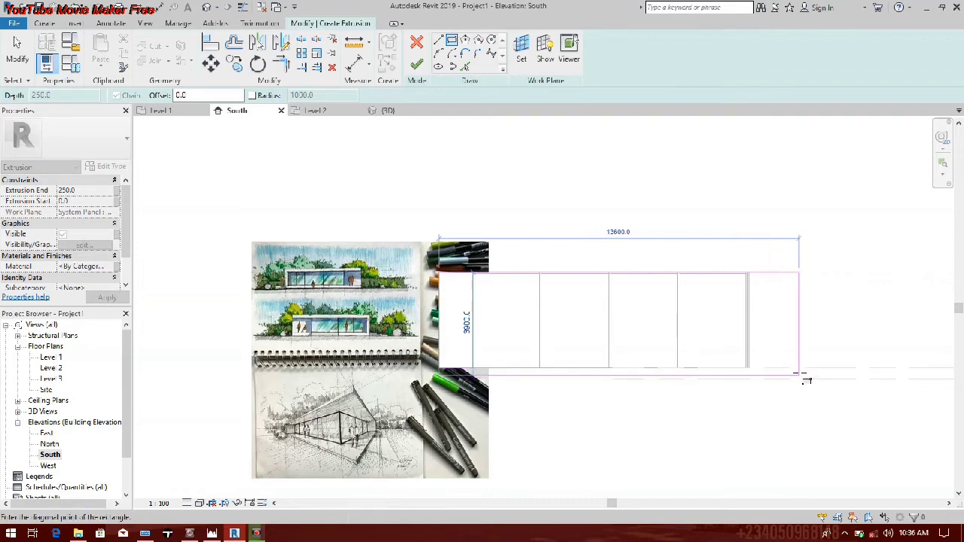
{"action": "left_click", "coordinate": [798, 368]}
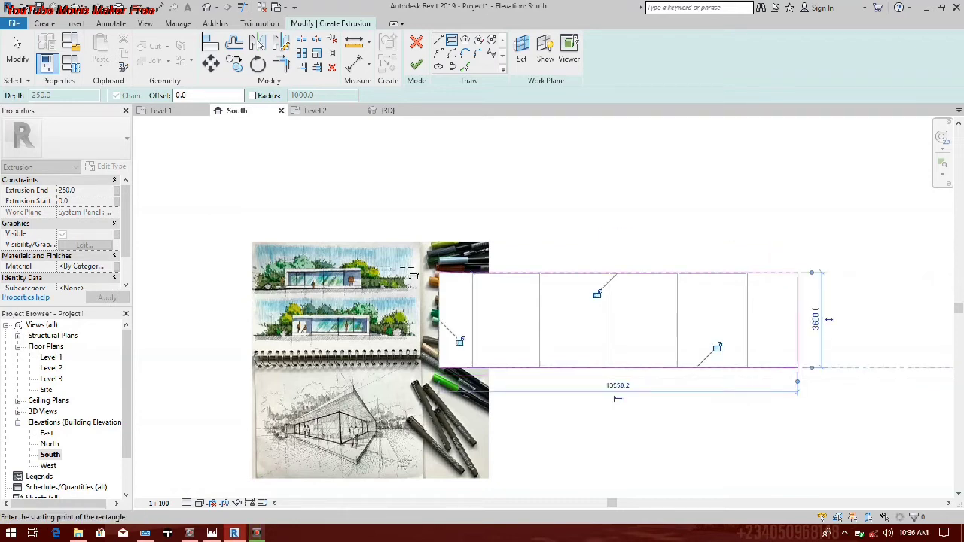
{"action": "left_click", "coordinate": [429, 264]}
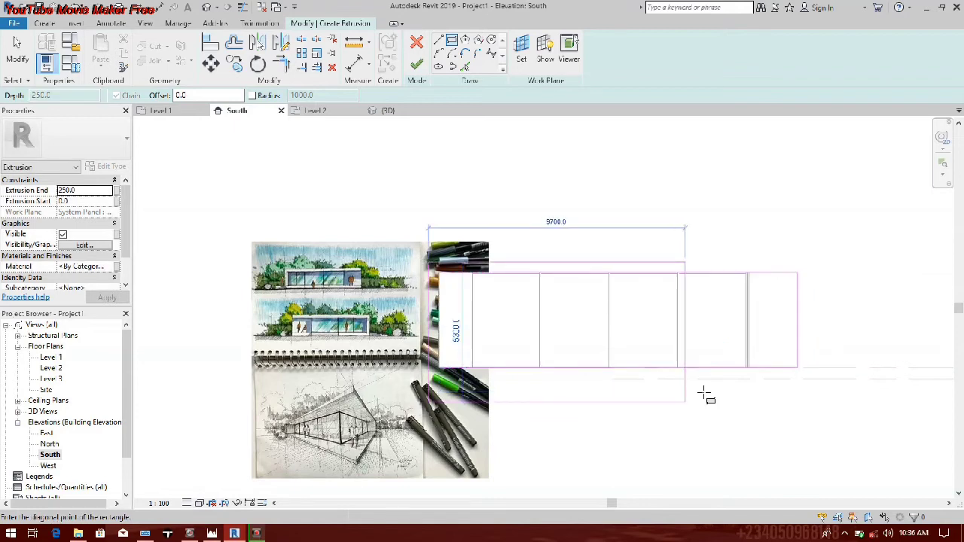
{"action": "left_click", "coordinate": [811, 379]}
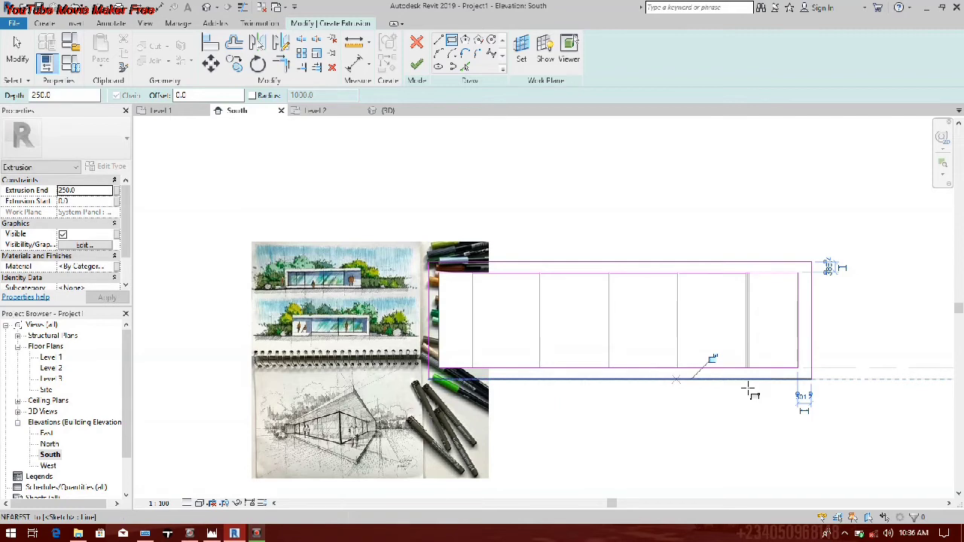
{"action": "scroll", "coordinate": [749, 387], "scroll_direction": "up", "scroll_amount": 3}
{"action": "key", "text": "Escape"}
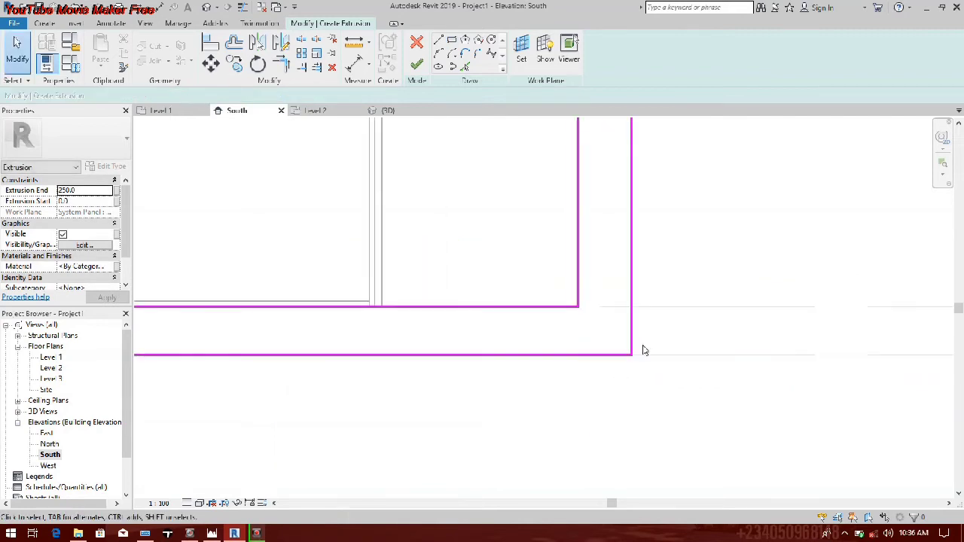
{"action": "scroll", "coordinate": [644, 350], "scroll_direction": "down", "scroll_amount": 5}
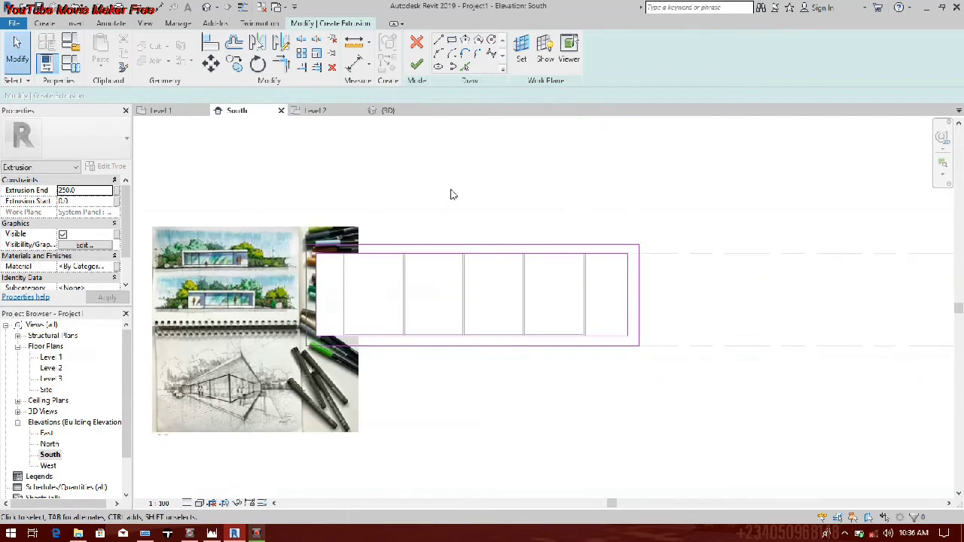
Step: Trim the east side of both rectangles into one C-shaped profile with closed roof and floor slab ends
{"action": "left_click", "coordinate": [628, 299]}
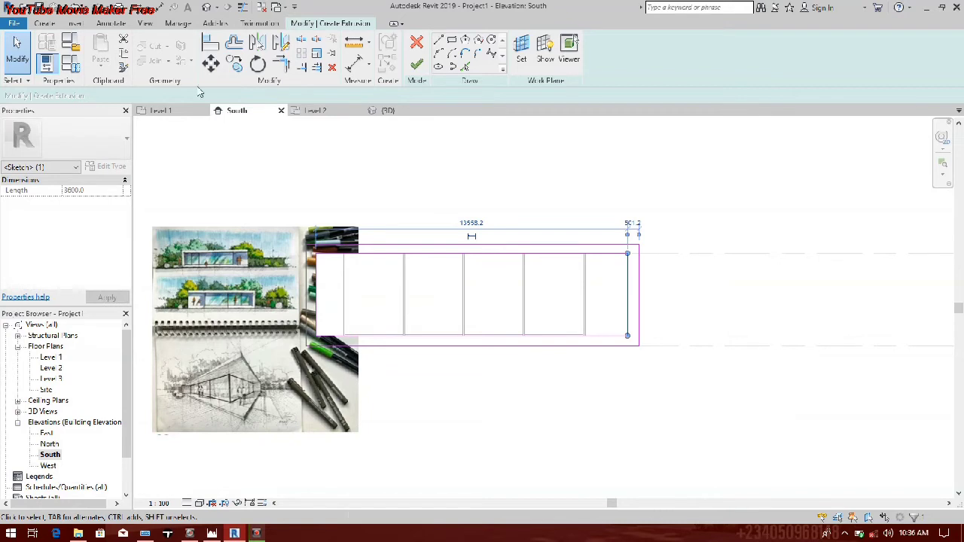
{"action": "key", "text": "t"}
{"action": "key", "text": "r"}
{"action": "left_click", "coordinate": [658, 254]}
{"action": "left_click", "coordinate": [638, 251]}
{"action": "left_click", "coordinate": [620, 317]}
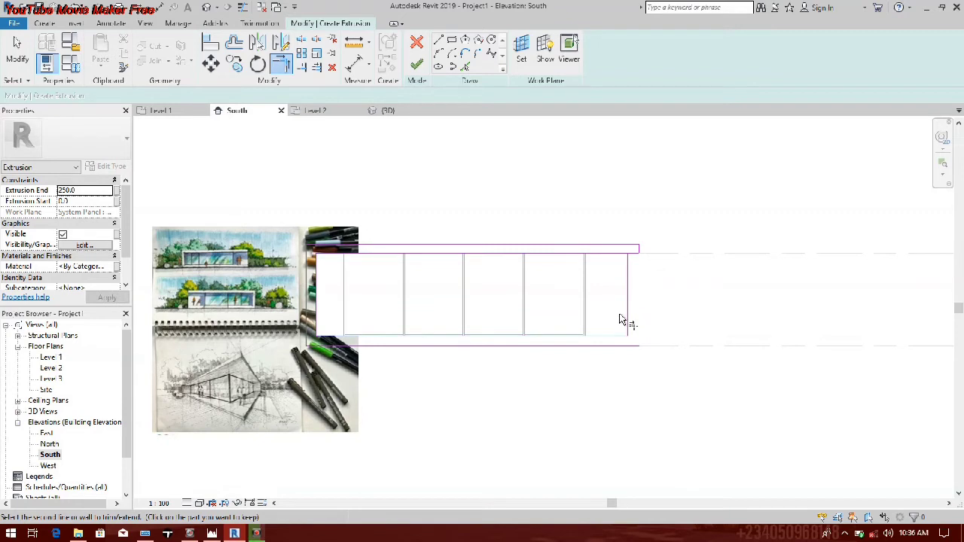
{"action": "left_click", "coordinate": [629, 315]}
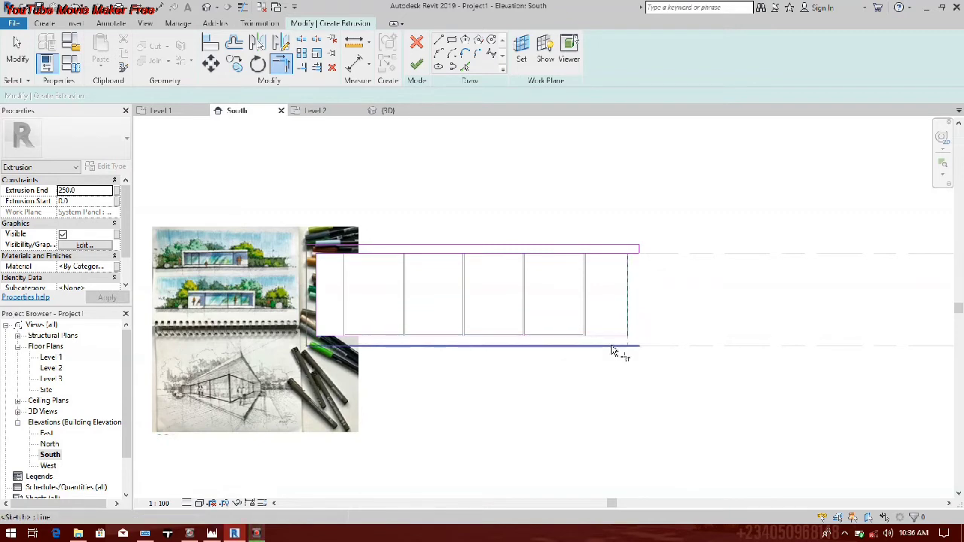
{"action": "left_click", "coordinate": [612, 348]}
{"action": "scroll", "coordinate": [628, 347], "scroll_direction": "up", "scroll_amount": 3}
{"action": "left_click", "coordinate": [629, 346]}
{"action": "left_click", "coordinate": [609, 321]}
{"action": "scroll", "coordinate": [461, 256], "scroll_direction": "down", "scroll_amount": 3}
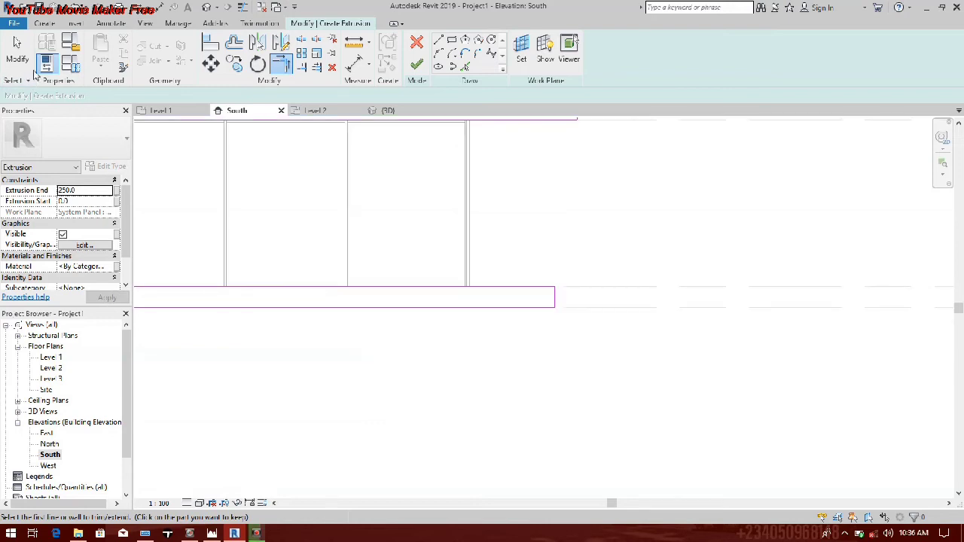
{"action": "scroll", "coordinate": [558, 351], "scroll_direction": "down", "scroll_amount": 3}
{"action": "middle_click_drag", "start_coordinate": [559, 351], "coordinate": [556, 353]}
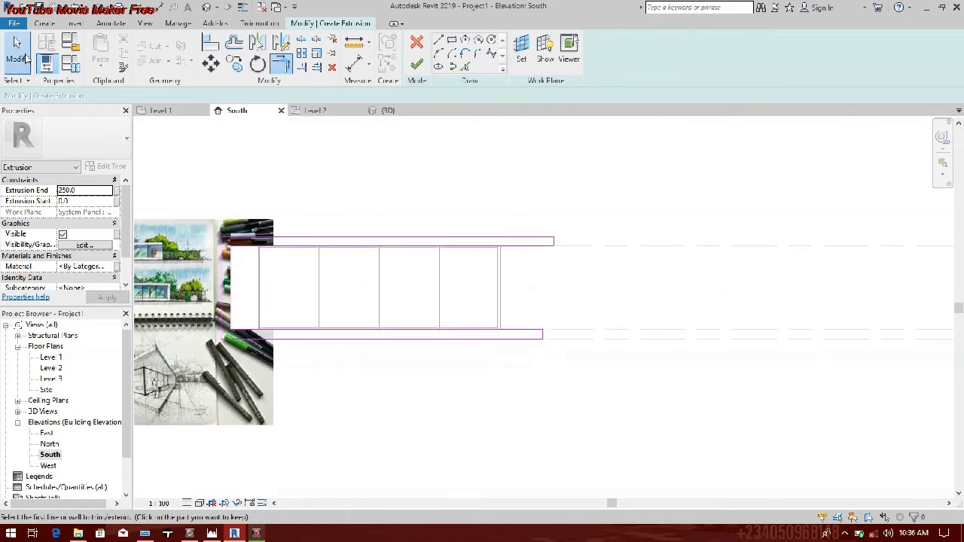
Step: Move the floor slab's east end line to about 2600 mm beyond the facade's east end and finish the extrusion sketch
{"action": "left_click", "coordinate": [26, 57]}
{"action": "scroll", "coordinate": [536, 338], "scroll_direction": "up", "scroll_amount": 4}
{"action": "left_click_drag", "start_coordinate": [537, 338], "coordinate": [583, 328]}
{"action": "scroll", "coordinate": [583, 329], "scroll_direction": "down", "scroll_amount": 3}
{"action": "middle_click_drag", "start_coordinate": [582, 328], "coordinate": [634, 329]}
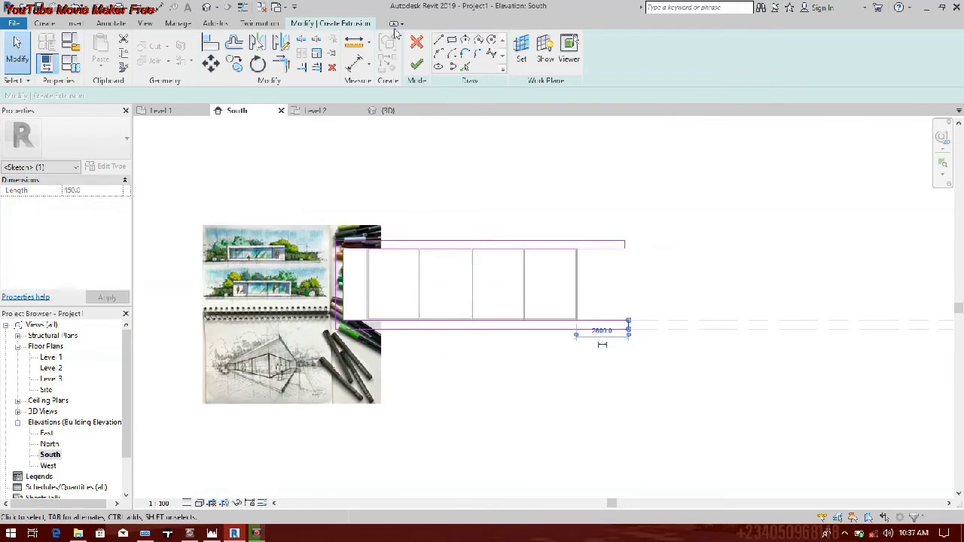
{"action": "left_click", "coordinate": [416, 65]}
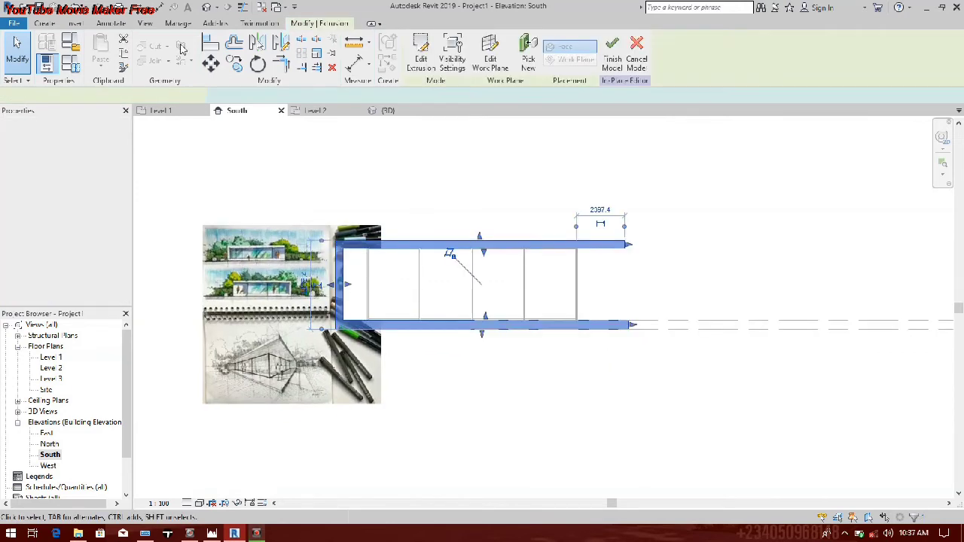
Step: In the Site floor plan, stretch the C-shaped extrusion north and south so it covers the building and overhangs both sides
{"action": "left_click", "coordinate": [45, 389]}
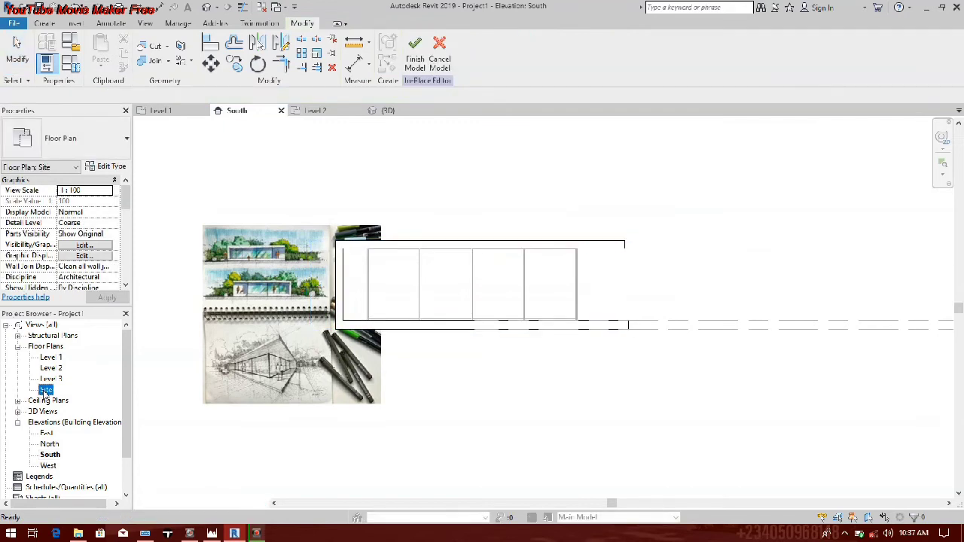
{"action": "double_click", "coordinate": [45, 390]}
{"action": "left_click", "coordinate": [511, 256]}
{"action": "scroll", "coordinate": [486, 245], "scroll_direction": "up", "scroll_amount": 5}
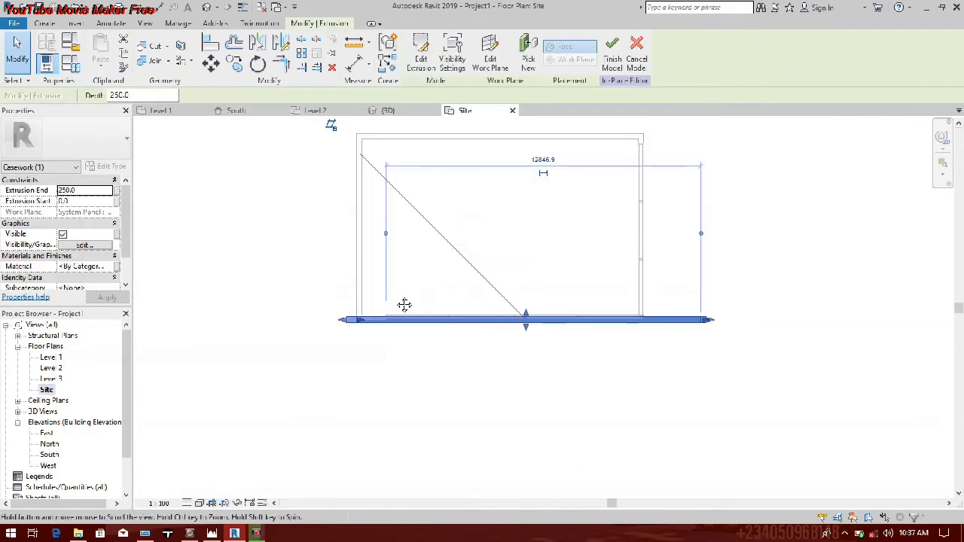
{"action": "left_click_drag", "start_coordinate": [527, 314], "coordinate": [530, 133]}
{"action": "middle_click_drag", "start_coordinate": [530, 133], "coordinate": [532, 216]}
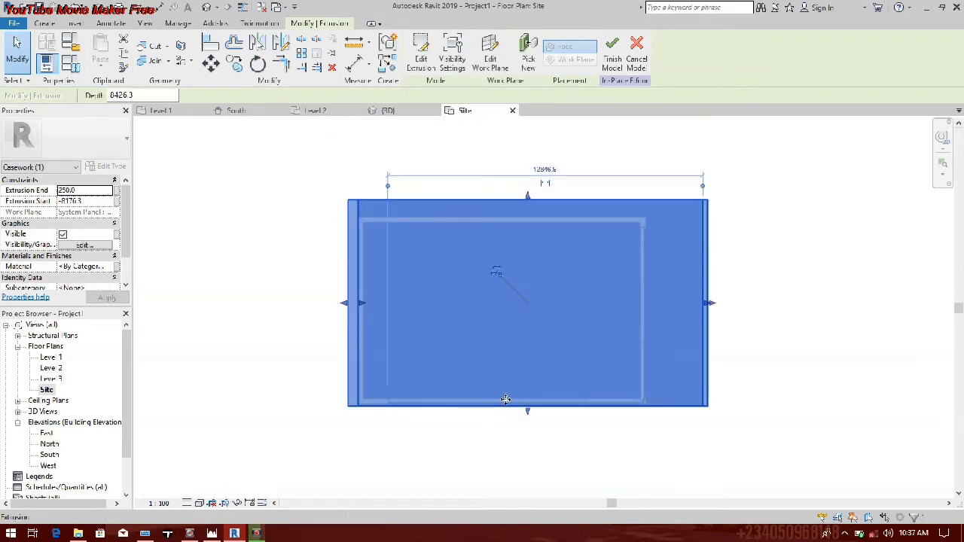
{"action": "middle_click_drag", "start_coordinate": [530, 416], "coordinate": [525, 356]}
{"action": "left_click_drag", "start_coordinate": [526, 360], "coordinate": [525, 376]}
{"action": "left_click", "coordinate": [540, 425]}
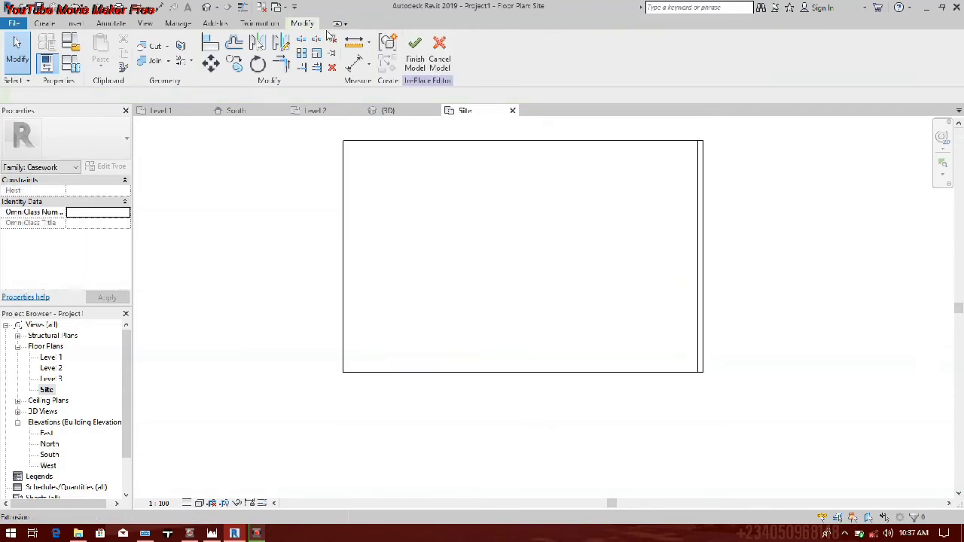
Step: Examine the modelled C-shaped frame in the South elevation against the front elevations in the reference sketch
{"action": "double_click", "coordinate": [49, 455]}
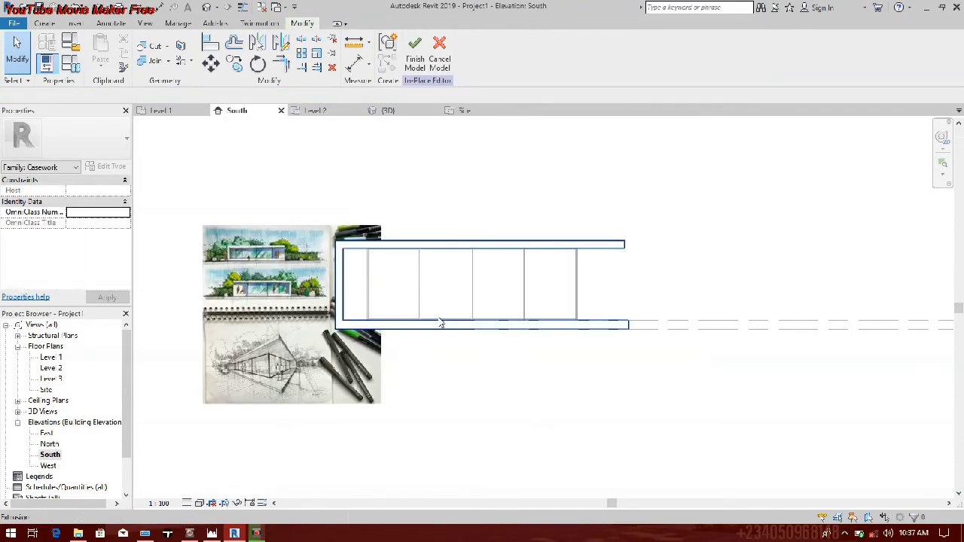
{"action": "scroll", "coordinate": [496, 264], "scroll_direction": "down", "scroll_amount": 2}
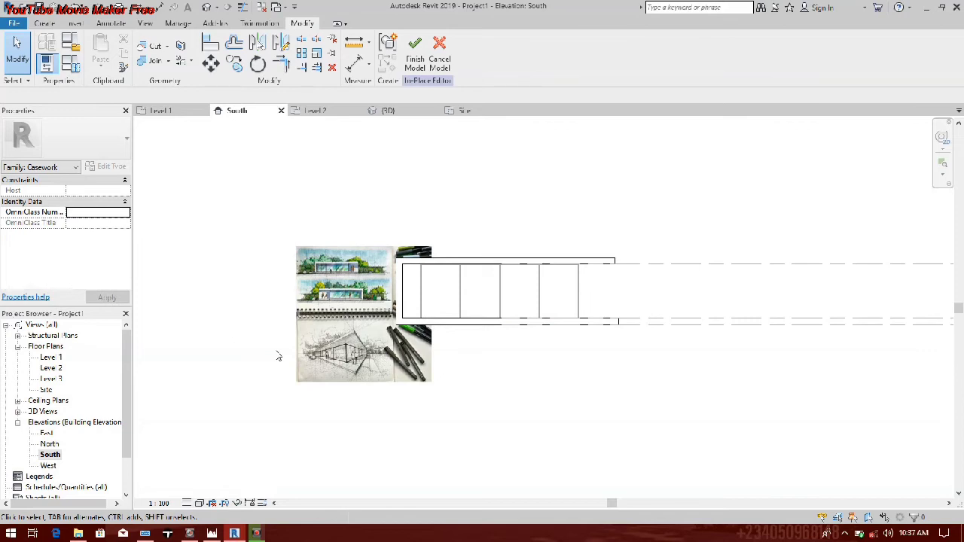
{"action": "scroll", "coordinate": [278, 356], "scroll_direction": "up", "scroll_amount": 2}
{"action": "scroll", "coordinate": [286, 366], "scroll_direction": "up", "scroll_amount": 5}
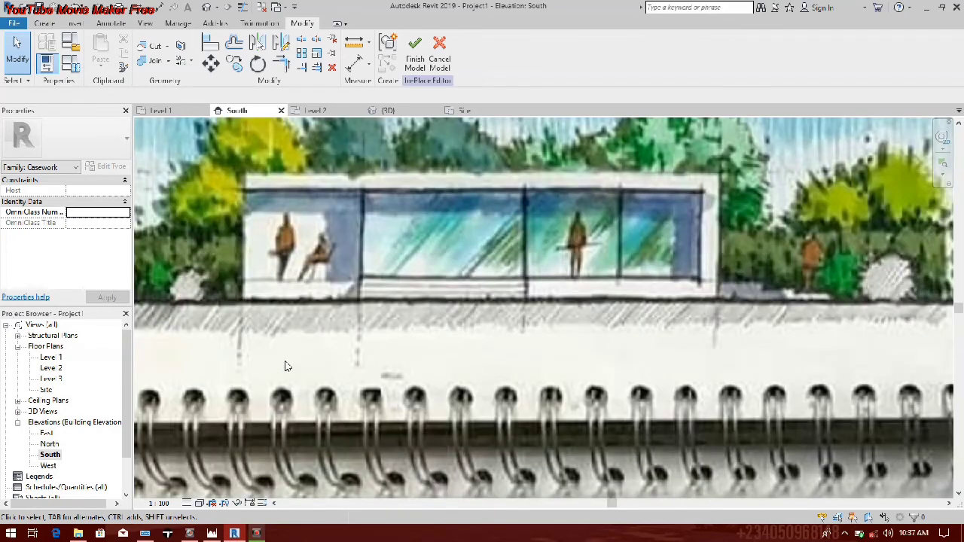
{"action": "scroll", "coordinate": [286, 367], "scroll_direction": "up", "scroll_amount": 3}
{"action": "scroll", "coordinate": [298, 345], "scroll_direction": "down", "scroll_amount": 4}
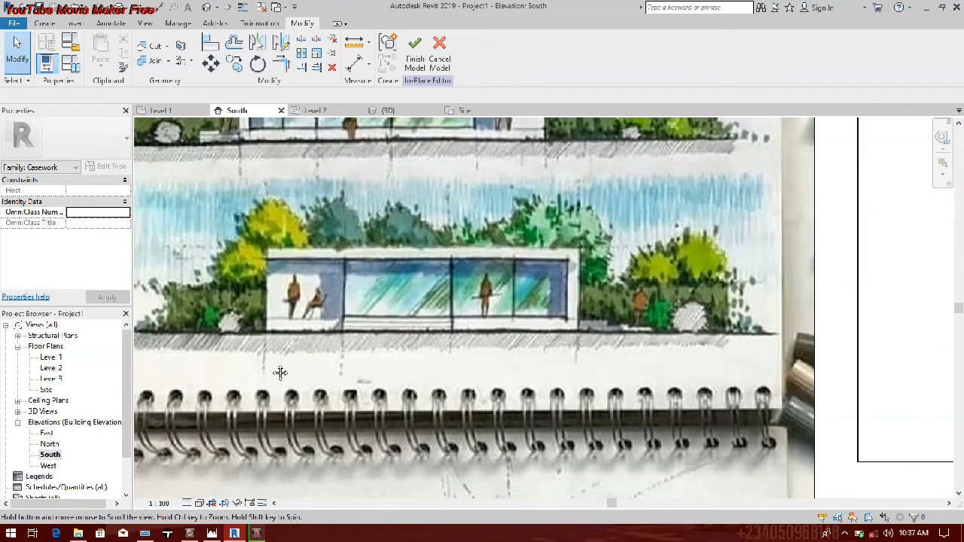
{"action": "middle_click_drag", "start_coordinate": [279, 373], "coordinate": [192, 372]}
{"action": "scroll", "coordinate": [192, 373], "scroll_direction": "down", "scroll_amount": 3}
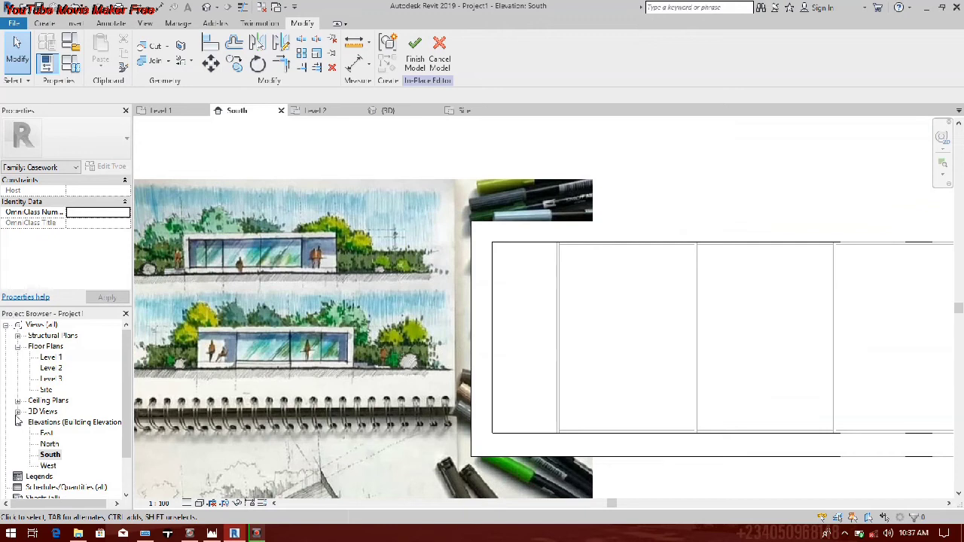
{"action": "scroll", "coordinate": [412, 398], "scroll_direction": "down", "scroll_amount": 2}
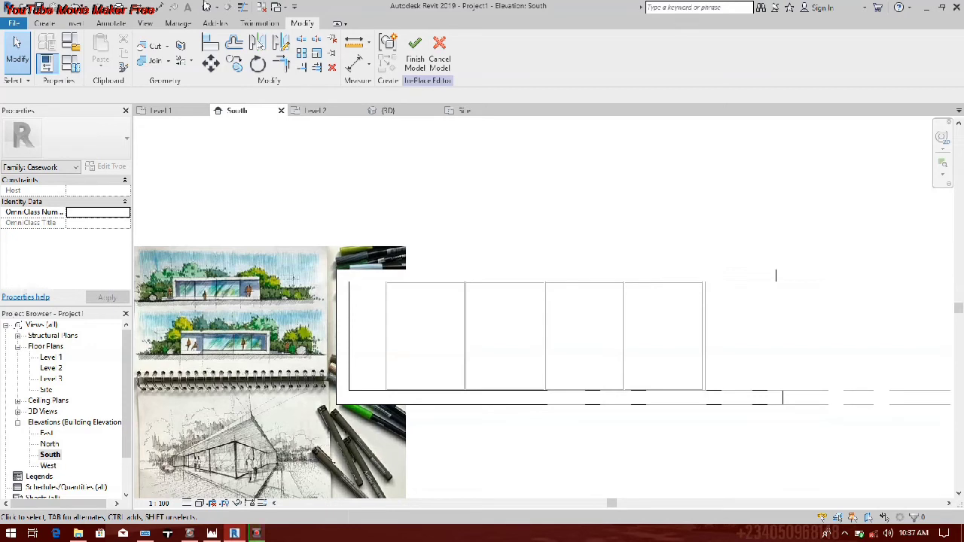
Step: Start a perspective camera in the Site floor plan with the eye offset at 500 mm from Level 1
{"action": "left_click", "coordinate": [218, 7]}
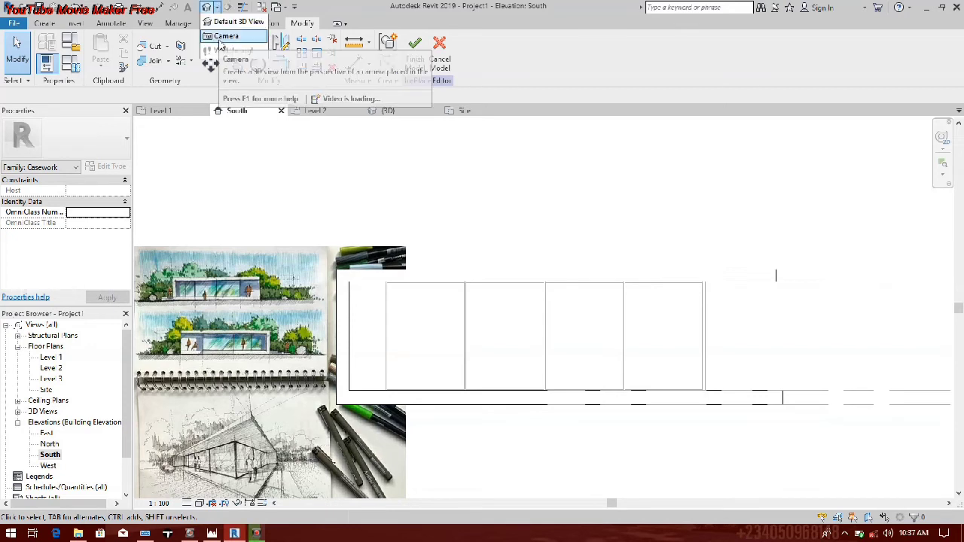
{"action": "left_click", "coordinate": [47, 390]}
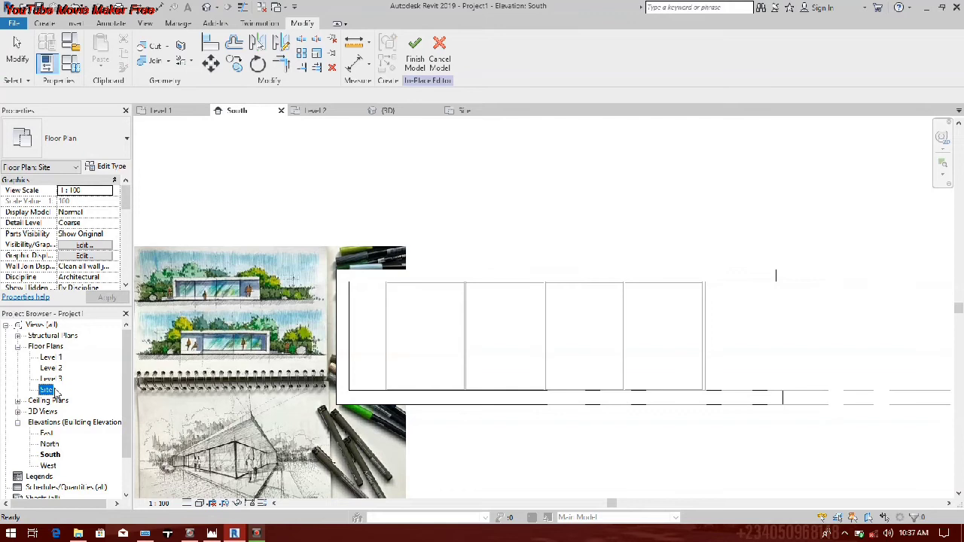
{"action": "double_click", "coordinate": [48, 391]}
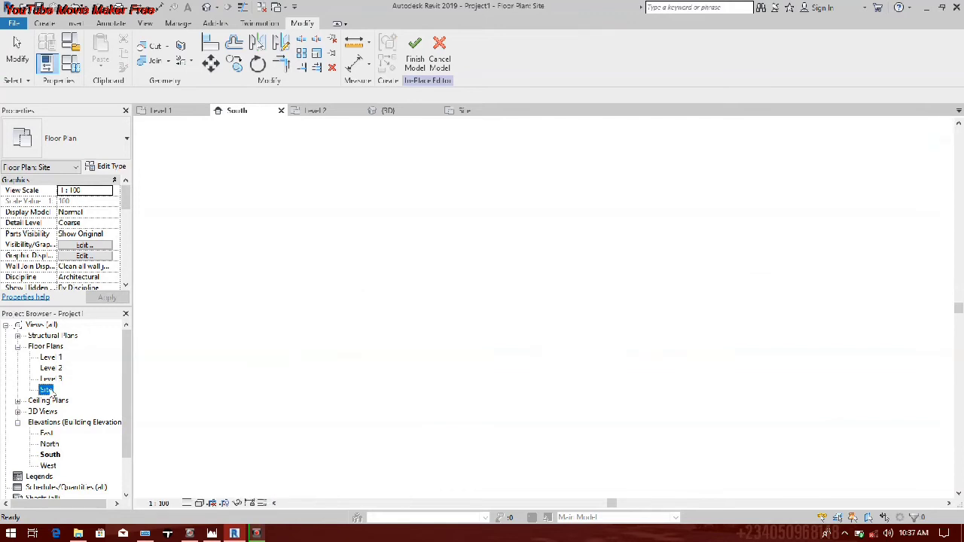
{"action": "scroll", "coordinate": [449, 357], "scroll_direction": "down", "scroll_amount": 2}
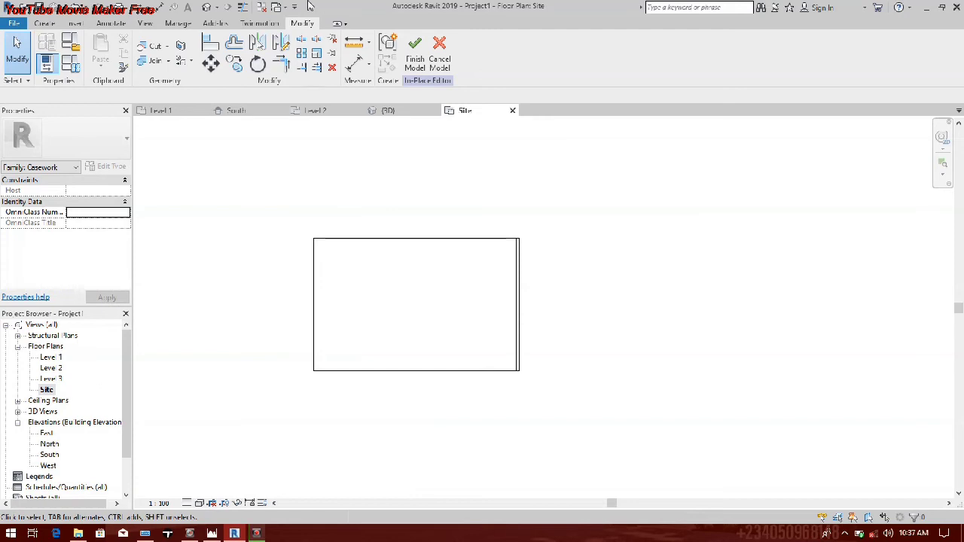
{"action": "left_click", "coordinate": [216, 7]}
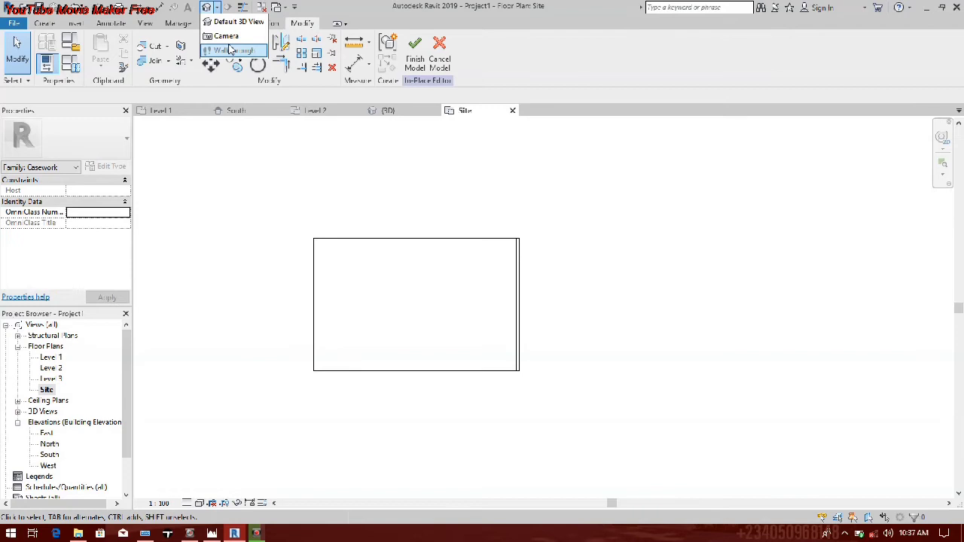
{"action": "left_click", "coordinate": [224, 36]}
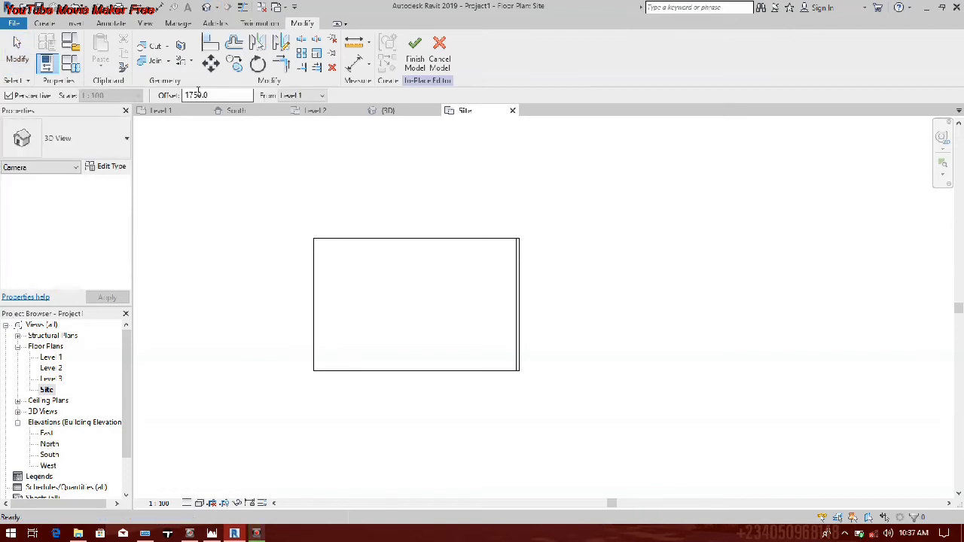
{"action": "left_click_drag", "start_coordinate": [225, 99], "coordinate": [184, 101]}
{"action": "type", "text": "500"}
{"action": "key", "text": "Return"}
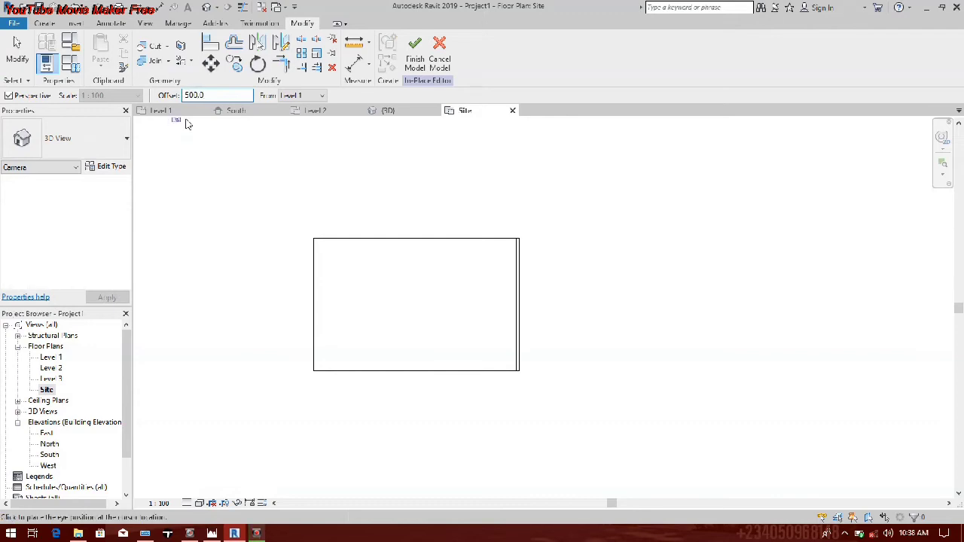
{"action": "left_click", "coordinate": [311, 96]}
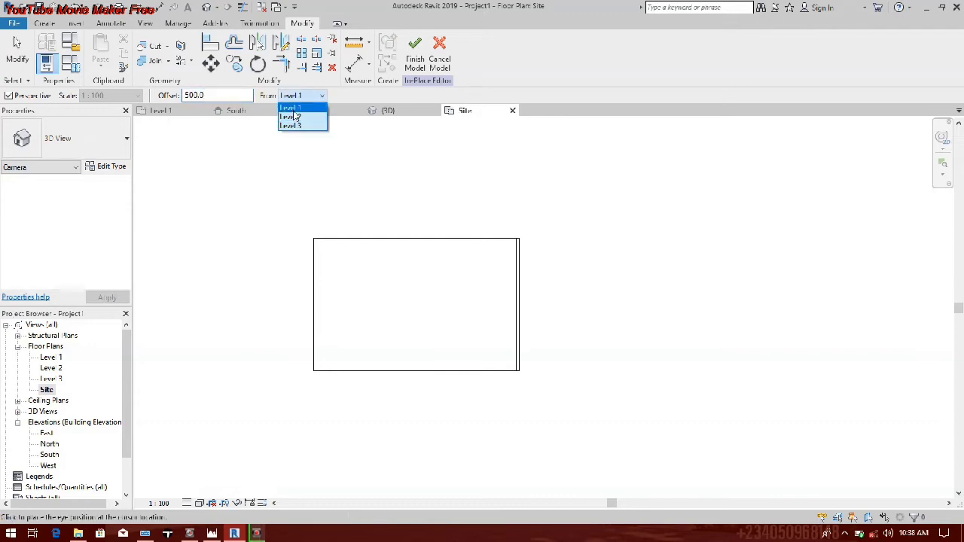
{"action": "left_click", "coordinate": [298, 99]}
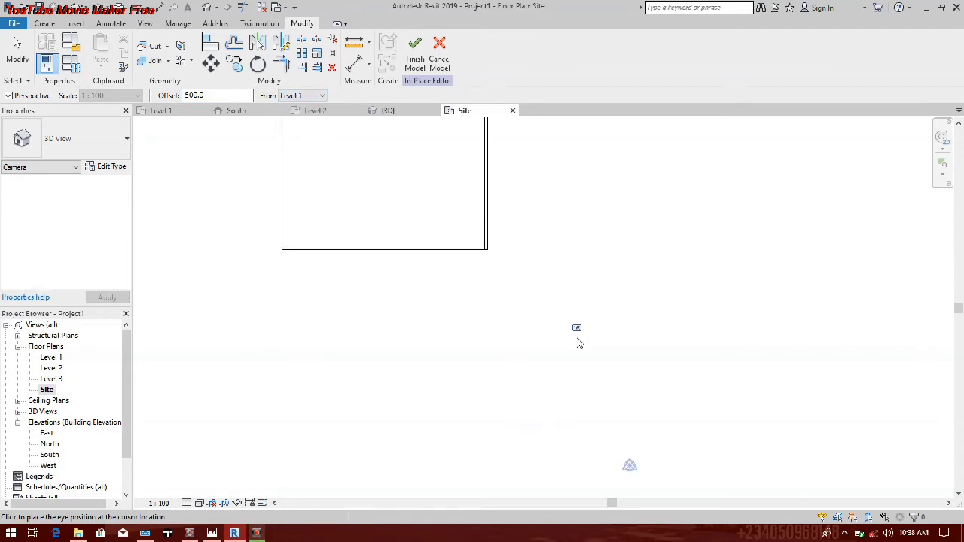
Step: Place the camera's eye southeast of the building and aim its target northwest across the pavilion's glazed corner
{"action": "scroll", "coordinate": [571, 401], "scroll_direction": "down", "scroll_amount": 2}
{"action": "left_click", "coordinate": [582, 415]}
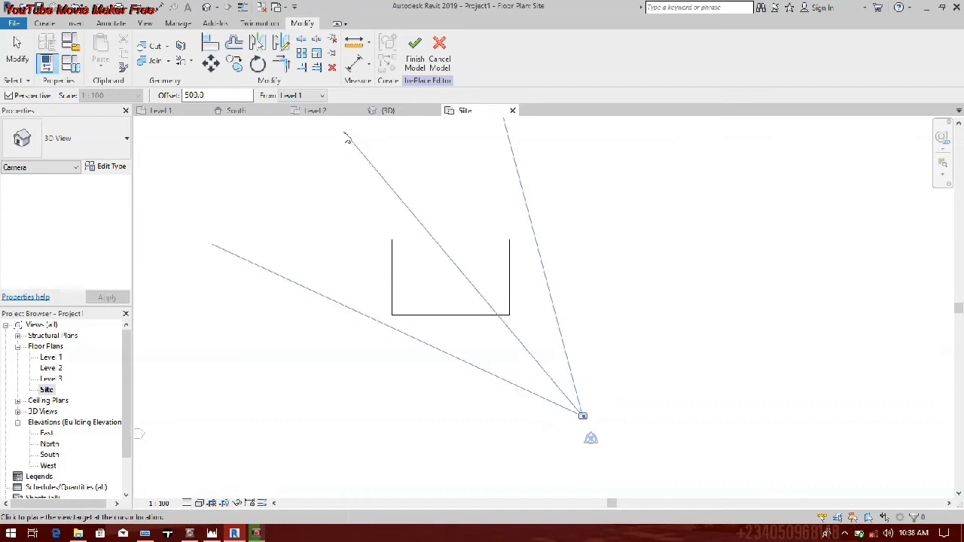
{"action": "middle_click_drag", "start_coordinate": [347, 138], "coordinate": [347, 371]}
{"action": "middle_click_drag", "start_coordinate": [204, 160], "coordinate": [375, 260]}
{"action": "left_click", "coordinate": [290, 141]}
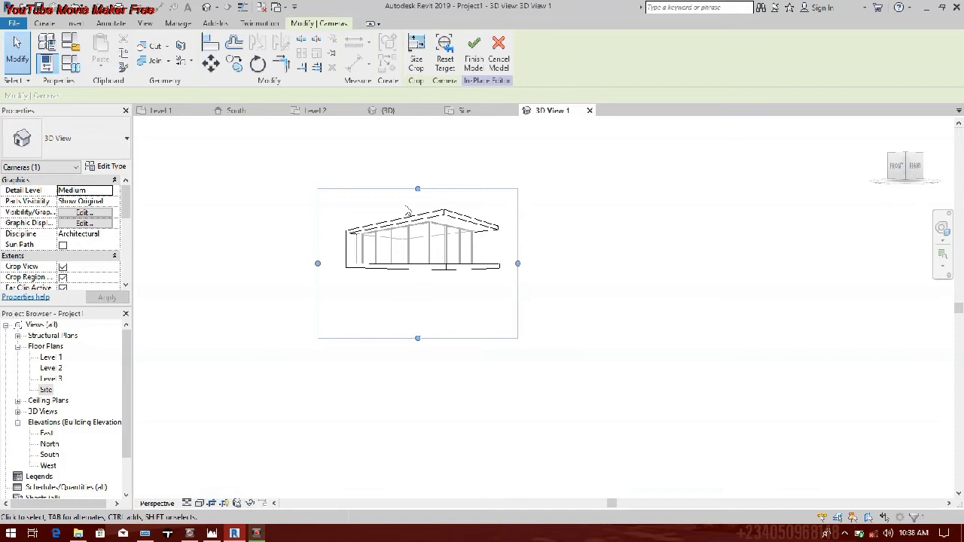
Step: Raise the camera view's lower crop edge to just below the floor slab and extend the upper edge slightly above the roof
{"action": "left_click_drag", "start_coordinate": [417, 338], "coordinate": [417, 274]}
{"action": "scroll", "coordinate": [418, 206], "scroll_direction": "up", "scroll_amount": 3}
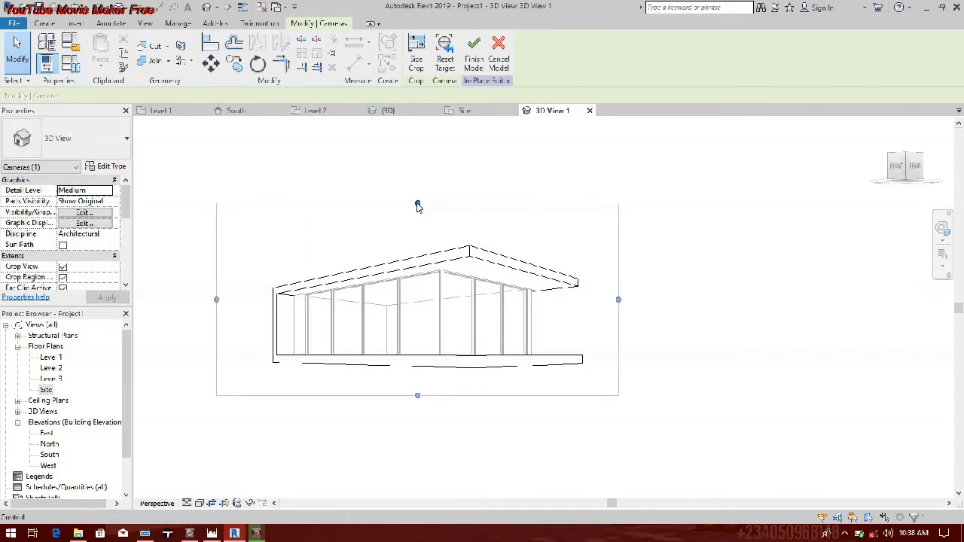
{"action": "left_click_drag", "start_coordinate": [418, 205], "coordinate": [417, 175]}
Step: Finish the in-place model of the C-shaped frame
{"action": "left_click", "coordinate": [371, 303]}
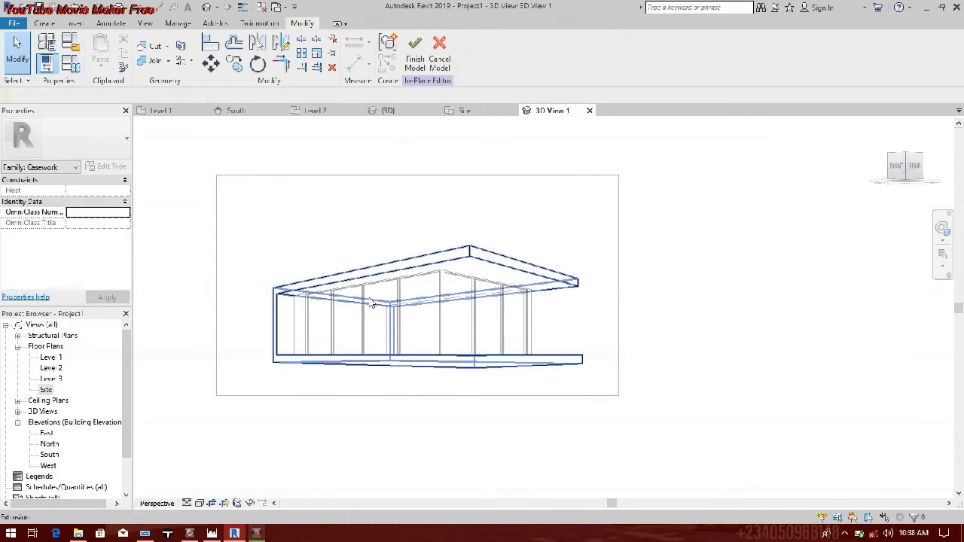
{"action": "scroll", "coordinate": [451, 272], "scroll_direction": "up", "scroll_amount": 3}
{"action": "scroll", "coordinate": [459, 284], "scroll_direction": "down", "scroll_amount": 3}
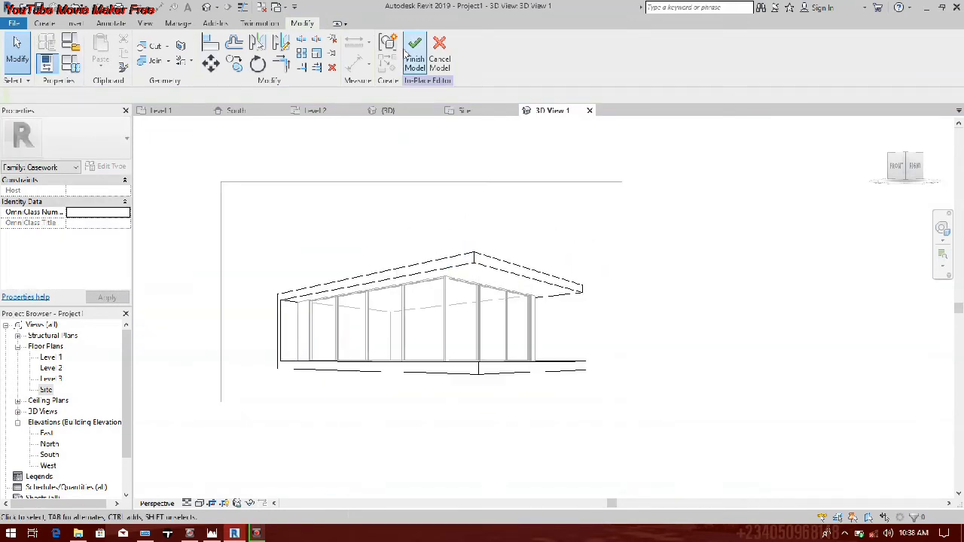
{"action": "left_click", "coordinate": [411, 53]}
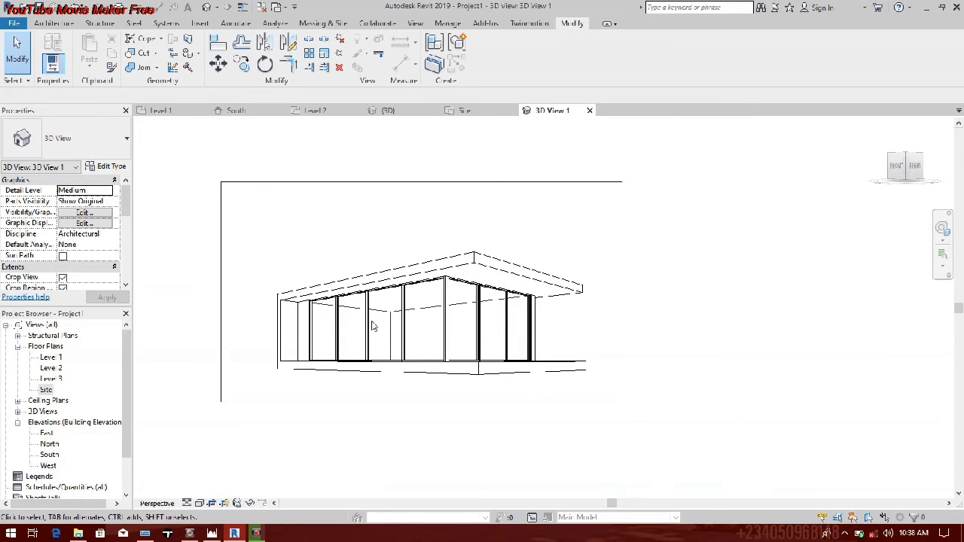
Step: In the Site floor plan, stretch the C-shaped frame's north edge farther north, well beyond the building's north wall
{"action": "double_click", "coordinate": [47, 390]}
{"action": "scroll", "coordinate": [517, 337], "scroll_direction": "down", "scroll_amount": 1}
{"action": "middle_click_drag", "start_coordinate": [649, 480], "coordinate": [525, 300]}
{"action": "scroll", "coordinate": [525, 300], "scroll_direction": "up", "scroll_amount": 1}
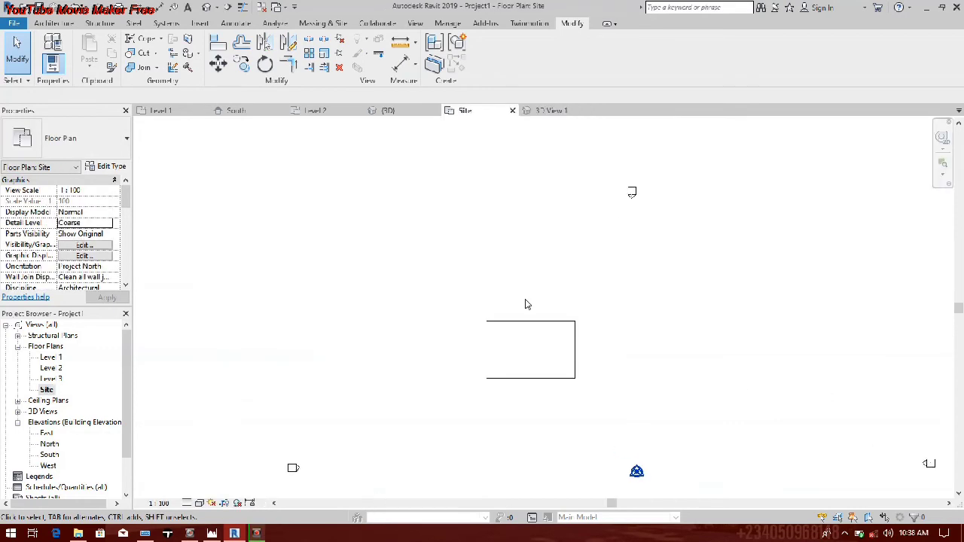
{"action": "scroll", "coordinate": [528, 304], "scroll_direction": "up", "scroll_amount": 2}
{"action": "left_click", "coordinate": [517, 349]}
{"action": "scroll", "coordinate": [520, 332], "scroll_direction": "up", "scroll_amount": 2}
{"action": "left_click_drag", "start_coordinate": [520, 333], "coordinate": [508, 216]}
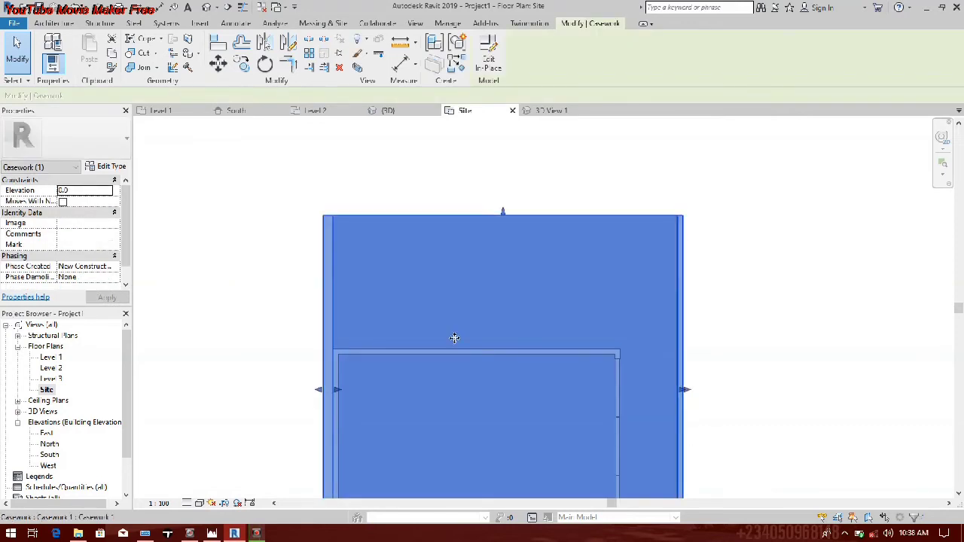
{"action": "key", "text": "Escape"}
Step: In the Level 2 floor plan, move the building's north wall northward to just inside the frame's north edge
{"action": "left_click", "coordinate": [52, 369]}
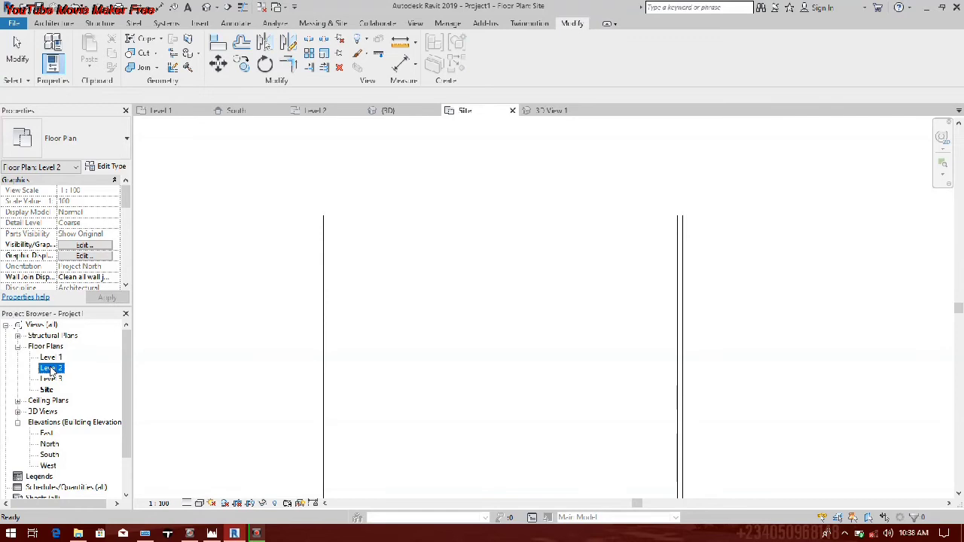
{"action": "double_click", "coordinate": [51, 368]}
{"action": "middle_click_drag", "start_coordinate": [464, 287], "coordinate": [406, 428]}
{"action": "left_click_drag", "start_coordinate": [406, 428], "coordinate": [404, 346]}
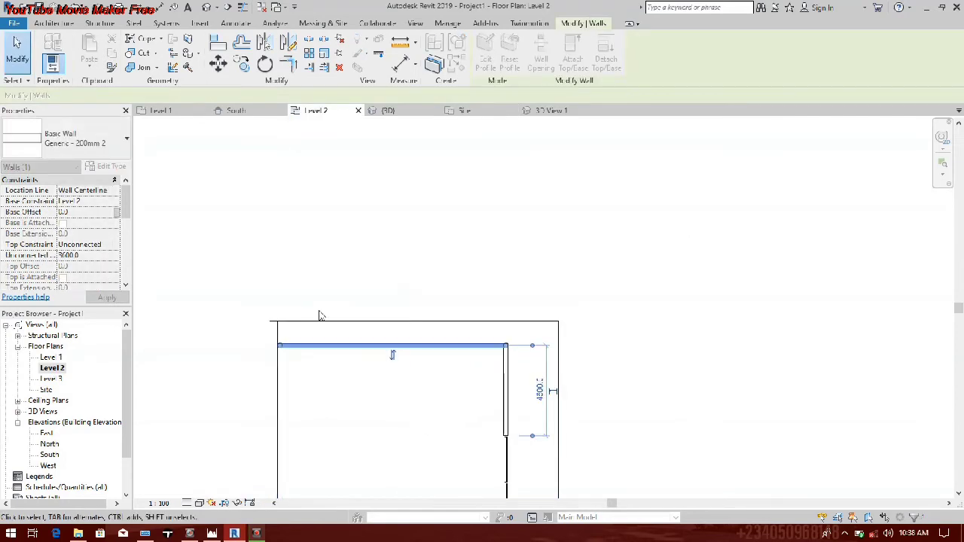
Step: Stretch the frame's north edge a little farther north and move the north wall flush with it
{"action": "left_click", "coordinate": [310, 322]}
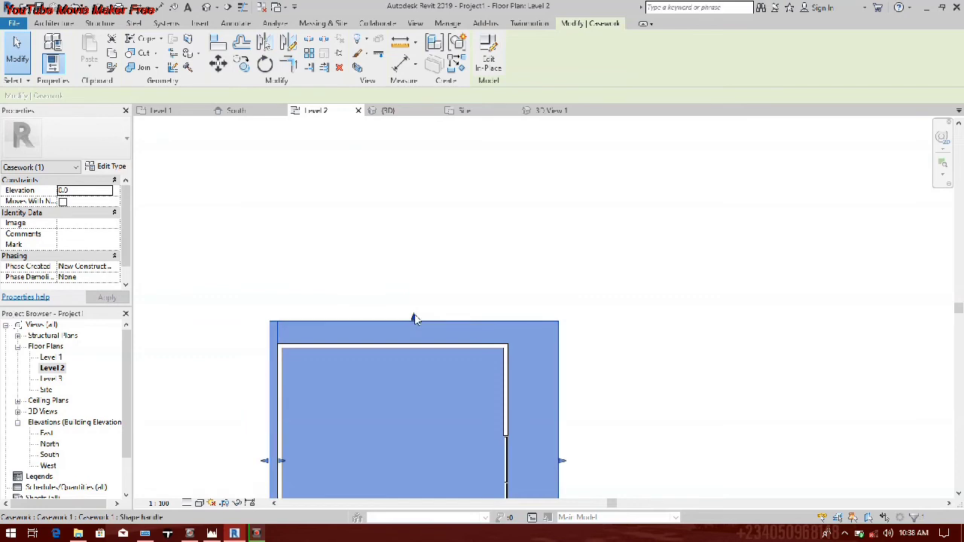
{"action": "left_click_drag", "start_coordinate": [414, 318], "coordinate": [413, 298]}
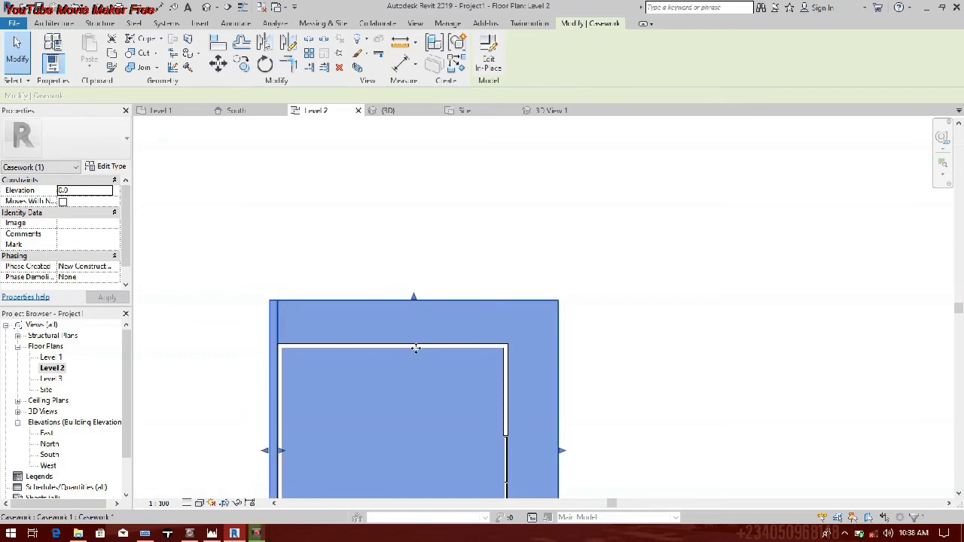
{"action": "key", "text": "Escape"}
{"action": "left_click", "coordinate": [462, 300]}
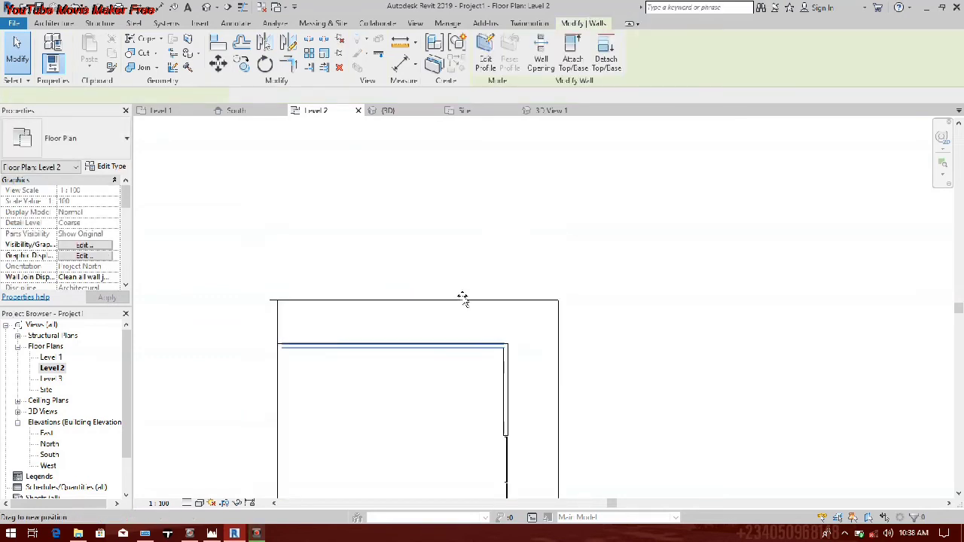
{"action": "left_click_drag", "start_coordinate": [463, 298], "coordinate": [459, 316]}
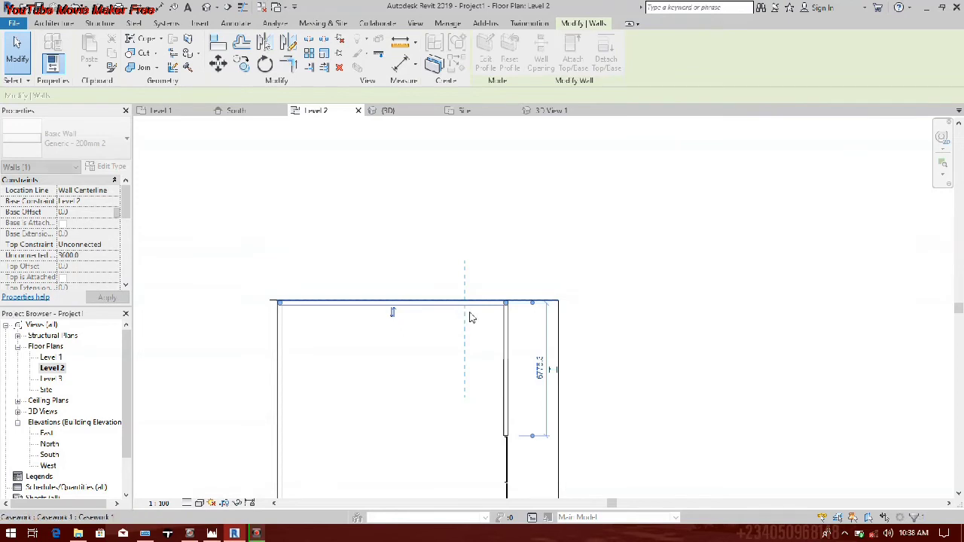
Step: Extend the north wall's east end to the frame's east edge, making it about 14100 mm long
{"action": "scroll", "coordinate": [410, 368], "scroll_direction": "up", "scroll_amount": 2}
{"action": "left_click_drag", "start_coordinate": [385, 346], "coordinate": [476, 346]}
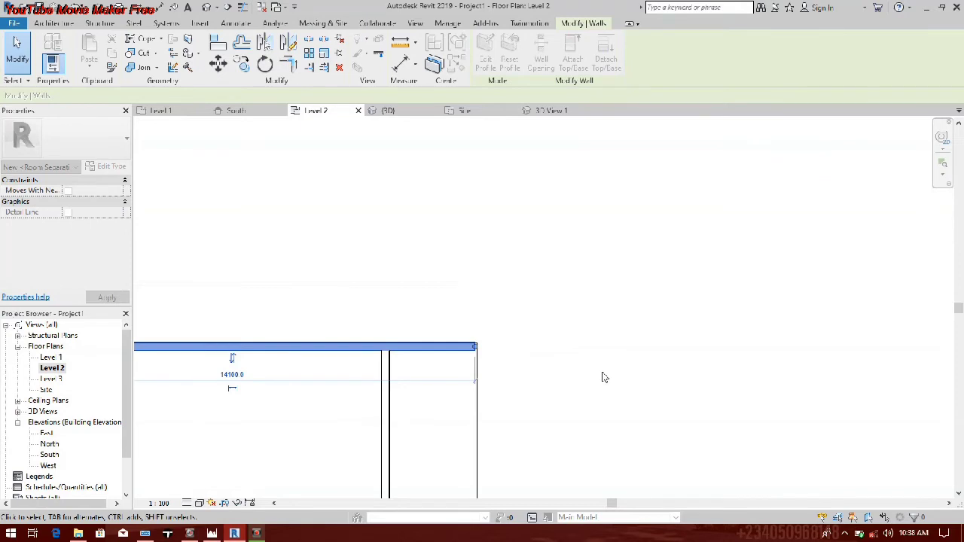
{"action": "left_click", "coordinate": [603, 378]}
{"action": "scroll", "coordinate": [538, 375], "scroll_direction": "down", "scroll_amount": 3}
{"action": "middle_click_drag", "start_coordinate": [538, 375], "coordinate": [438, 274]}
{"action": "scroll", "coordinate": [438, 274], "scroll_direction": "down", "scroll_amount": 2}
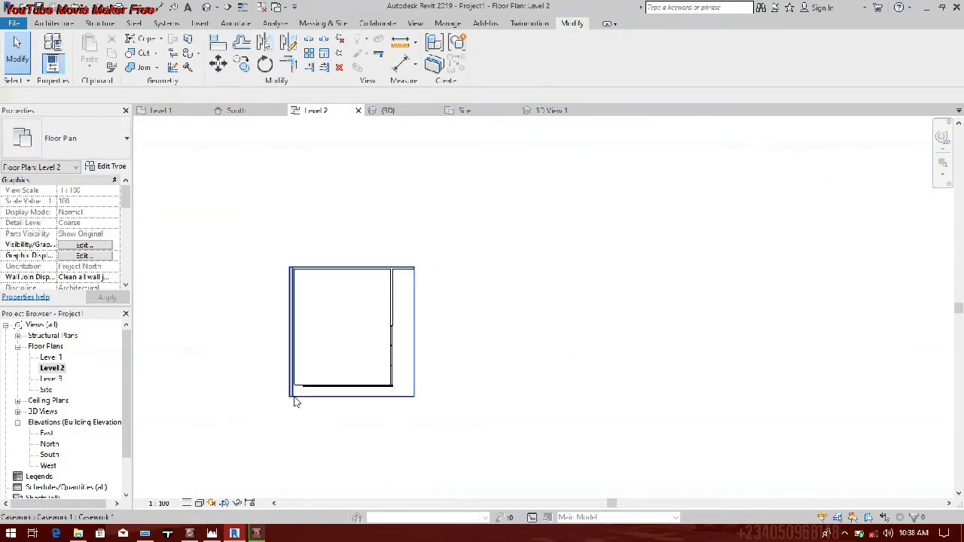
{"action": "scroll", "coordinate": [295, 401], "scroll_direction": "up", "scroll_amount": 3}
{"action": "scroll", "coordinate": [248, 467], "scroll_direction": "down", "scroll_amount": 2}
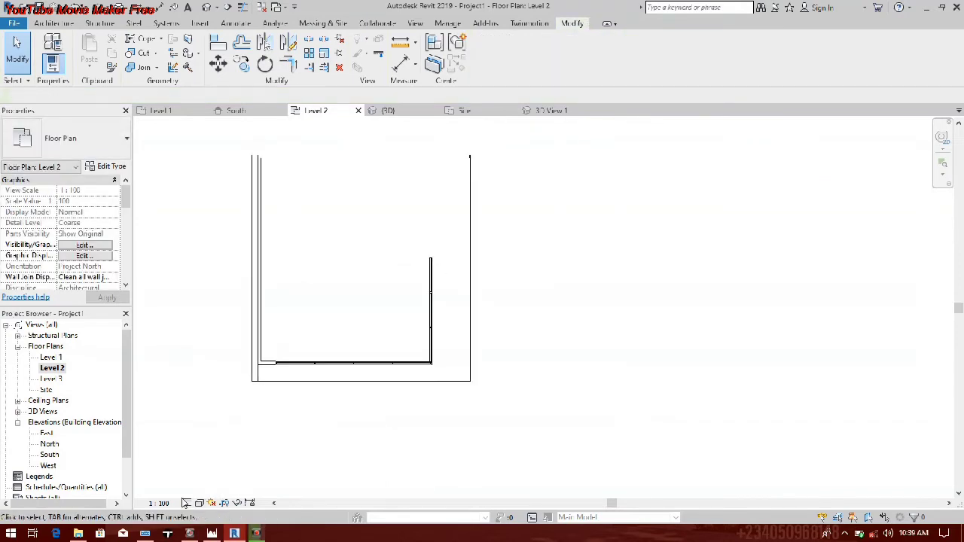
Step: Open the 3D View 1 camera view and widen its crop region past the frame's east end
{"action": "mouse_move", "coordinate": [233, 536]}
{"action": "left_click", "coordinate": [18, 413]}
{"action": "double_click", "coordinate": [56, 424]}
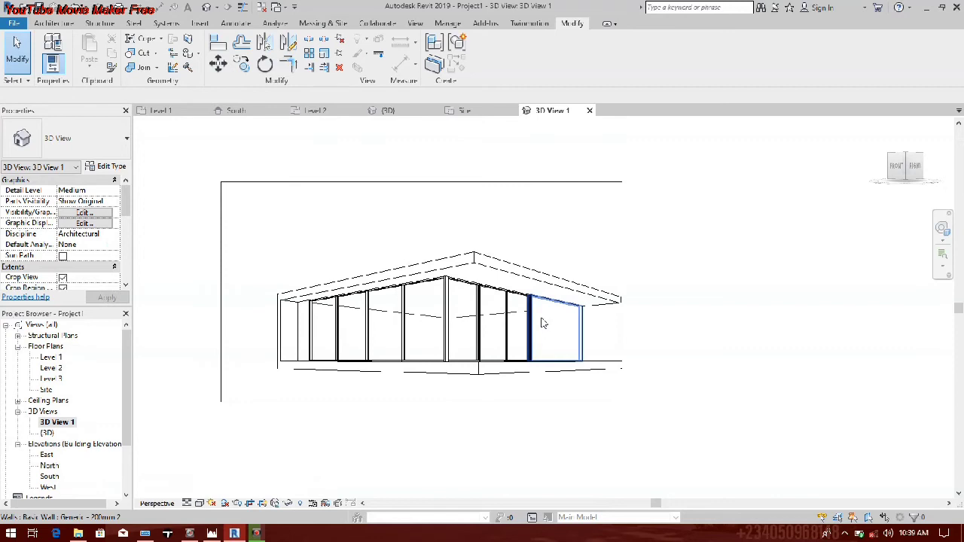
{"action": "scroll", "coordinate": [333, 336], "scroll_direction": "down", "scroll_amount": 2}
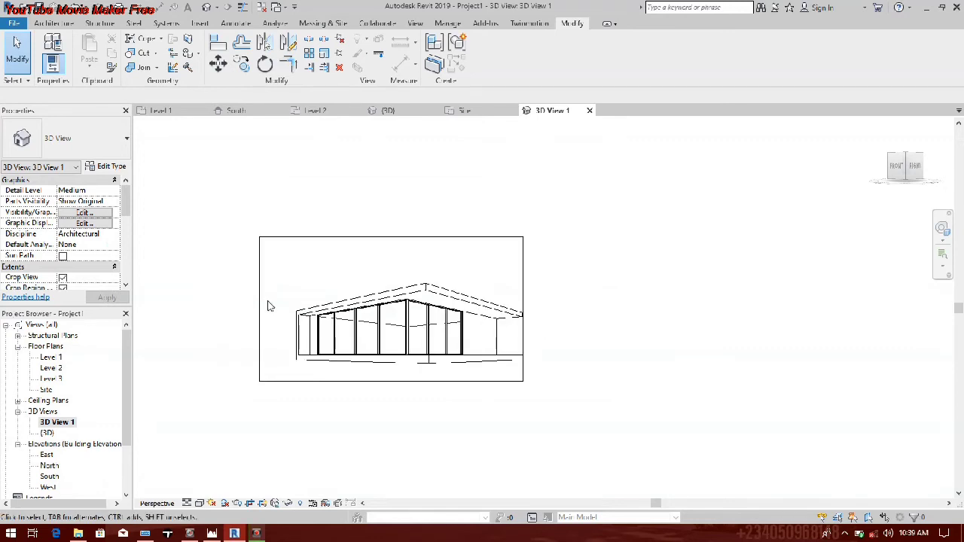
{"action": "left_click", "coordinate": [523, 296]}
{"action": "left_click_drag", "start_coordinate": [523, 295], "coordinate": [575, 315]}
Step: Align the roof slab's east face with the floor slab's east face in the camera view
{"action": "scroll", "coordinate": [520, 334], "scroll_direction": "up", "scroll_amount": 5}
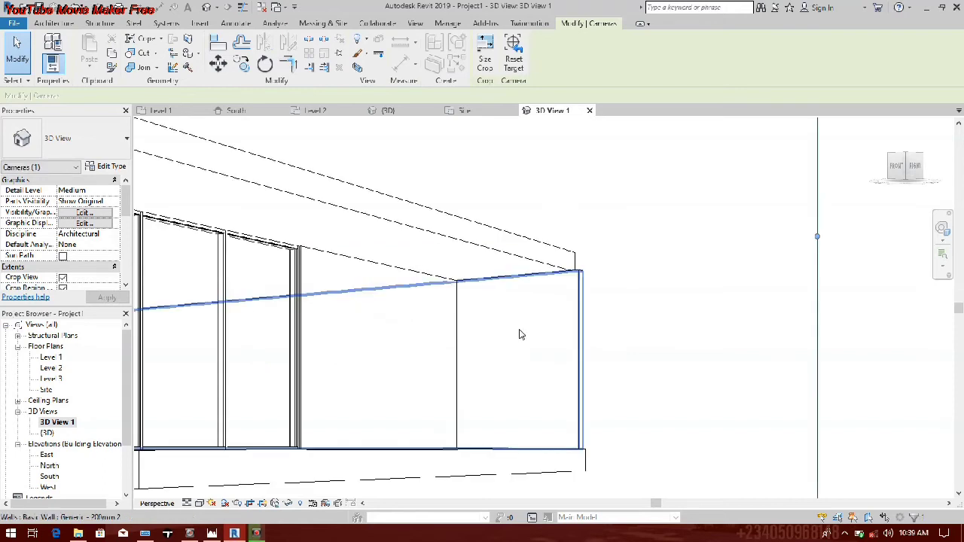
{"action": "scroll", "coordinate": [520, 335], "scroll_direction": "down", "scroll_amount": 2}
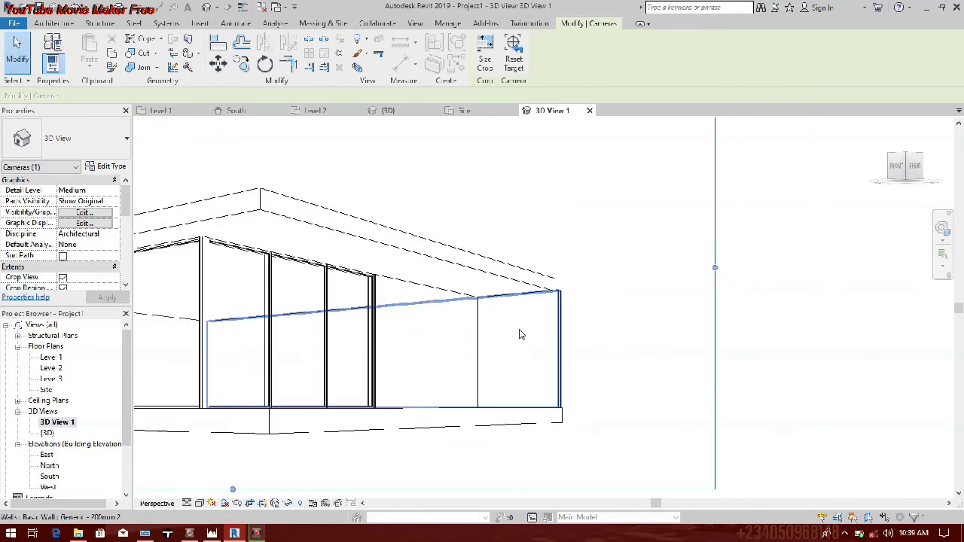
{"action": "scroll", "coordinate": [520, 335], "scroll_direction": "down", "scroll_amount": 1}
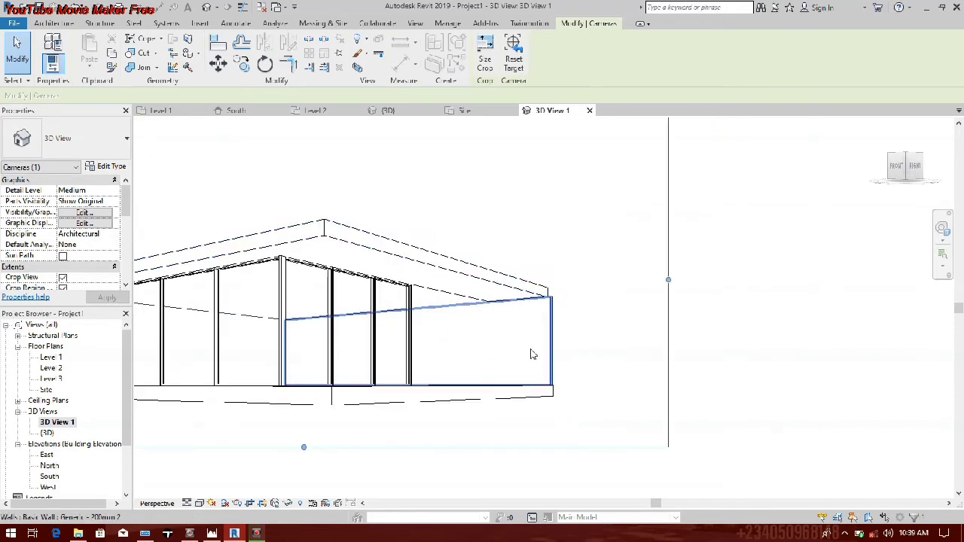
{"action": "left_click", "coordinate": [517, 293]}
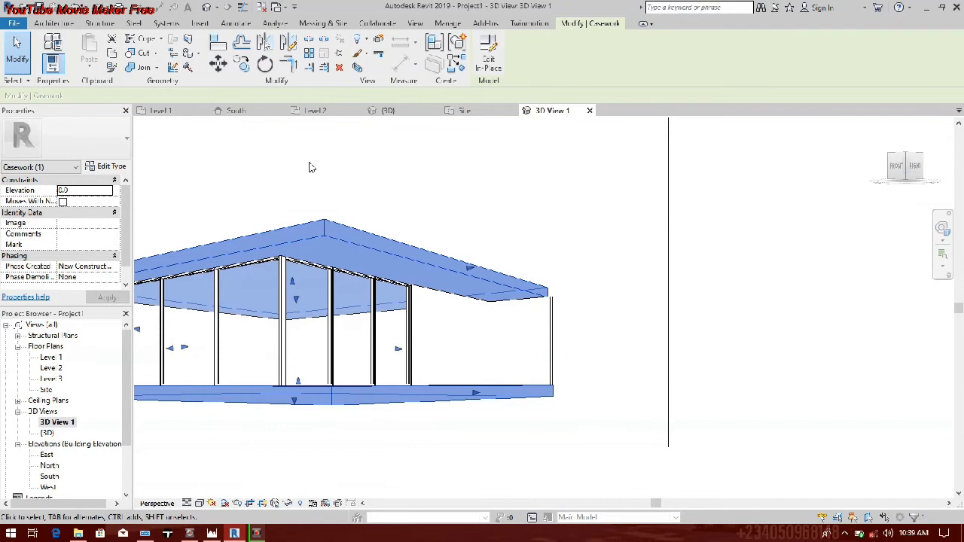
{"action": "key", "text": "a"}
{"action": "key", "text": "l"}
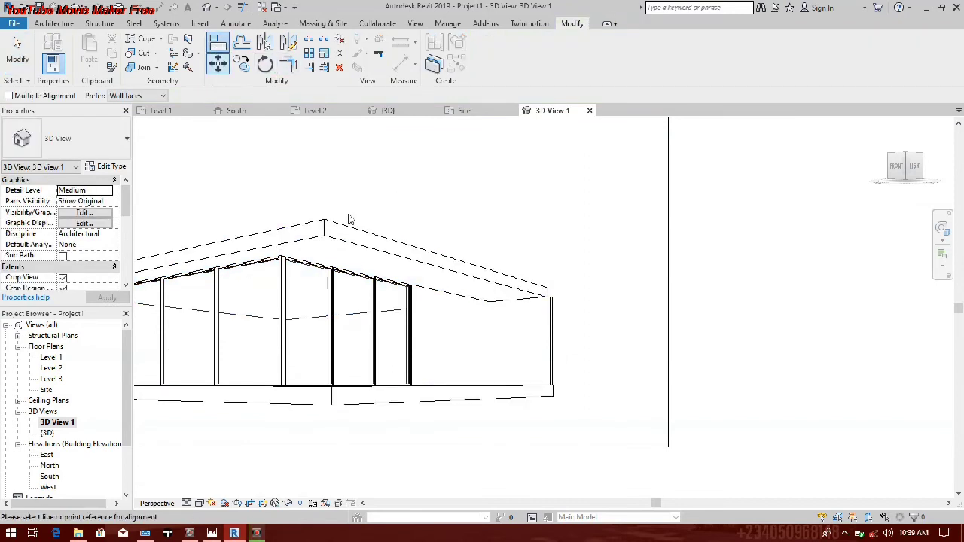
{"action": "left_click", "coordinate": [489, 399]}
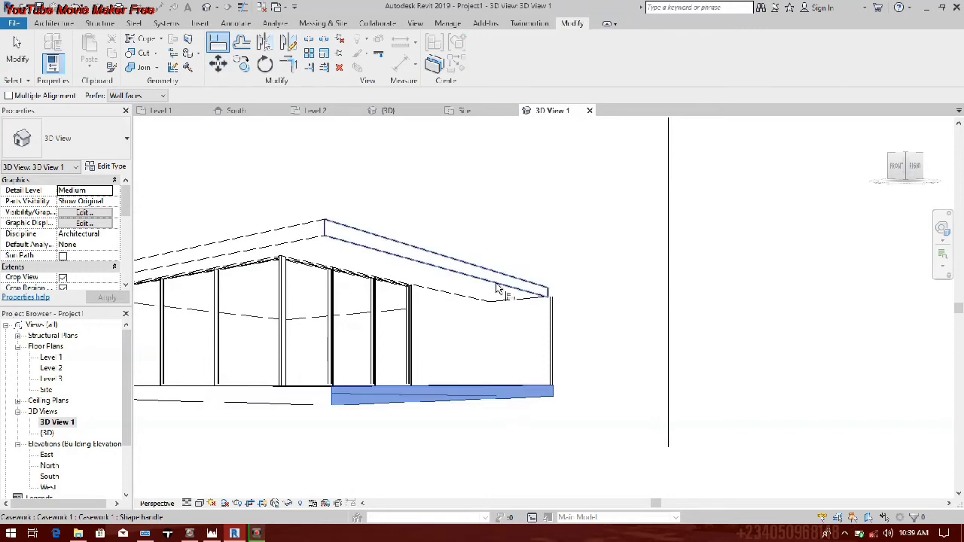
{"action": "left_click", "coordinate": [497, 288]}
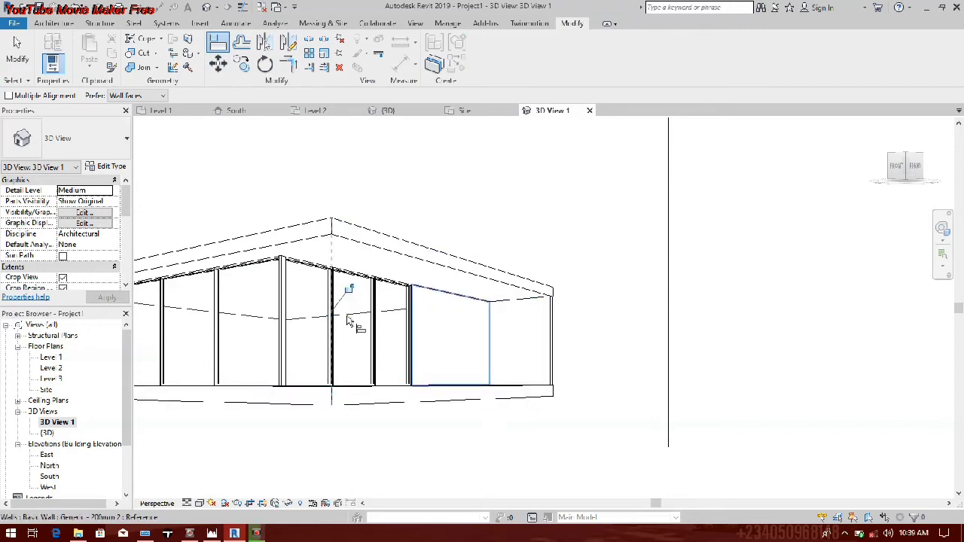
{"action": "left_click", "coordinate": [17, 57]}
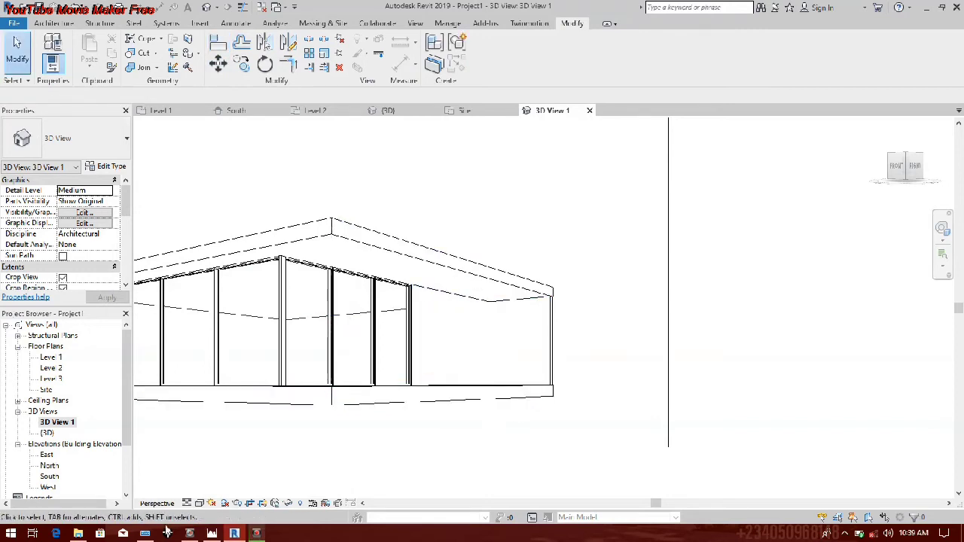
Step: Switch to File Explorer and open the "New folder" directory in Documents
{"action": "left_click", "coordinate": [78, 534]}
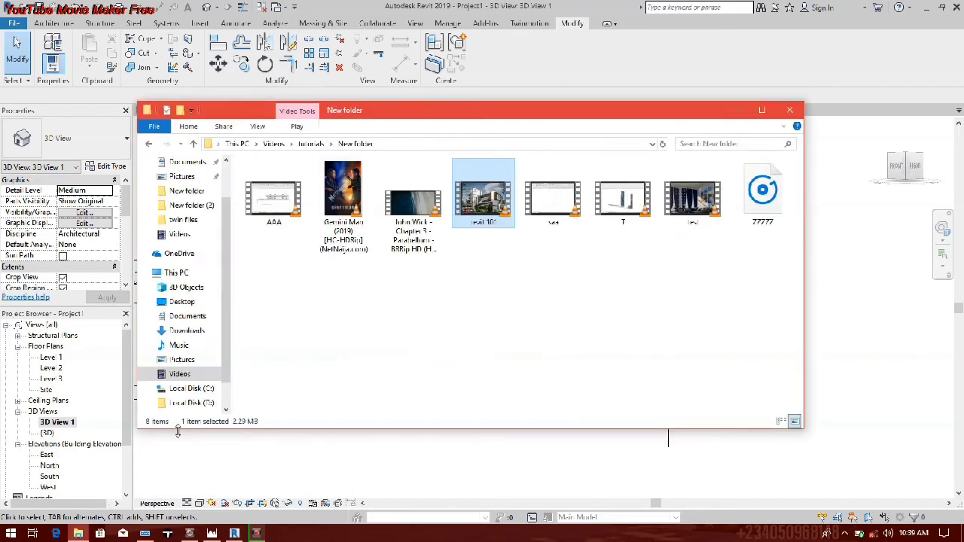
{"action": "left_click", "coordinate": [187, 319]}
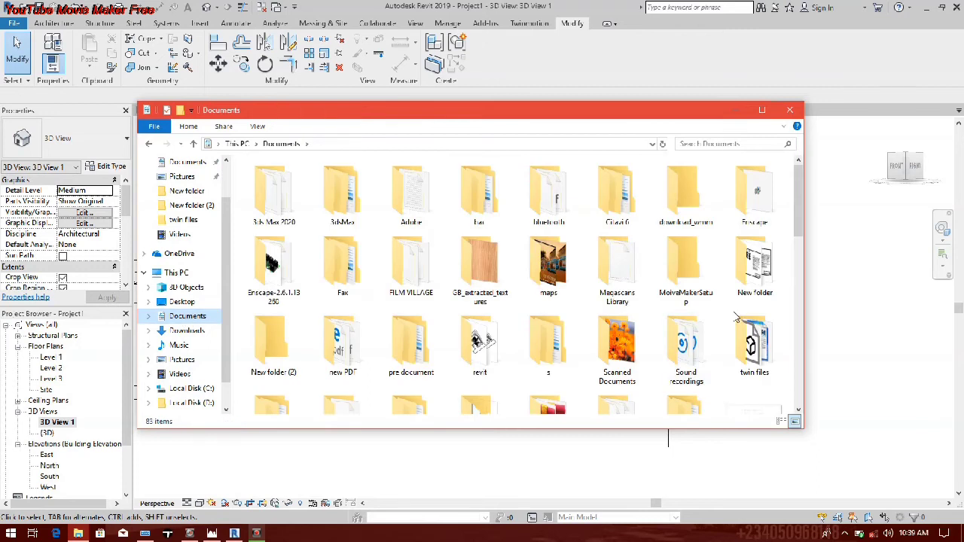
{"action": "double_click", "coordinate": [745, 298]}
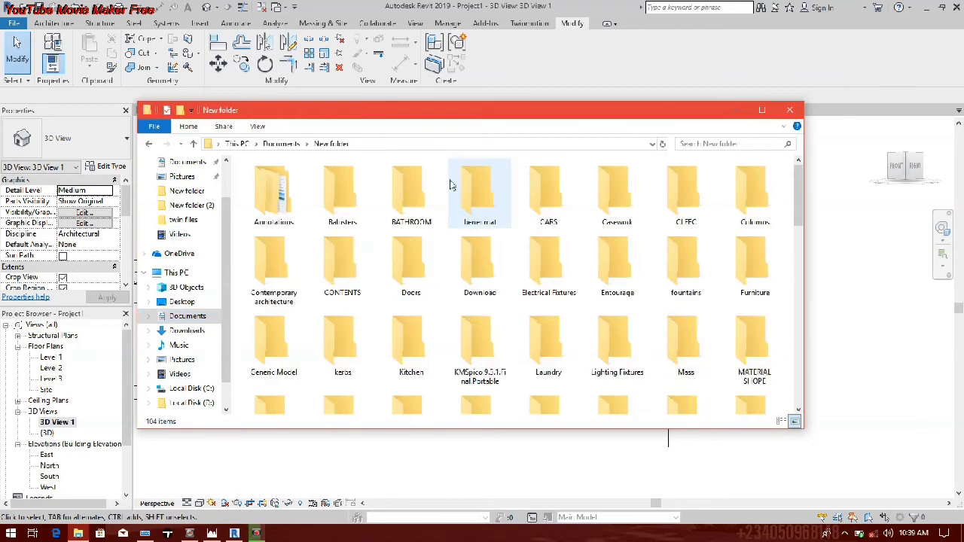
Step: Search the open family library folder for "window"
{"action": "left_click", "coordinate": [750, 146]}
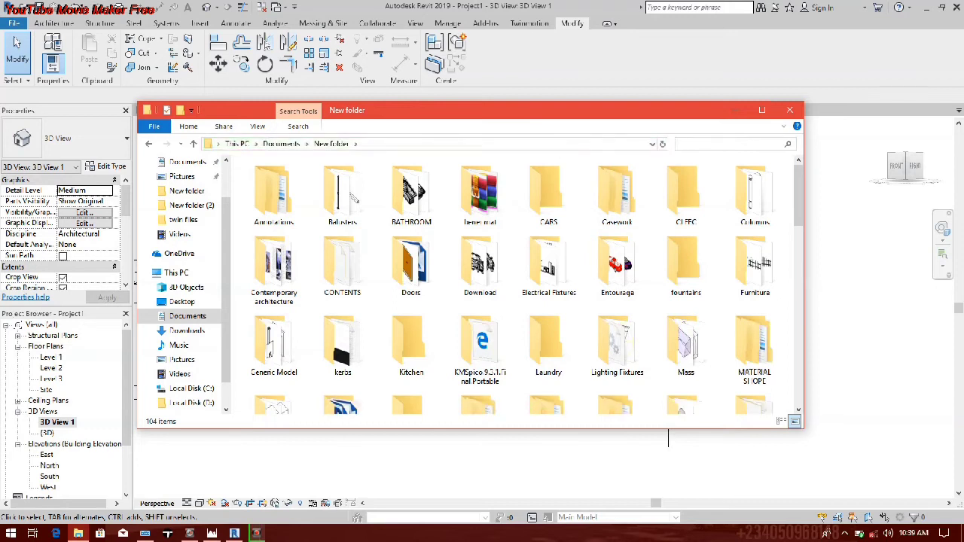
{"action": "left_click", "coordinate": [146, 534]}
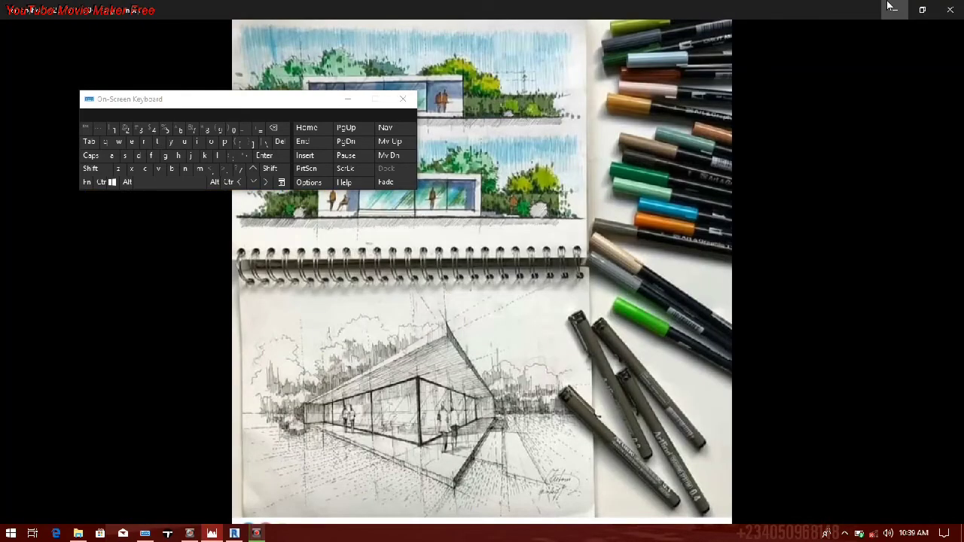
{"action": "left_click", "coordinate": [891, 9]}
{"action": "type", "text": "wi"}
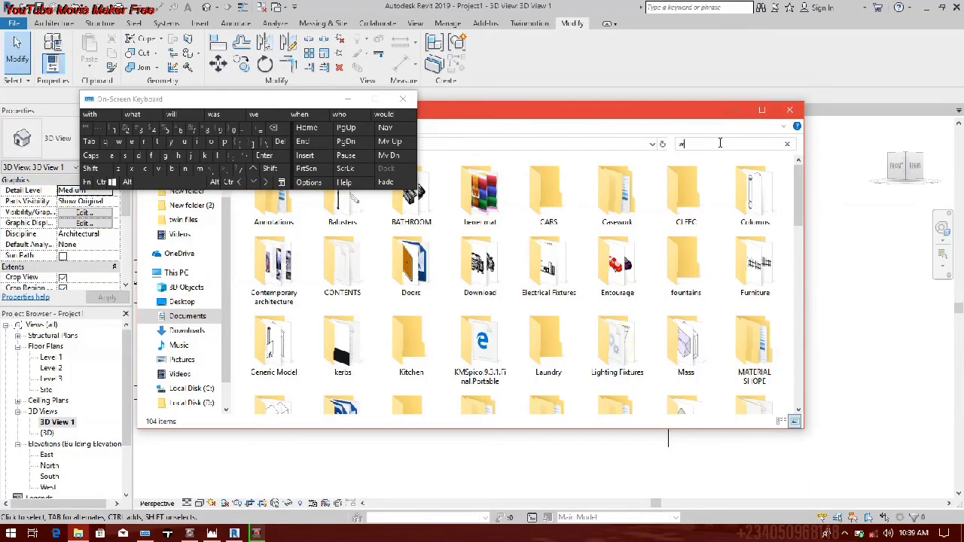
{"action": "left_click", "coordinate": [199, 143]}
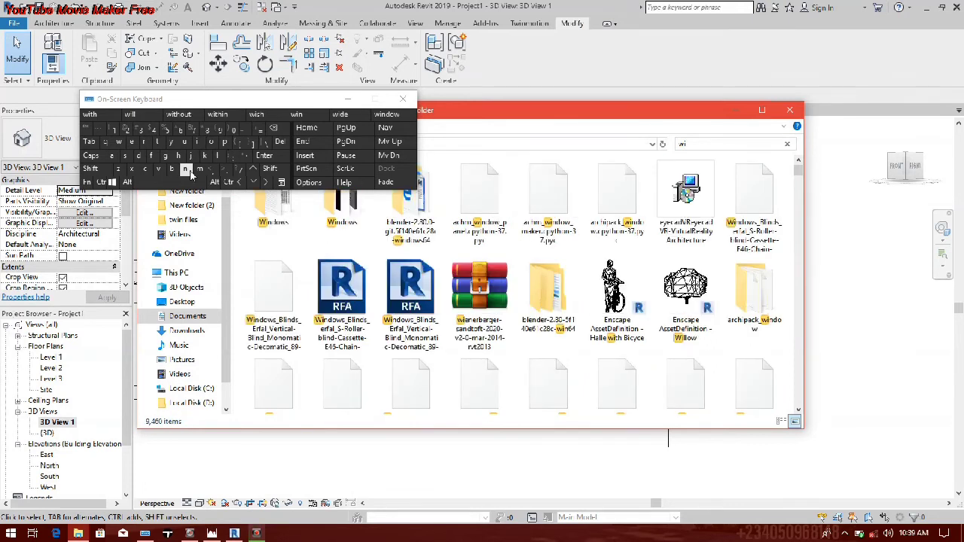
{"action": "left_click", "coordinate": [187, 170]}
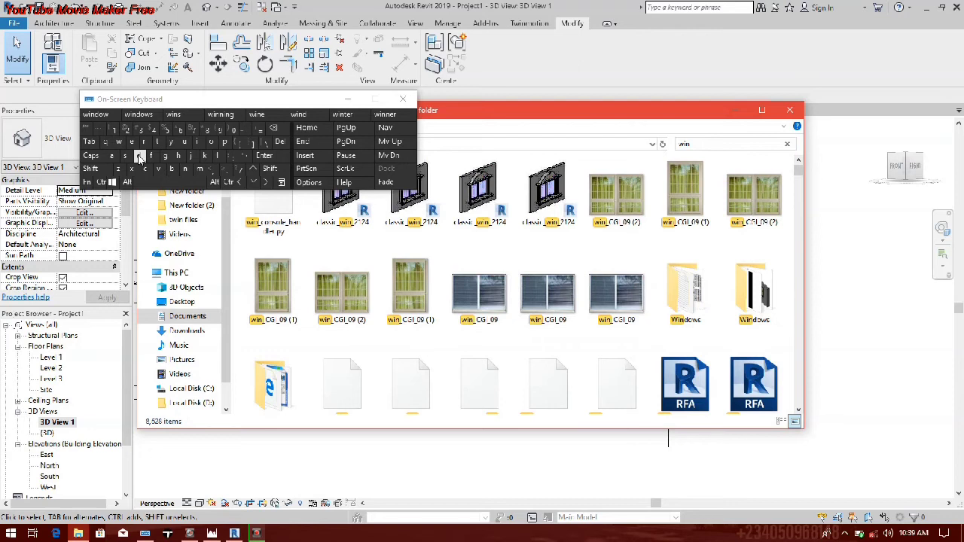
{"action": "left_click", "coordinate": [112, 119]}
{"action": "left_click", "coordinate": [347, 98]}
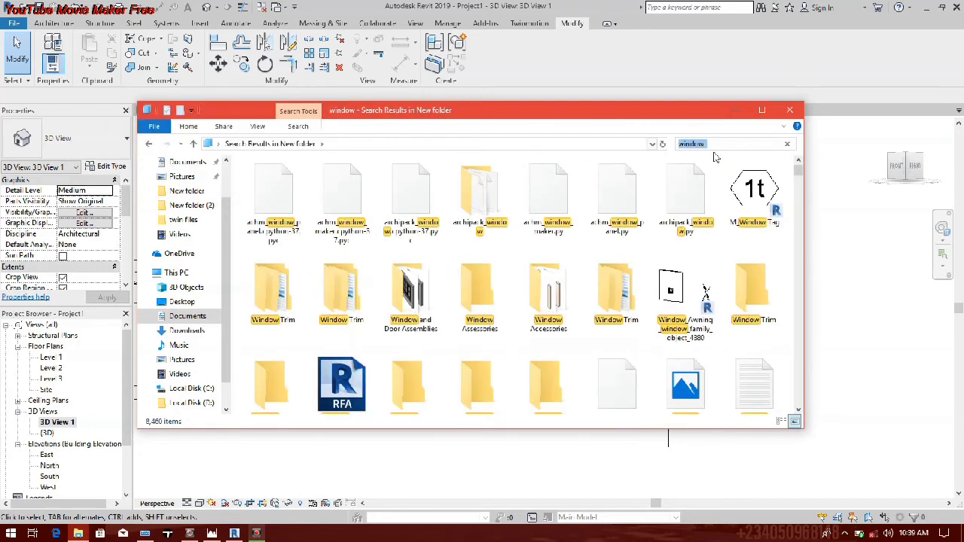
{"action": "left_click", "coordinate": [708, 144]}
Step: Look through the search results for a Revit window family suited to the pavilion's wall
{"action": "scroll", "coordinate": [742, 278], "scroll_direction": "down", "scroll_amount": 3}
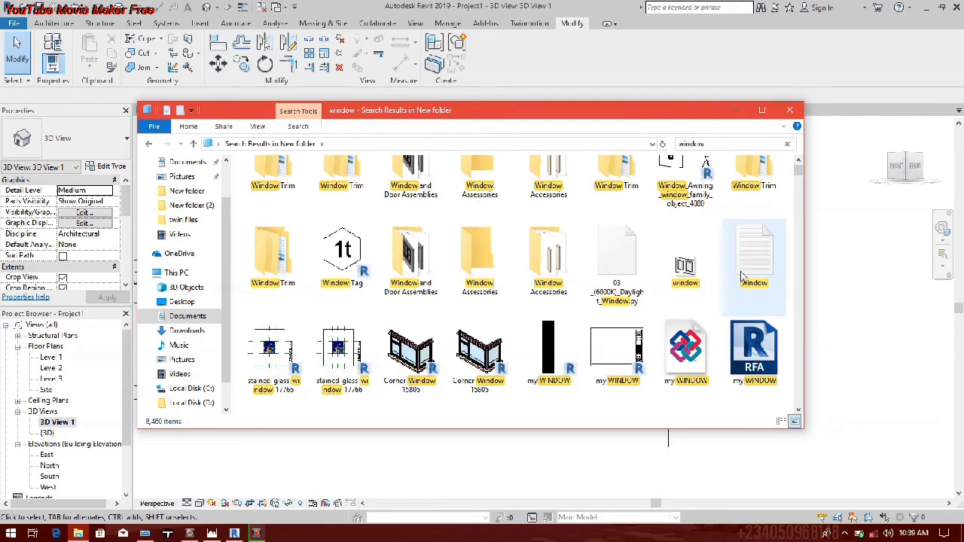
{"action": "scroll", "coordinate": [742, 278], "scroll_direction": "down", "scroll_amount": 3}
{"action": "scroll", "coordinate": [399, 256], "scroll_direction": "down", "scroll_amount": 3}
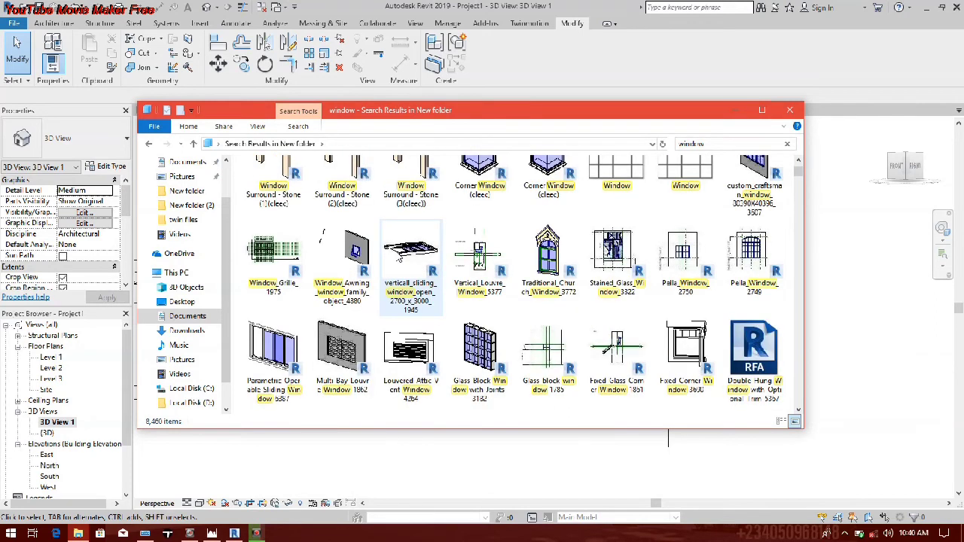
{"action": "scroll", "coordinate": [398, 260], "scroll_direction": "down", "scroll_amount": 3}
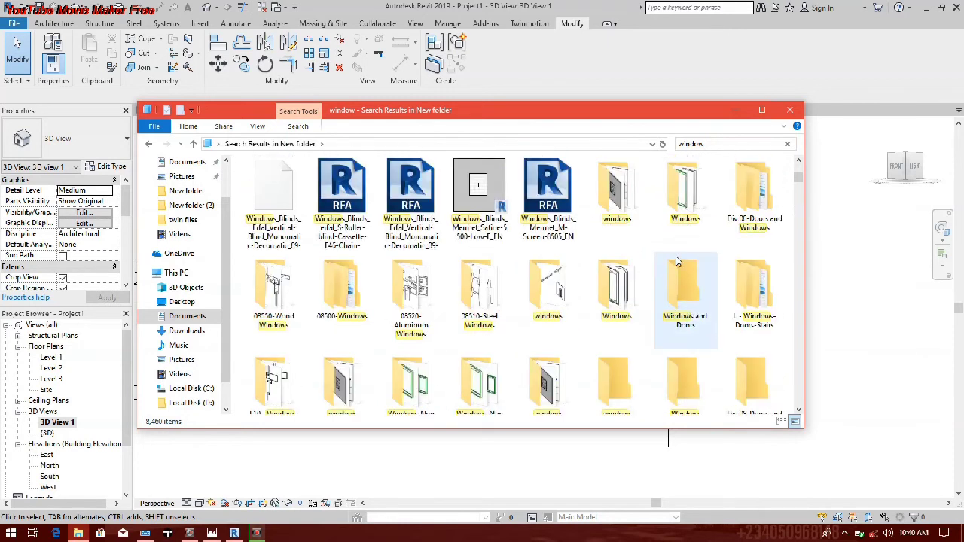
{"action": "scroll", "coordinate": [615, 353], "scroll_direction": "up", "scroll_amount": 1}
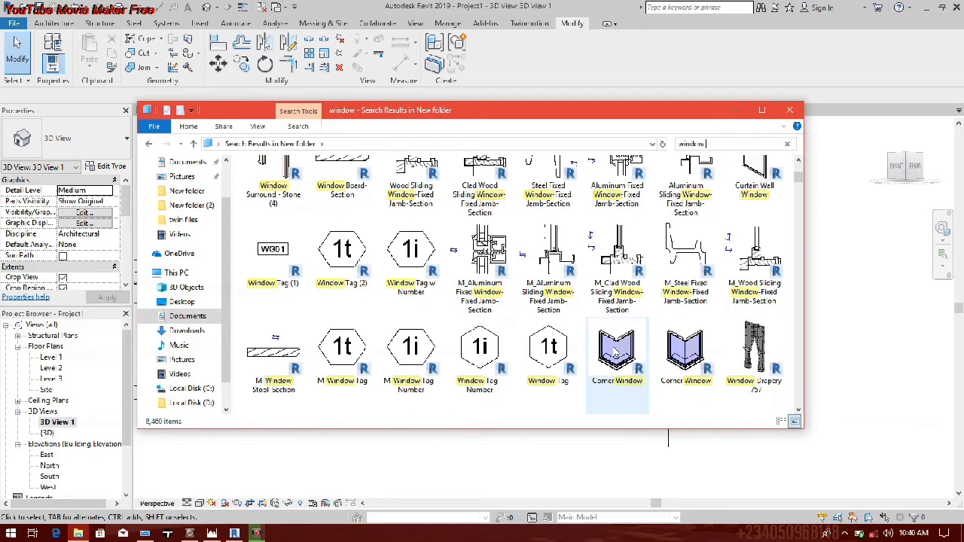
{"action": "scroll", "coordinate": [542, 356], "scroll_direction": "down", "scroll_amount": 1}
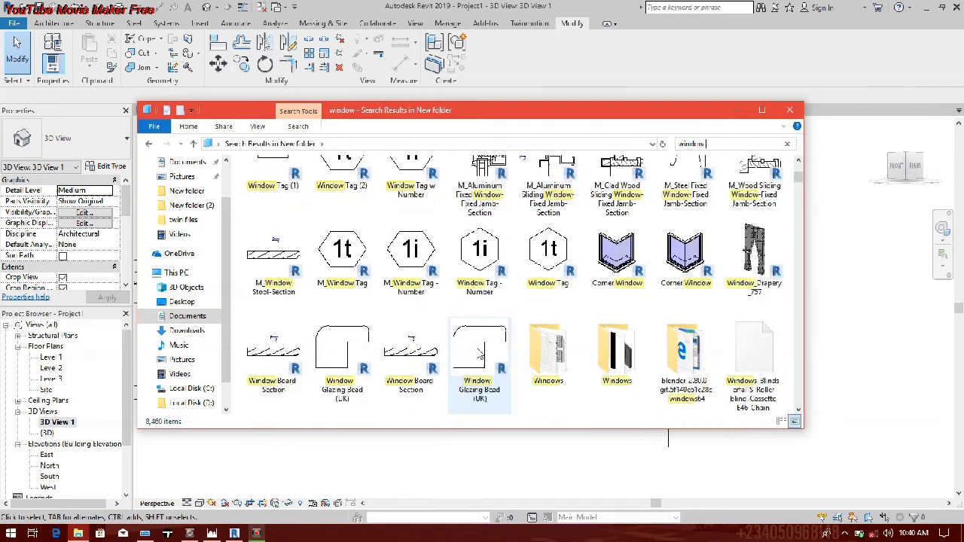
{"action": "scroll", "coordinate": [480, 354], "scroll_direction": "down", "scroll_amount": 3}
{"action": "scroll", "coordinate": [449, 337], "scroll_direction": "down", "scroll_amount": 5}
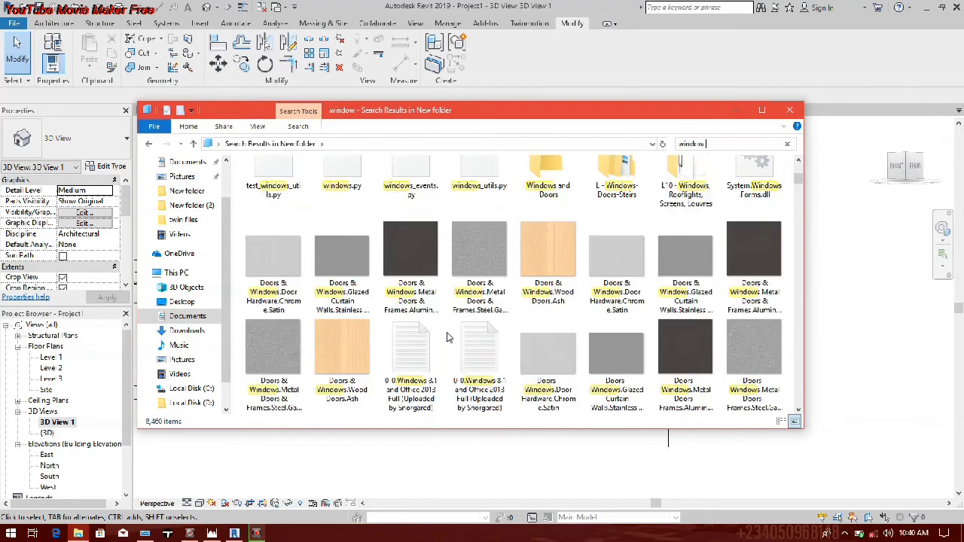
{"action": "scroll", "coordinate": [449, 338], "scroll_direction": "down", "scroll_amount": 5}
{"action": "scroll", "coordinate": [391, 293], "scroll_direction": "up", "scroll_amount": 1}
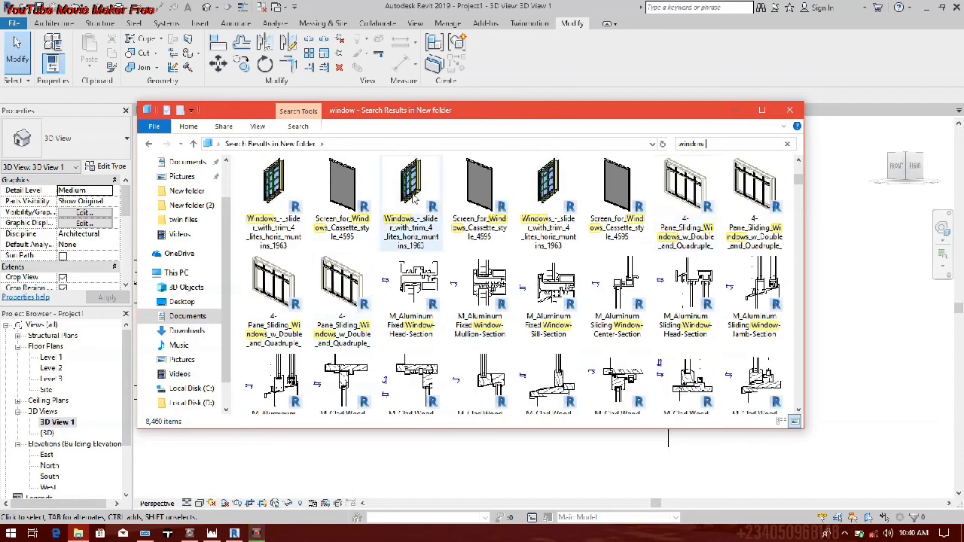
{"action": "scroll", "coordinate": [480, 388], "scroll_direction": "down", "scroll_amount": 3}
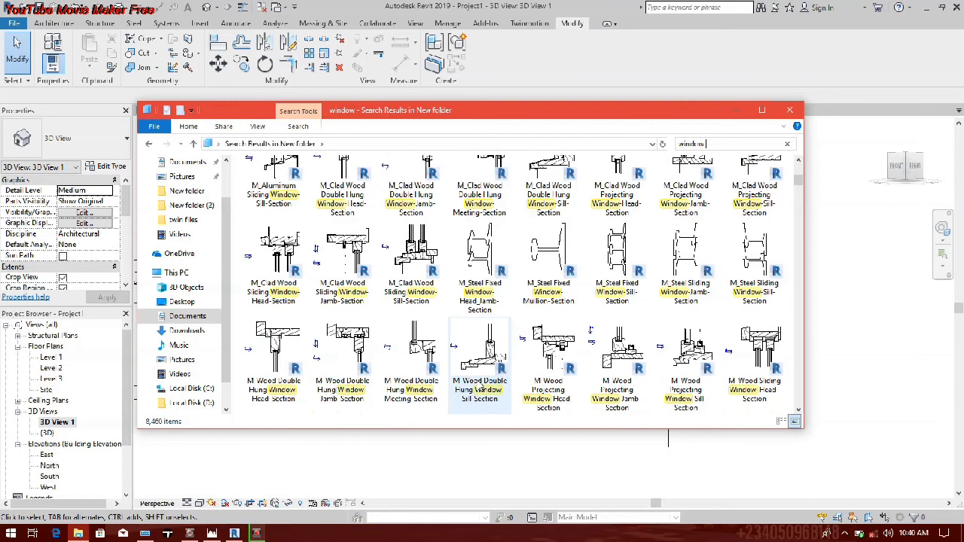
{"action": "scroll", "coordinate": [480, 388], "scroll_direction": "down", "scroll_amount": 5}
{"action": "scroll", "coordinate": [483, 372], "scroll_direction": "down", "scroll_amount": 2}
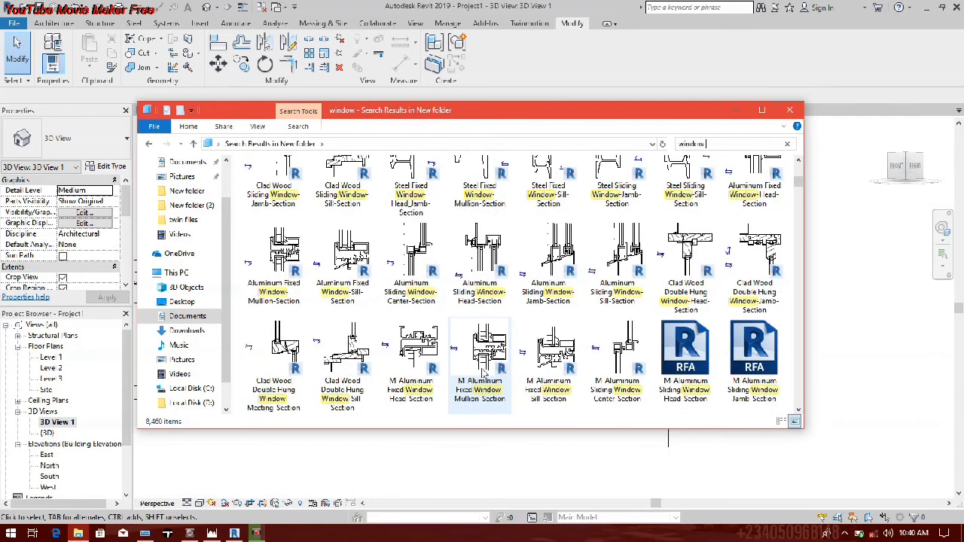
{"action": "scroll", "coordinate": [497, 354], "scroll_direction": "down", "scroll_amount": 5}
{"action": "scroll", "coordinate": [519, 329], "scroll_direction": "down", "scroll_amount": 5}
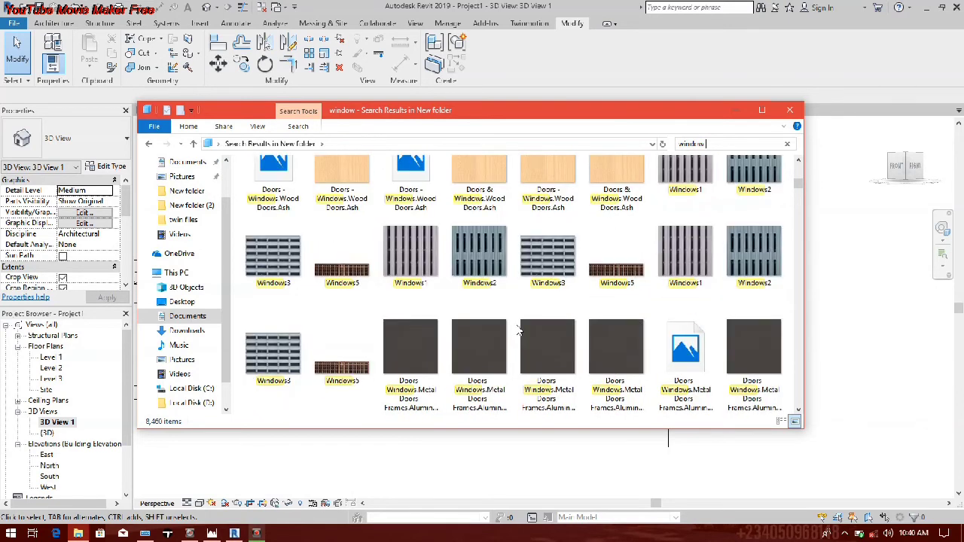
{"action": "scroll", "coordinate": [518, 329], "scroll_direction": "down", "scroll_amount": 5}
{"action": "scroll", "coordinate": [518, 329], "scroll_direction": "down", "scroll_amount": 5}
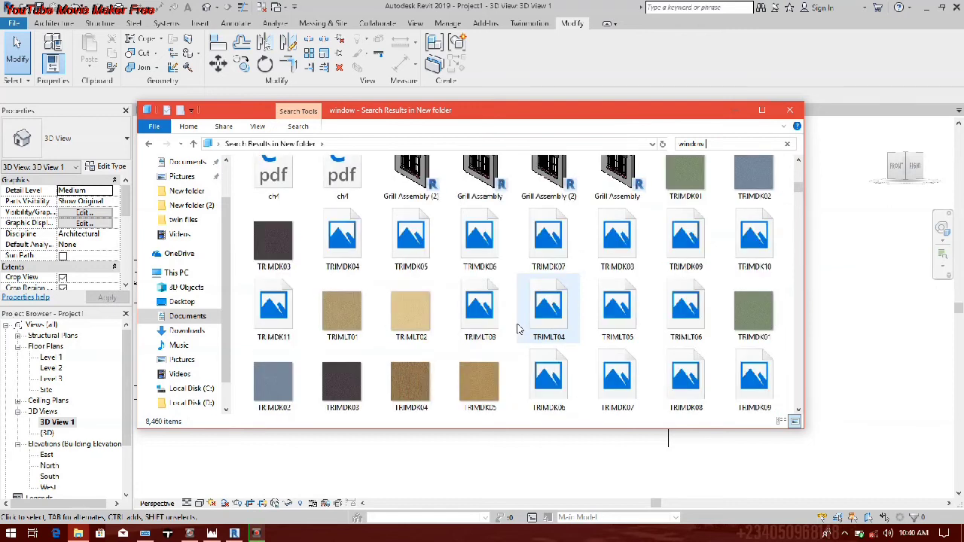
{"action": "scroll", "coordinate": [519, 329], "scroll_direction": "up", "scroll_amount": 5}
{"action": "scroll", "coordinate": [519, 329], "scroll_direction": "down", "scroll_amount": 5}
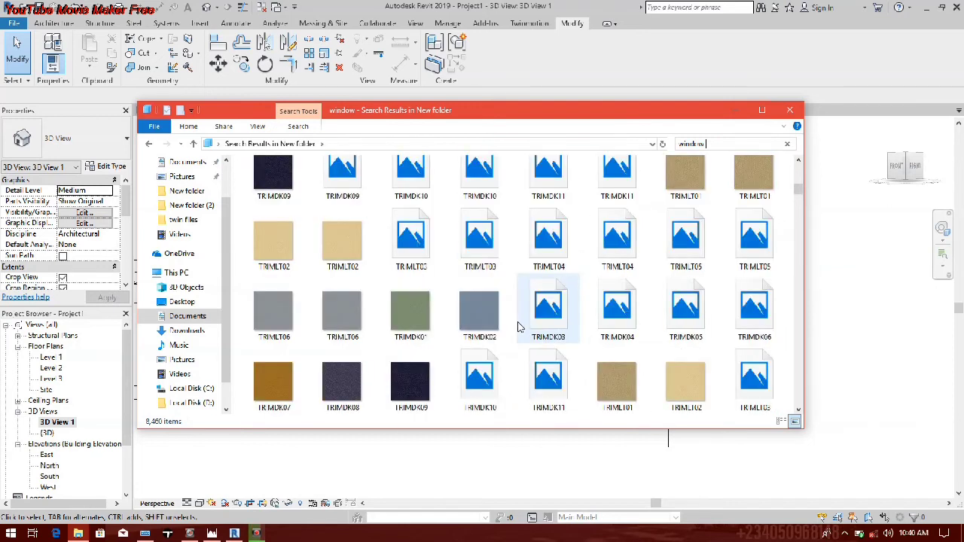
{"action": "scroll", "coordinate": [518, 327], "scroll_direction": "up", "scroll_amount": 5}
{"action": "scroll", "coordinate": [520, 325], "scroll_direction": "up", "scroll_amount": 5}
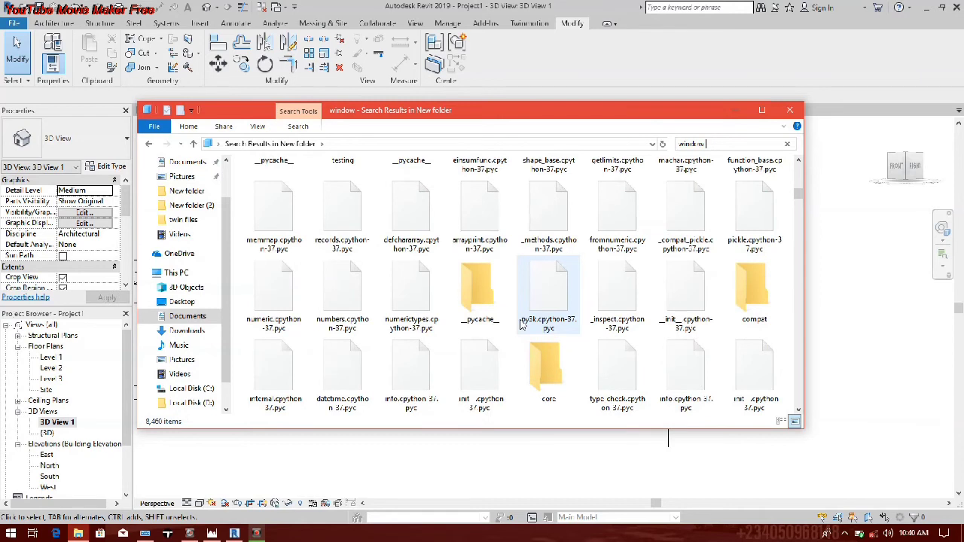
{"action": "scroll", "coordinate": [521, 324], "scroll_direction": "up", "scroll_amount": 5}
{"action": "scroll", "coordinate": [523, 323], "scroll_direction": "up", "scroll_amount": 5}
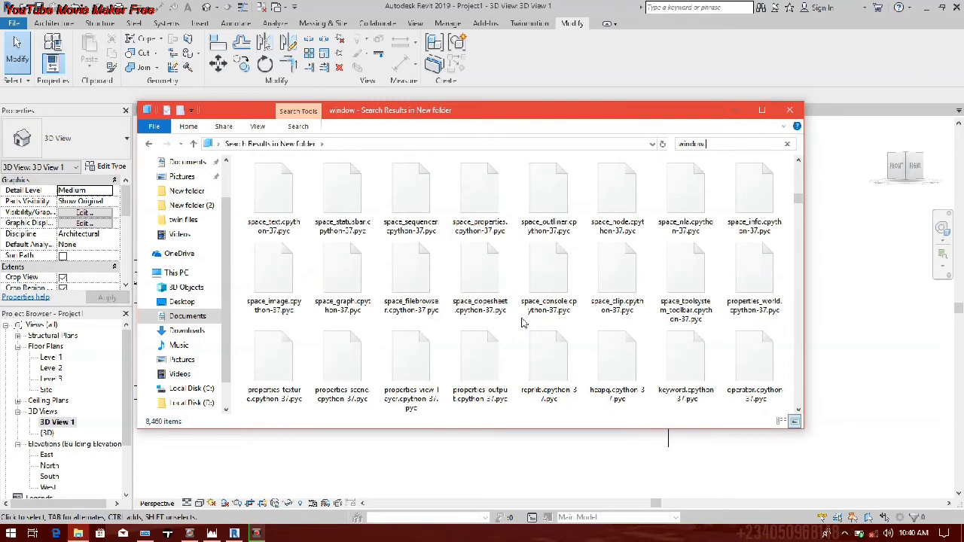
{"action": "scroll", "coordinate": [524, 321], "scroll_direction": "up", "scroll_amount": 5}
{"action": "scroll", "coordinate": [525, 317], "scroll_direction": "down", "scroll_amount": 2}
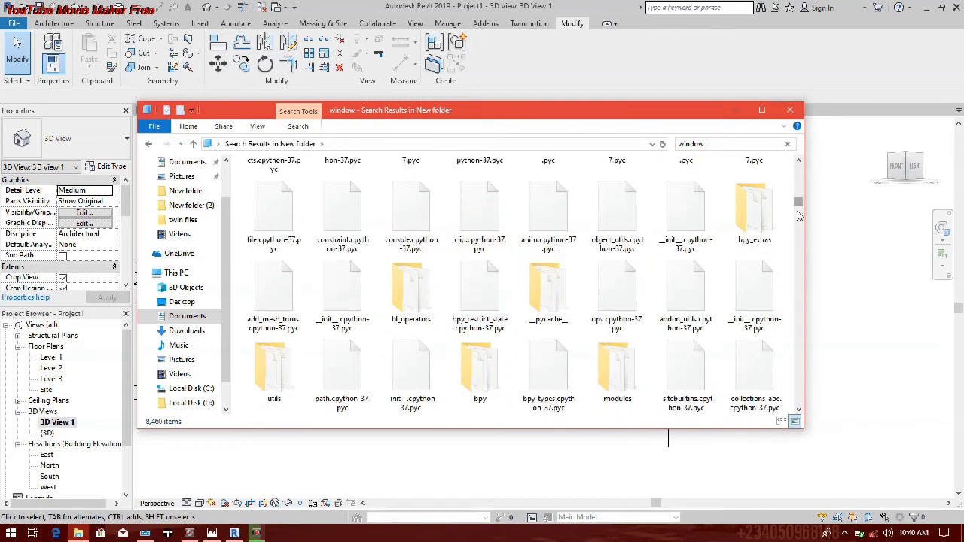
{"action": "left_click_drag", "start_coordinate": [800, 217], "coordinate": [783, 304]}
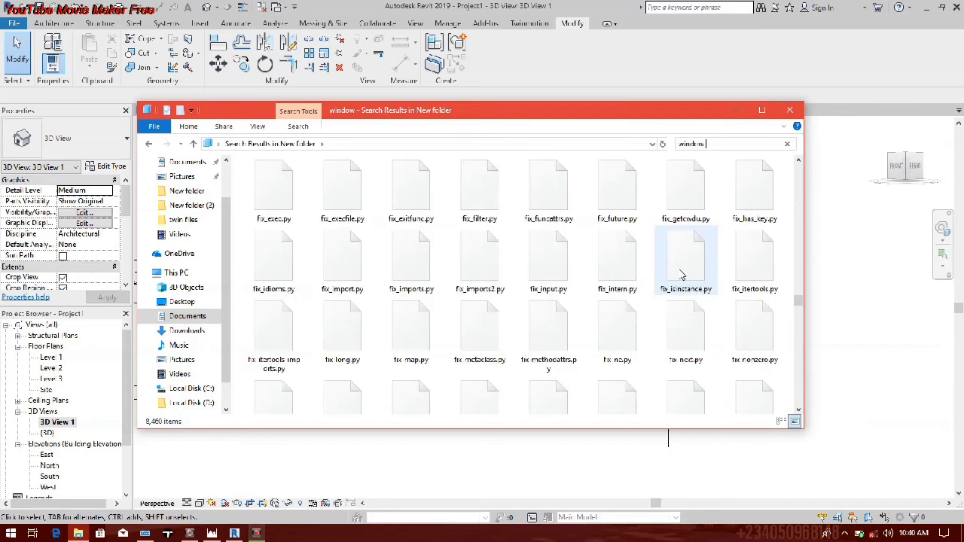
{"action": "scroll", "coordinate": [682, 269], "scroll_direction": "up", "scroll_amount": 8}
{"action": "scroll", "coordinate": [684, 263], "scroll_direction": "up", "scroll_amount": 4}
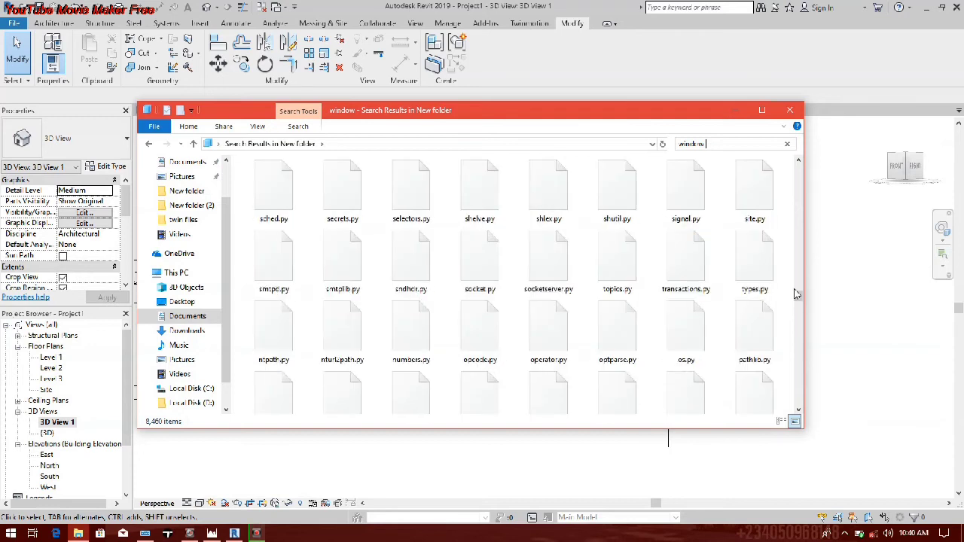
{"action": "left_click_drag", "start_coordinate": [797, 294], "coordinate": [799, 358]}
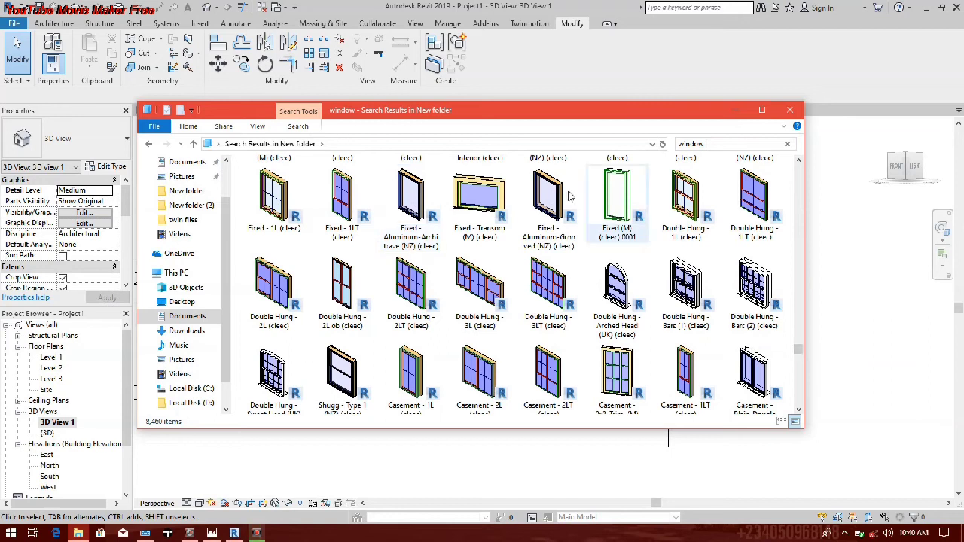
Step: Load the Casement - Plain Double (UK) window family into the Revit project and place one window near the north wall's east end
{"action": "left_click_drag", "start_coordinate": [773, 372], "coordinate": [612, 328]}
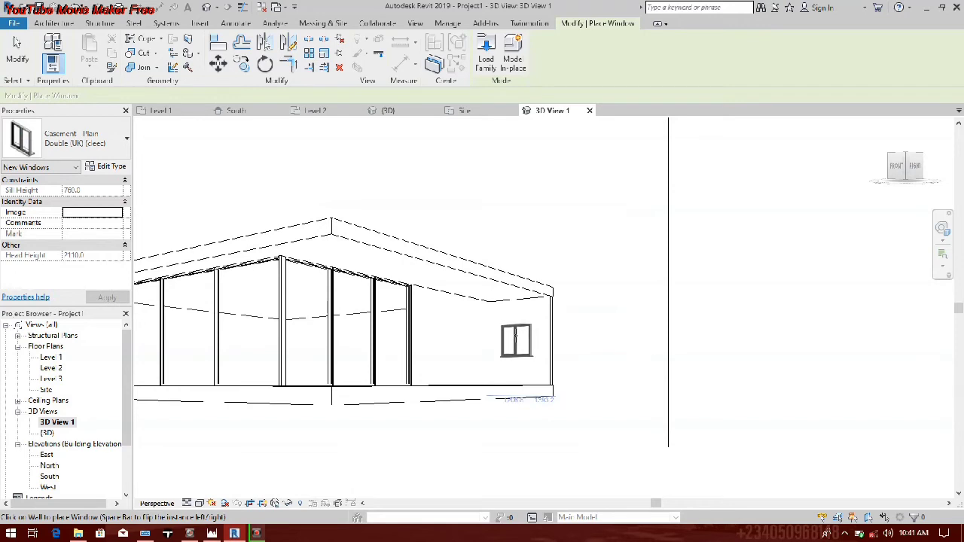
{"action": "left_click", "coordinate": [516, 338]}
{"action": "key", "text": "Escape"}
{"action": "key", "text": "Escape"}
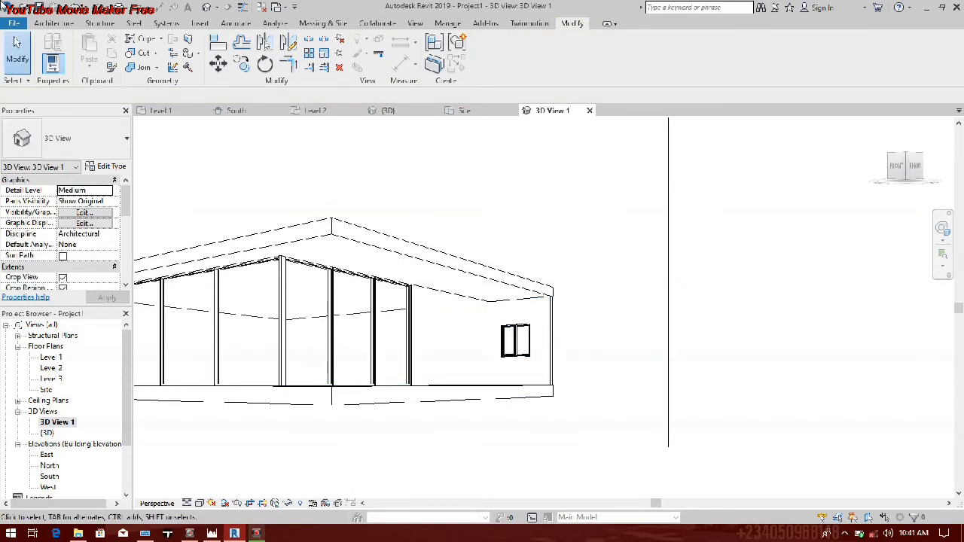
{"action": "left_click", "coordinate": [55, 25]}
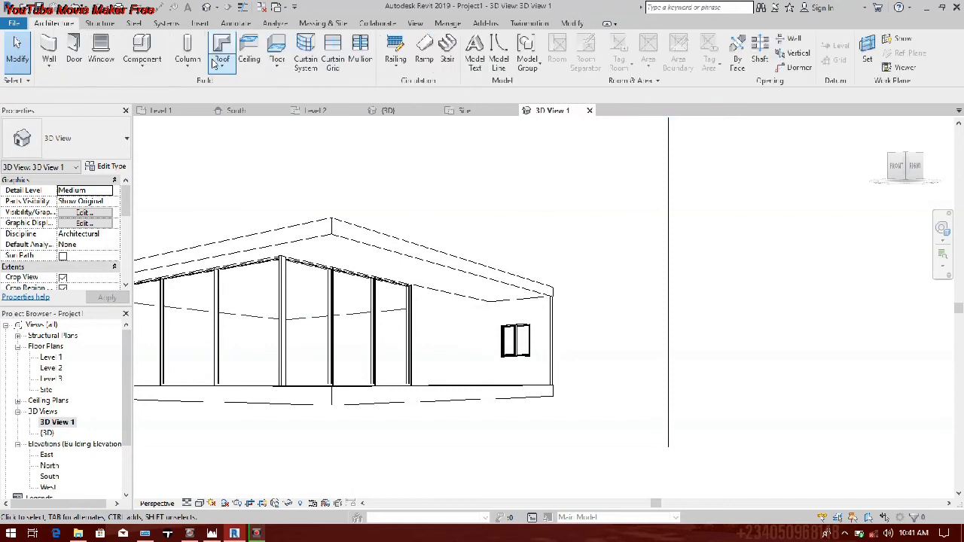
{"action": "left_click", "coordinate": [102, 49]}
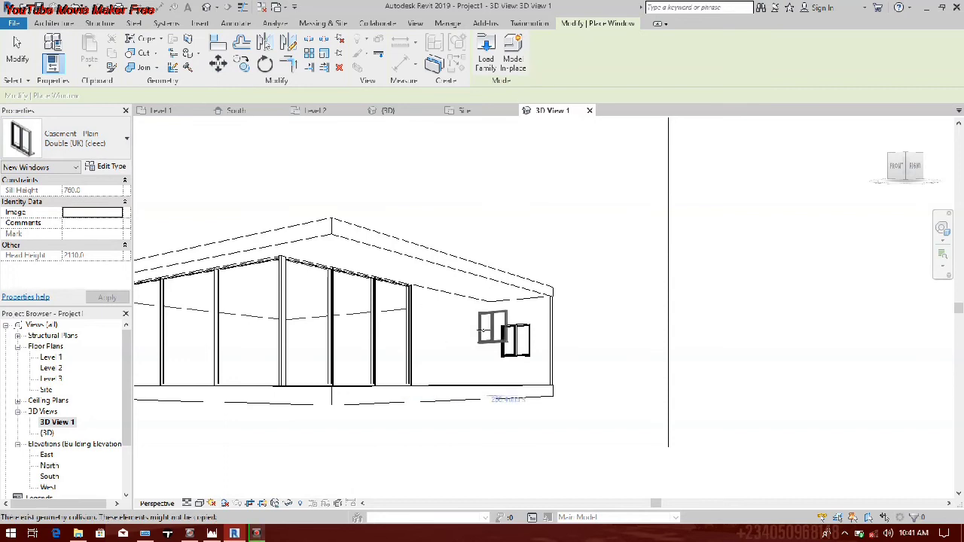
{"action": "key", "text": "Escape"}
{"action": "key", "text": "Escape"}
Step: Open the Site floor plan view from the 3D View 1 camera view
{"action": "scroll", "coordinate": [422, 324], "scroll_direction": "down", "scroll_amount": 3}
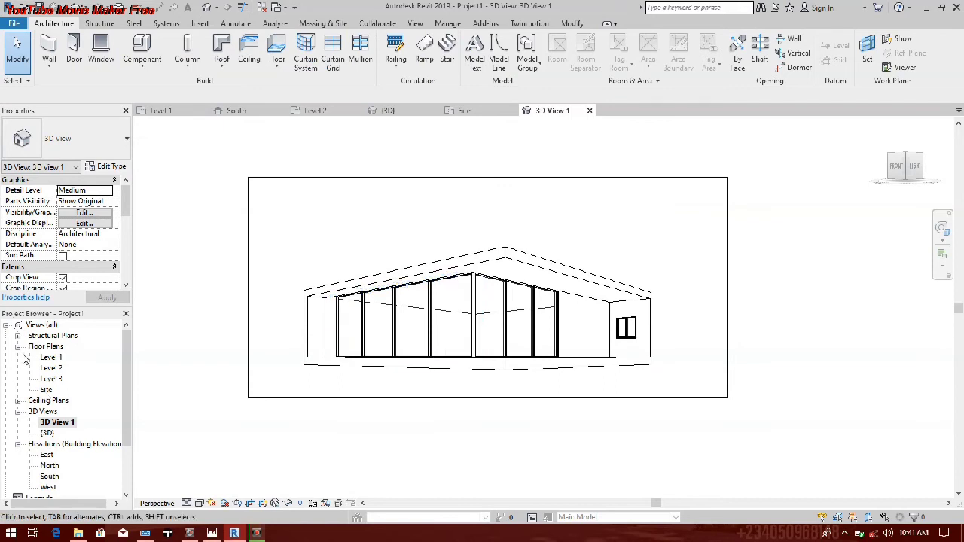
{"action": "left_click", "coordinate": [46, 390]}
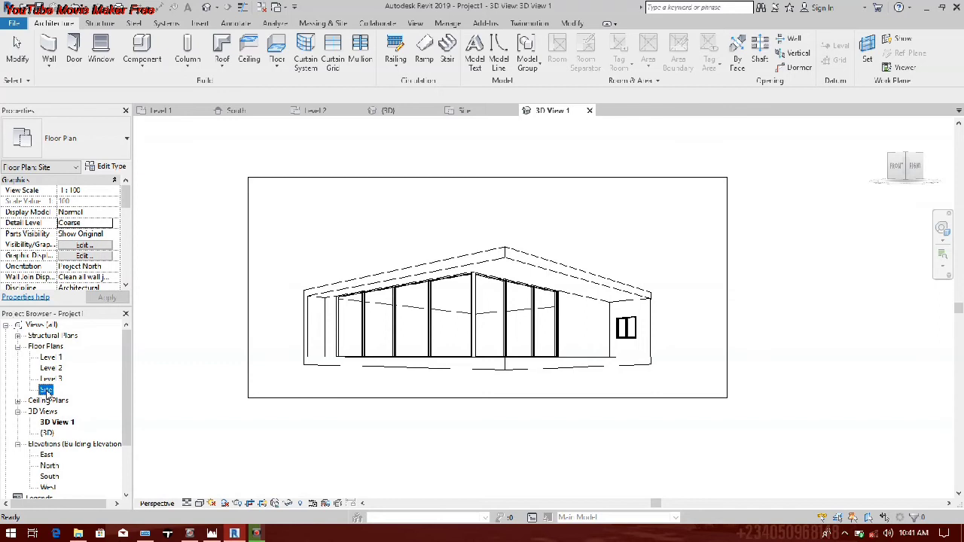
{"action": "double_click", "coordinate": [46, 391]}
{"action": "scroll", "coordinate": [398, 315], "scroll_direction": "down", "scroll_amount": 3}
{"action": "middle_click_drag", "start_coordinate": [398, 315], "coordinate": [370, 252]}
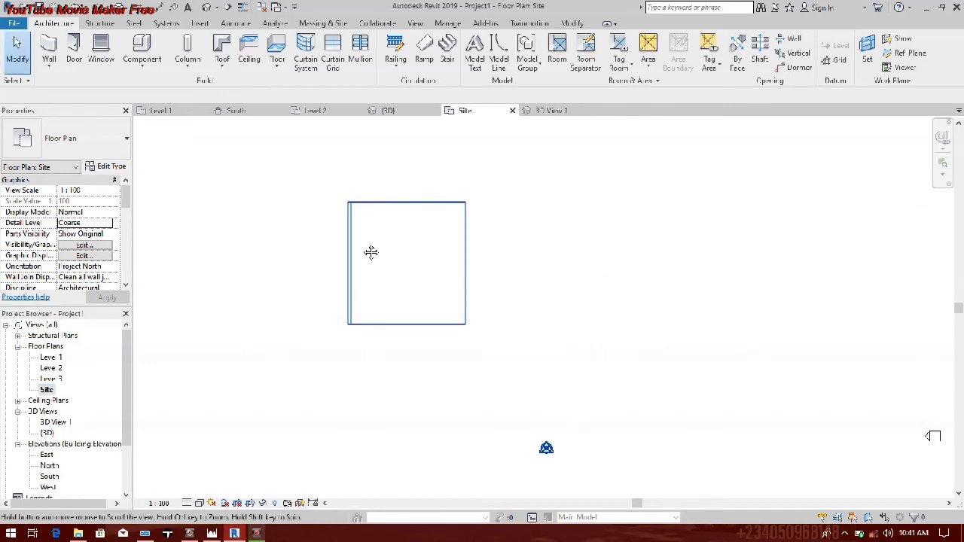
{"action": "scroll", "coordinate": [313, 192], "scroll_direction": "up", "scroll_amount": 1}
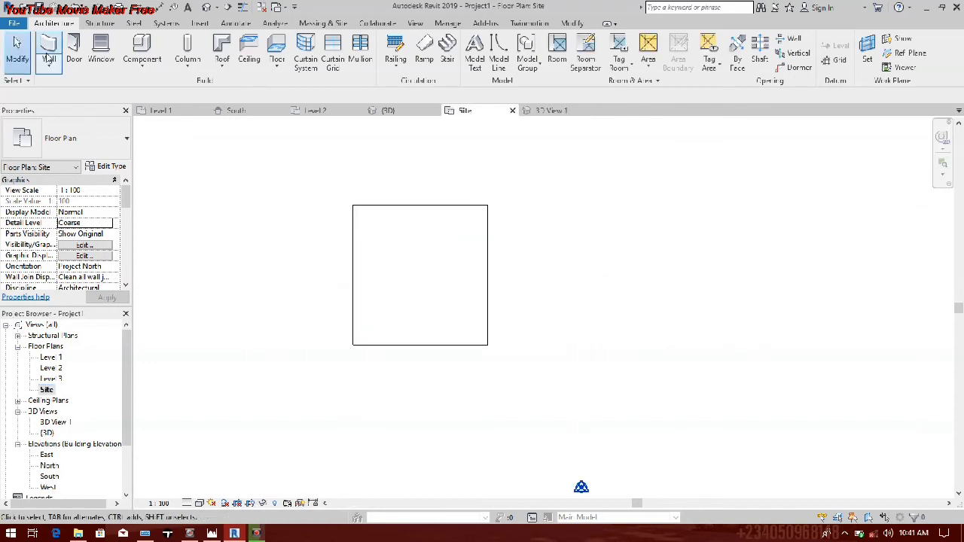
Step: Start a floor and draw its rectangular outer boundary, about 33000 mm wide, around the pavilion
{"action": "left_click", "coordinate": [142, 67]}
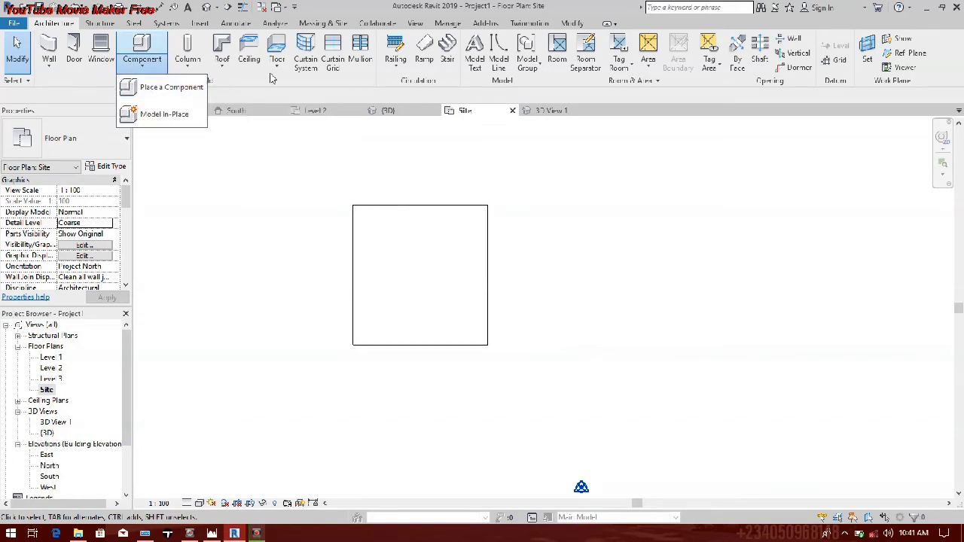
{"action": "left_click", "coordinate": [279, 45]}
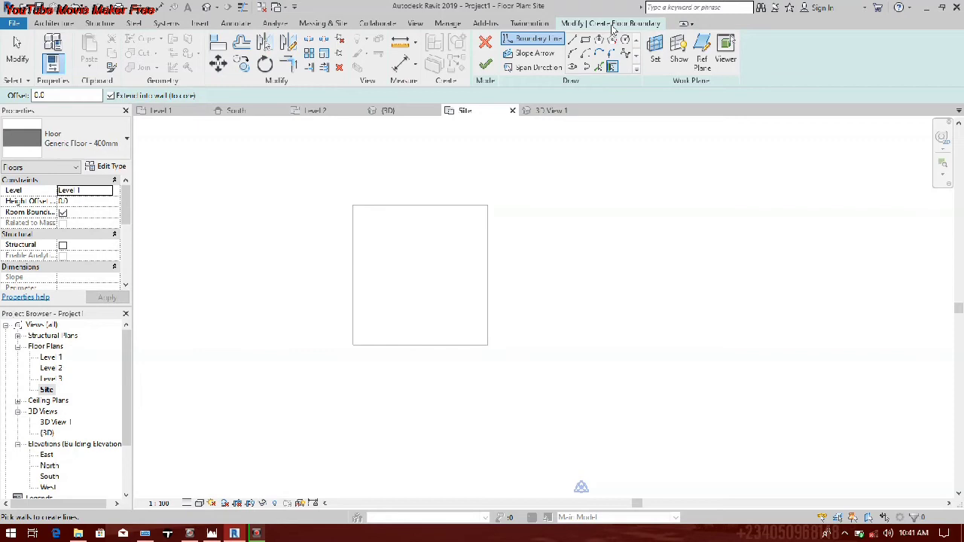
{"action": "left_click", "coordinate": [587, 41]}
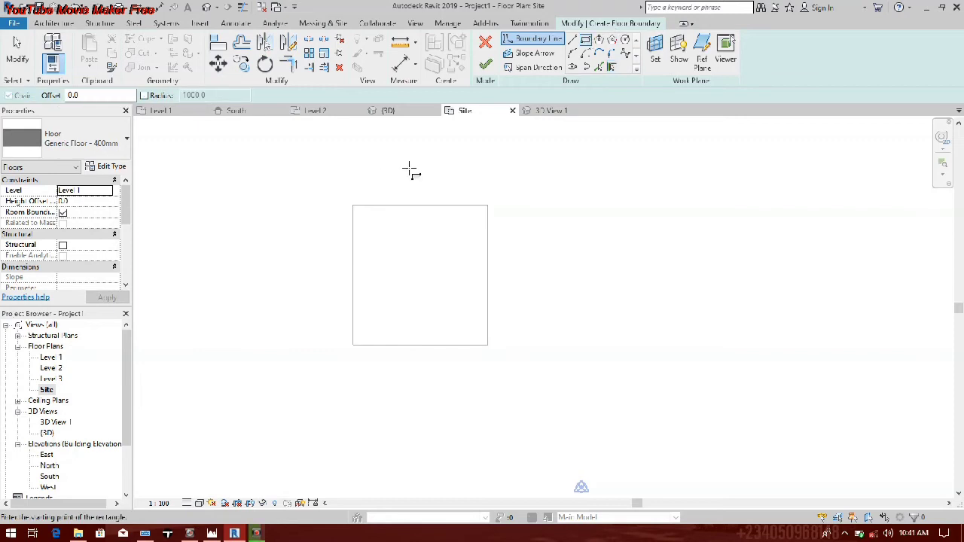
{"action": "middle_click_drag", "start_coordinate": [409, 168], "coordinate": [407, 219]}
{"action": "left_click", "coordinate": [263, 193]}
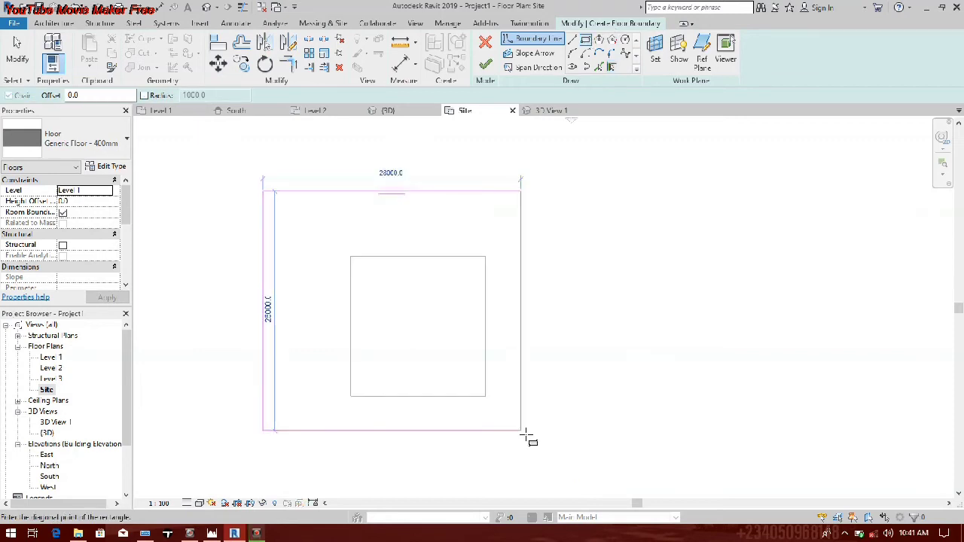
{"action": "middle_click_drag", "start_coordinate": [526, 435], "coordinate": [465, 392]}
{"action": "left_click", "coordinate": [469, 400]}
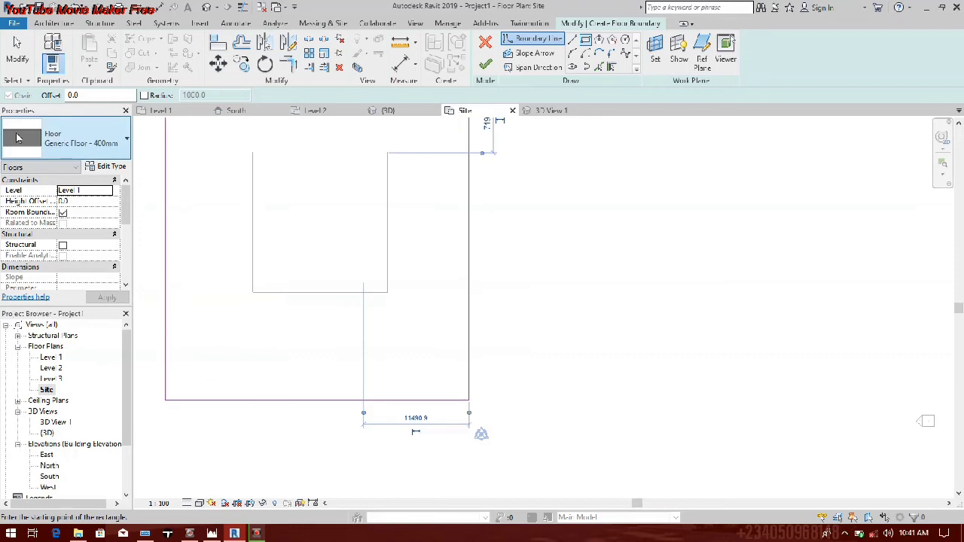
Step: Stretch the outer floor boundary by moving its south and north edges further away from the pavilion
{"action": "left_click", "coordinate": [18, 52]}
{"action": "middle_click_drag", "start_coordinate": [333, 361], "coordinate": [403, 361]}
{"action": "scroll", "coordinate": [401, 318], "scroll_direction": "down", "scroll_amount": 1}
{"action": "middle_click_drag", "start_coordinate": [401, 318], "coordinate": [400, 399]}
{"action": "mouse_move", "coordinate": [416, 203]}
{"action": "left_mouse_down"}
{"action": "mouse_move", "coordinate": [416, 226]}
{"action": "mouse_move", "coordinate": [441, 173]}
{"action": "mouse_move", "coordinate": [440, 189]}
{"action": "left_mouse_up"}
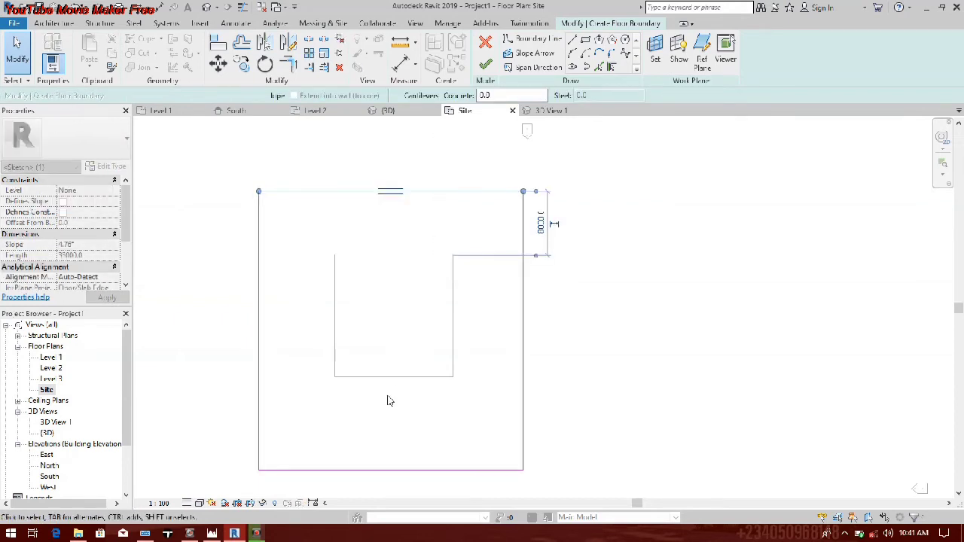
{"action": "middle_click_drag", "start_coordinate": [388, 396], "coordinate": [390, 335]}
Step: Draw two overlapping boundary rectangles: one 7000 mm deep south of the pavilion, one about 5640 by 20400 mm along its east side
{"action": "left_click", "coordinate": [585, 41]}
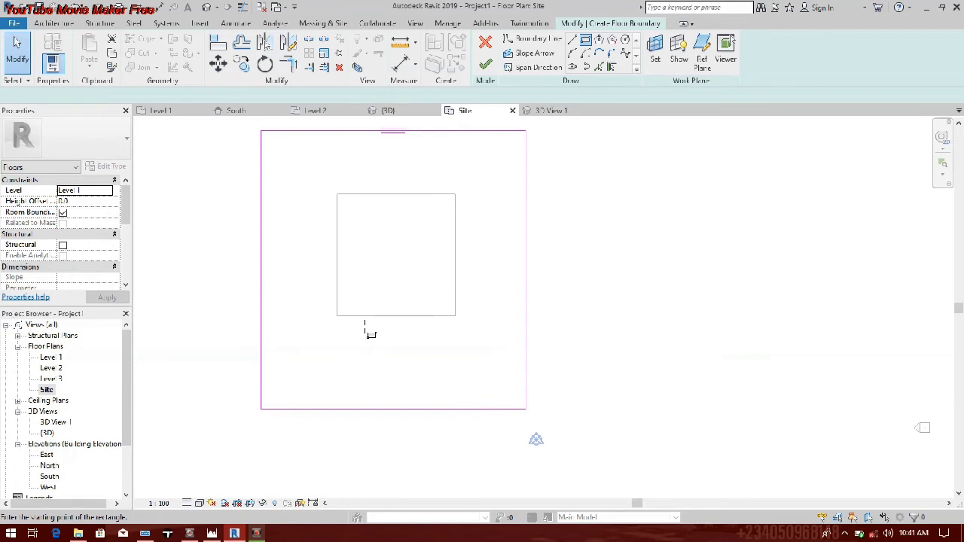
{"action": "left_click", "coordinate": [337, 315]}
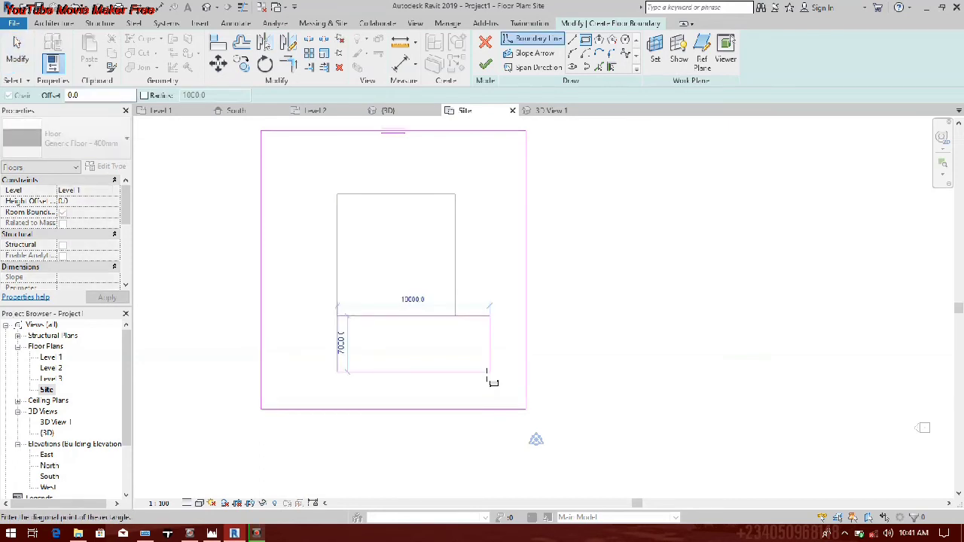
{"action": "left_click", "coordinate": [490, 372]}
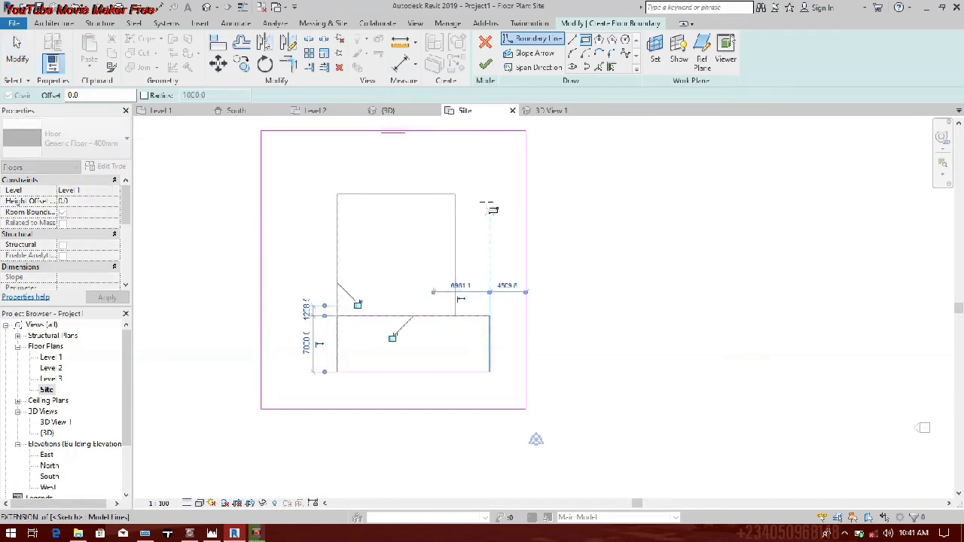
{"action": "left_click", "coordinate": [458, 152]}
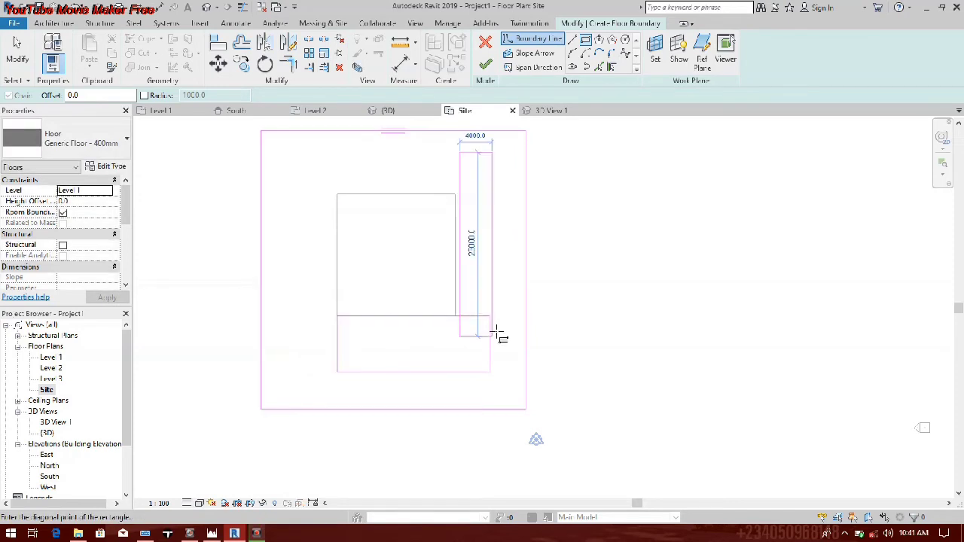
{"action": "left_click", "coordinate": [504, 317]}
{"action": "scroll", "coordinate": [494, 319], "scroll_direction": "up", "scroll_amount": 3}
{"action": "key", "text": "Escape"}
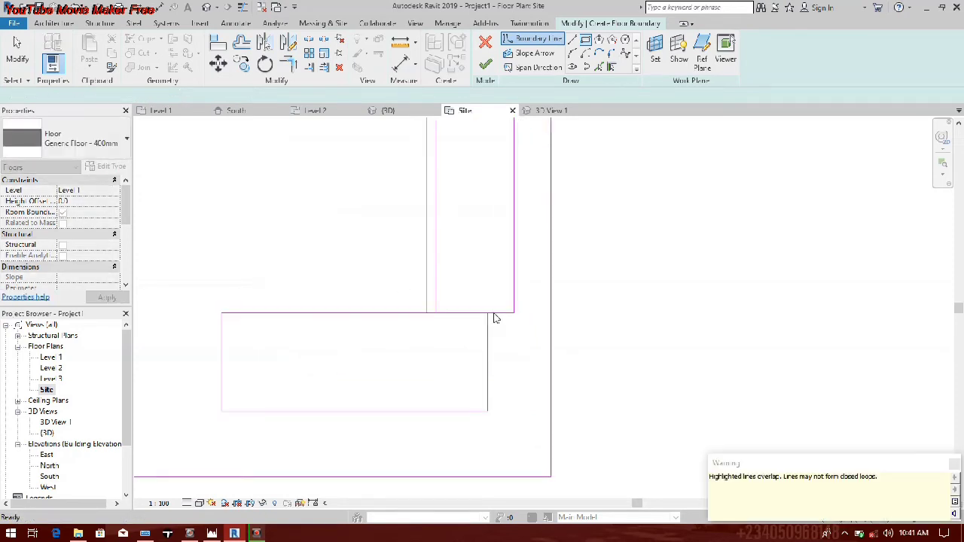
Step: Delete the east rectangle's overlapping south edge and trim the inner corner where the two rectangles meet
{"action": "right_click", "coordinate": [493, 315]}
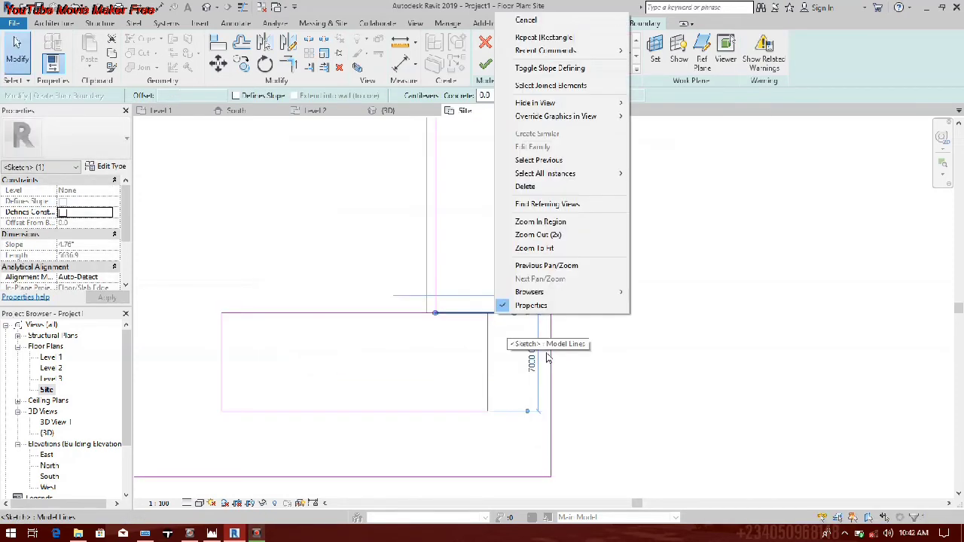
{"action": "left_click", "coordinate": [544, 188]}
{"action": "left_click", "coordinate": [288, 65]}
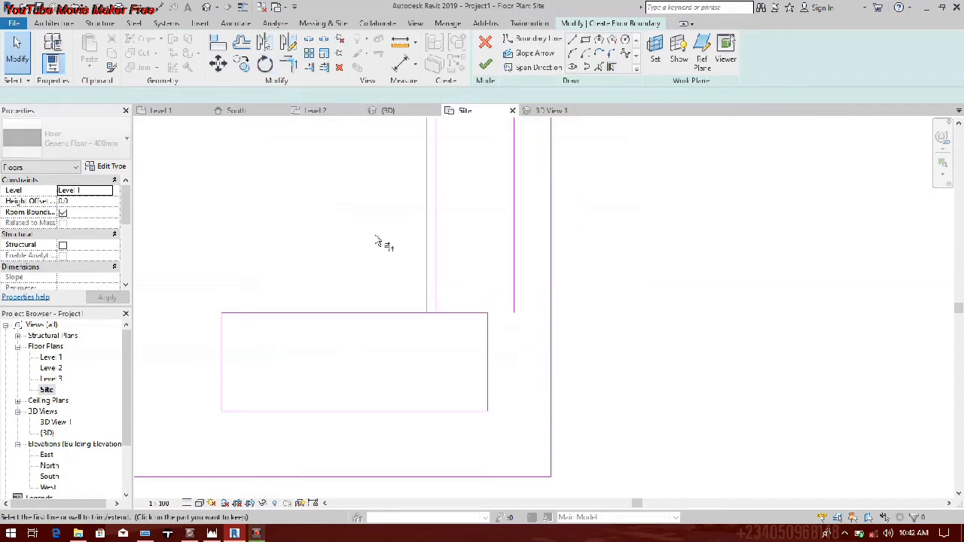
{"action": "left_click", "coordinate": [399, 313]}
{"action": "left_click", "coordinate": [426, 278]}
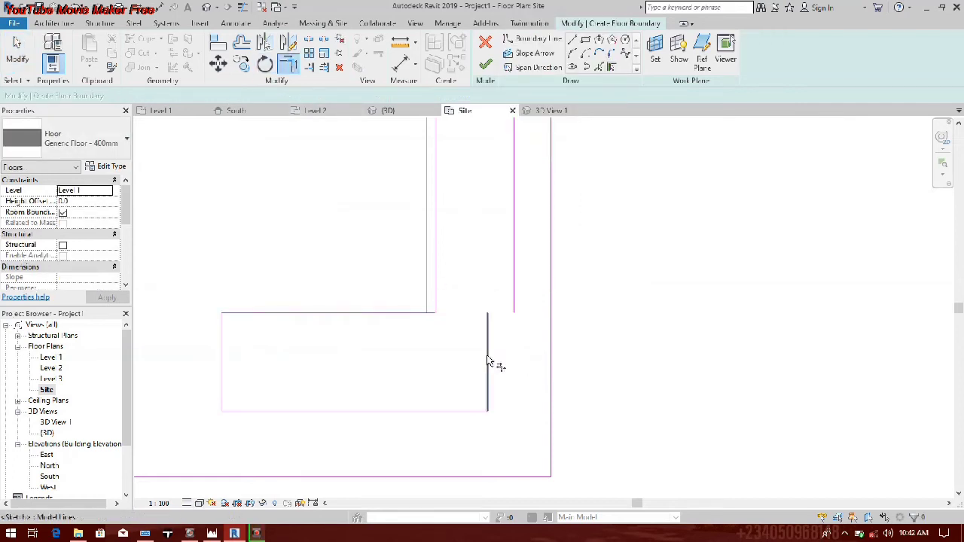
Step: Trim the outer southeast corner and delete the leftover vertical line to close the L-shaped loop
{"action": "middle_click_drag", "start_coordinate": [490, 361], "coordinate": [492, 373]}
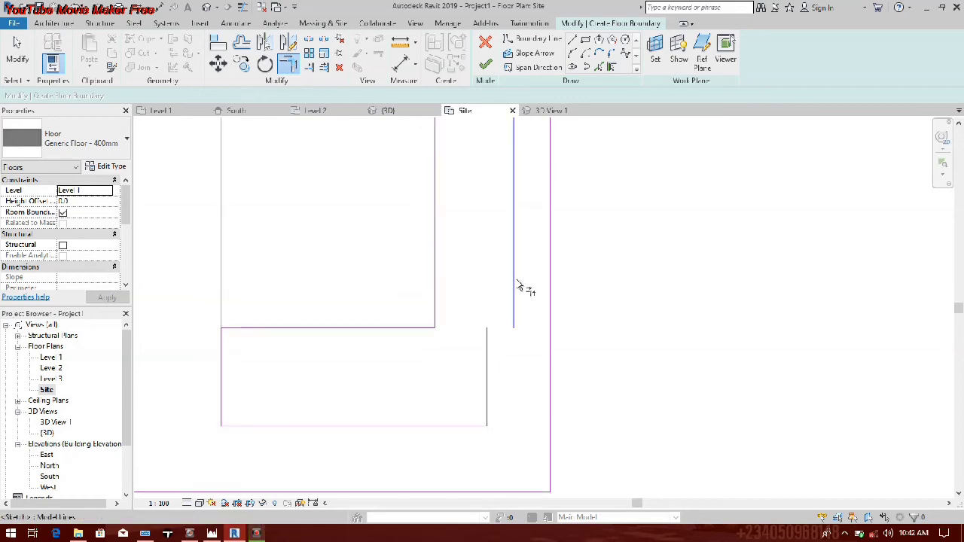
{"action": "left_click", "coordinate": [517, 286]}
{"action": "left_click", "coordinate": [452, 424]}
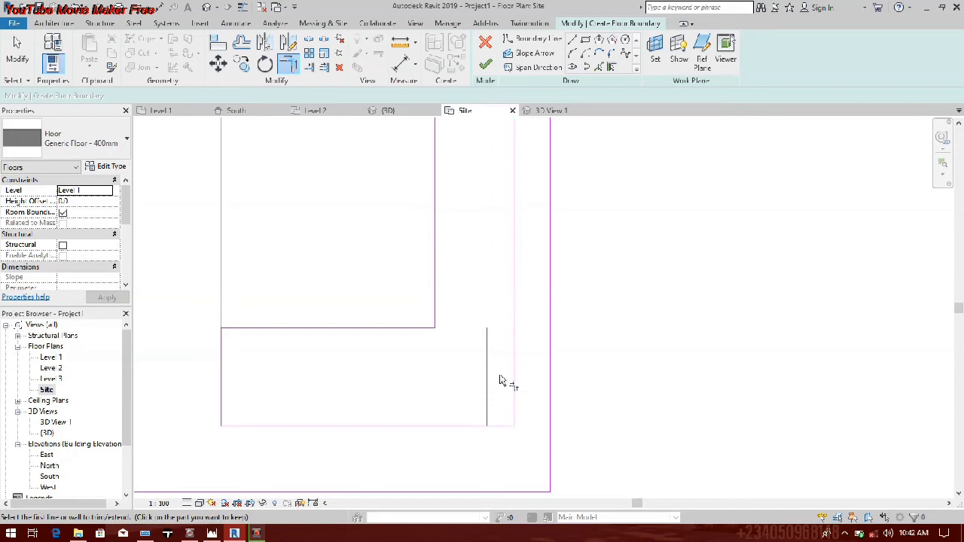
{"action": "key", "text": "Escape"}
{"action": "right_click", "coordinate": [492, 373]}
{"action": "left_click", "coordinate": [553, 240]}
{"action": "scroll", "coordinate": [392, 225], "scroll_direction": "down", "scroll_amount": 4}
{"action": "middle_click_drag", "start_coordinate": [407, 239], "coordinate": [454, 350]}
{"action": "scroll", "coordinate": [359, 327], "scroll_direction": "up", "scroll_amount": 1}
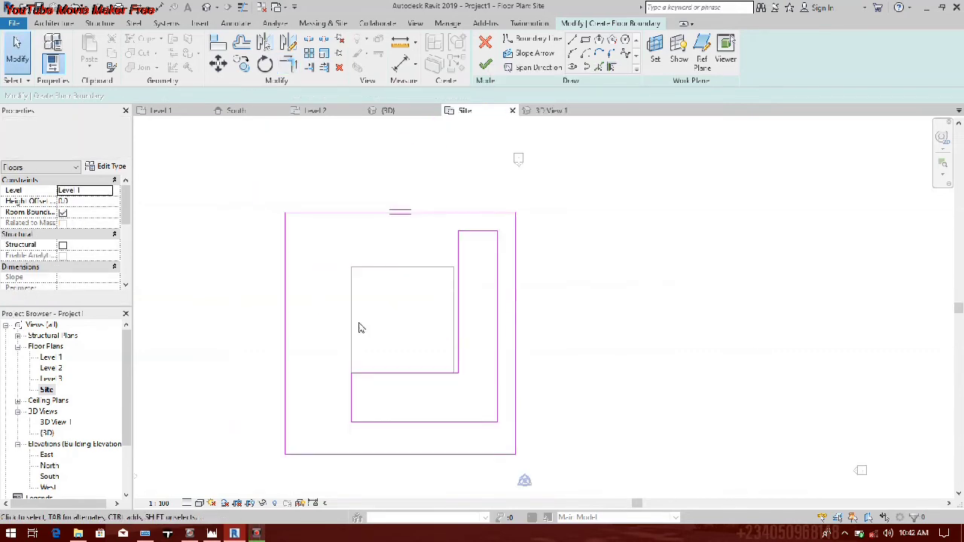
Step: Move the L-shape's inner horizontal edge slightly south, away from the pavilion's south wall
{"action": "scroll", "coordinate": [456, 331], "scroll_direction": "up", "scroll_amount": 7}
{"action": "left_click", "coordinate": [461, 332]}
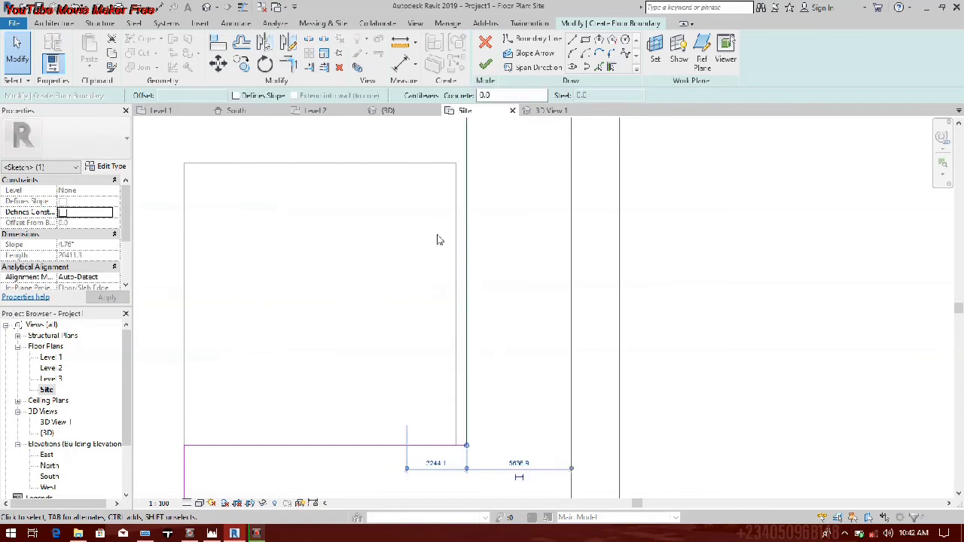
{"action": "middle_click_drag", "start_coordinate": [351, 435], "coordinate": [391, 367]}
{"action": "left_click_drag", "start_coordinate": [382, 372], "coordinate": [370, 398]}
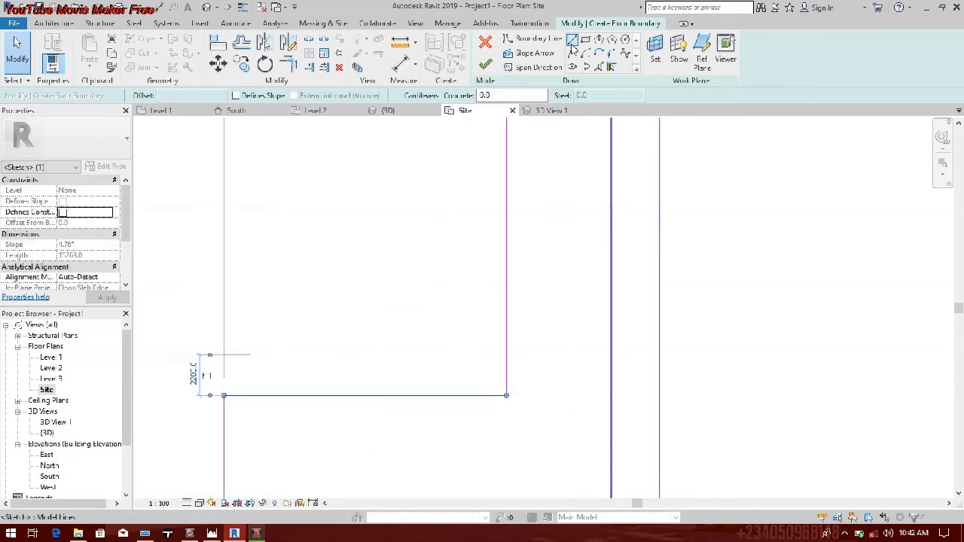
Step: Draw a 4500 mm wide rectangle across the L-shape's inner south edge and a 3300 by 4800 mm rectangle across its inner east edge
{"action": "left_click", "coordinate": [573, 42]}
{"action": "left_click", "coordinate": [268, 349]}
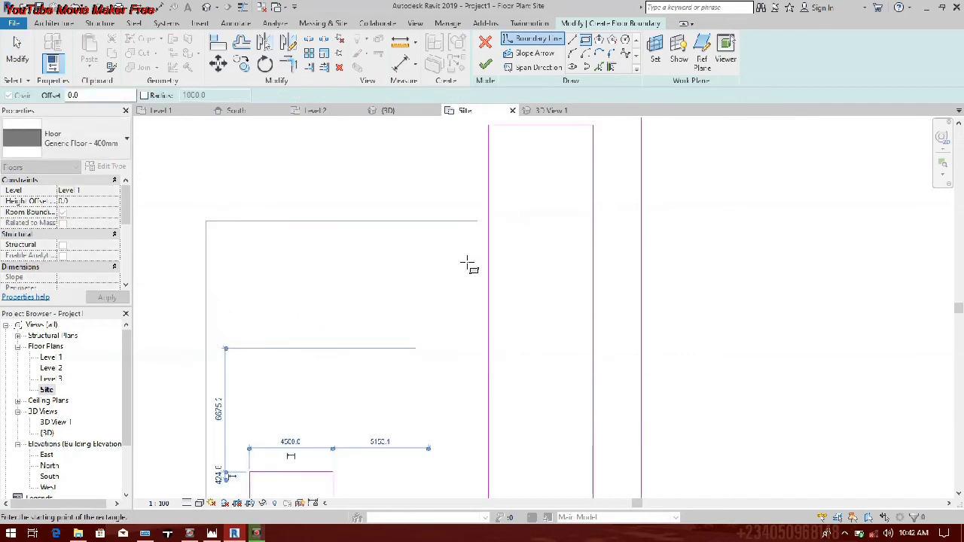
{"action": "left_click", "coordinate": [452, 222]}
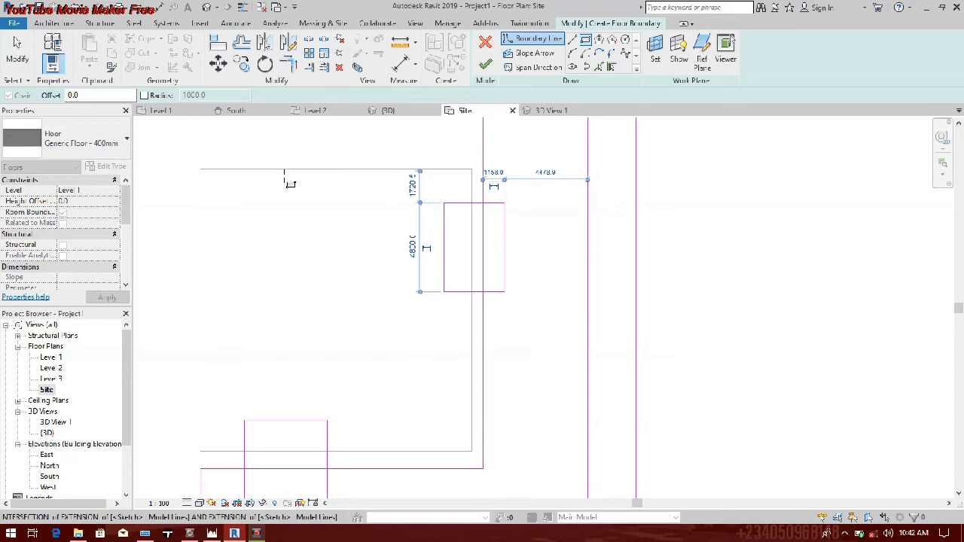
{"action": "key", "text": "Escape"}
{"action": "key", "text": "Escape"}
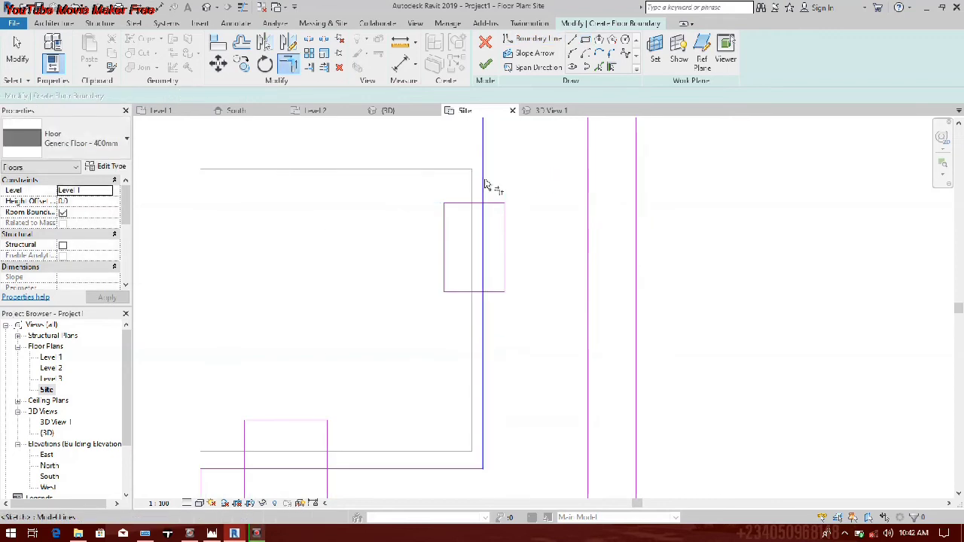
Step: Try to trim the inner east edge to the north side of the small east rectangle
{"action": "left_click", "coordinate": [476, 206]}
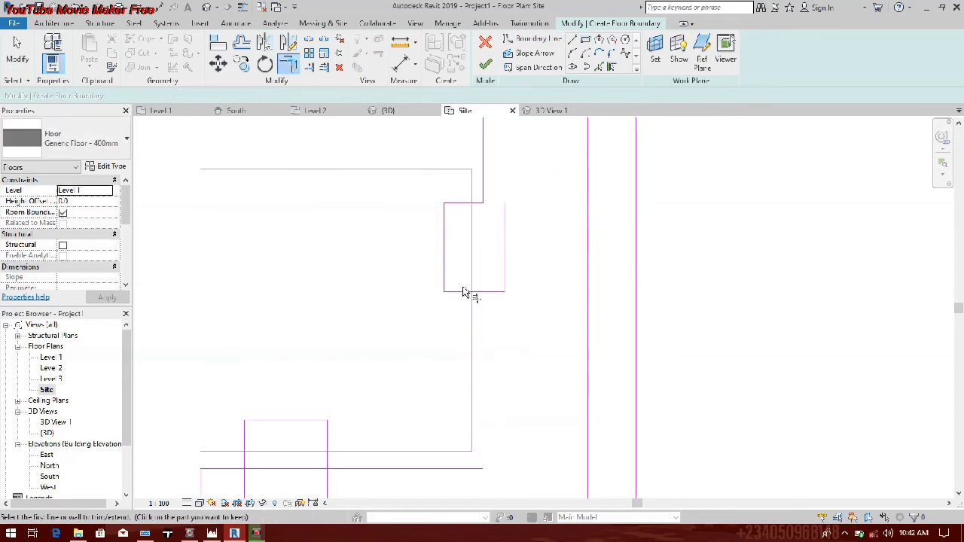
{"action": "key", "text": "ctrl+z"}
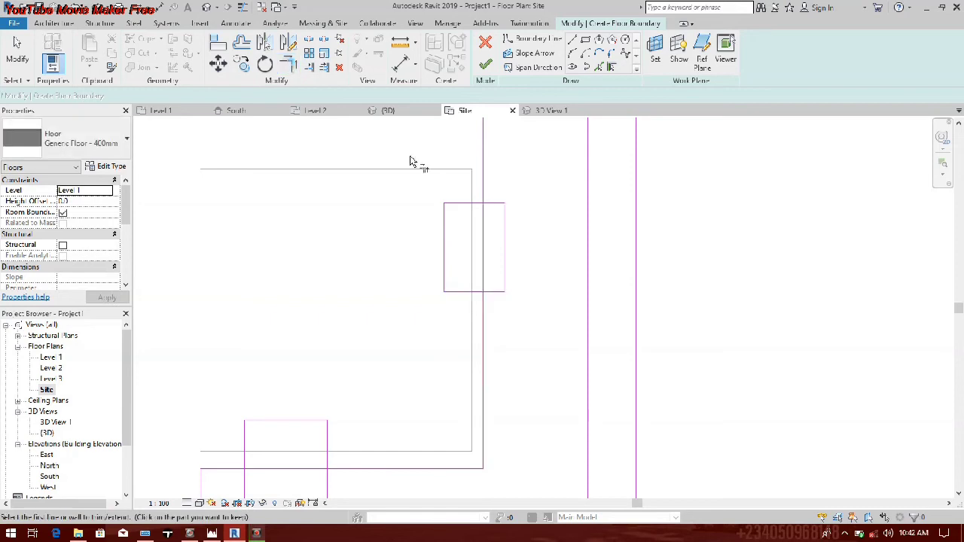
{"action": "left_click", "coordinate": [289, 64]}
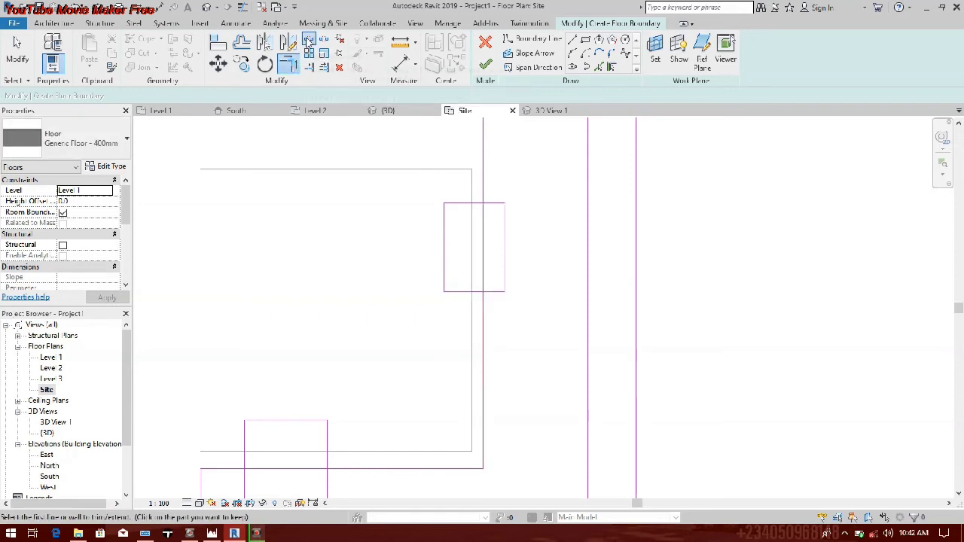
Step: Split the L-shape's inner east and inner south edges at points inside the two small rectangles
{"action": "left_click", "coordinate": [309, 43]}
{"action": "left_click", "coordinate": [483, 242]}
{"action": "middle_click_drag", "start_coordinate": [298, 471], "coordinate": [320, 425]}
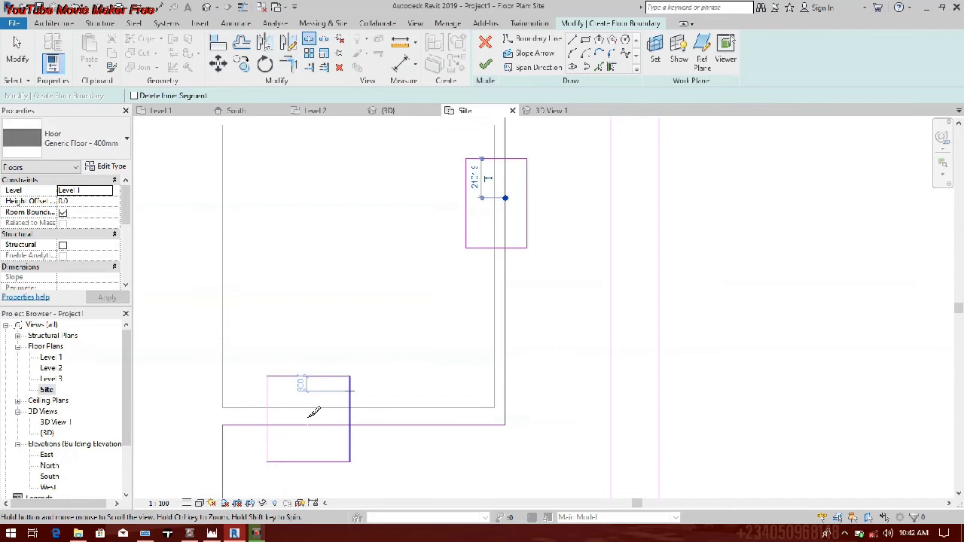
{"action": "key", "text": "t"}
{"action": "key", "text": "r"}
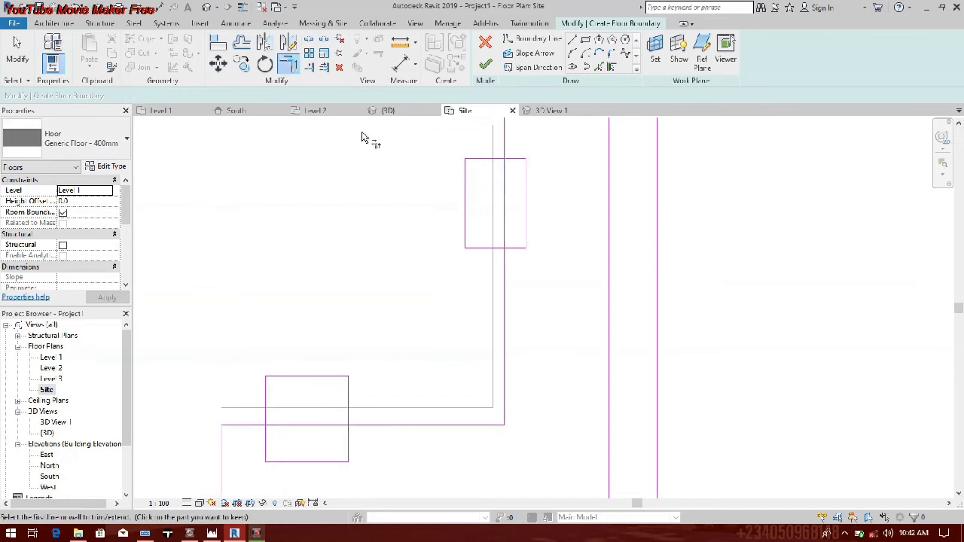
{"action": "key", "text": "s"}
{"action": "key", "text": "d"}
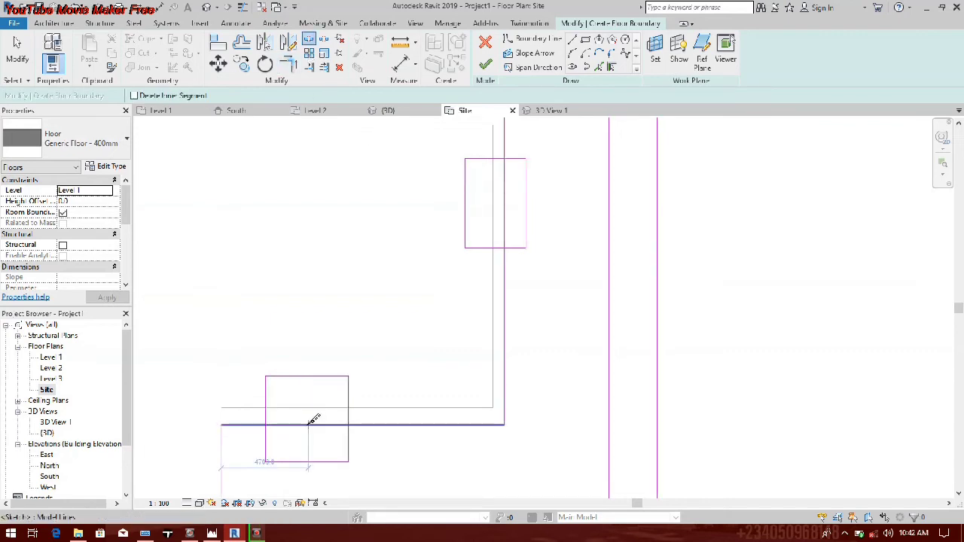
{"action": "left_click", "coordinate": [306, 425]}
Step: Trim the split inner edges to the sides of the small rectangles, forming a south and an east notch
{"action": "key", "text": "t"}
{"action": "key", "text": "r"}
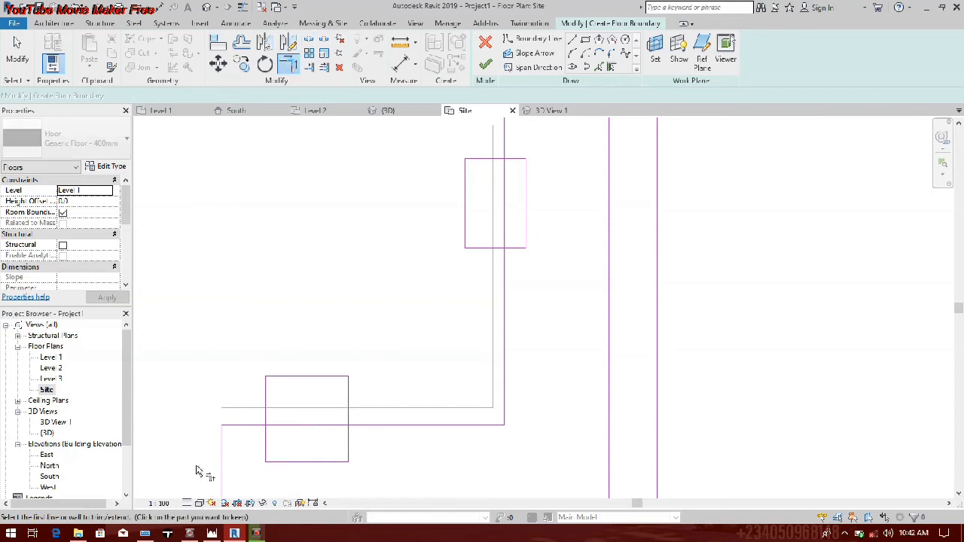
{"action": "left_click", "coordinate": [266, 405]}
{"action": "left_click", "coordinate": [245, 425]}
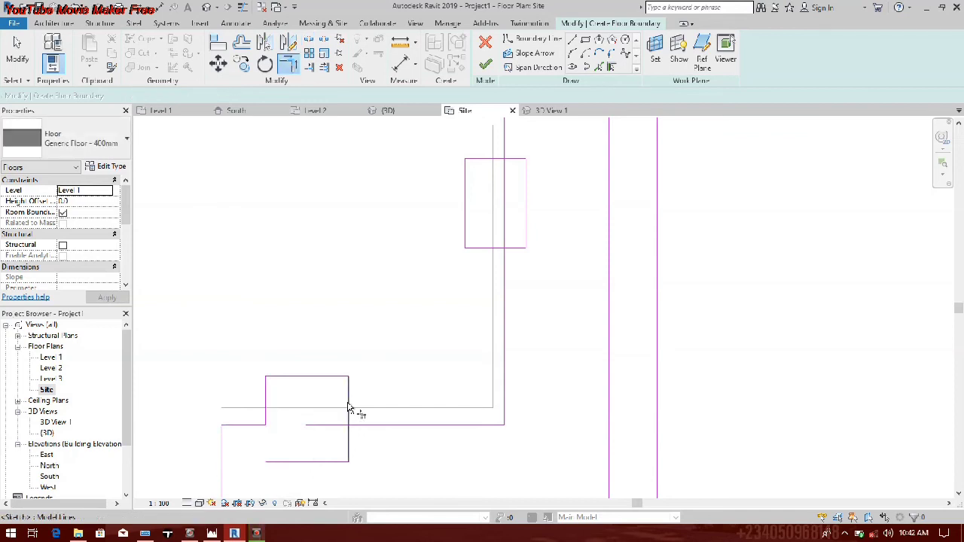
{"action": "left_click", "coordinate": [348, 408]}
{"action": "left_click", "coordinate": [492, 252]}
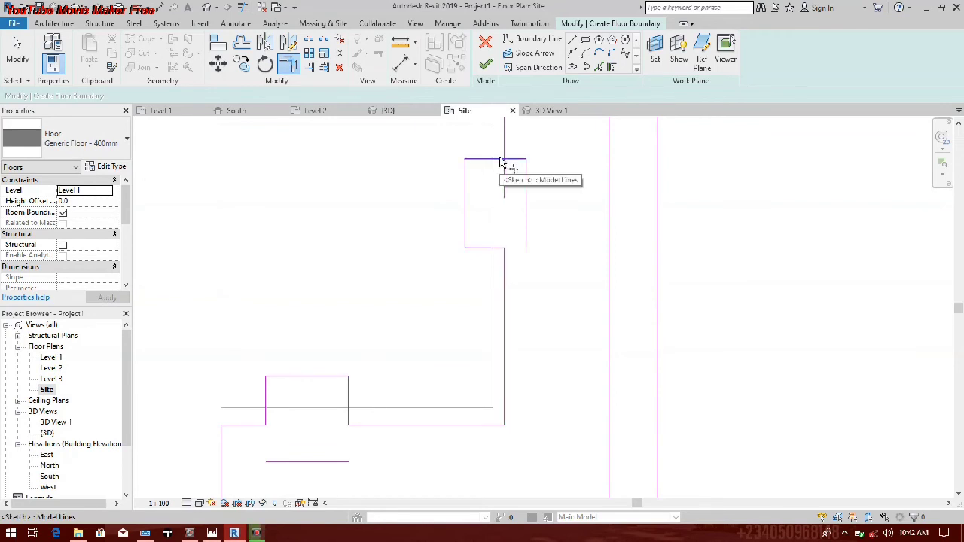
{"action": "left_click", "coordinate": [501, 161]}
{"action": "scroll", "coordinate": [424, 292], "scroll_direction": "down", "scroll_amount": 1}
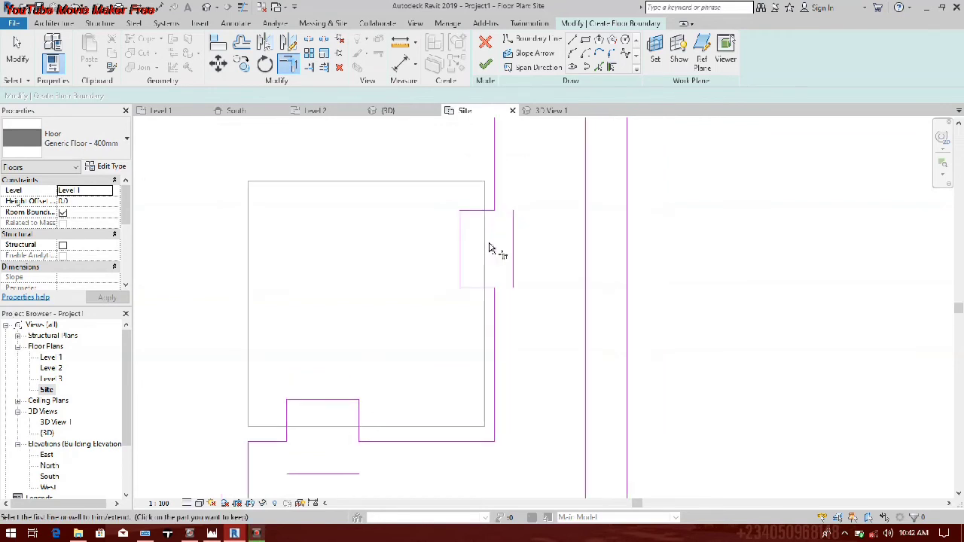
Step: Delete the two leftover rectangle lines beside the south and east notches
{"action": "key", "text": "Escape"}
{"action": "left_click", "coordinate": [513, 263]}
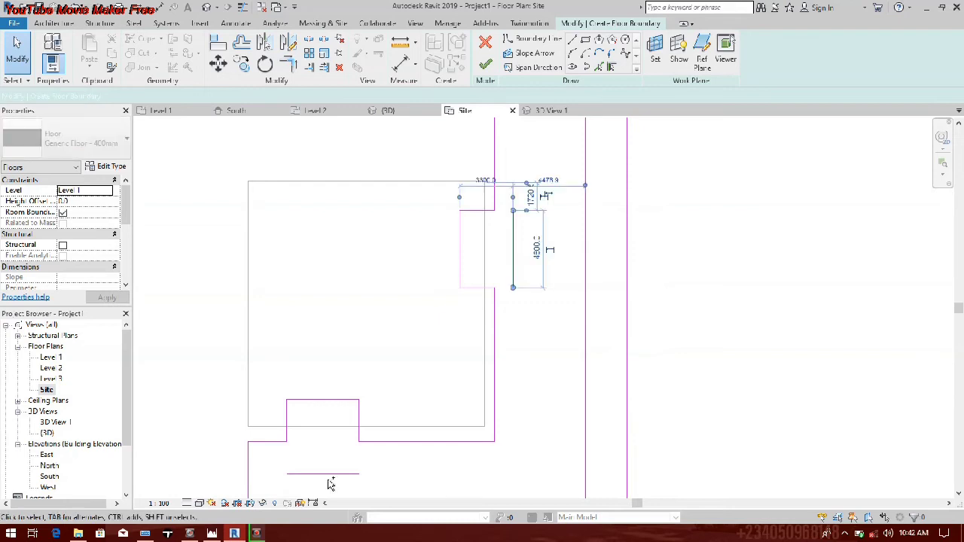
{"action": "left_click", "coordinate": [337, 473], "text": "ctrl"}
{"action": "right_click", "coordinate": [340, 469]}
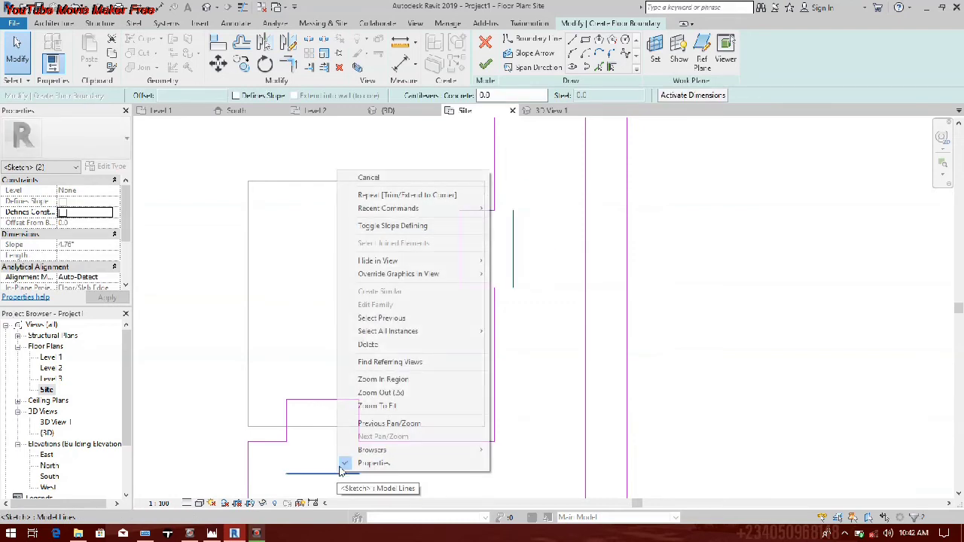
{"action": "left_click", "coordinate": [405, 348]}
Step: Move the east notch's inner edge onto the building's east edge and finish the site floor sketch
{"action": "scroll", "coordinate": [382, 377], "scroll_direction": "up", "scroll_amount": 3}
{"action": "mouse_move", "coordinate": [323, 288]}
{"action": "left_mouse_down"}
{"action": "mouse_move", "coordinate": [308, 349]}
{"action": "mouse_move", "coordinate": [314, 339]}
{"action": "left_mouse_up"}
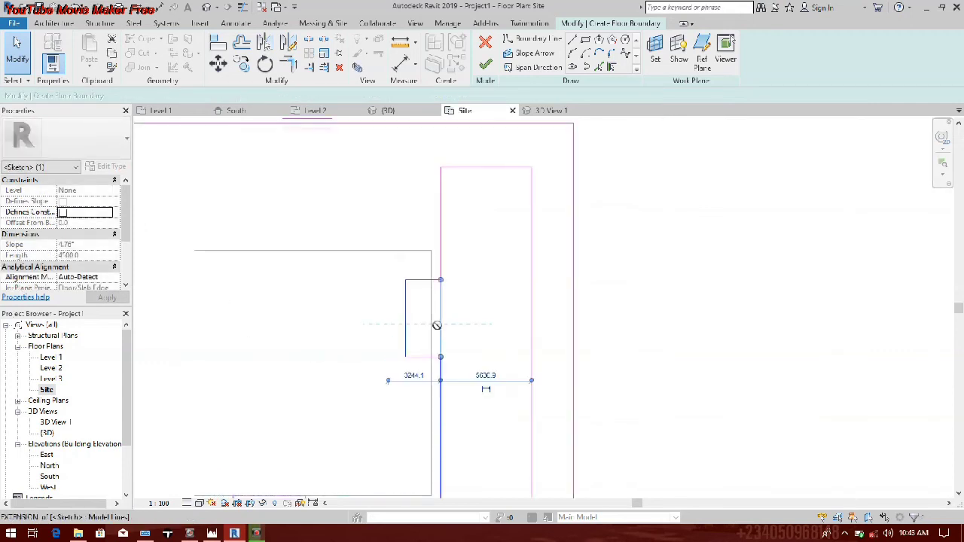
{"action": "left_click_drag", "start_coordinate": [437, 326], "coordinate": [432, 325]}
{"action": "scroll", "coordinate": [432, 326], "scroll_direction": "down", "scroll_amount": 2}
{"action": "scroll", "coordinate": [431, 327], "scroll_direction": "down", "scroll_amount": 1}
{"action": "middle_click_drag", "start_coordinate": [432, 326], "coordinate": [444, 264]}
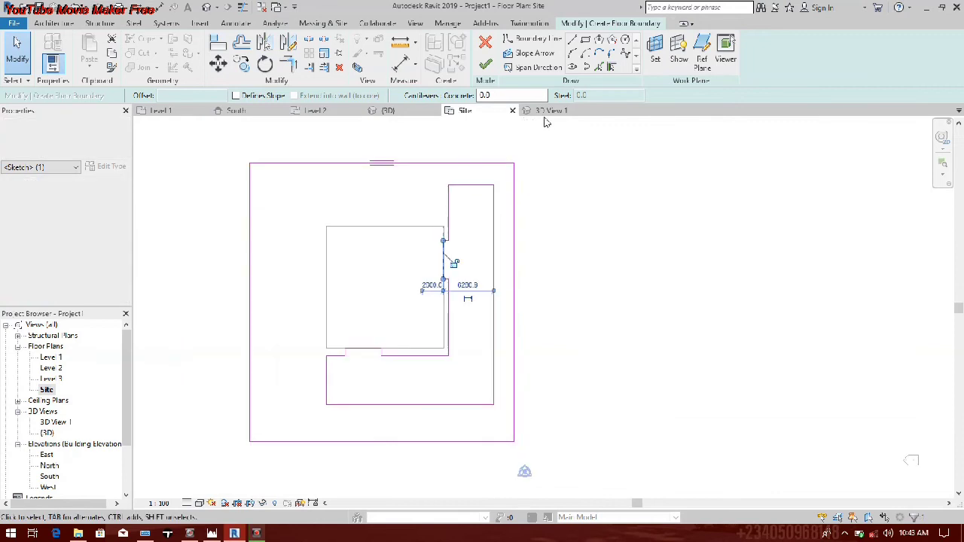
{"action": "left_click", "coordinate": [486, 65]}
{"action": "left_click", "coordinate": [493, 286]}
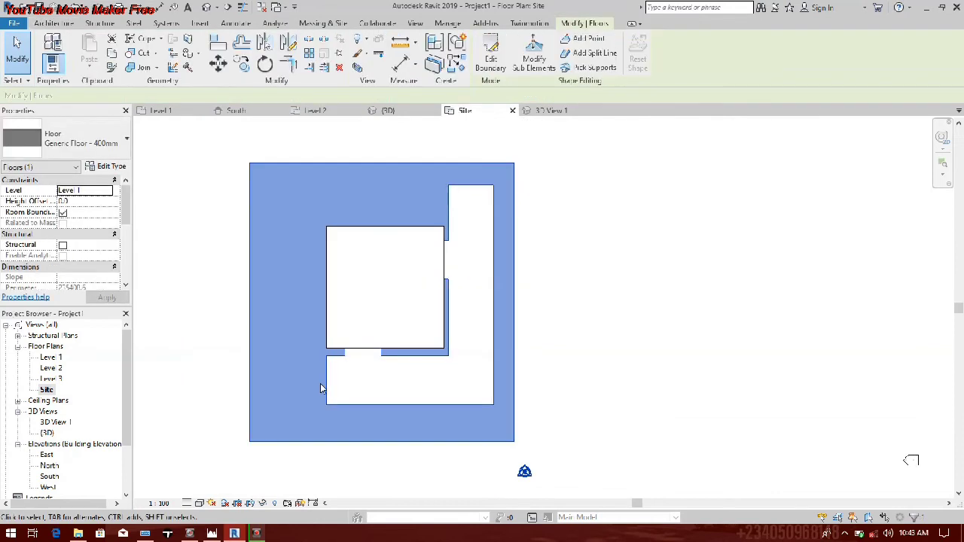
Step: Inspect the finished site floor in the perspective view 3D View 1
{"action": "double_click", "coordinate": [65, 424]}
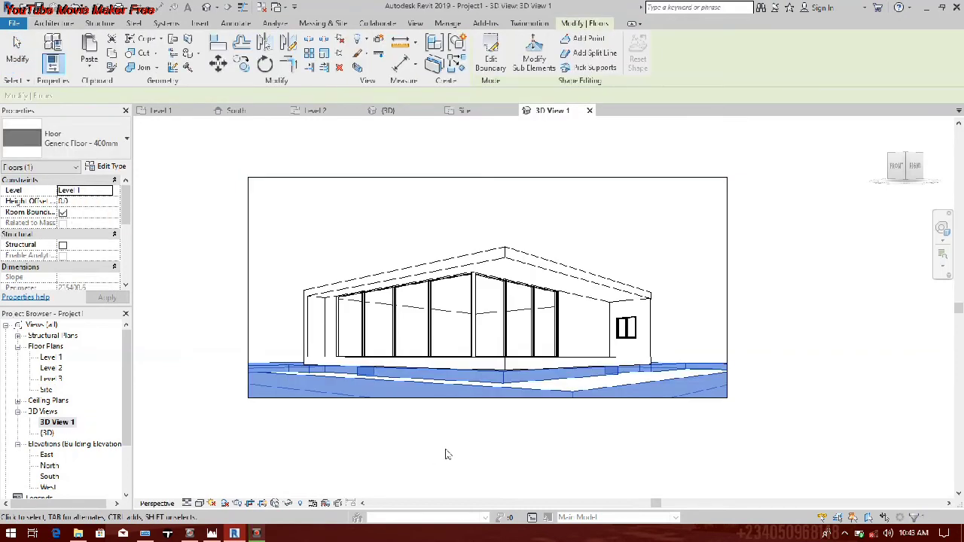
{"action": "left_click", "coordinate": [224, 503]}
{"action": "middle_click_drag", "start_coordinate": [545, 375], "coordinate": [529, 405]}
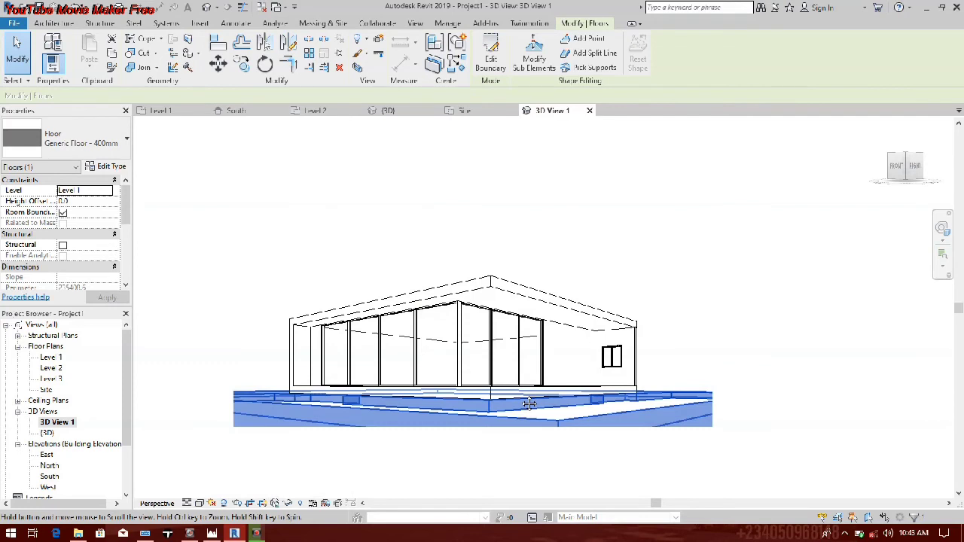
Step: Open the default 3D view and turn on shadows to examine the site floor around the building
{"action": "left_click", "coordinate": [208, 8]}
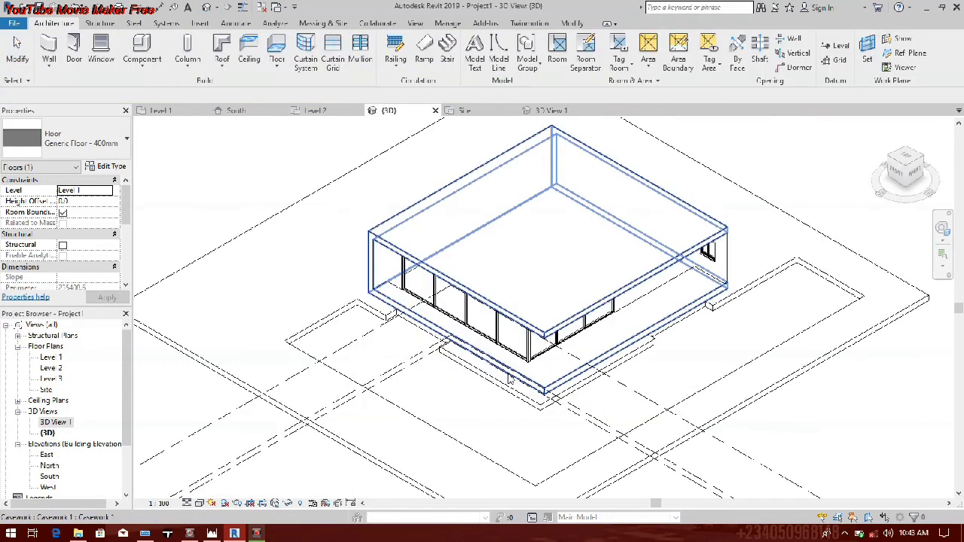
{"action": "scroll", "coordinate": [369, 360], "scroll_direction": "up", "scroll_amount": 1}
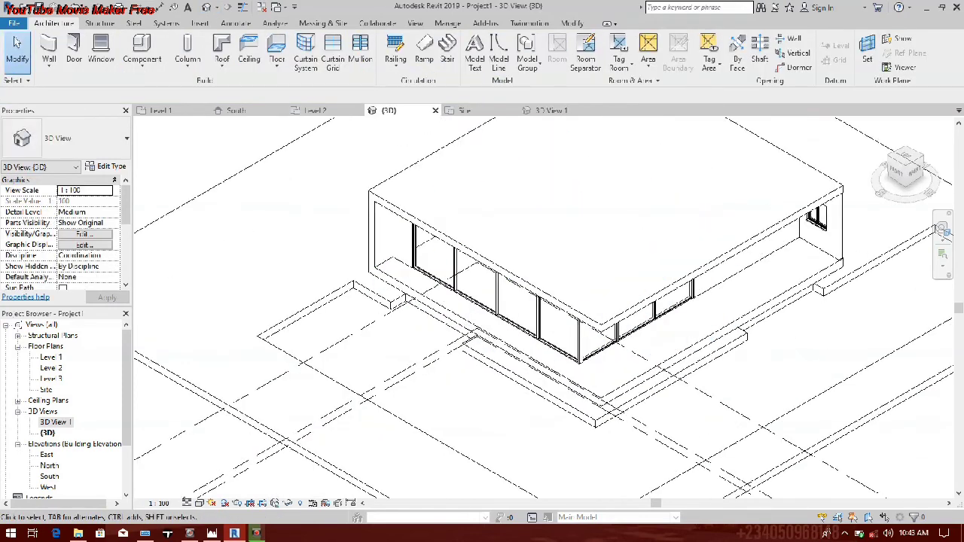
{"action": "left_click", "coordinate": [201, 503]}
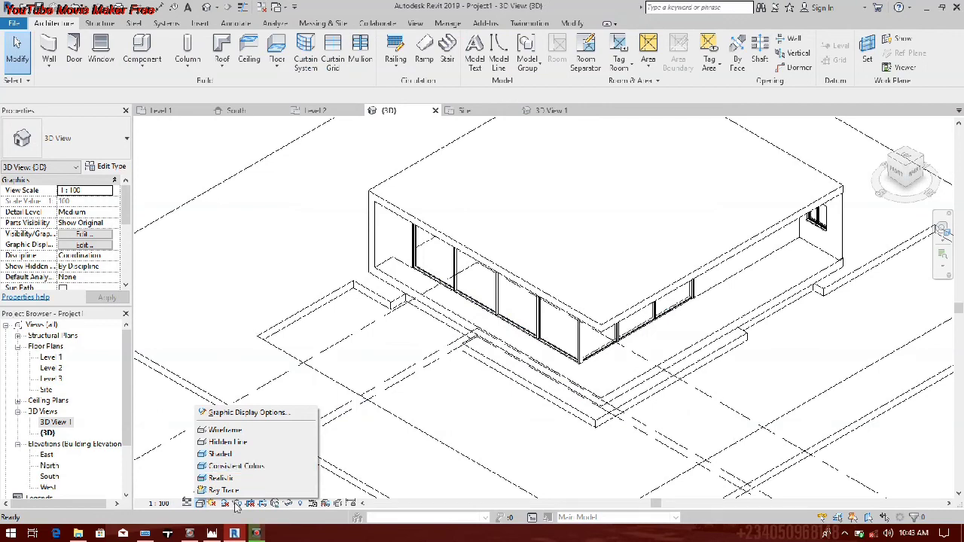
{"action": "left_click", "coordinate": [235, 504]}
{"action": "scroll", "coordinate": [420, 367], "scroll_direction": "down", "scroll_amount": 2}
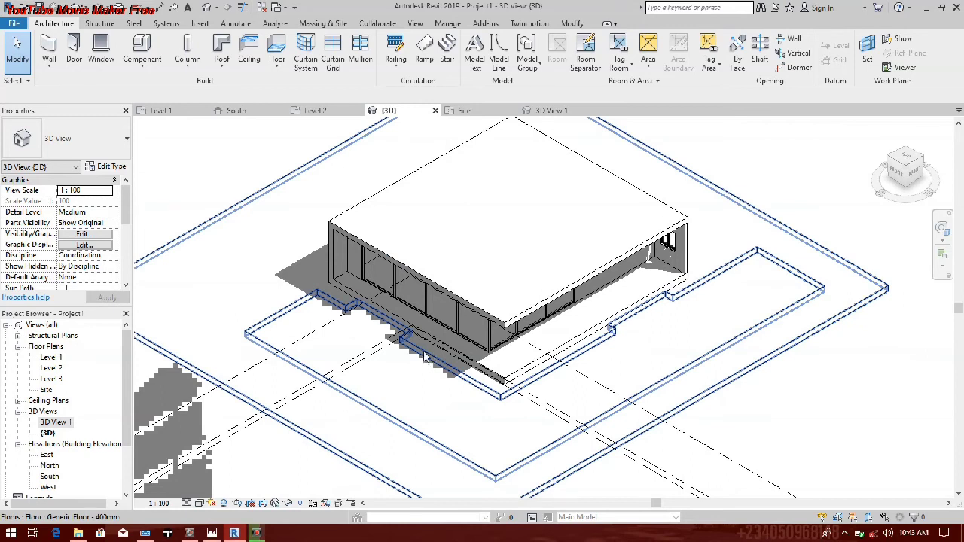
{"action": "scroll", "coordinate": [377, 369], "scroll_direction": "down", "scroll_amount": 4}
{"action": "scroll", "coordinate": [315, 385], "scroll_direction": "up", "scroll_amount": 2}
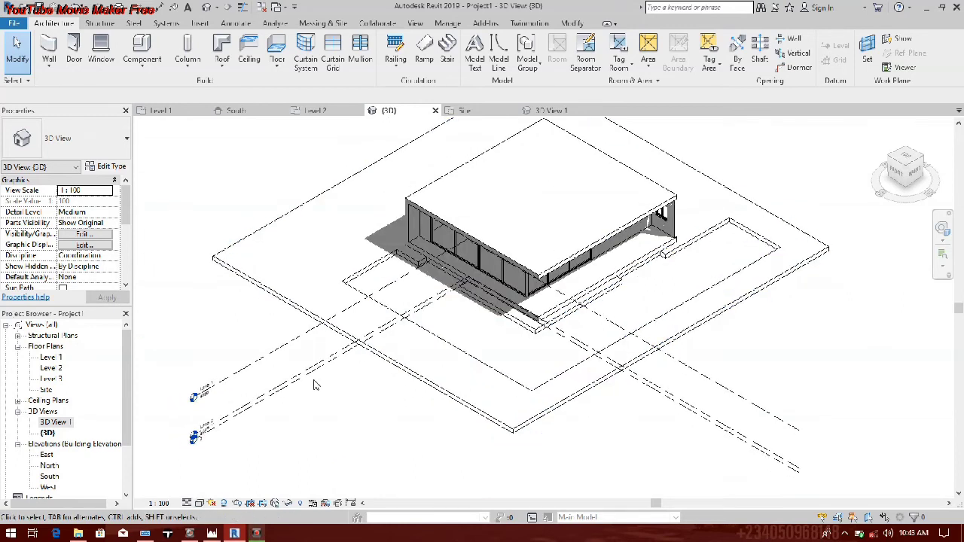
{"action": "scroll", "coordinate": [488, 321], "scroll_direction": "up", "scroll_amount": 2}
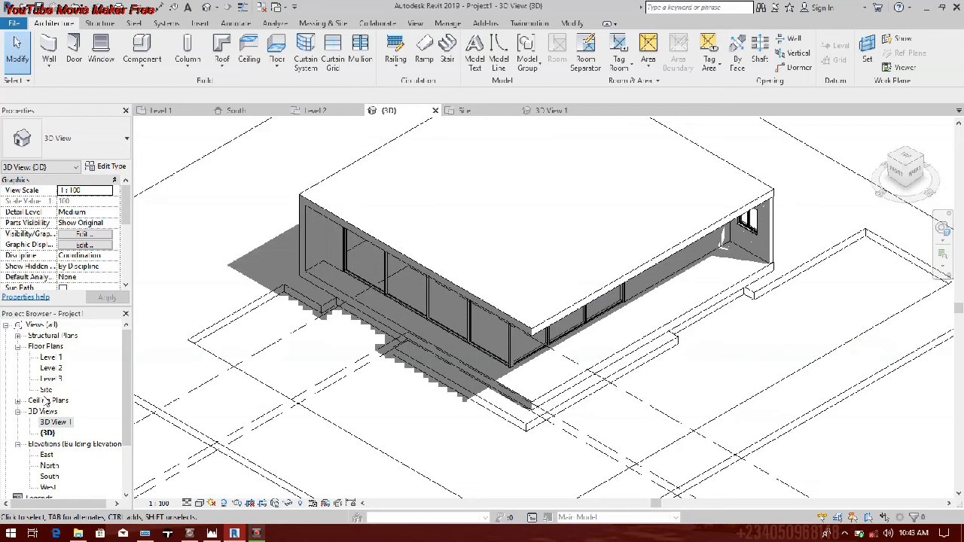
Step: In the Site floor plan, copy the site floor a short distance east of the original
{"action": "double_click", "coordinate": [46, 390]}
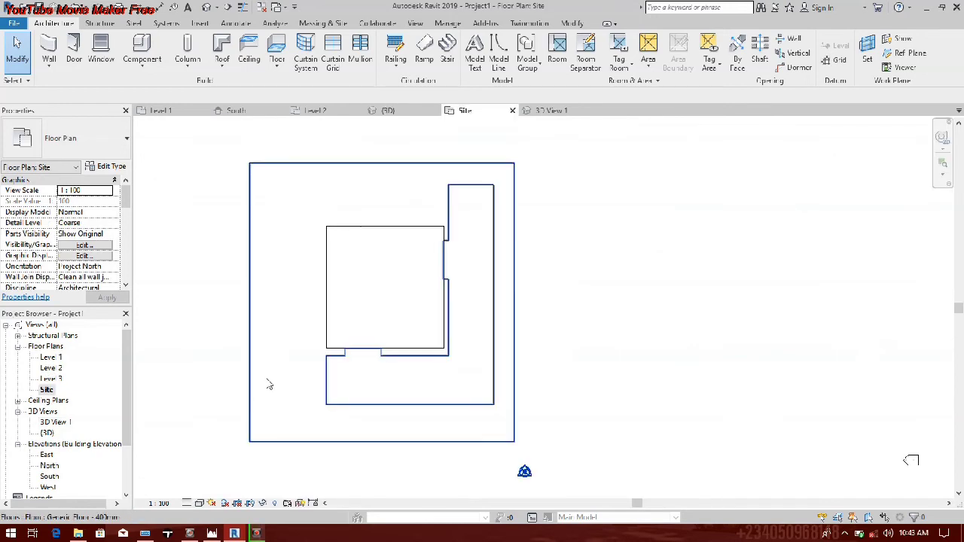
{"action": "left_click", "coordinate": [267, 379]}
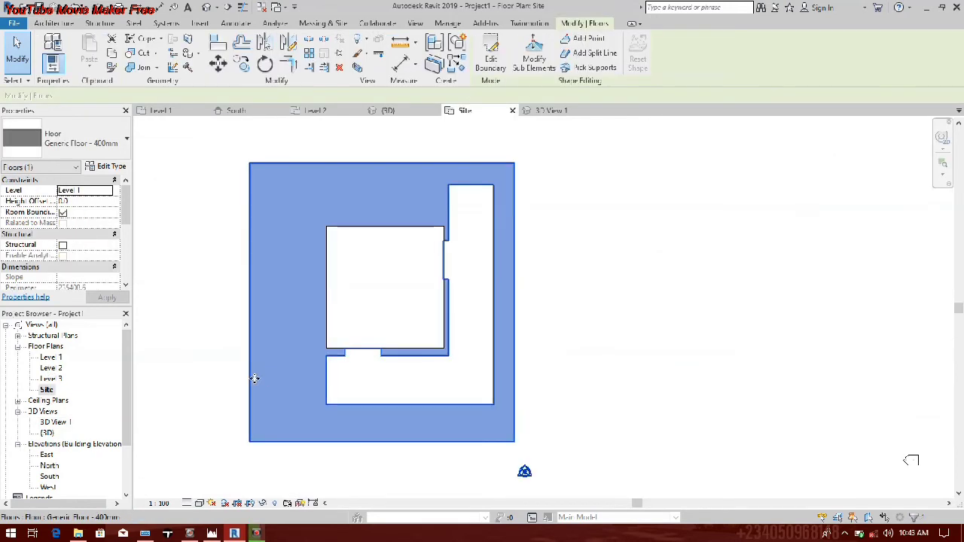
{"action": "left_click_drag", "start_coordinate": [254, 379], "coordinate": [362, 374]}
Step: Edit the copied floor's boundary and delete its outer rectangle, keeping only the notched L-shaped outline
{"action": "double_click", "coordinate": [363, 374]}
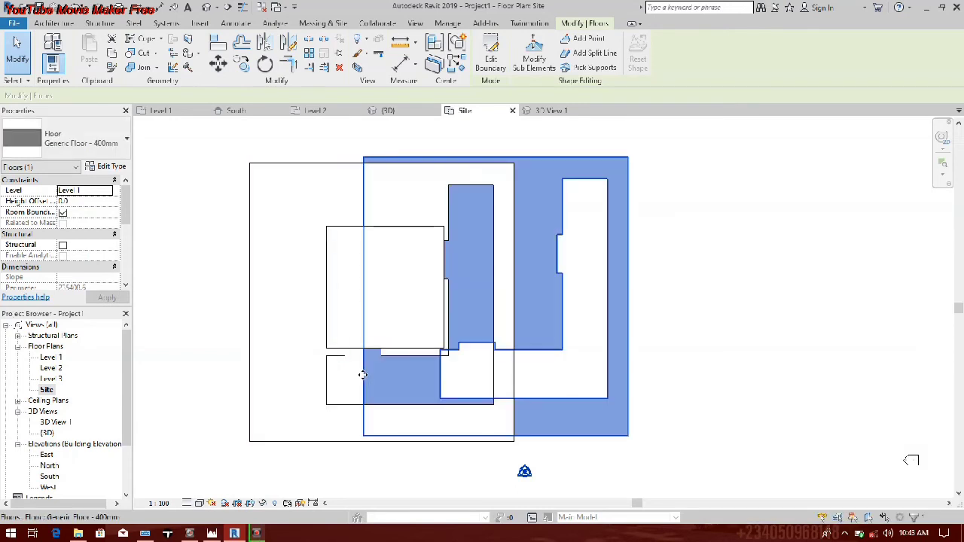
{"action": "left_click_drag", "start_coordinate": [287, 155], "coordinate": [697, 450]}
{"action": "left_click_drag", "start_coordinate": [328, 128], "coordinate": [459, 174]}
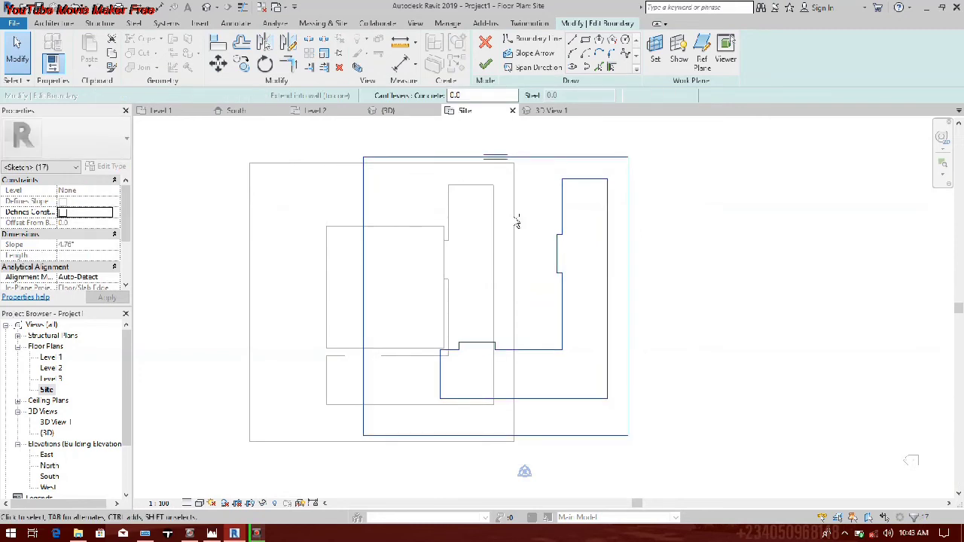
{"action": "left_click_drag", "start_coordinate": [611, 170], "coordinate": [428, 419], "text": "shift"}
{"action": "left_click_drag", "start_coordinate": [616, 168], "coordinate": [416, 417]}
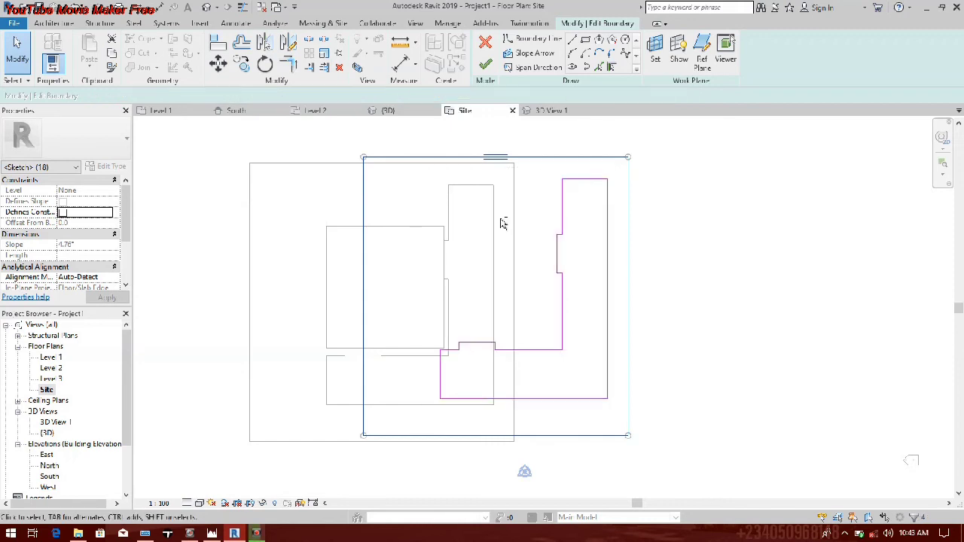
{"action": "right_click", "coordinate": [405, 158]}
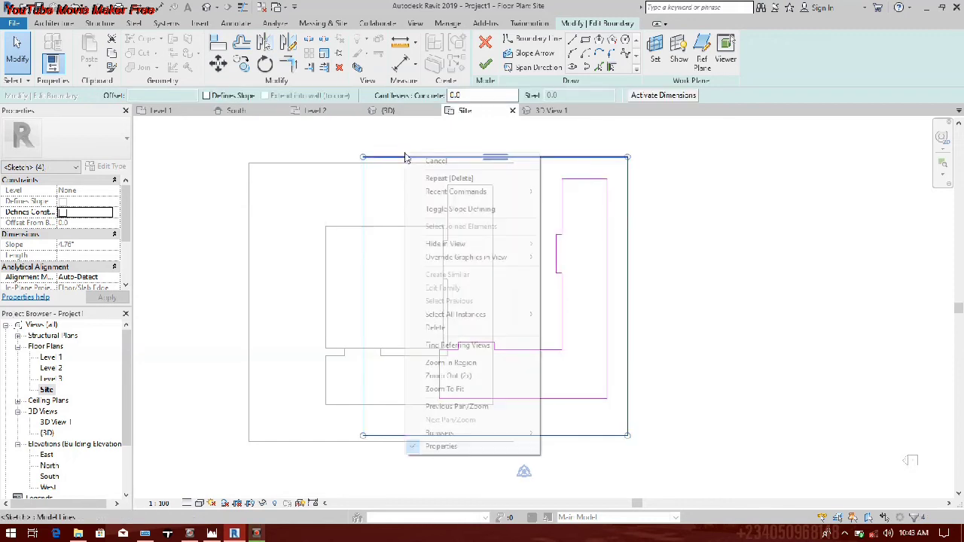
{"action": "left_click", "coordinate": [437, 328]}
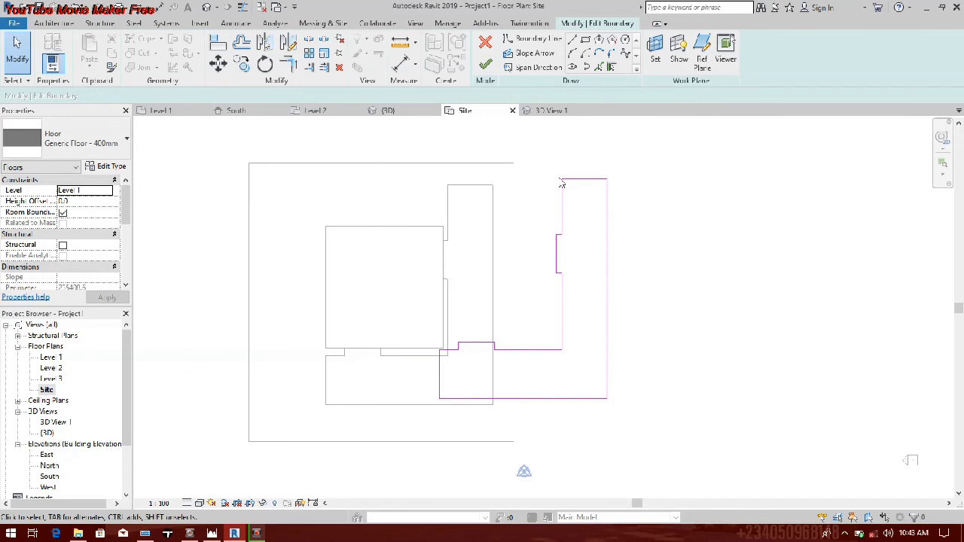
Step: Move the notched L-shaped outline back over the original floor's opening and finish the boundary edit
{"action": "left_click_drag", "start_coordinate": [336, 149], "coordinate": [639, 422]}
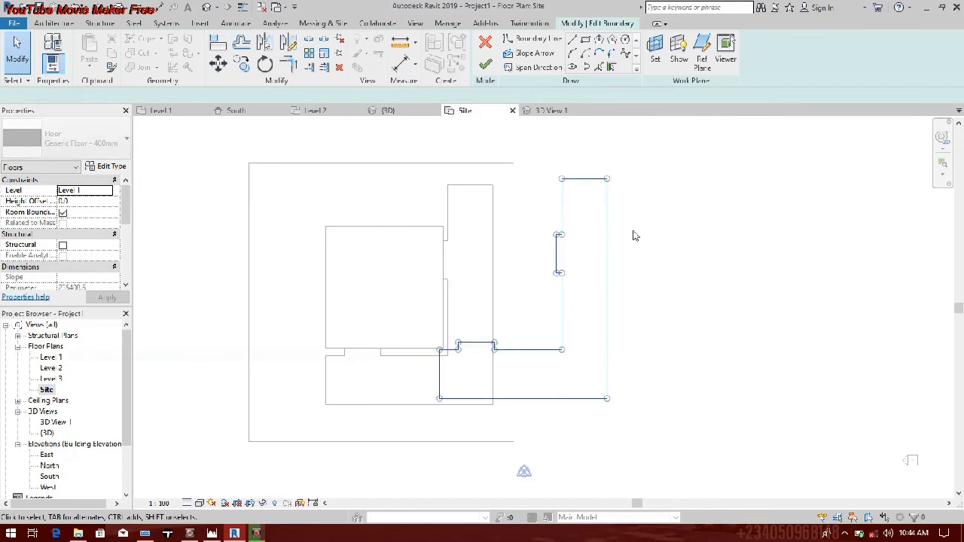
{"action": "left_click_drag", "start_coordinate": [606, 196], "coordinate": [491, 202]}
{"action": "scroll", "coordinate": [486, 201], "scroll_direction": "up", "scroll_amount": 3}
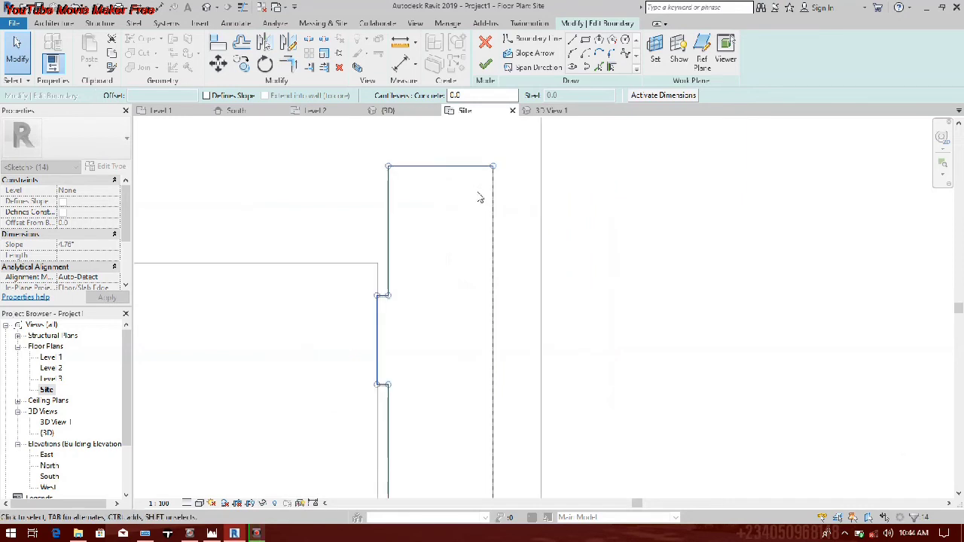
{"action": "scroll", "coordinate": [482, 202], "scroll_direction": "up", "scroll_amount": 5}
{"action": "scroll", "coordinate": [504, 254], "scroll_direction": "up", "scroll_amount": 3}
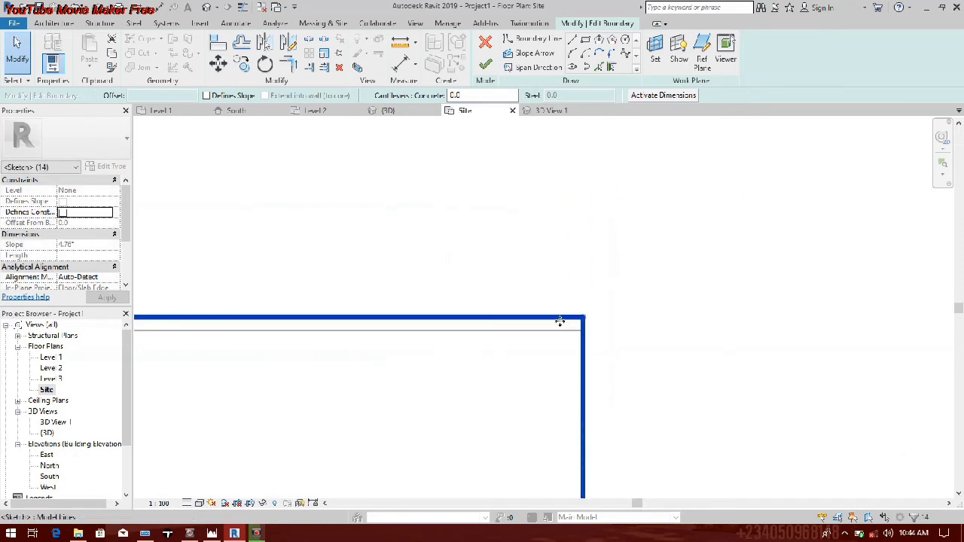
{"action": "scroll", "coordinate": [559, 336], "scroll_direction": "down", "scroll_amount": 3}
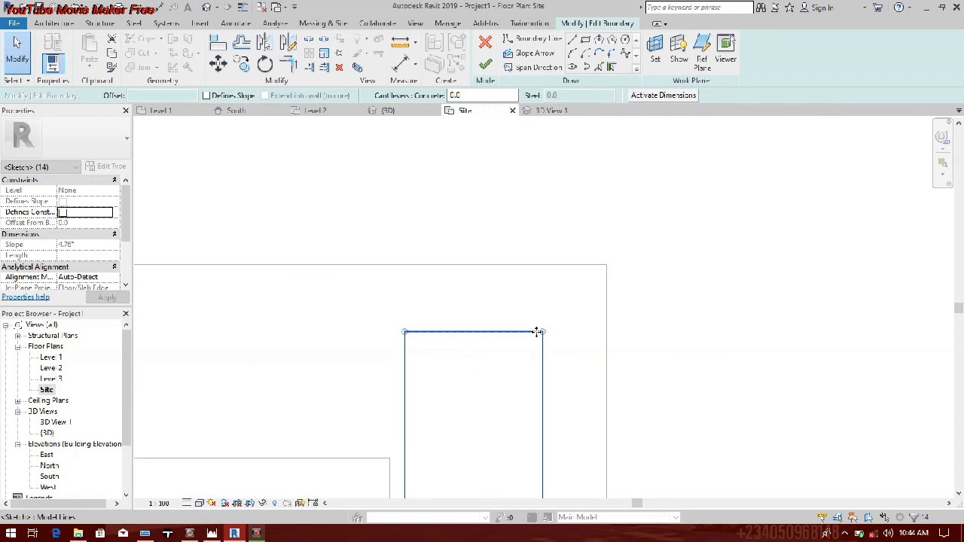
{"action": "scroll", "coordinate": [512, 297], "scroll_direction": "down", "scroll_amount": 2}
{"action": "scroll", "coordinate": [511, 296], "scroll_direction": "up", "scroll_amount": 4}
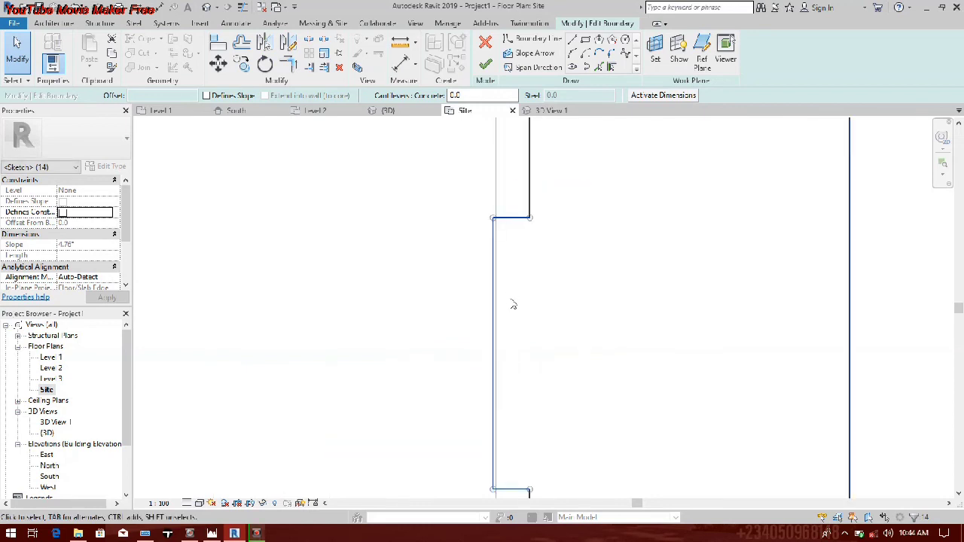
{"action": "scroll", "coordinate": [513, 304], "scroll_direction": "down", "scroll_amount": 3}
{"action": "middle_click_drag", "start_coordinate": [253, 414], "coordinate": [446, 300]}
{"action": "scroll", "coordinate": [446, 300], "scroll_direction": "up", "scroll_amount": 1}
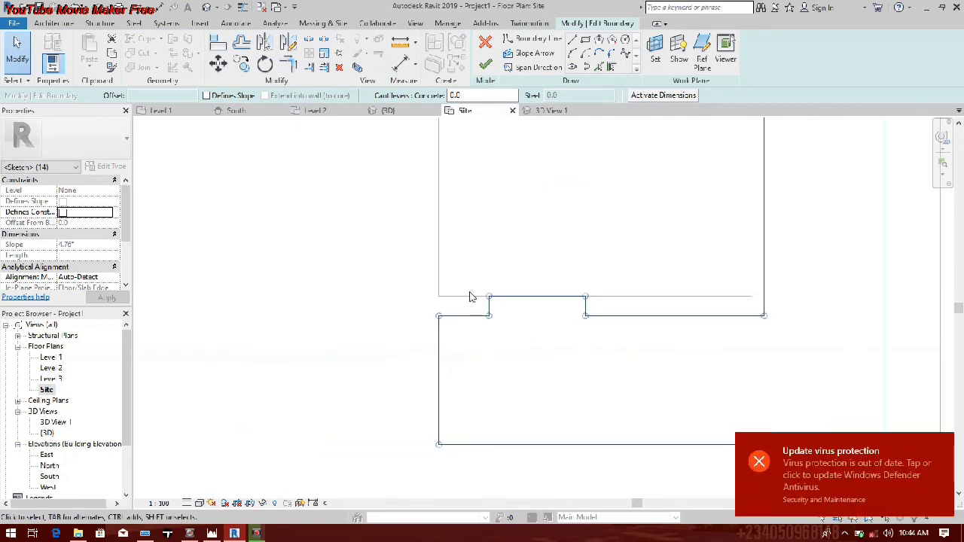
{"action": "scroll", "coordinate": [470, 297], "scroll_direction": "up", "scroll_amount": 2}
{"action": "scroll", "coordinate": [430, 379], "scroll_direction": "down", "scroll_amount": 1}
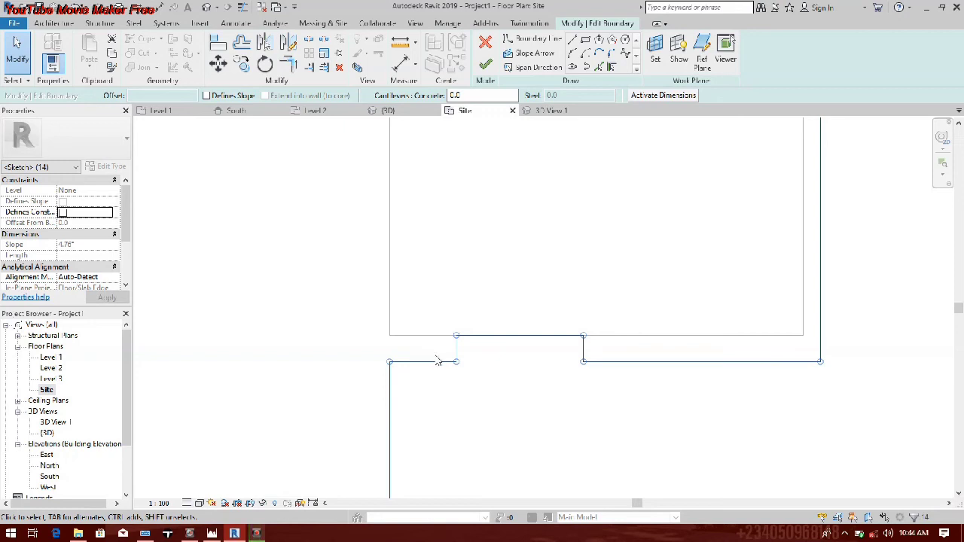
{"action": "scroll", "coordinate": [437, 361], "scroll_direction": "down", "scroll_amount": 3}
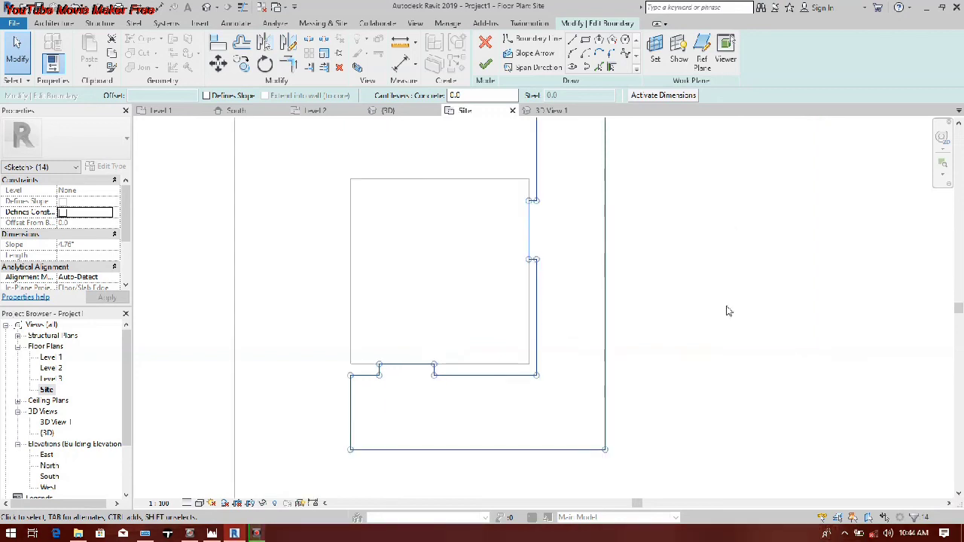
{"action": "left_click", "coordinate": [485, 65]}
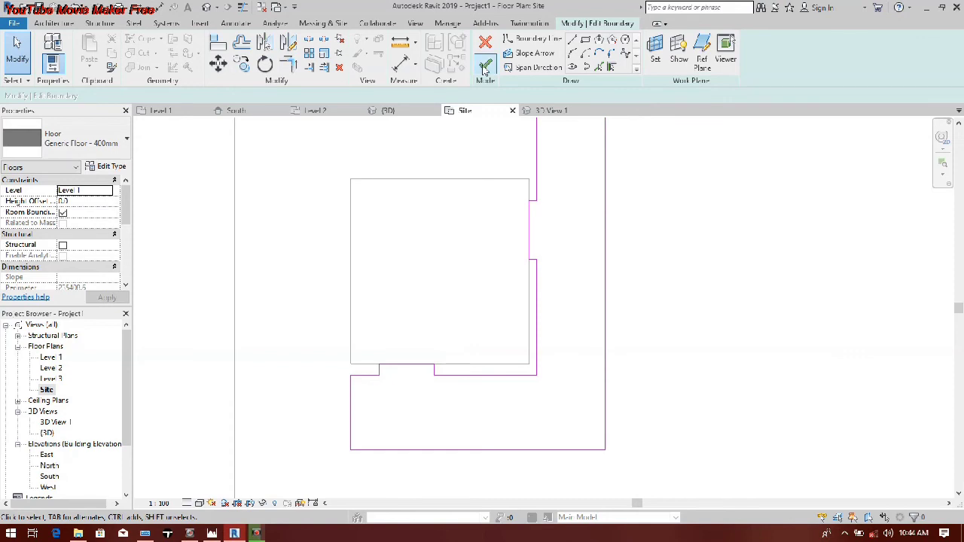
{"action": "scroll", "coordinate": [577, 312], "scroll_direction": "down", "scroll_amount": 2}
{"action": "key", "text": "Escape"}
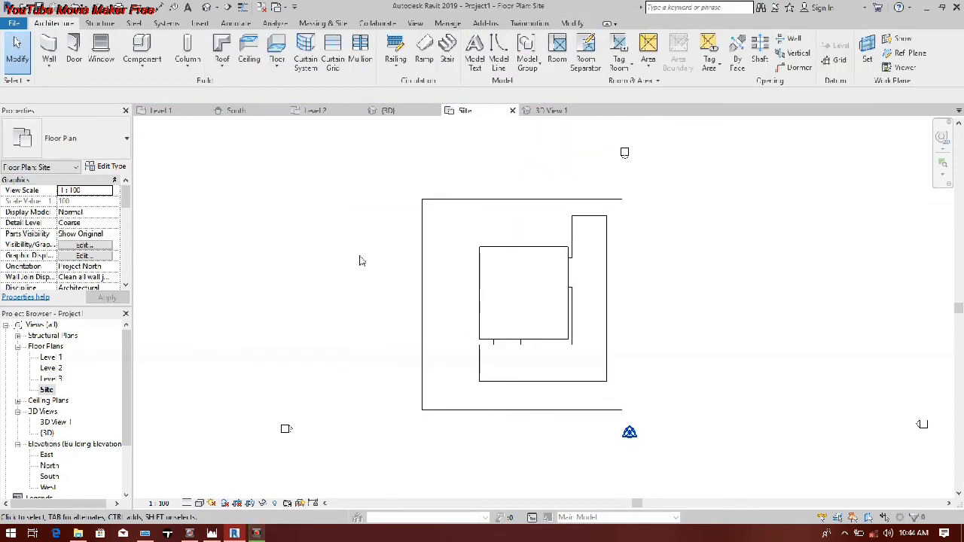
Step: Duplicate the surrounding site floor's type as Generic Floor - 400mm 2 and set its structure layer thickness to 25
{"action": "left_click", "coordinate": [558, 330]}
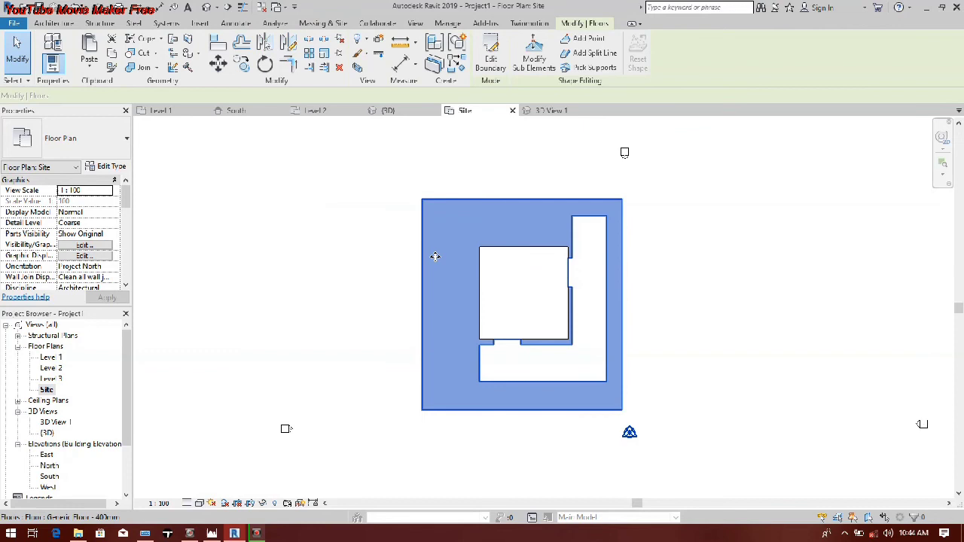
{"action": "left_click", "coordinate": [107, 167]}
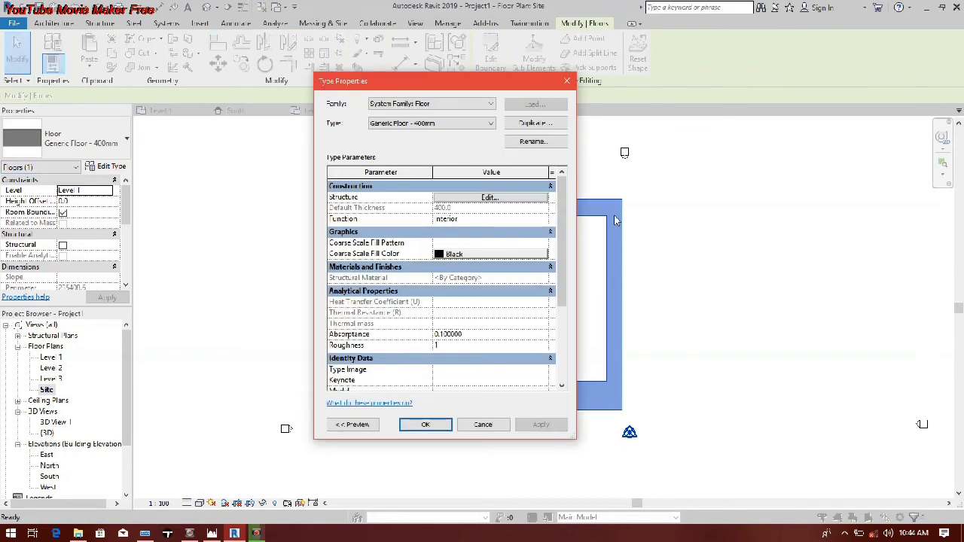
{"action": "left_click", "coordinate": [536, 123]}
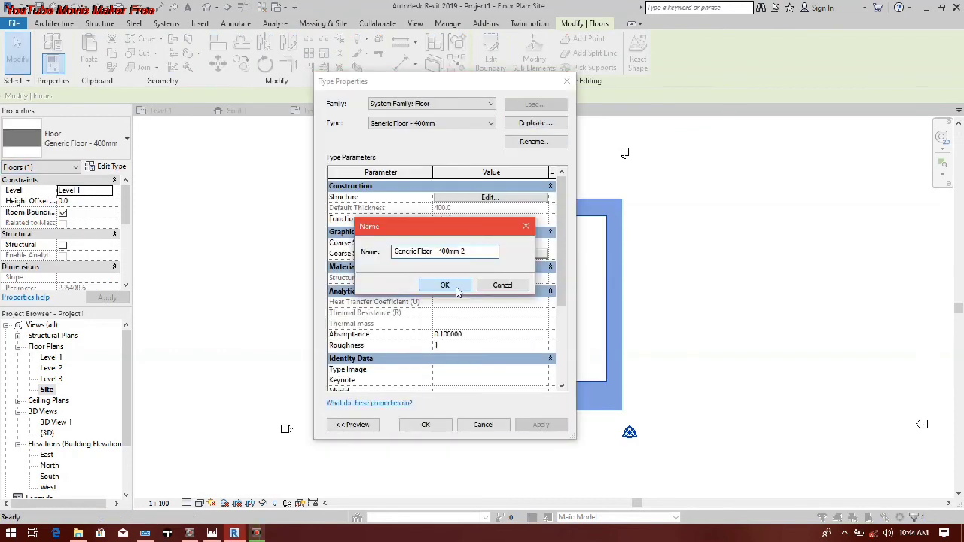
{"action": "left_click", "coordinate": [446, 285]}
{"action": "left_click", "coordinate": [490, 199]}
{"action": "left_click", "coordinate": [451, 223]}
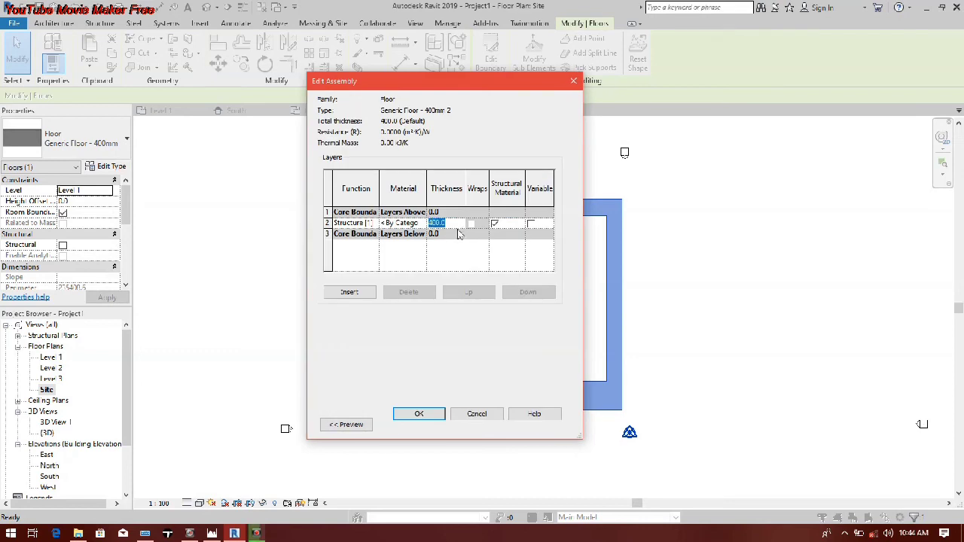
{"action": "type", "text": "25"}
Step: Create a new material, Default New Material(1), and assign it to the floor type's structure layer
{"action": "left_click", "coordinate": [406, 223]}
{"action": "left_click", "coordinate": [423, 223]}
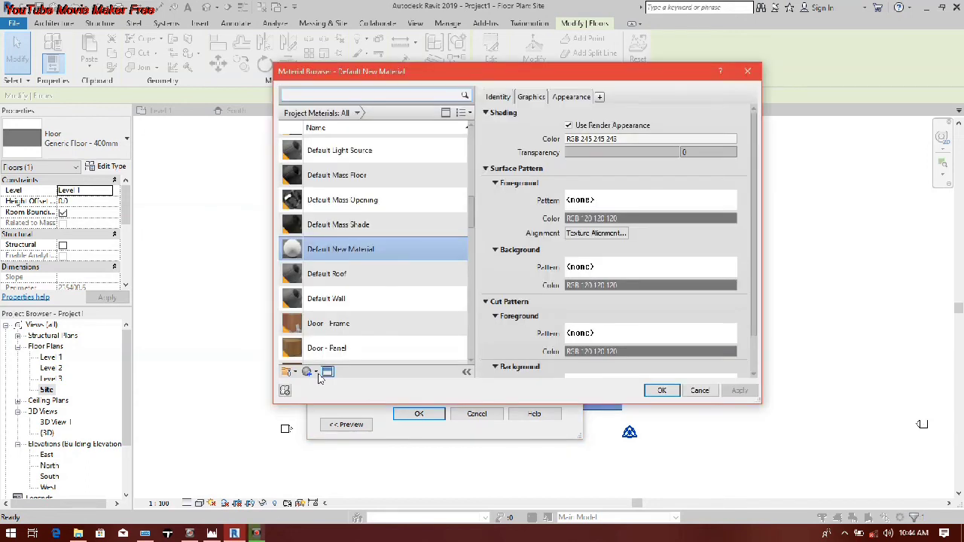
{"action": "left_click", "coordinate": [316, 373]}
{"action": "left_click", "coordinate": [321, 387]}
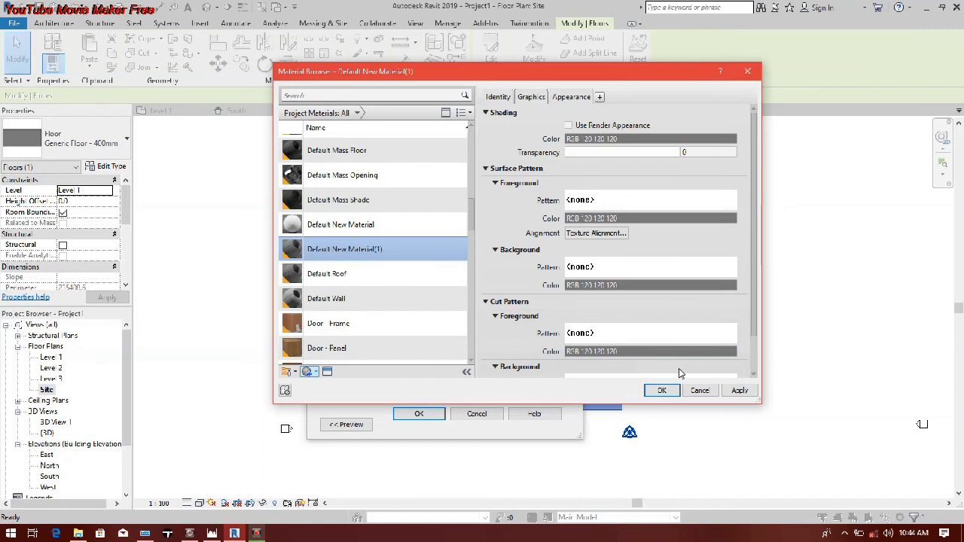
{"action": "left_click", "coordinate": [665, 394]}
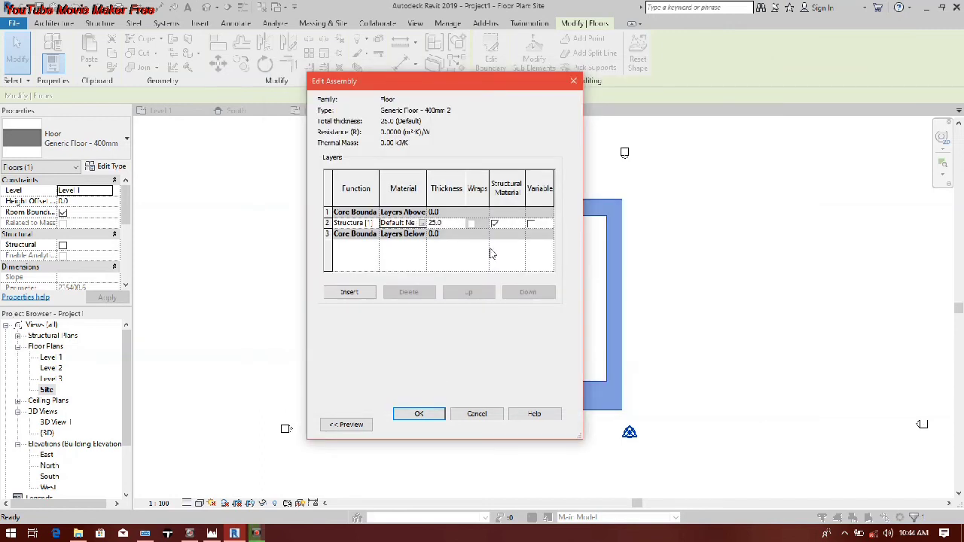
Step: Confirm the edited layer structure and the Generic Floor - 400mm 2 type for the surrounding site floor, and clear the selection
{"action": "key", "text": "Return"}
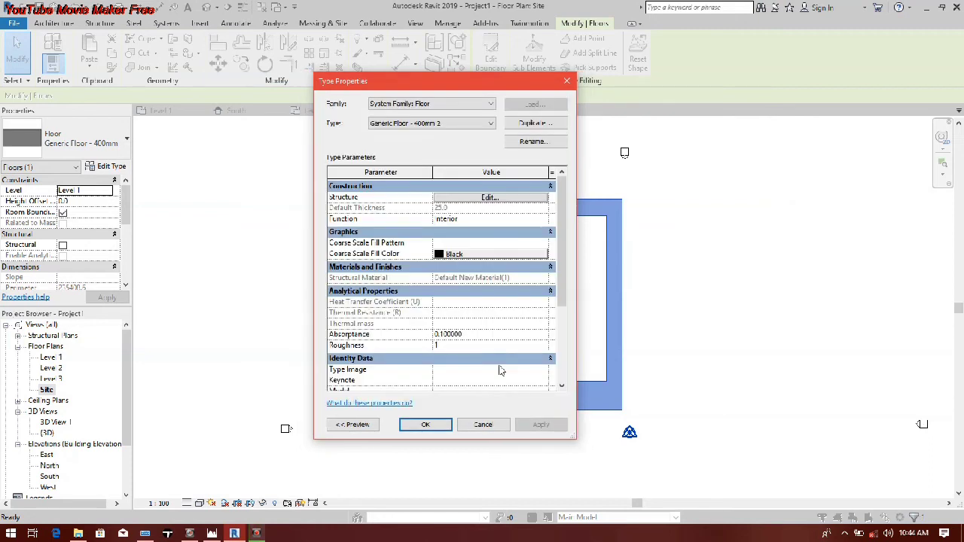
{"action": "left_click", "coordinate": [422, 424]}
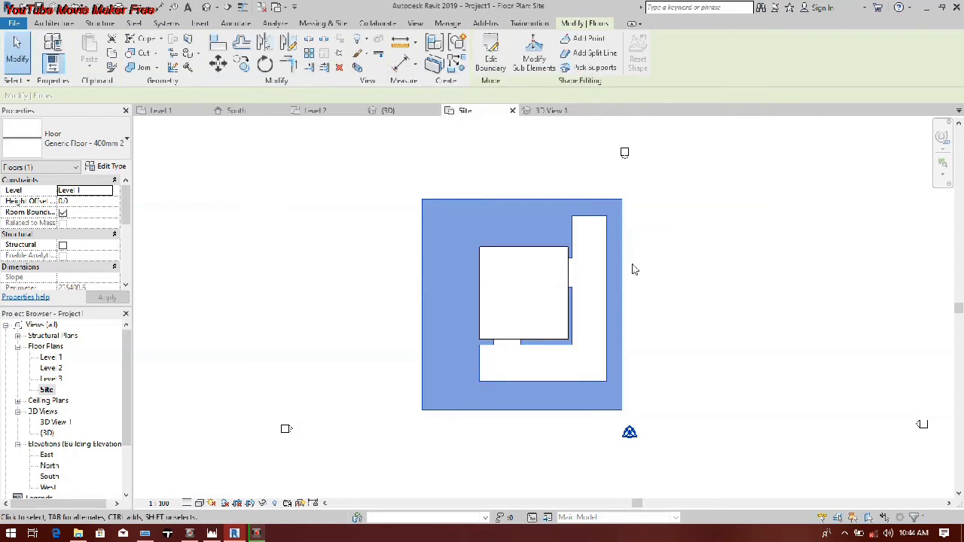
{"action": "left_click", "coordinate": [634, 270]}
Step: Duplicate the L-shaped floor's type as Generic Floor - 400mm 3
{"action": "left_click", "coordinate": [583, 279]}
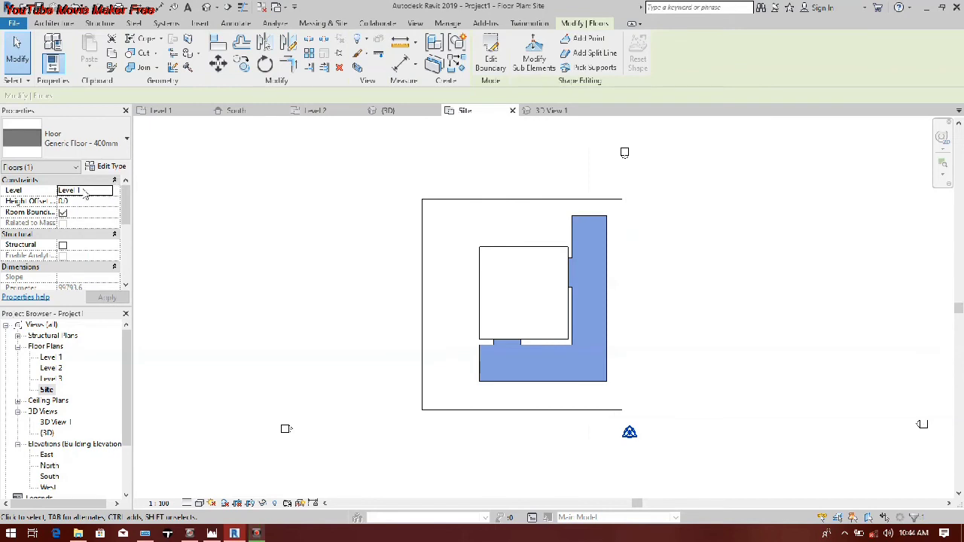
{"action": "left_click", "coordinate": [108, 166]}
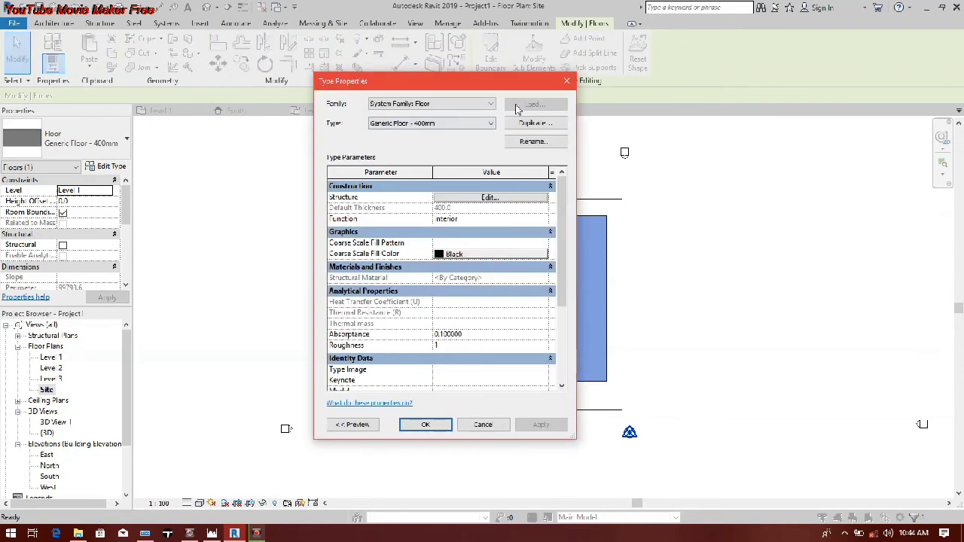
{"action": "left_click", "coordinate": [535, 123]}
{"action": "left_click", "coordinate": [445, 286]}
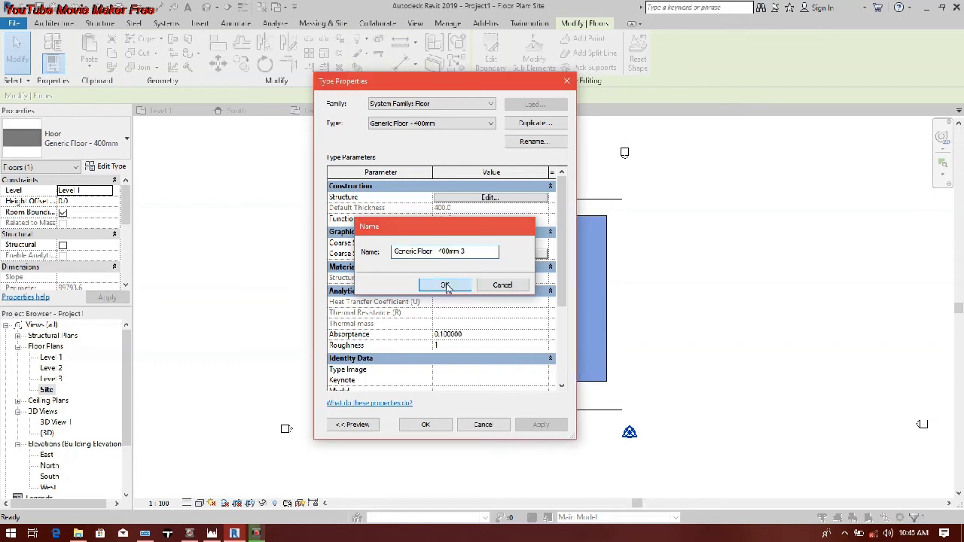
Step: Create a new material, Default New Material(2), and assign it to the structure layer of the L-shaped floor's type
{"action": "left_click", "coordinate": [516, 200]}
{"action": "left_click", "coordinate": [426, 226]}
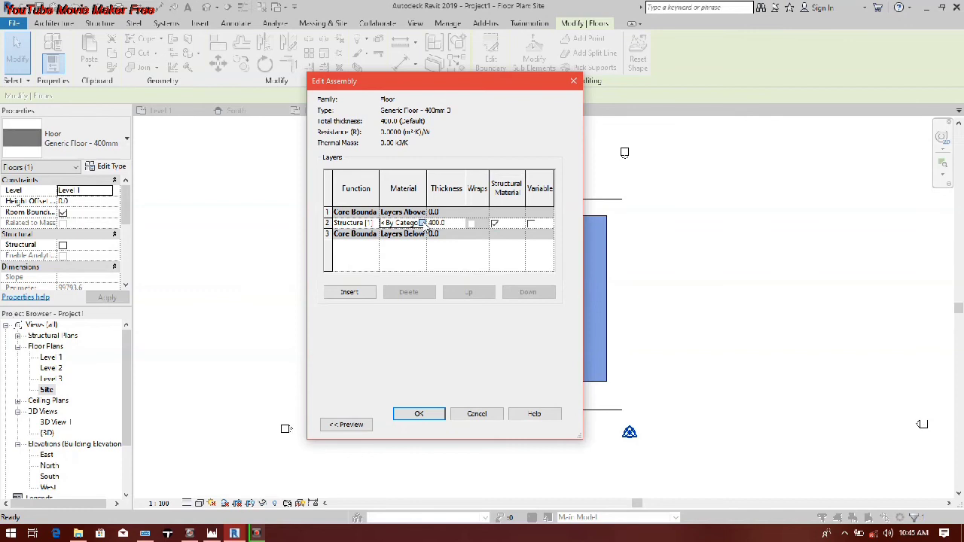
{"action": "left_click", "coordinate": [423, 223]}
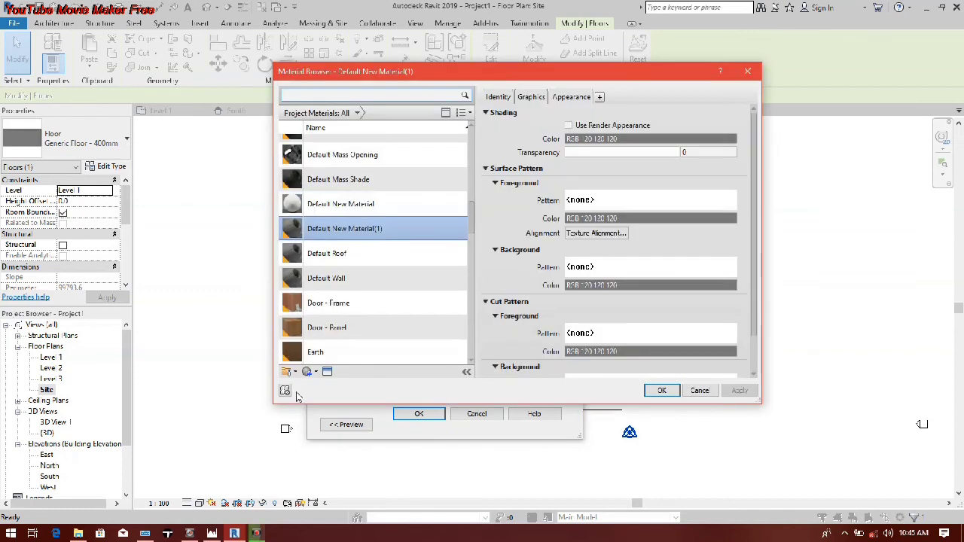
{"action": "left_click", "coordinate": [286, 372]}
{"action": "left_click", "coordinate": [343, 398]}
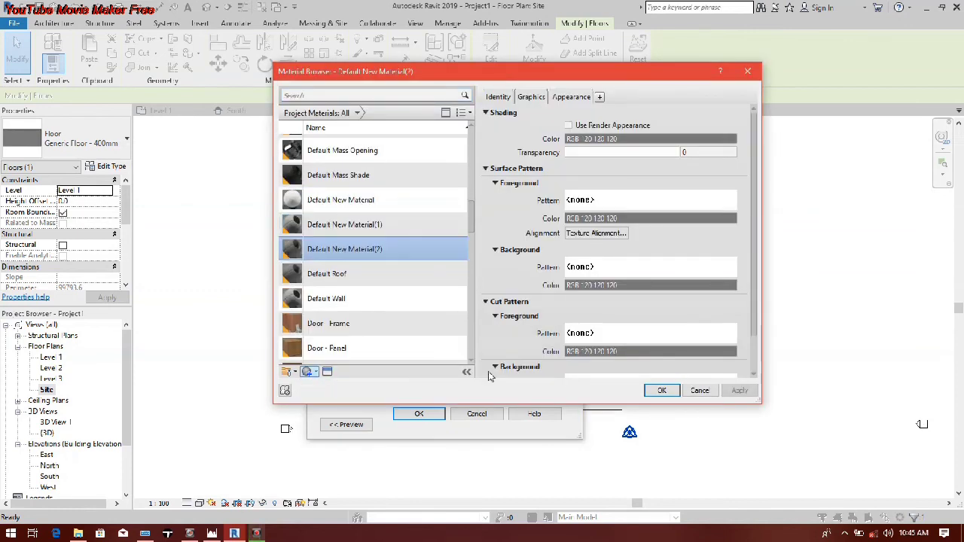
{"action": "left_click", "coordinate": [662, 390]}
{"action": "left_click", "coordinate": [423, 415]}
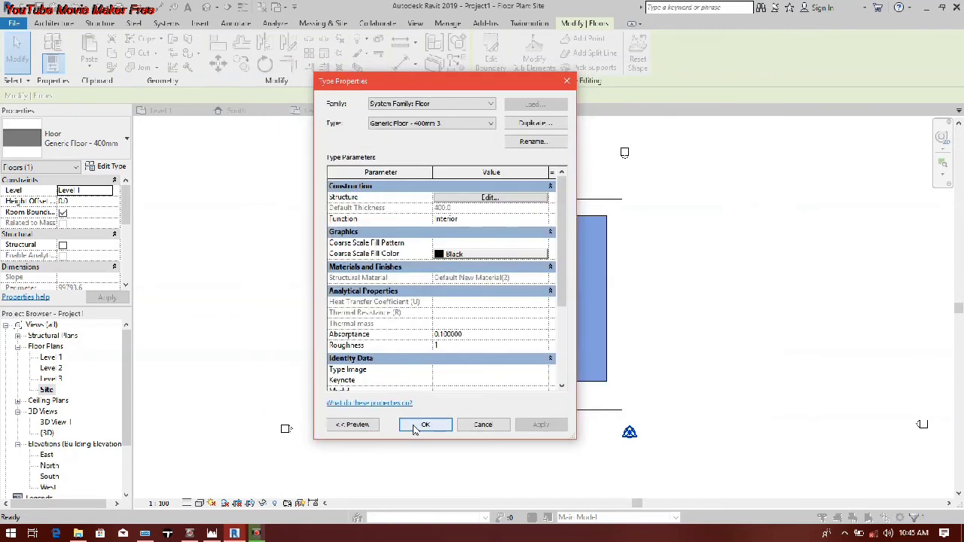
{"action": "left_click", "coordinate": [414, 427]}
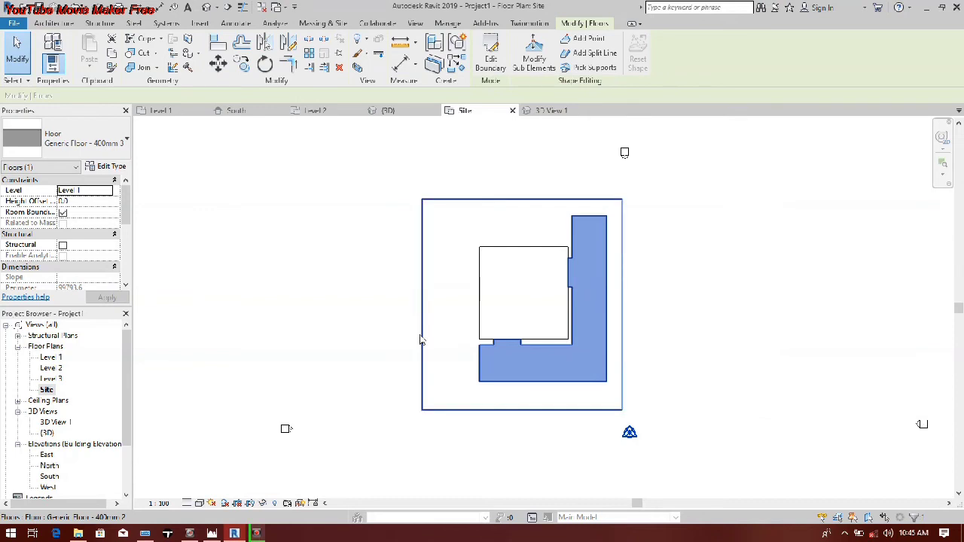
{"action": "key", "text": "Escape"}
Step: Open the perspective view 3D View 1 and extend its crop region upward above the building
{"action": "middle_click_drag", "start_coordinate": [322, 383], "coordinate": [257, 377]}
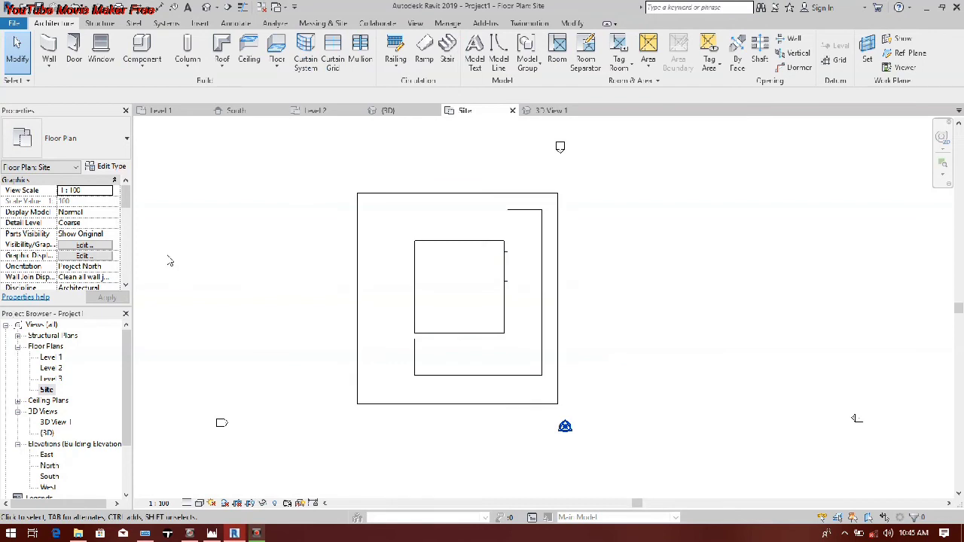
{"action": "left_click", "coordinate": [54, 423]}
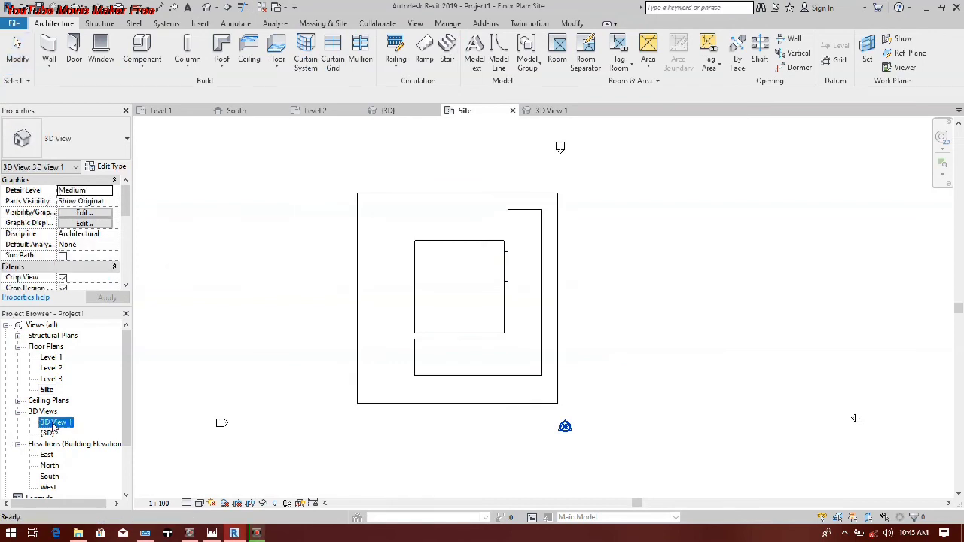
{"action": "double_click", "coordinate": [55, 426]}
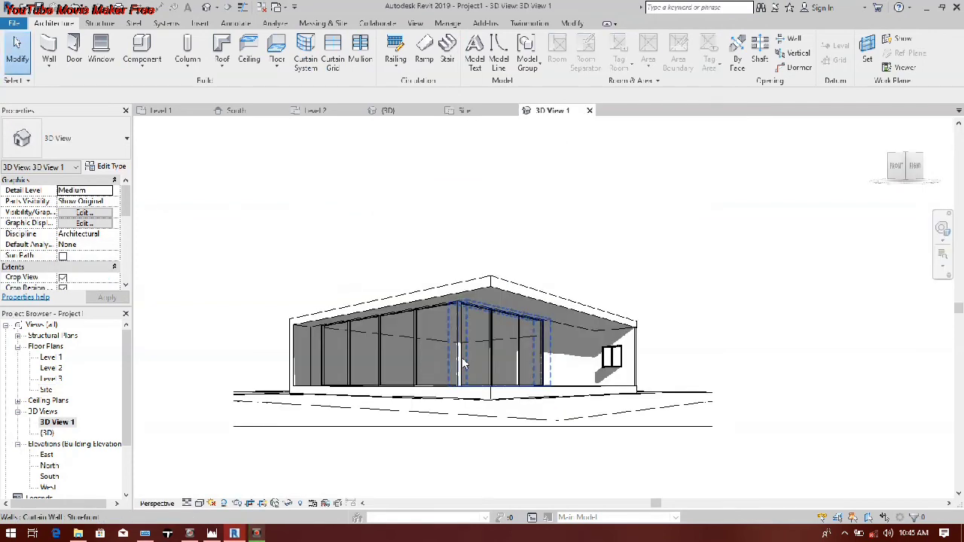
{"action": "left_click", "coordinate": [457, 226]}
{"action": "left_click_drag", "start_coordinate": [465, 206], "coordinate": [463, 156]}
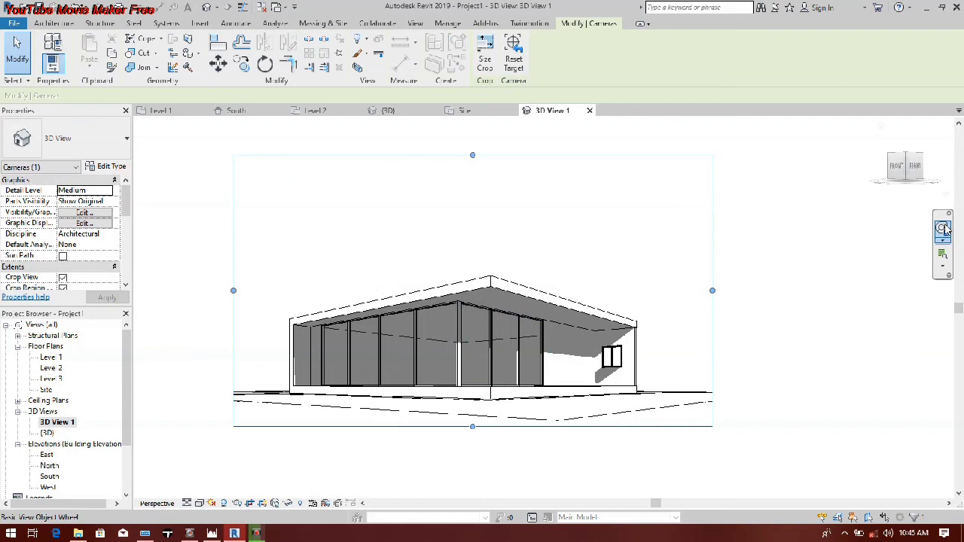
Step: Adjust the camera viewpoint of 3D View 1 with the Full Navigation Wheel
{"action": "left_click", "coordinate": [942, 230]}
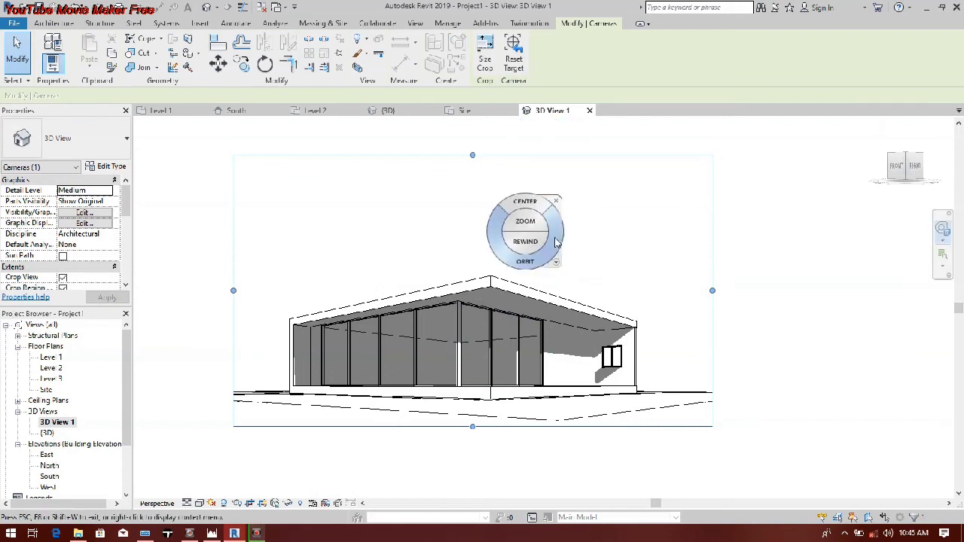
{"action": "left_click", "coordinate": [558, 264]}
{"action": "left_click", "coordinate": [620, 311]}
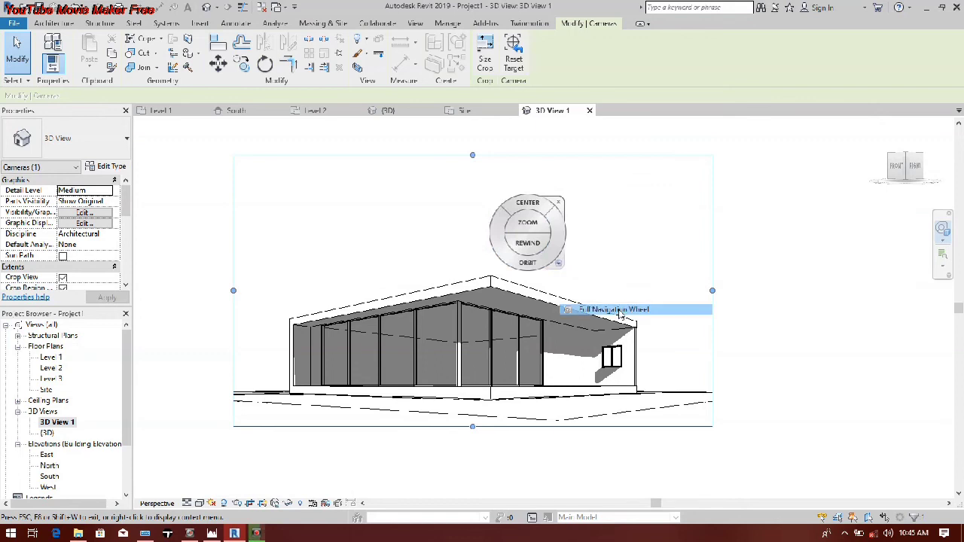
{"action": "mouse_move", "coordinate": [458, 194]}
{"action": "left_mouse_down"}
{"action": "mouse_move", "coordinate": [468, 249]}
{"action": "mouse_move", "coordinate": [486, 226]}
{"action": "left_mouse_up"}
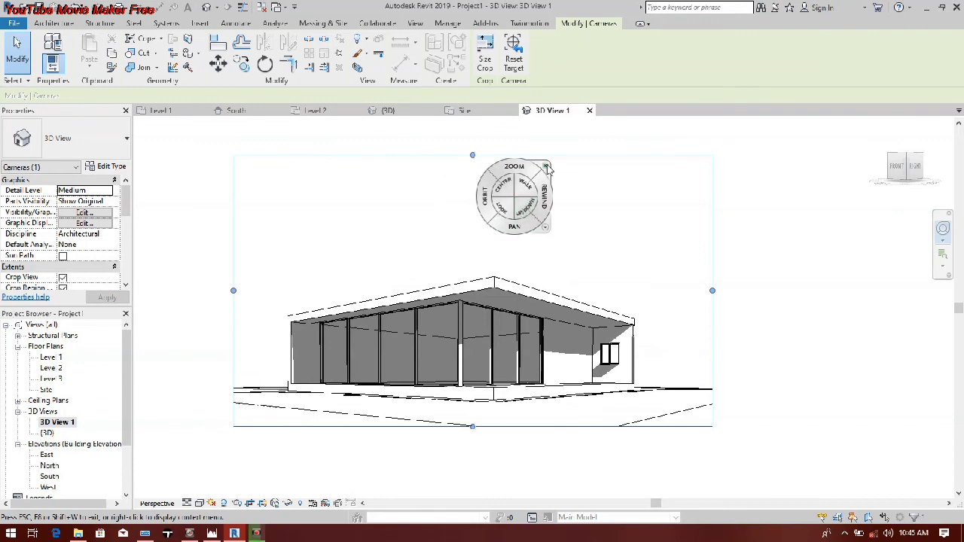
{"action": "left_click", "coordinate": [548, 166]}
Step: Delete the double casement window from the solid wall beside the glazed front
{"action": "right_click", "coordinate": [612, 354]}
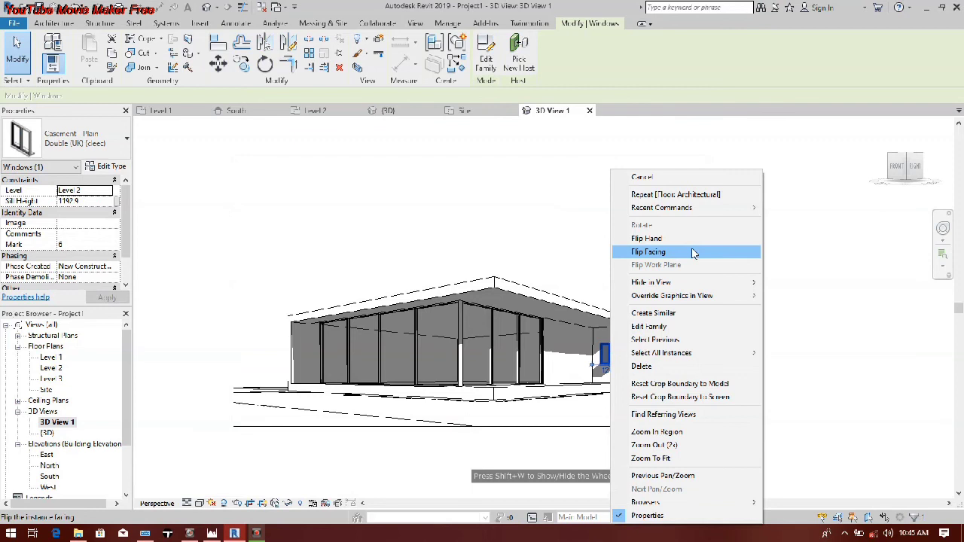
{"action": "left_click", "coordinate": [654, 367]}
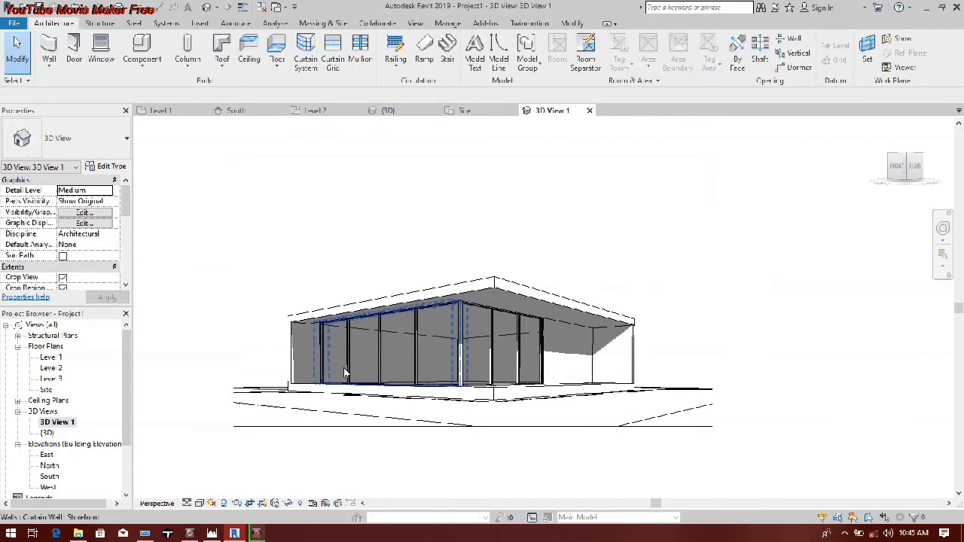
Step: Duplicate the type of the solid wall that held the deleted window as Generic - 200mm 3
{"action": "scroll", "coordinate": [633, 343], "scroll_direction": "up", "scroll_amount": 3}
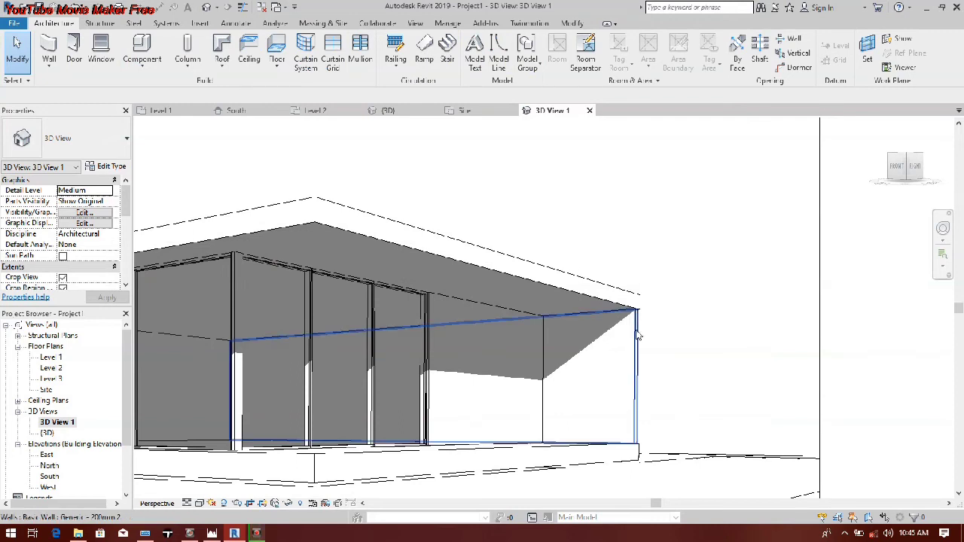
{"action": "left_click", "coordinate": [599, 337]}
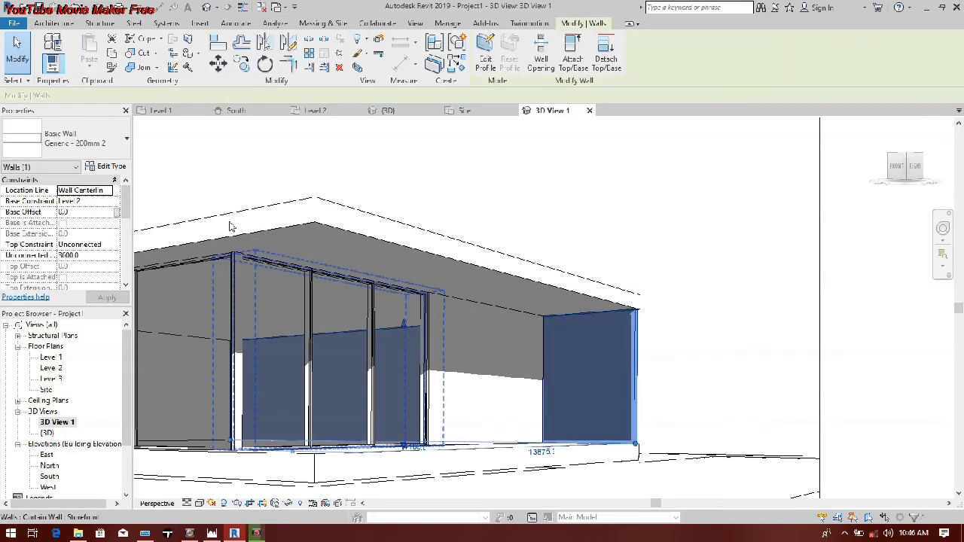
{"action": "left_click", "coordinate": [109, 167]}
{"action": "left_click", "coordinate": [533, 125]}
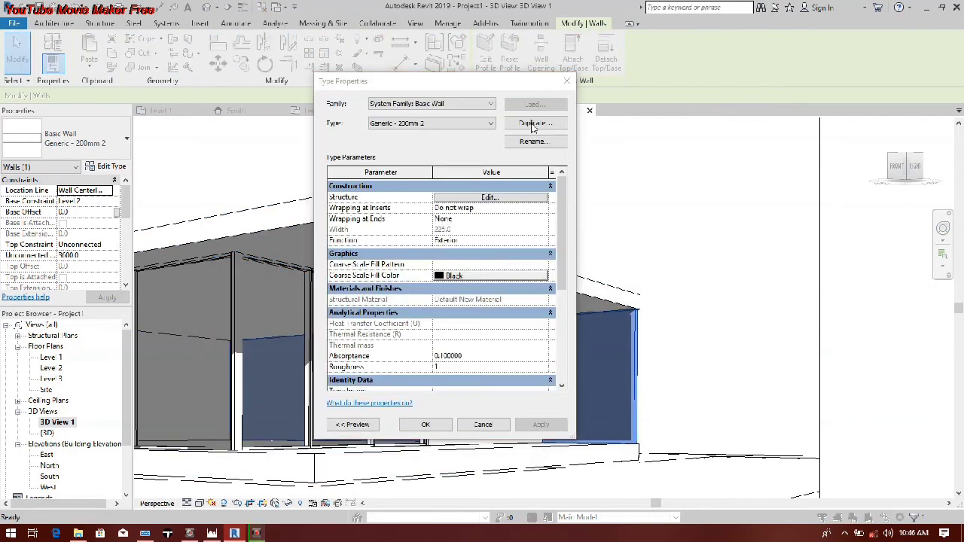
{"action": "key", "text": "Return"}
Step: Set the structure layer thickness of the Generic - 200mm 3 wall type to 450
{"action": "left_click", "coordinate": [461, 199]}
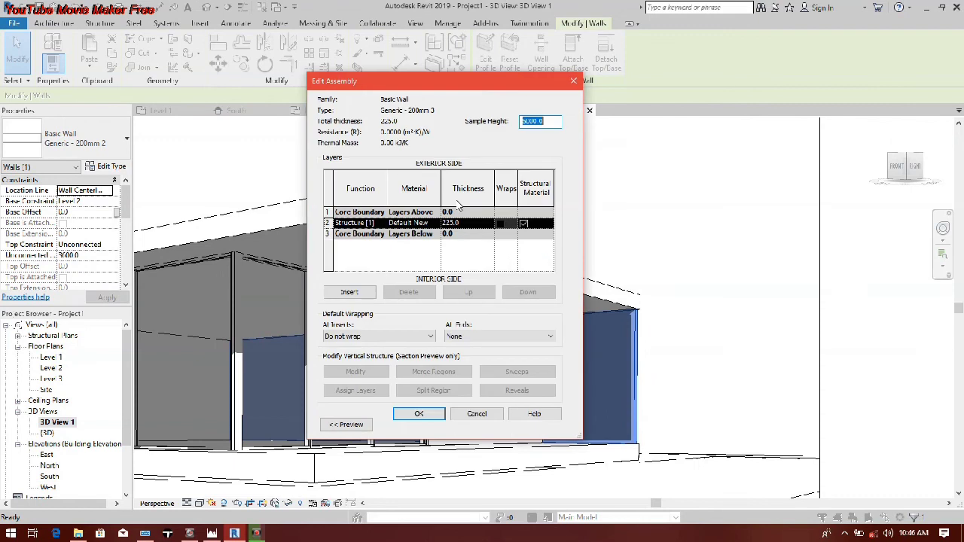
{"action": "left_click", "coordinate": [467, 223]}
{"action": "type", "text": "30"}
{"action": "key", "text": "Return"}
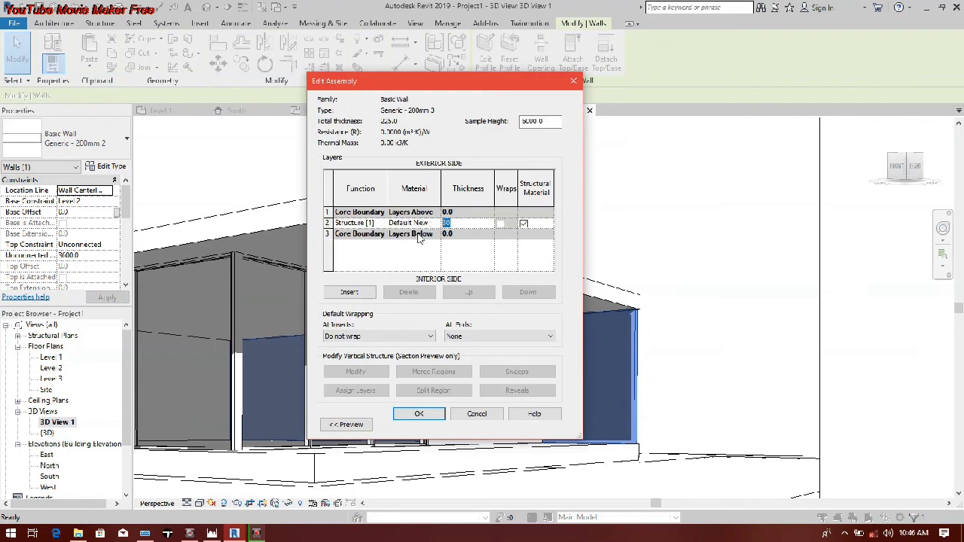
{"action": "type", "text": "450"}
Step: Create new materials Default New Material(3) and (4), assign (4) to the wall's structure layer, and confirm the wall type
{"action": "left_click", "coordinate": [436, 225]}
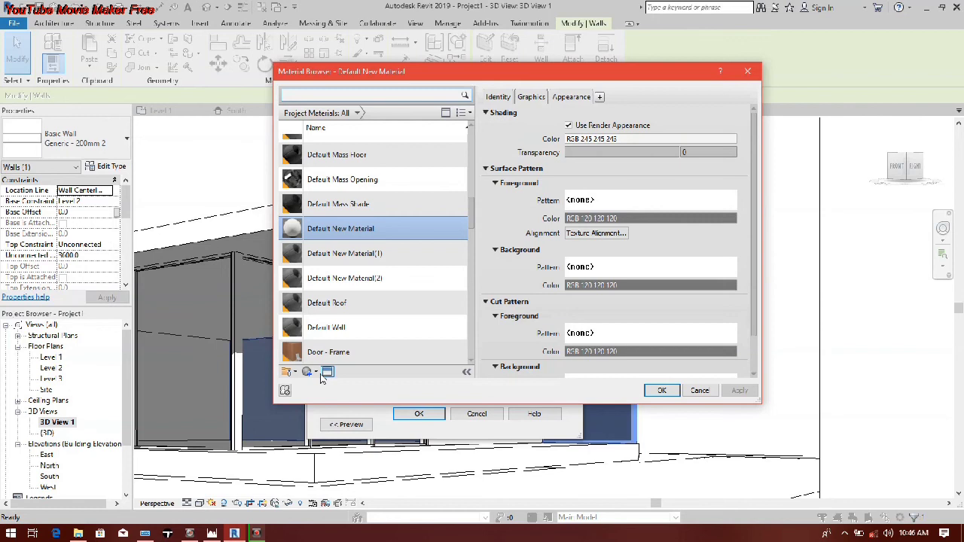
{"action": "left_click", "coordinate": [317, 373]}
{"action": "left_click", "coordinate": [324, 384]}
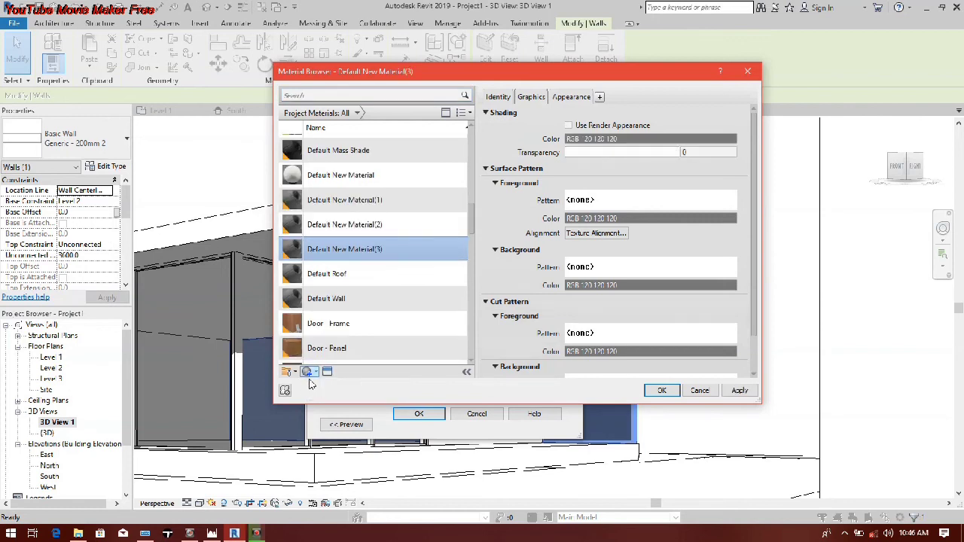
{"action": "left_click", "coordinate": [313, 372]}
{"action": "left_click", "coordinate": [324, 383]}
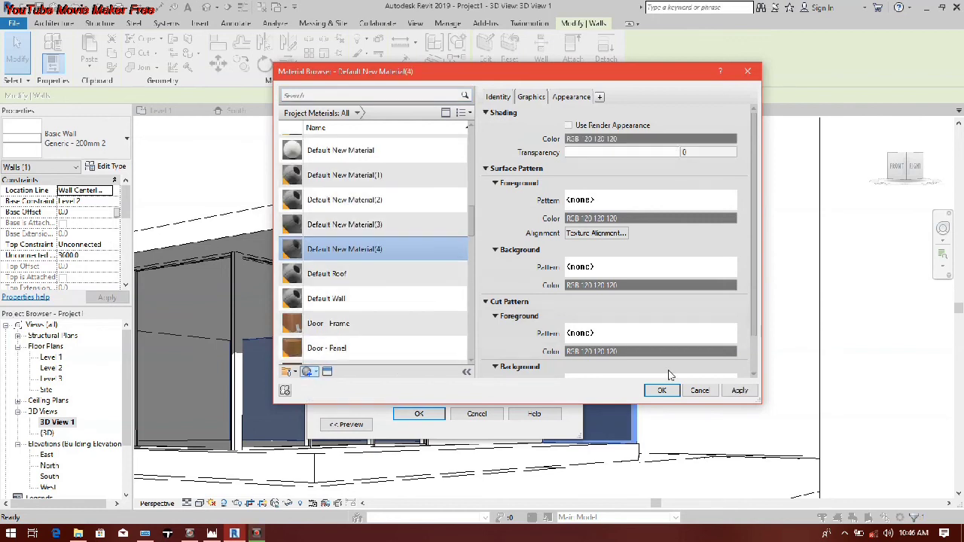
{"action": "left_click", "coordinate": [662, 390]}
{"action": "left_click", "coordinate": [421, 415]}
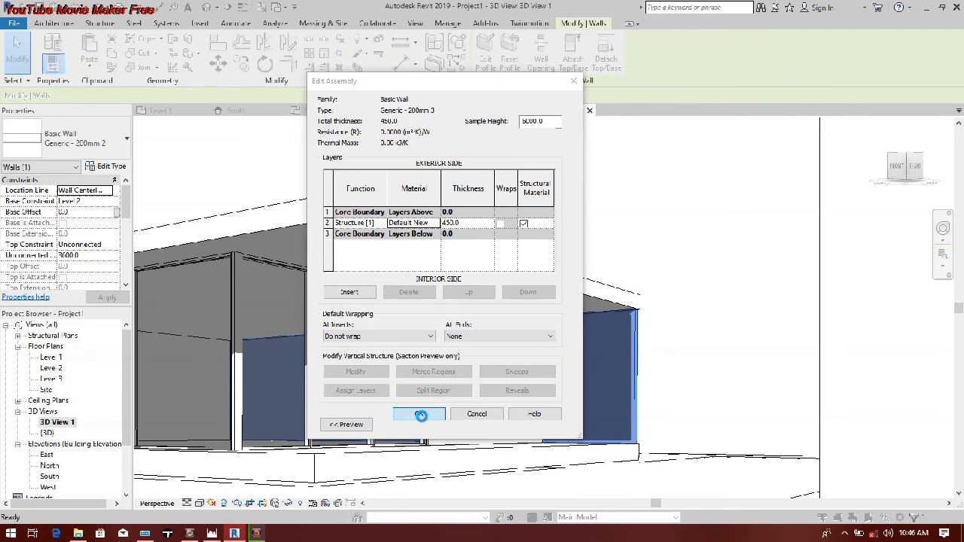
{"action": "left_click", "coordinate": [426, 425]}
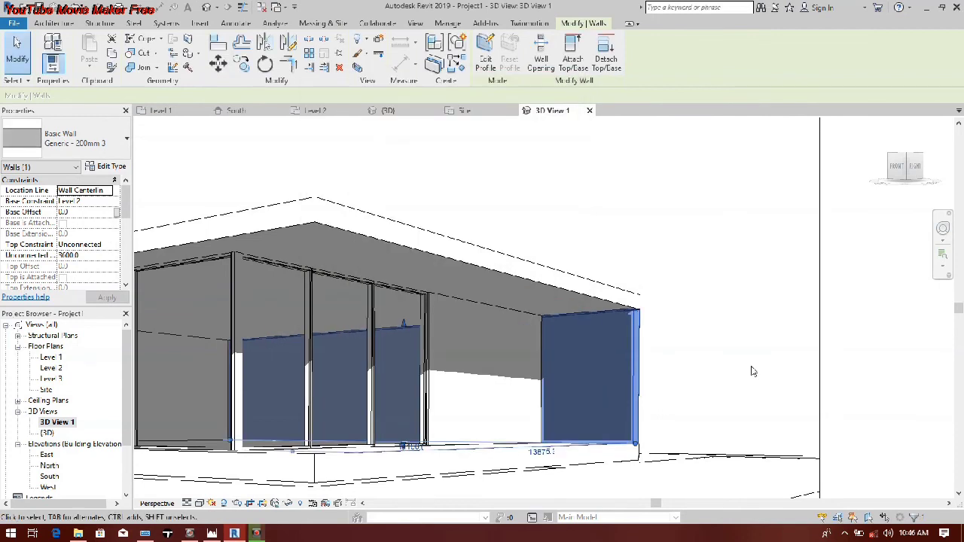
{"action": "left_click", "coordinate": [753, 372]}
Step: Lower the upper edge of 3D View 1's crop region to trim the empty space above the building
{"action": "scroll", "coordinate": [663, 351], "scroll_direction": "up", "scroll_amount": 3}
{"action": "scroll", "coordinate": [632, 353], "scroll_direction": "down", "scroll_amount": 5}
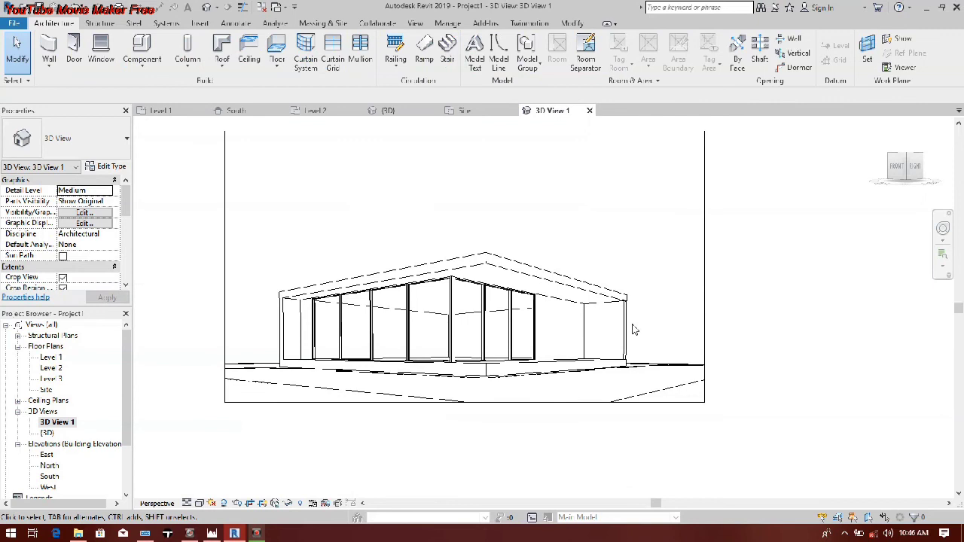
{"action": "scroll", "coordinate": [641, 321], "scroll_direction": "up", "scroll_amount": 3}
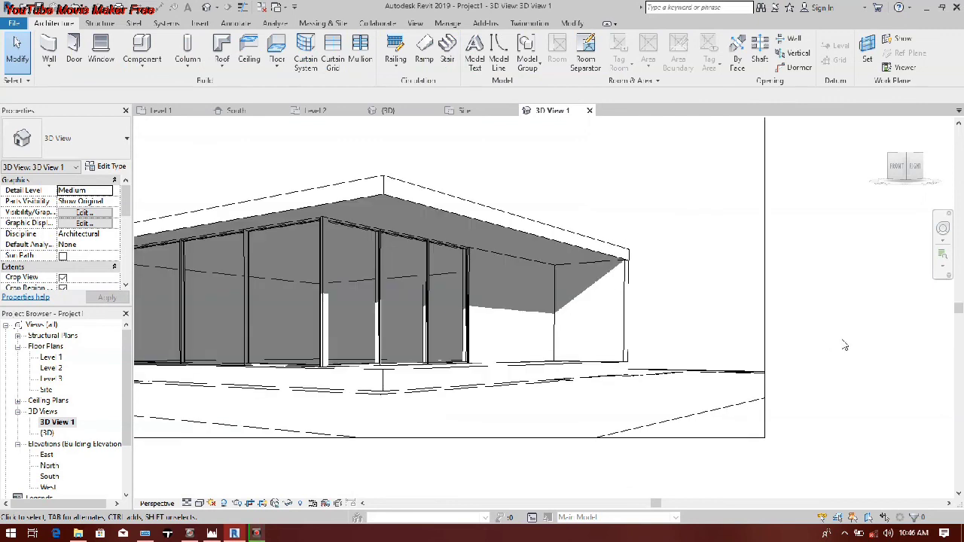
{"action": "scroll", "coordinate": [776, 367], "scroll_direction": "down", "scroll_amount": 2}
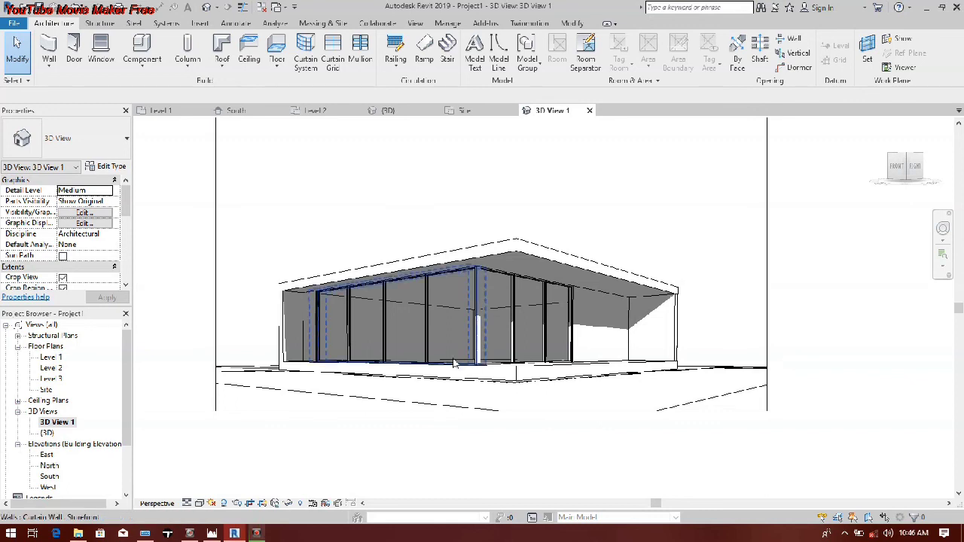
{"action": "scroll", "coordinate": [458, 343], "scroll_direction": "down", "scroll_amount": 3}
{"action": "left_click", "coordinate": [469, 223]}
{"action": "left_click_drag", "start_coordinate": [469, 223], "coordinate": [467, 255]}
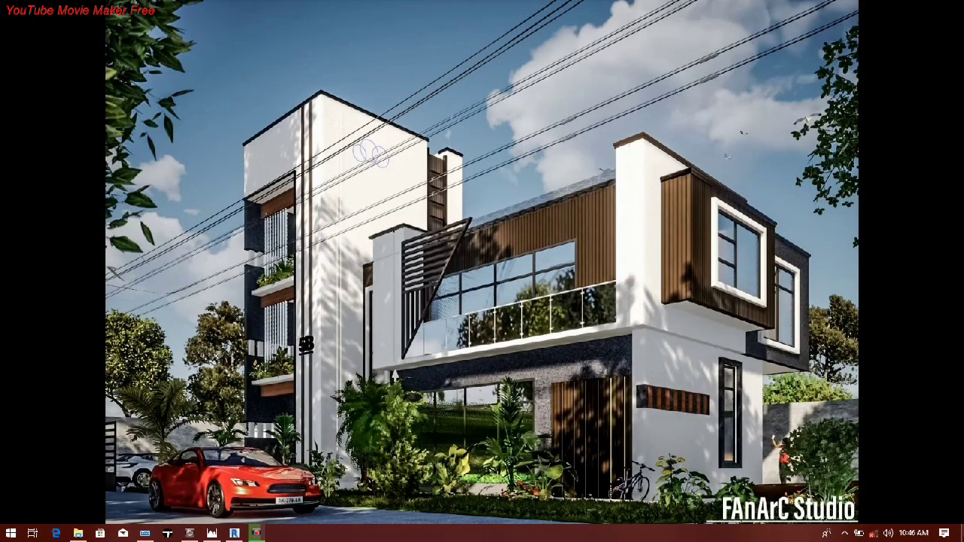
{"action": "left_click", "coordinate": [754, 74]}
{"action": "left_click_drag", "start_coordinate": [754, 74], "coordinate": [596, 285]}
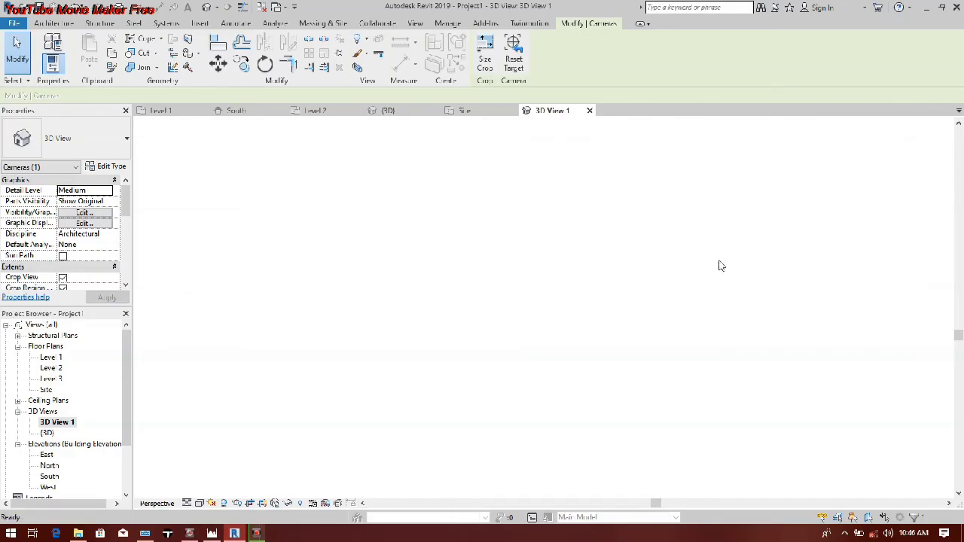
{"action": "left_click", "coordinate": [555, 281]}
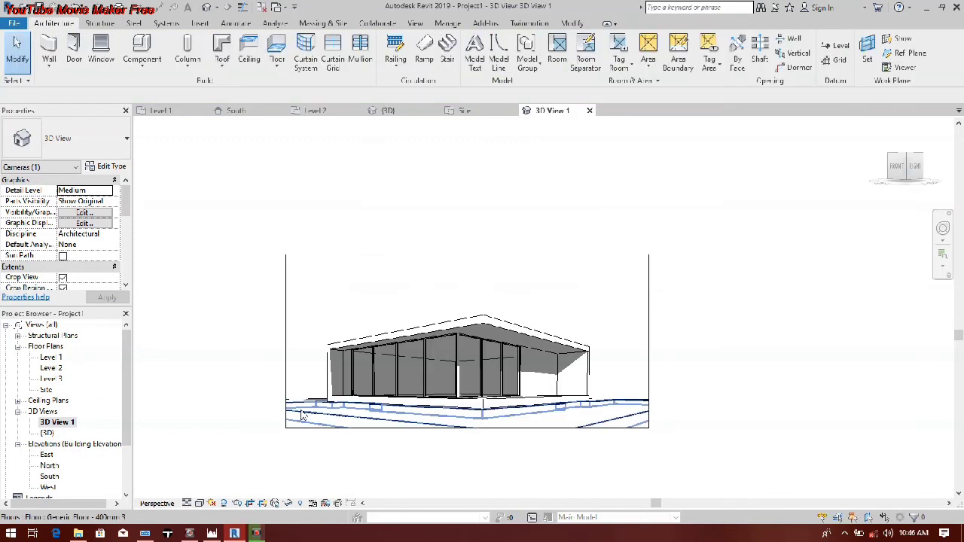
Step: Examine the two coloured elevation sketches on the reference image in the South elevation
{"action": "double_click", "coordinate": [47, 478]}
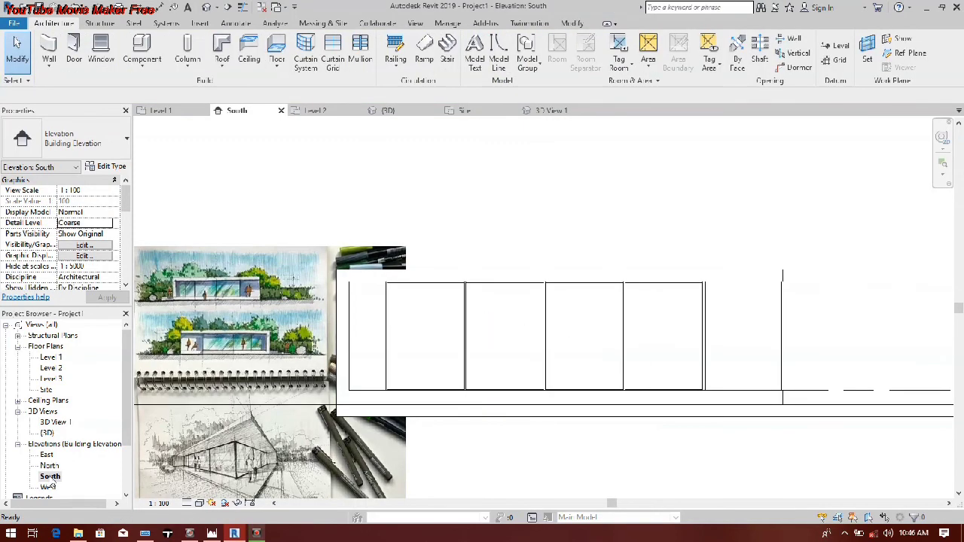
{"action": "scroll", "coordinate": [353, 337], "scroll_direction": "down", "scroll_amount": 4}
{"action": "scroll", "coordinate": [353, 338], "scroll_direction": "up", "scroll_amount": 4}
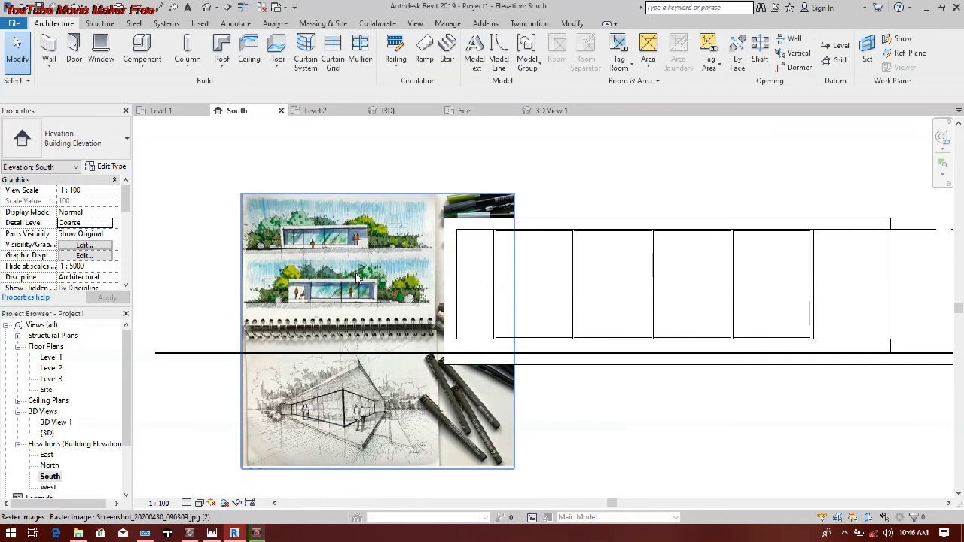
{"action": "scroll", "coordinate": [359, 279], "scroll_direction": "up", "scroll_amount": 4}
{"action": "scroll", "coordinate": [309, 172], "scroll_direction": "down", "scroll_amount": 3}
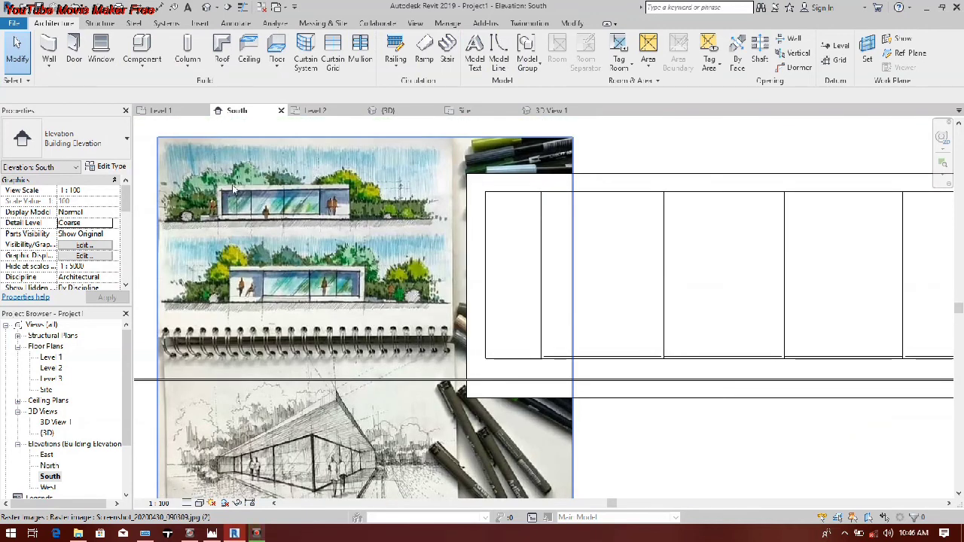
{"action": "scroll", "coordinate": [250, 180], "scroll_direction": "up", "scroll_amount": 3}
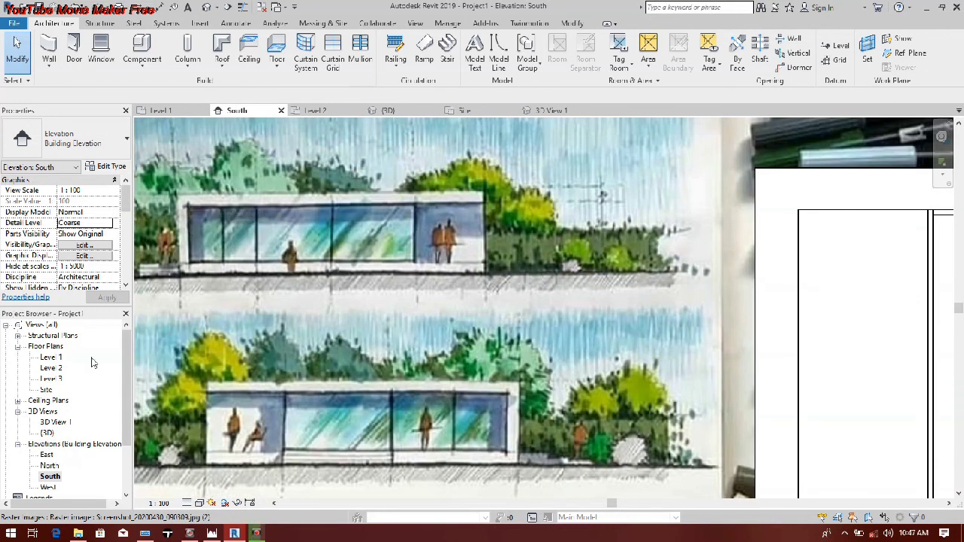
Step: Start a stair in the Level 2 floor plan with Level 1 as base level and Level 2 as top level
{"action": "double_click", "coordinate": [51, 370]}
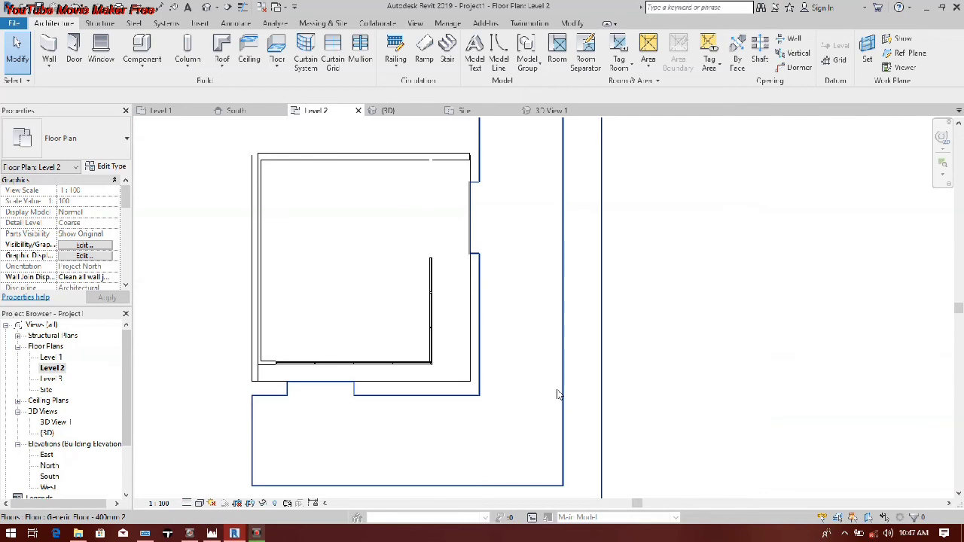
{"action": "scroll", "coordinate": [272, 381], "scroll_direction": "up", "scroll_amount": 3}
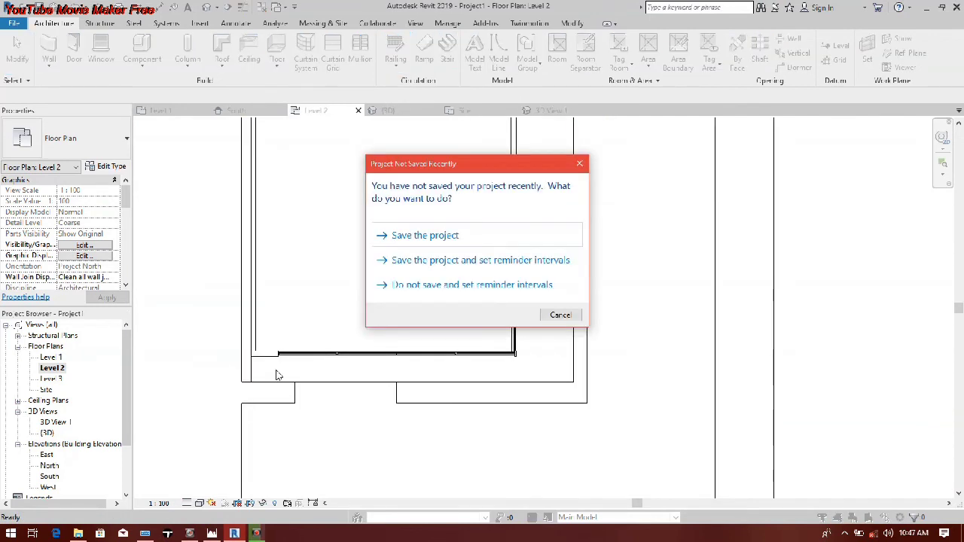
{"action": "key", "text": "Escape"}
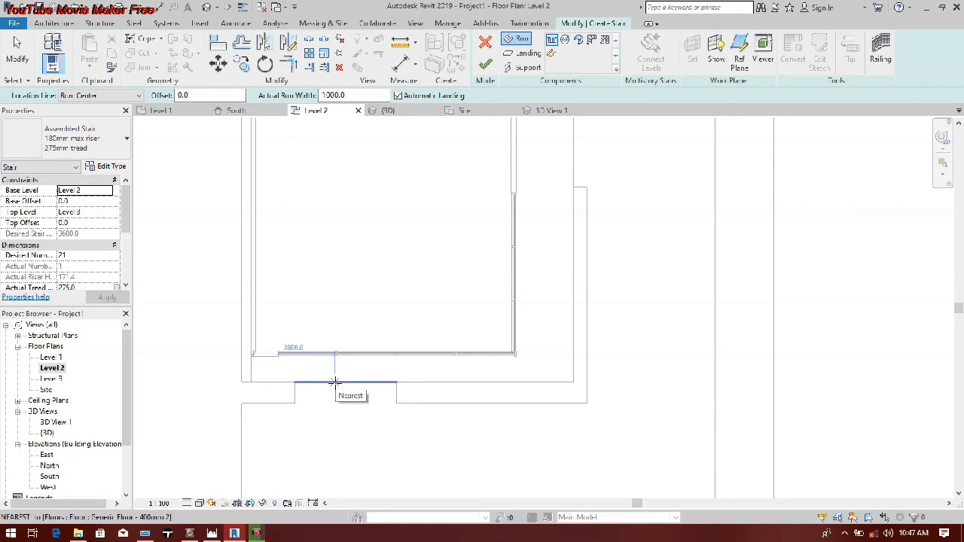
{"action": "left_click", "coordinate": [109, 191]}
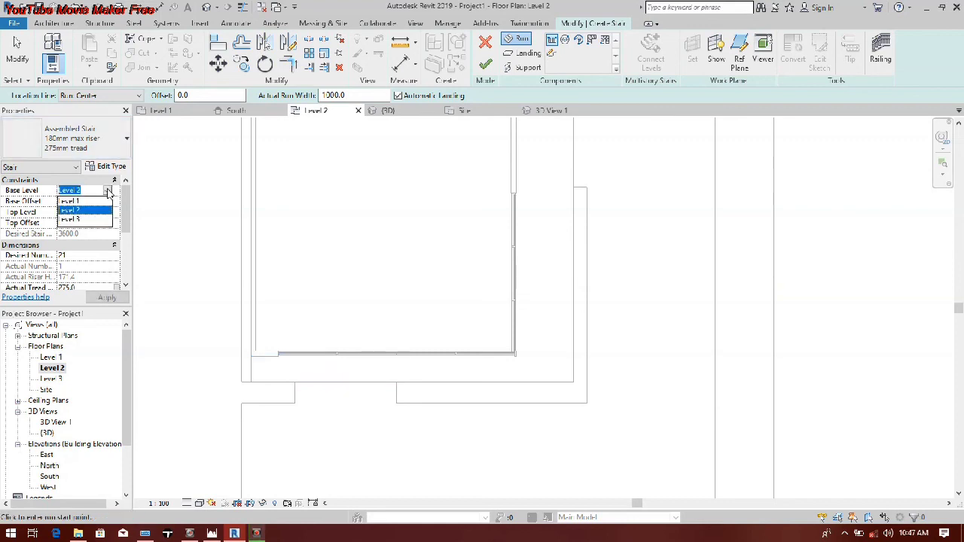
{"action": "left_click", "coordinate": [101, 201]}
{"action": "left_click", "coordinate": [96, 212]}
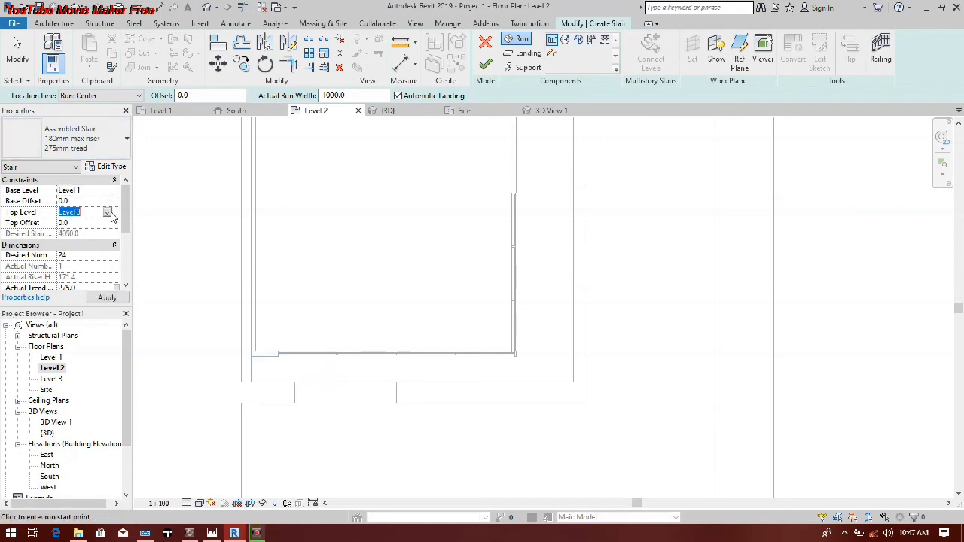
{"action": "left_click", "coordinate": [107, 214]}
{"action": "left_click", "coordinate": [76, 234]}
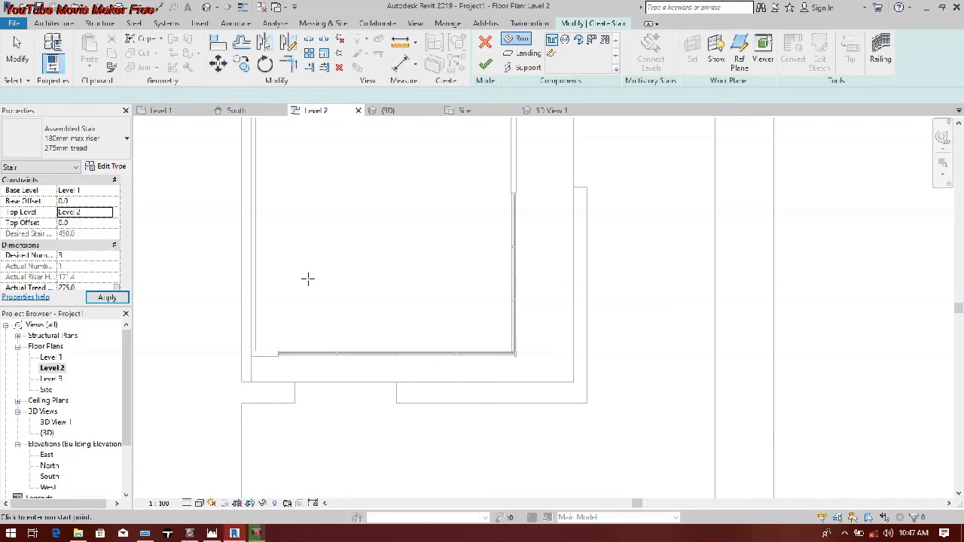
Step: Draw a straight 1000 mm wide stair run outward from the slab edge inside the recess in front of the glass wall
{"action": "left_click", "coordinate": [373, 385]}
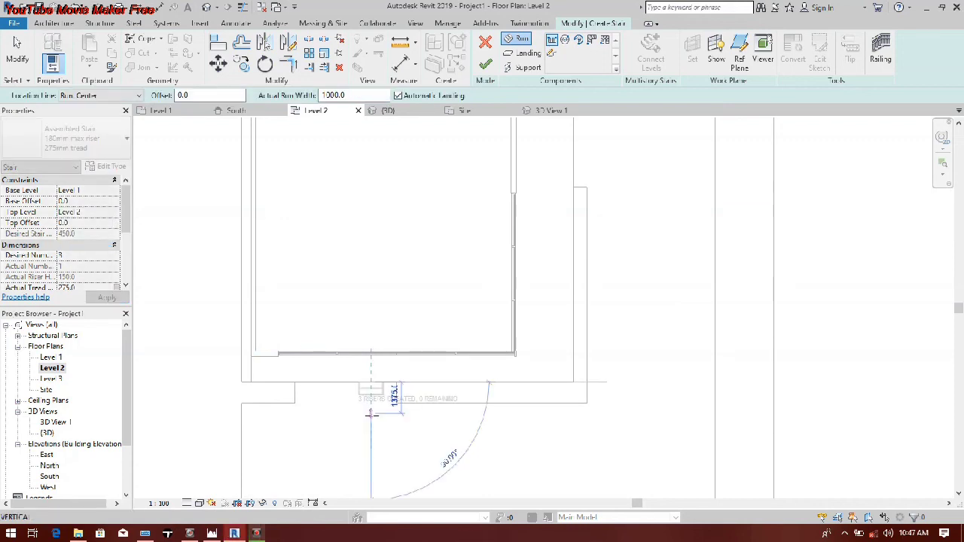
{"action": "left_click", "coordinate": [371, 414]}
{"action": "key", "text": "Escape"}
{"action": "scroll", "coordinate": [364, 386], "scroll_direction": "up", "scroll_amount": 3}
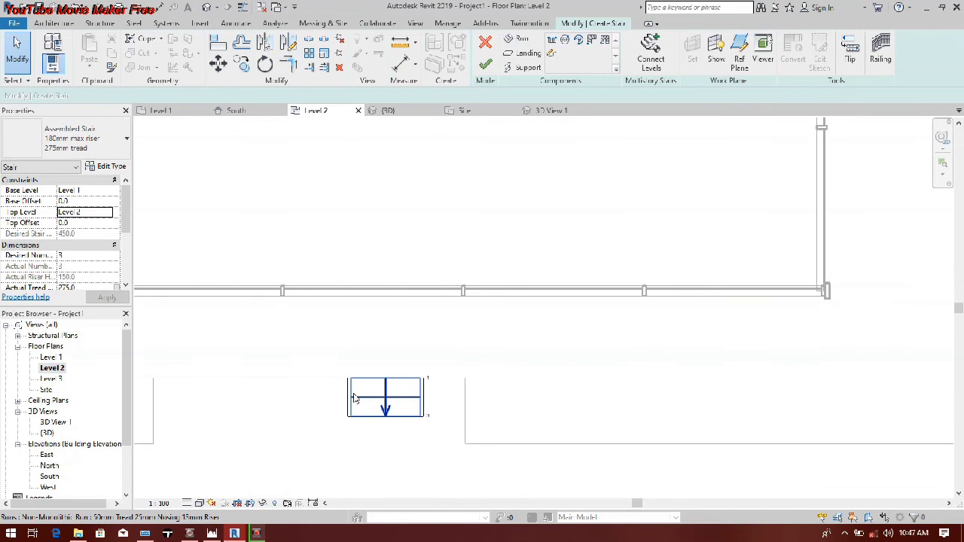
Step: Widen the stair run on both sides to fill the full width of the recess, and finish the stair
{"action": "scroll", "coordinate": [354, 398], "scroll_direction": "up", "scroll_amount": 1}
{"action": "middle_click_drag", "start_coordinate": [355, 399], "coordinate": [484, 368]}
{"action": "left_click", "coordinate": [485, 368]}
{"action": "left_click_drag", "start_coordinate": [452, 367], "coordinate": [232, 368]}
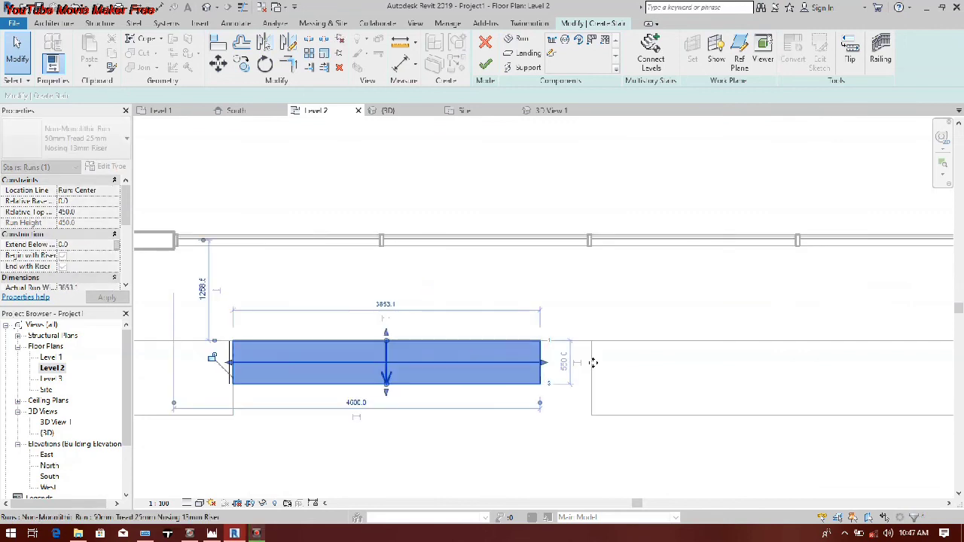
{"action": "left_click_drag", "start_coordinate": [549, 369], "coordinate": [592, 364]}
{"action": "scroll", "coordinate": [439, 414], "scroll_direction": "down", "scroll_amount": 1}
{"action": "left_click", "coordinate": [439, 413]}
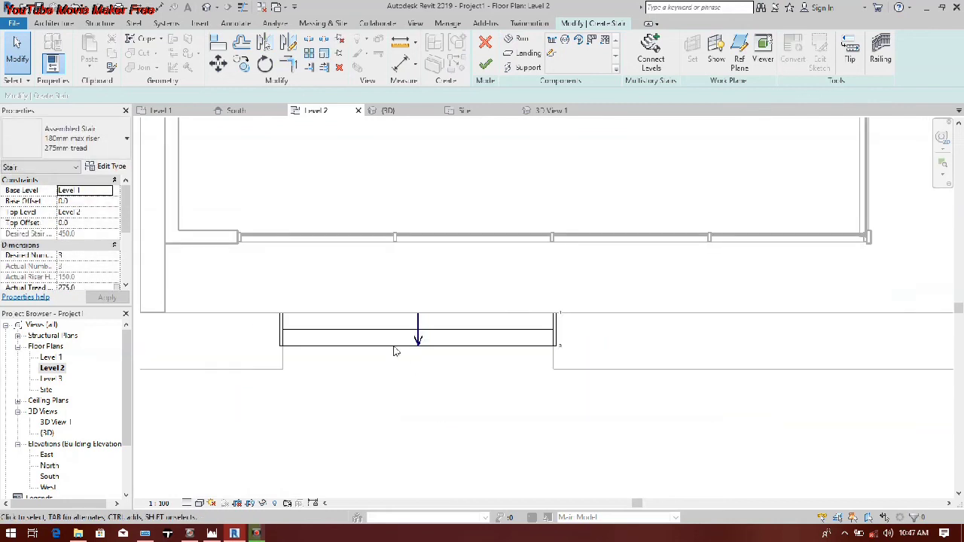
{"action": "left_click", "coordinate": [485, 65]}
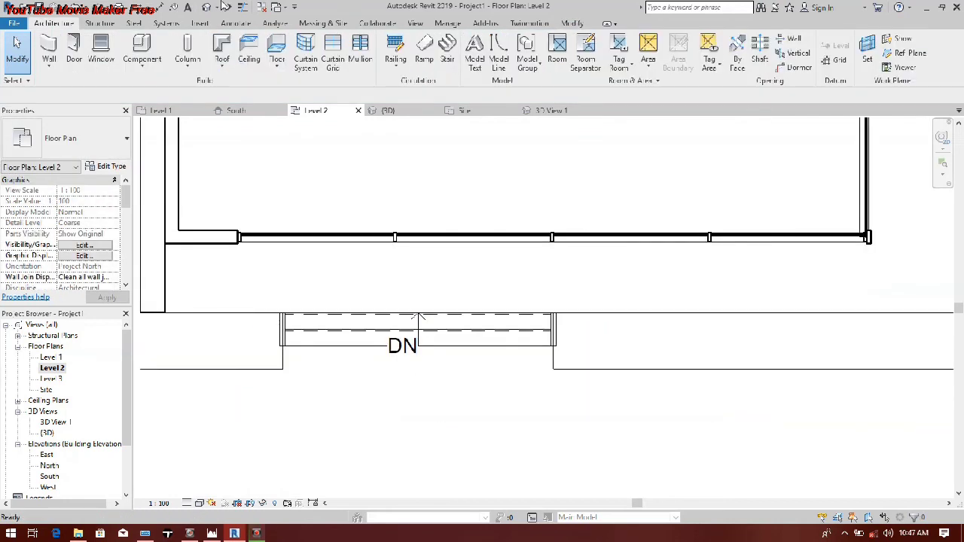
Step: Rotate the new stair 180° about its centre in the Level 2 floor plan
{"action": "left_click", "coordinate": [222, 7]}
{"action": "scroll", "coordinate": [354, 324], "scroll_direction": "up", "scroll_amount": 5}
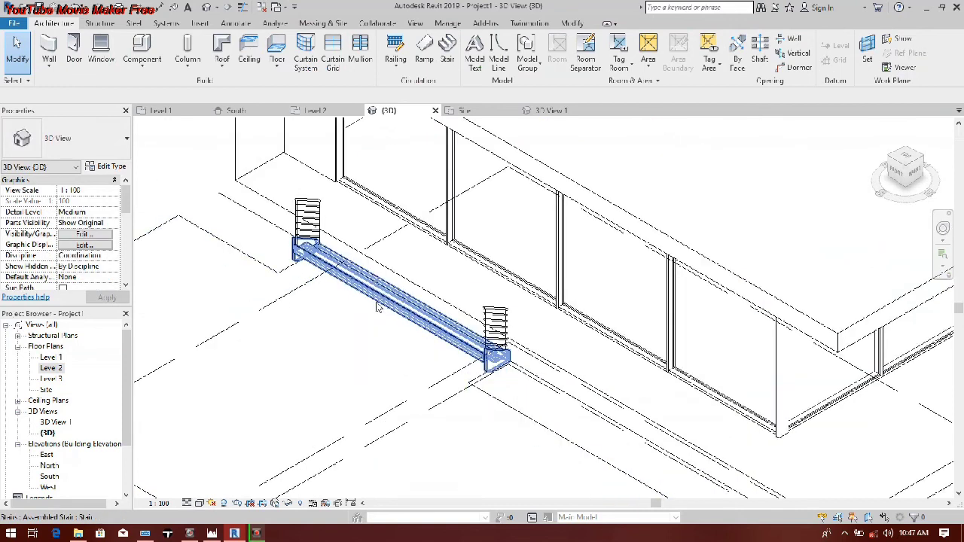
{"action": "left_click", "coordinate": [379, 301]}
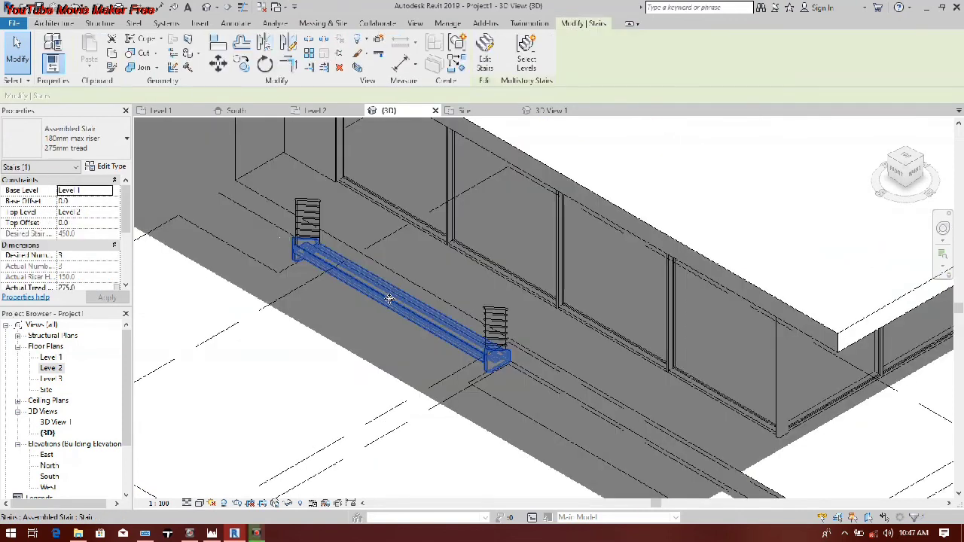
{"action": "double_click", "coordinate": [49, 369]}
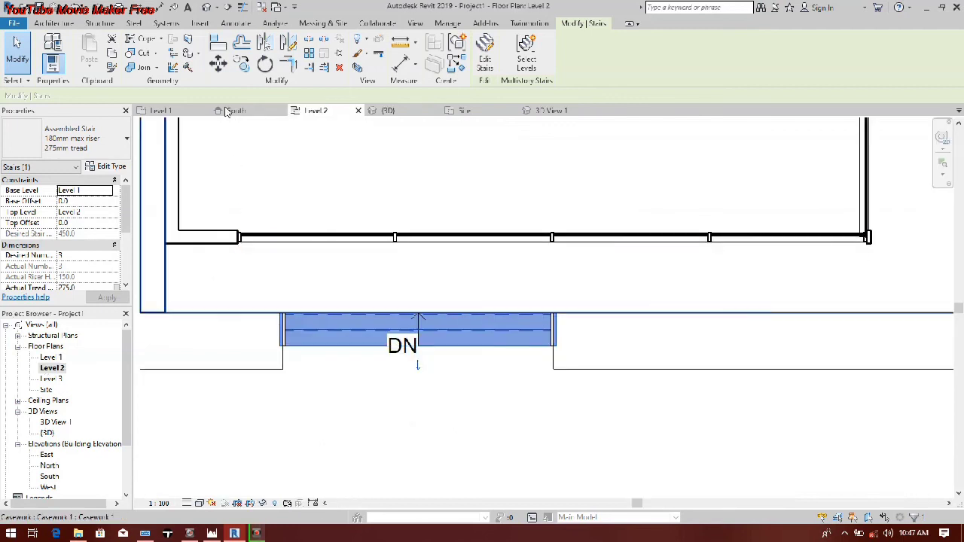
{"action": "left_click", "coordinate": [363, 204]}
{"action": "left_click", "coordinate": [242, 64]}
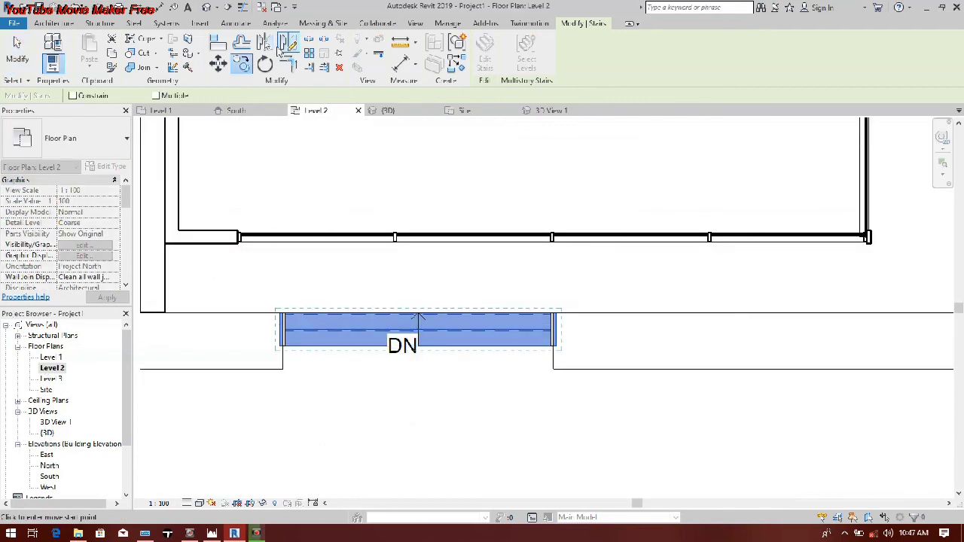
{"action": "left_click", "coordinate": [265, 64]}
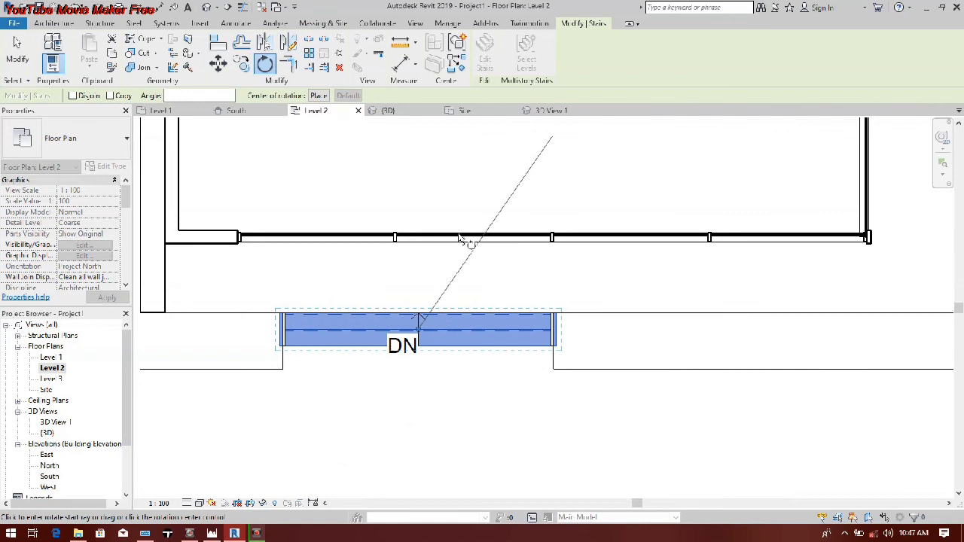
{"action": "left_click", "coordinate": [422, 166]}
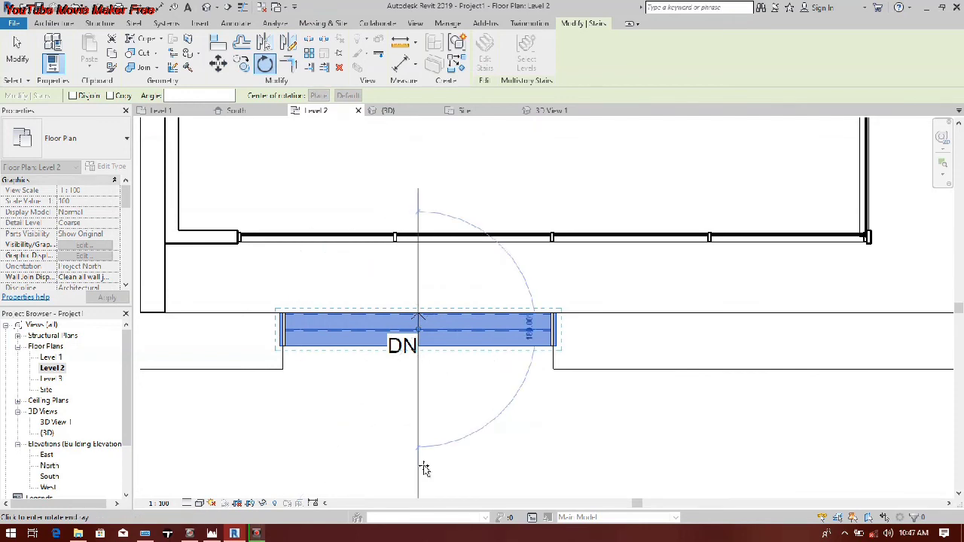
{"action": "left_click", "coordinate": [424, 469]}
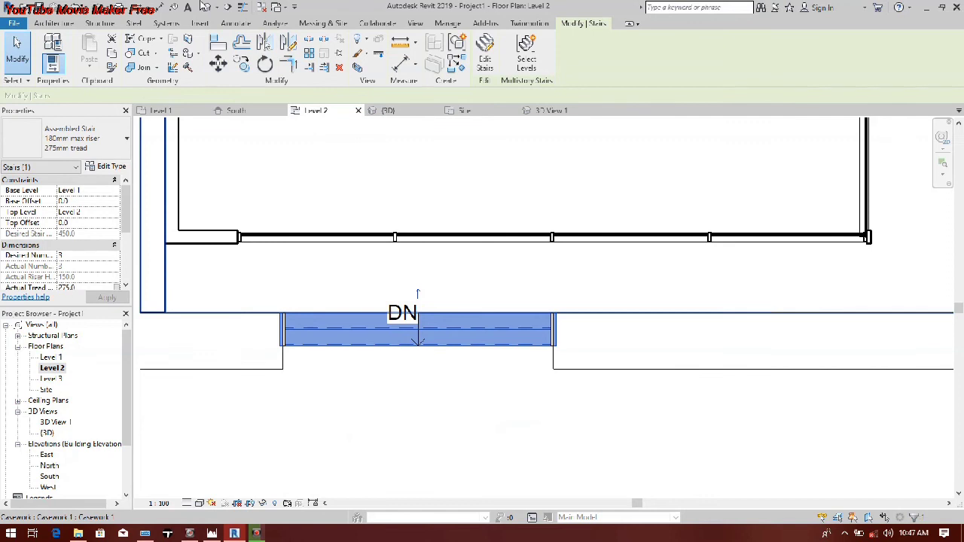
Step: Delete both 900mm Pipe railings from the stair in the 3D view
{"action": "left_click", "coordinate": [201, 6]}
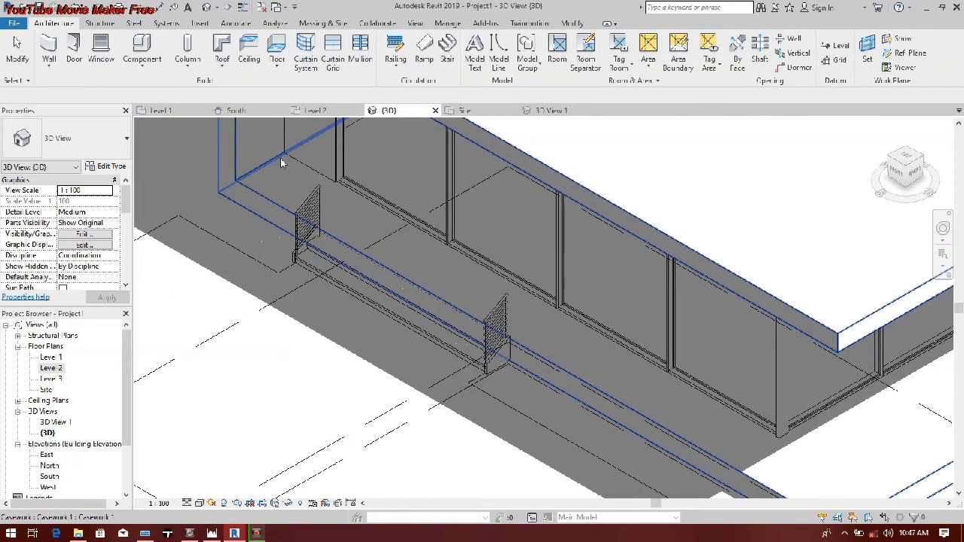
{"action": "left_click", "coordinate": [297, 227]}
{"action": "left_click", "coordinate": [503, 315], "text": "ctrl"}
{"action": "right_click", "coordinate": [502, 315]}
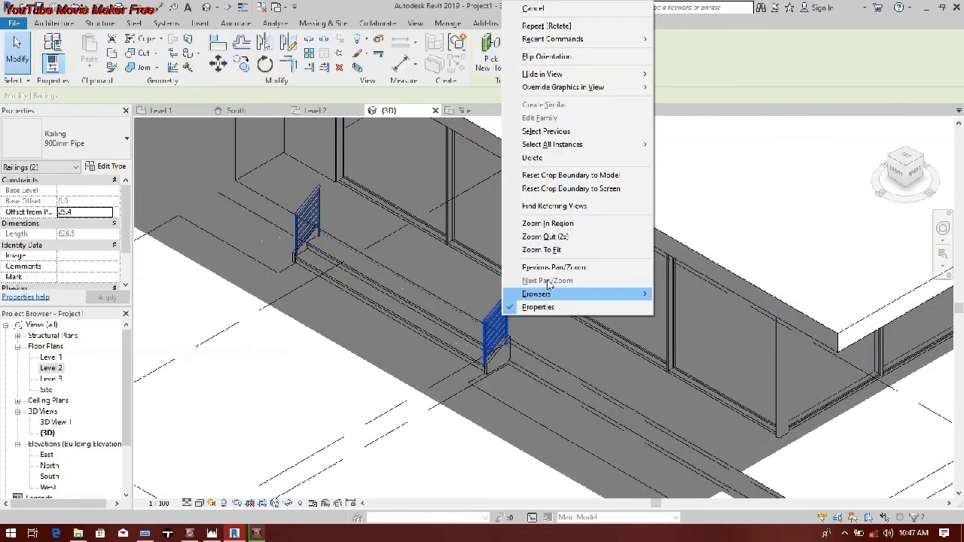
{"action": "left_click", "coordinate": [548, 159]}
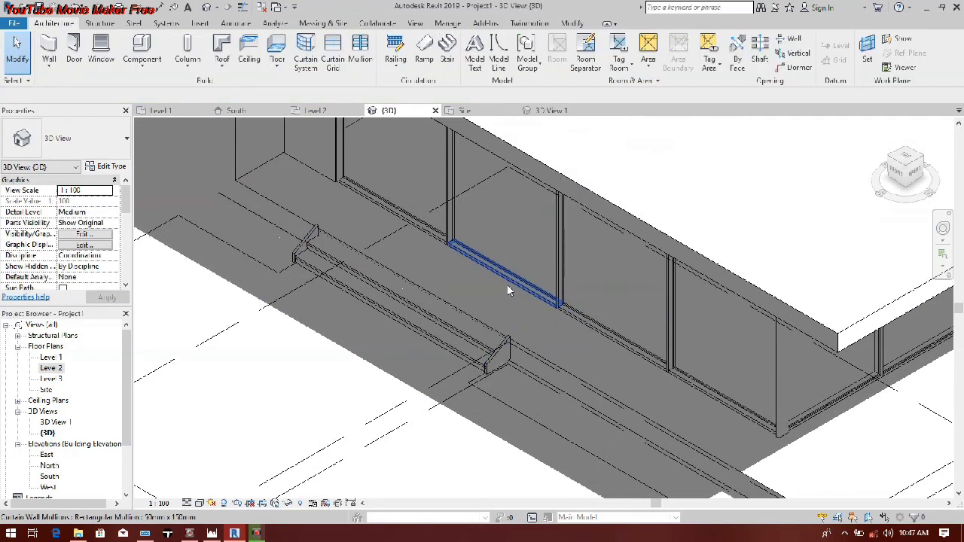
Step: Change the stair's type to Precast Stair
{"action": "left_click", "coordinate": [193, 207]}
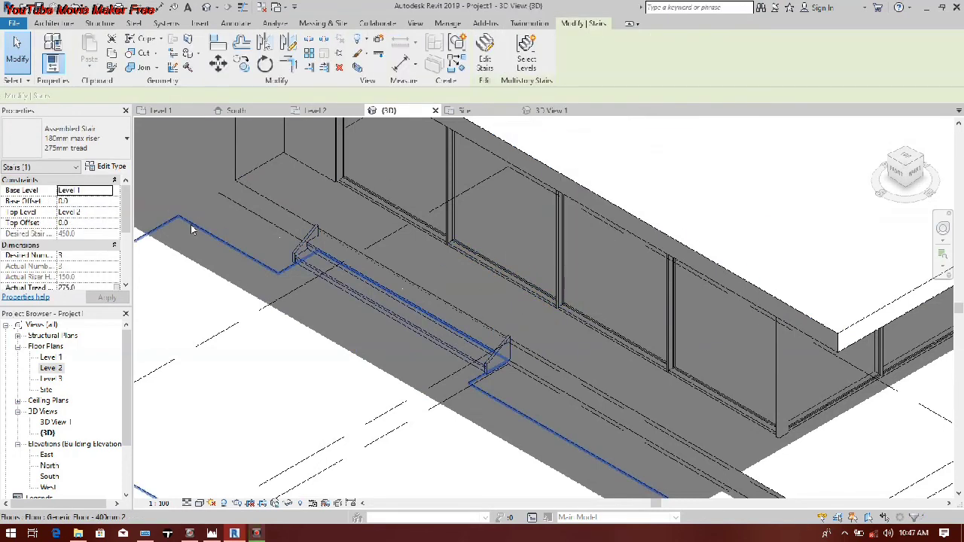
{"action": "left_click", "coordinate": [75, 173]}
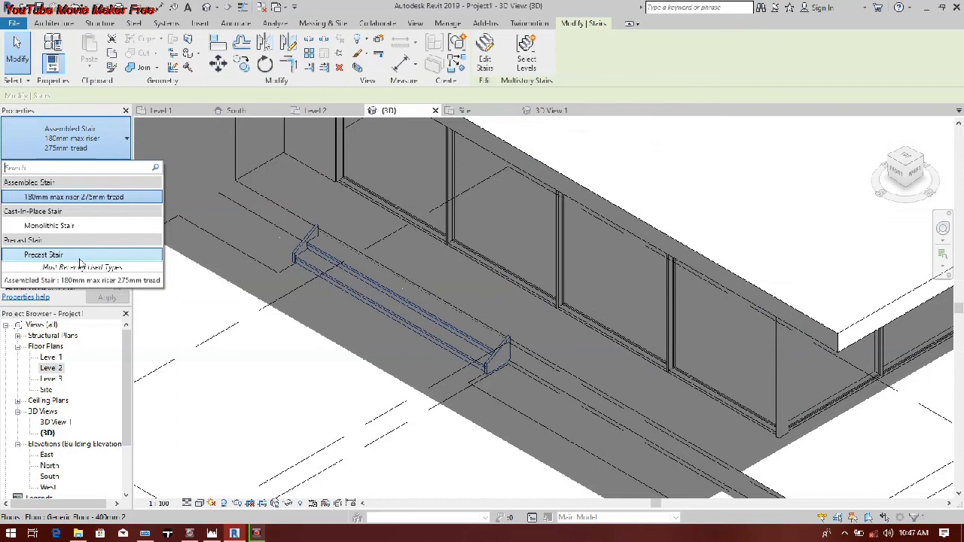
{"action": "left_click", "coordinate": [75, 265]}
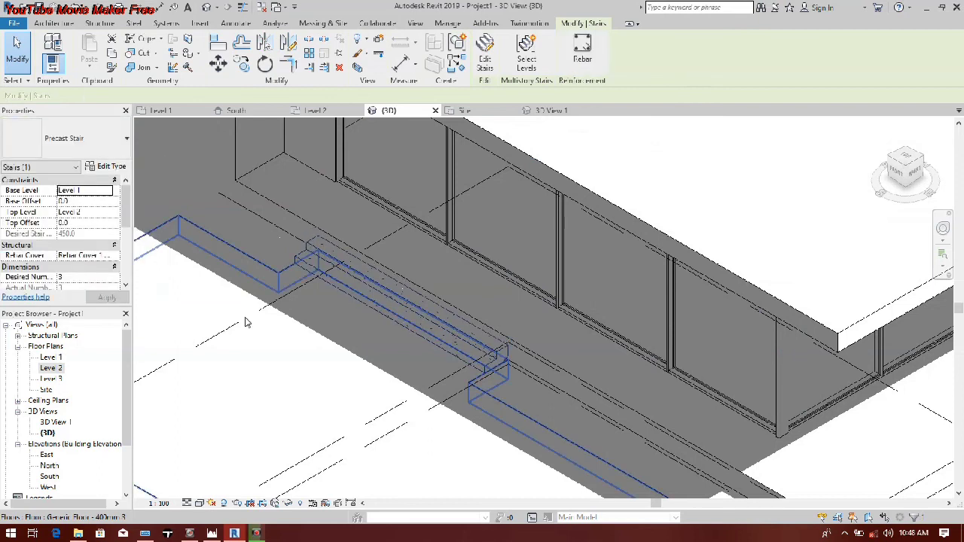
{"action": "scroll", "coordinate": [245, 323], "scroll_direction": "down", "scroll_amount": 5}
{"action": "middle_click_drag", "start_coordinate": [364, 324], "coordinate": [278, 318]}
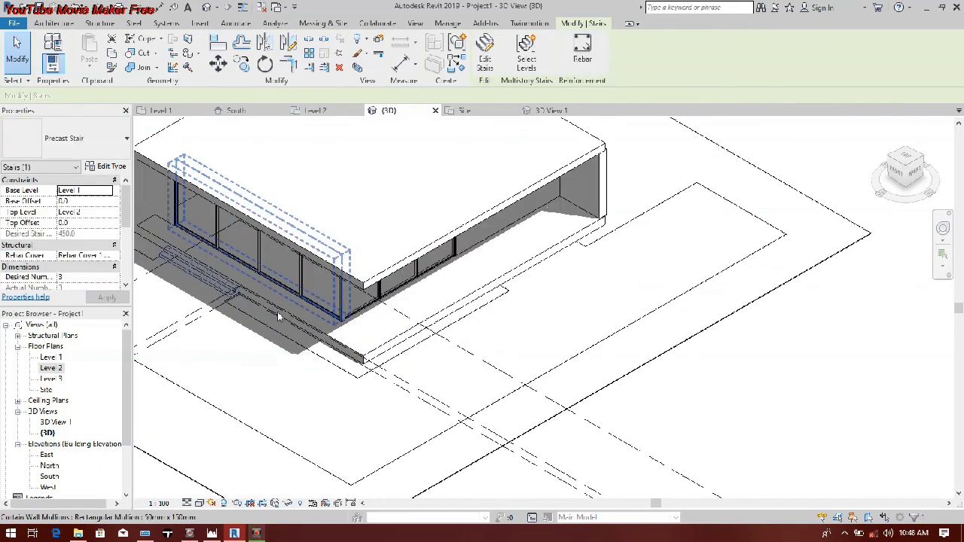
{"action": "middle_click_drag", "start_coordinate": [305, 327], "coordinate": [409, 338]}
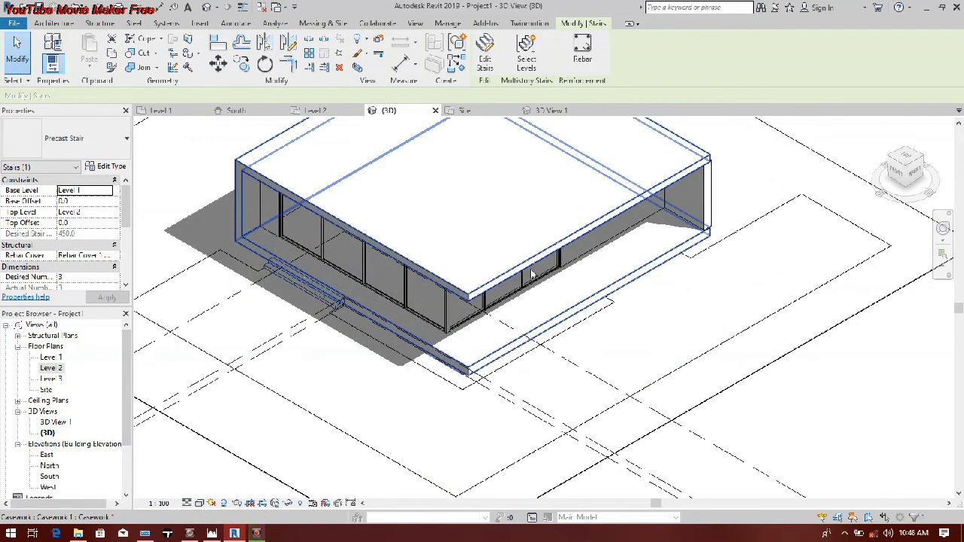
{"action": "scroll", "coordinate": [511, 385], "scroll_direction": "down", "scroll_amount": 1}
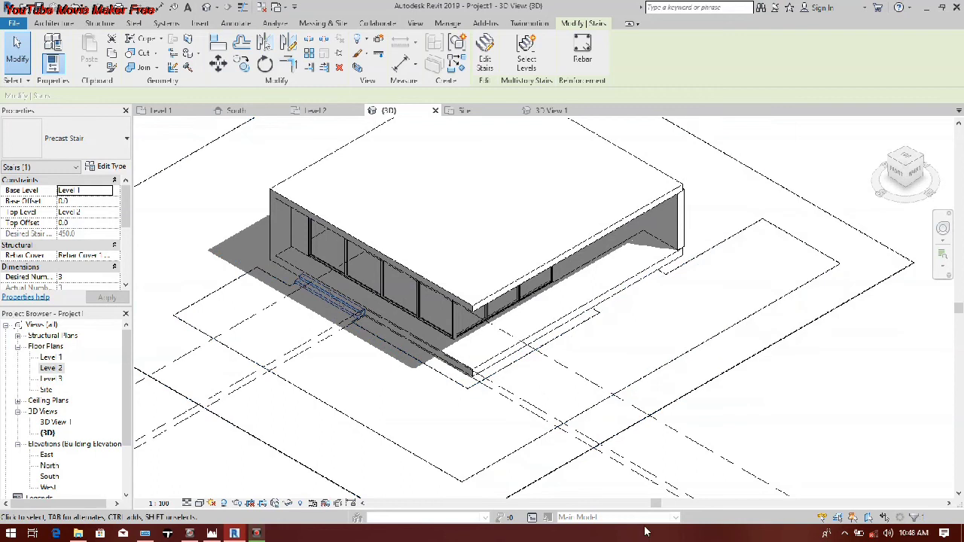
{"action": "left_click", "coordinate": [847, 533]}
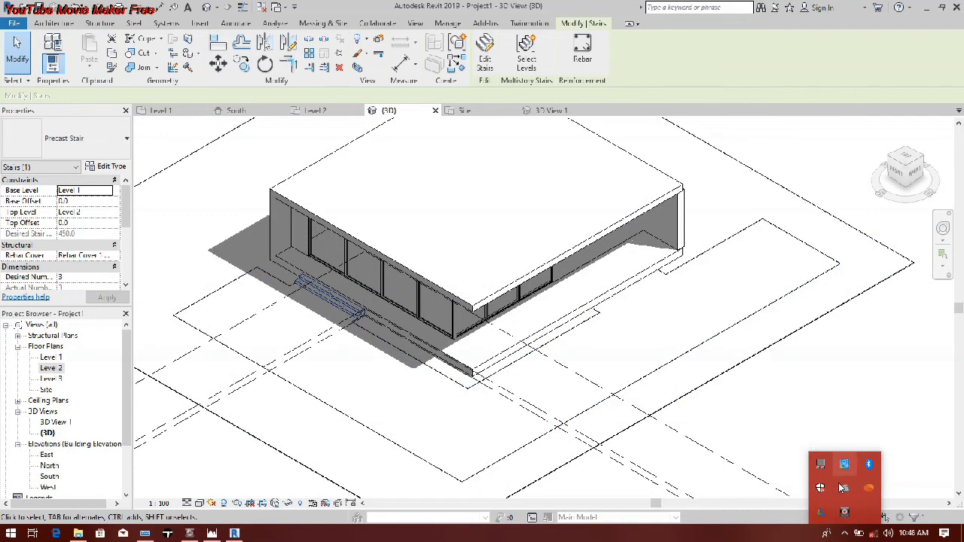
{"action": "left_click", "coordinate": [844, 513]}
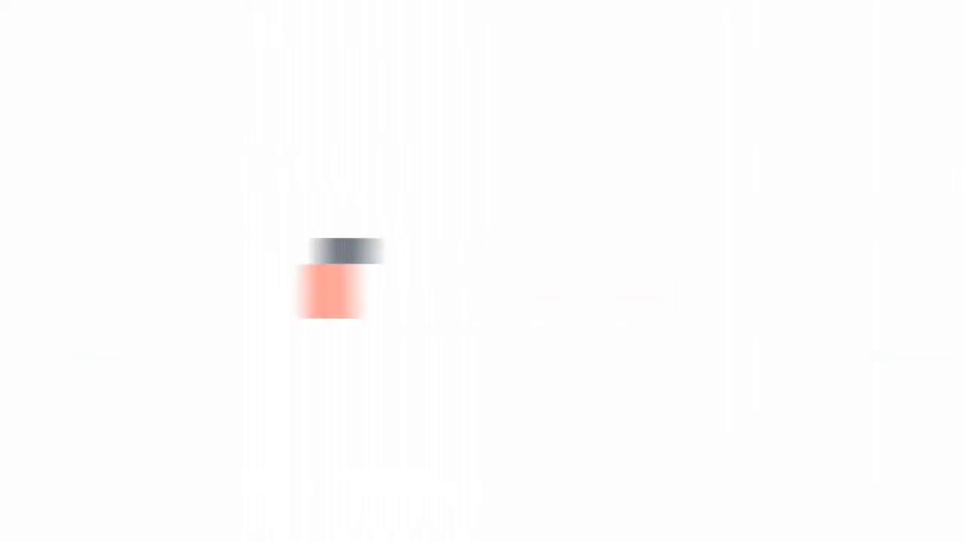